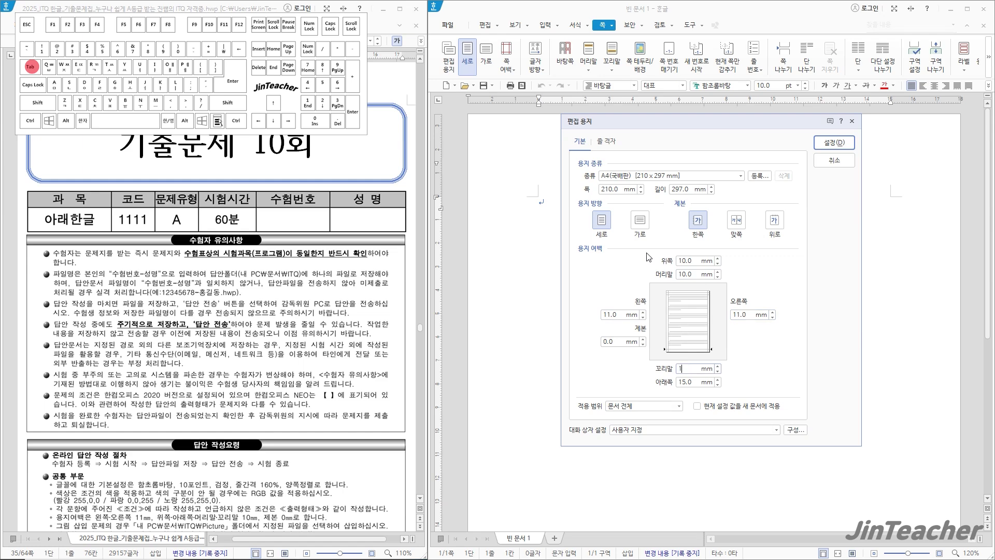
# Set the footer and bottom margins to 10 mm and apply the page setup.
pyautogui.press('Tab')
pyautogui.write('10')
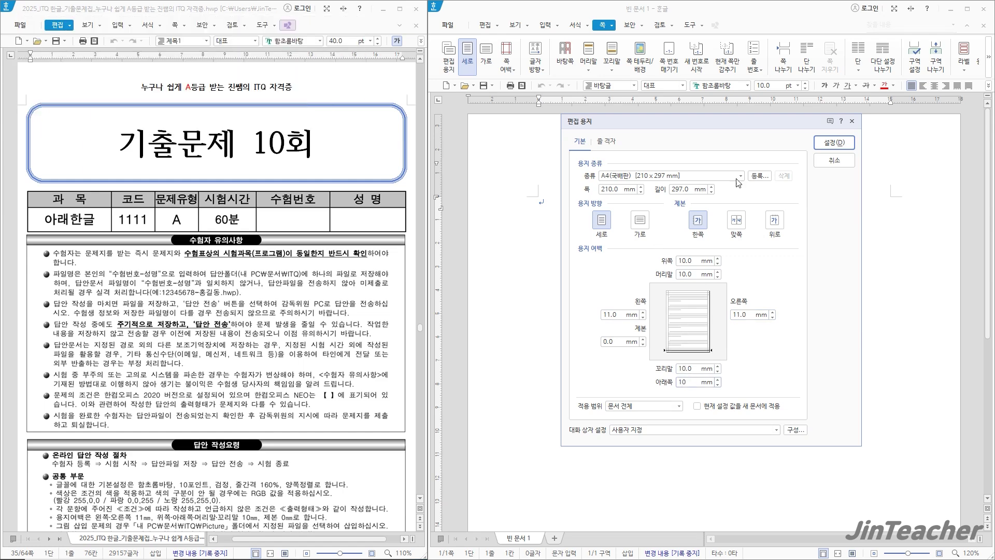
pyautogui.click(835, 142)
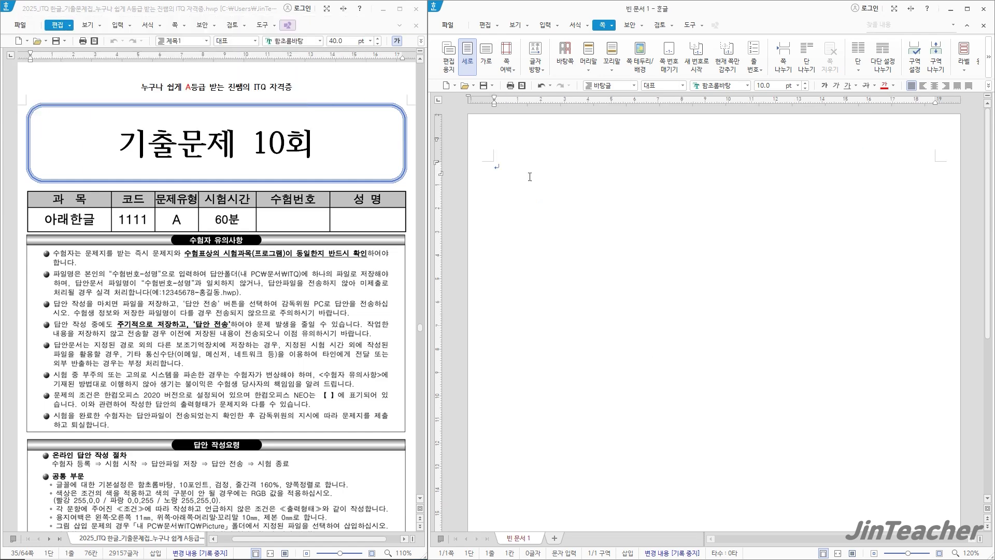
# Enter the question numbers 1. and 2. on the first page, each followed by blank lines, and insert a section break.
pyautogui.write('1.')
pyautogui.press('Return')
pyautogui.press('Return')
pyautogui.press('Return')
pyautogui.press('Return')
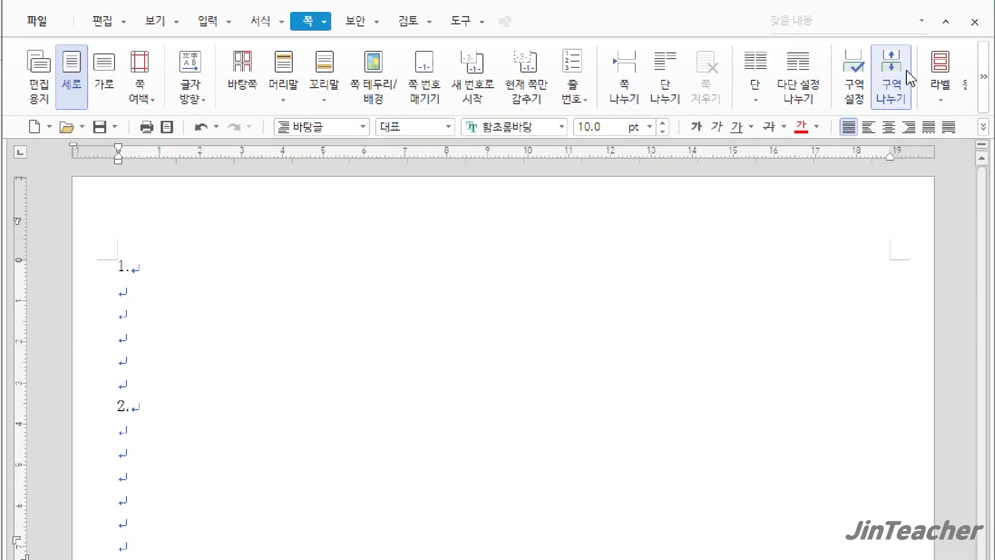
pyautogui.click(942, 56)
pyautogui.scroll(-3, 657, 295)
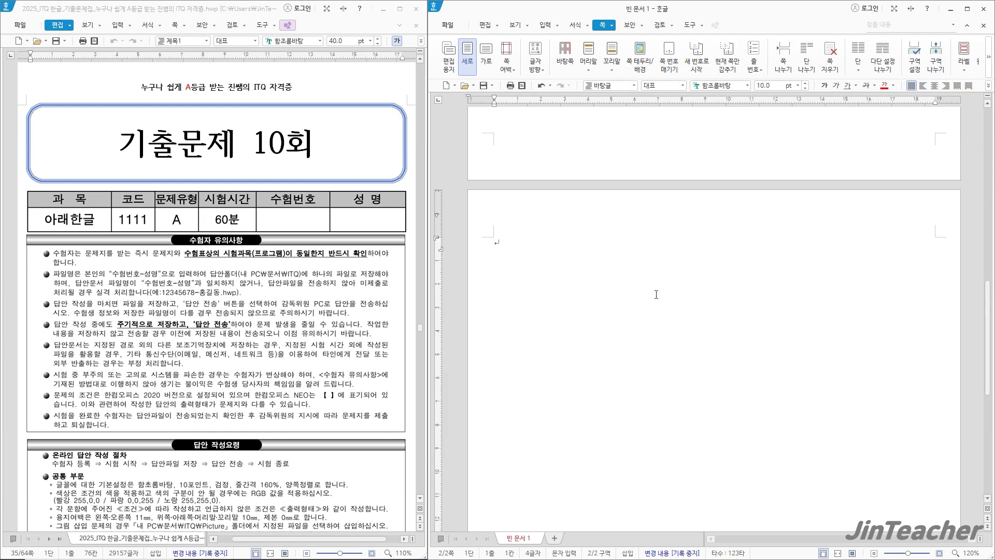
# Enter the question numbers 3. and 4. on the second page, each followed by blank lines, and insert another section break.
pyautogui.write('3.')
pyautogui.press('Return')
pyautogui.press('Return')
pyautogui.press('Return')
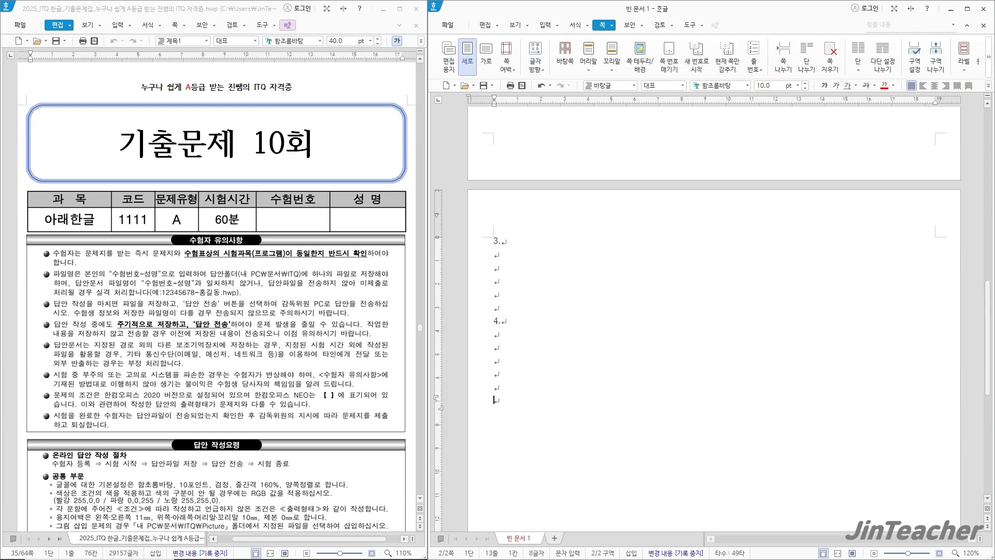
pyautogui.click(935, 56)
pyautogui.scroll(-3, 576, 326)
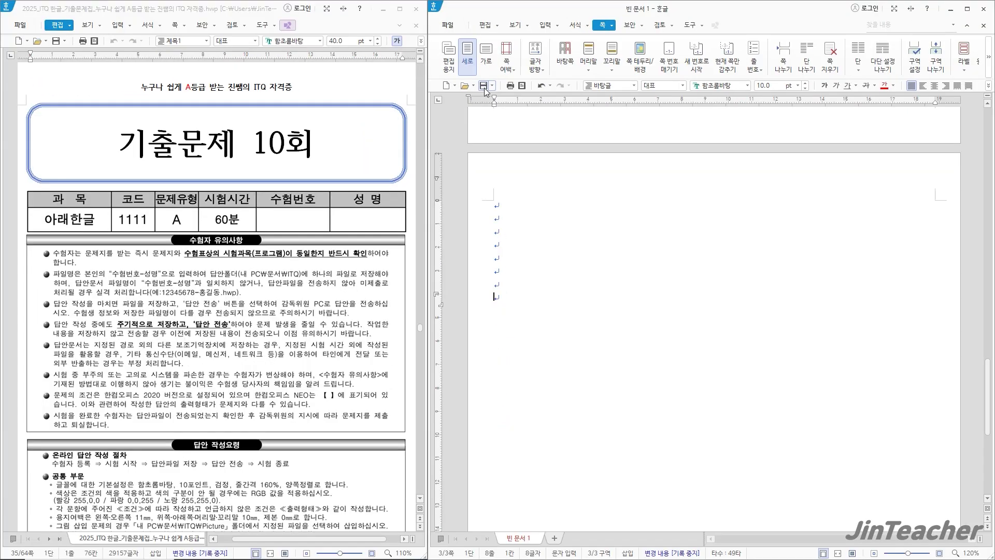
# Save the document in the ITQ folder as 12345678-기출문제10, basing the name on the existing 기출문제9 file.
pyautogui.click(485, 86)
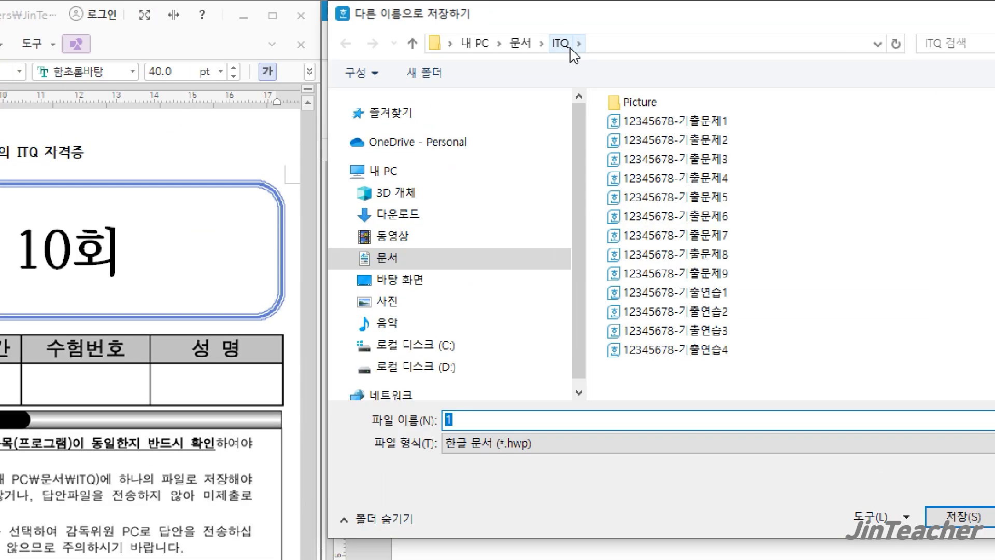
pyautogui.click(679, 274)
pyautogui.click(553, 424)
pyautogui.doubleClick(552, 424)
pyautogui.click(585, 419)
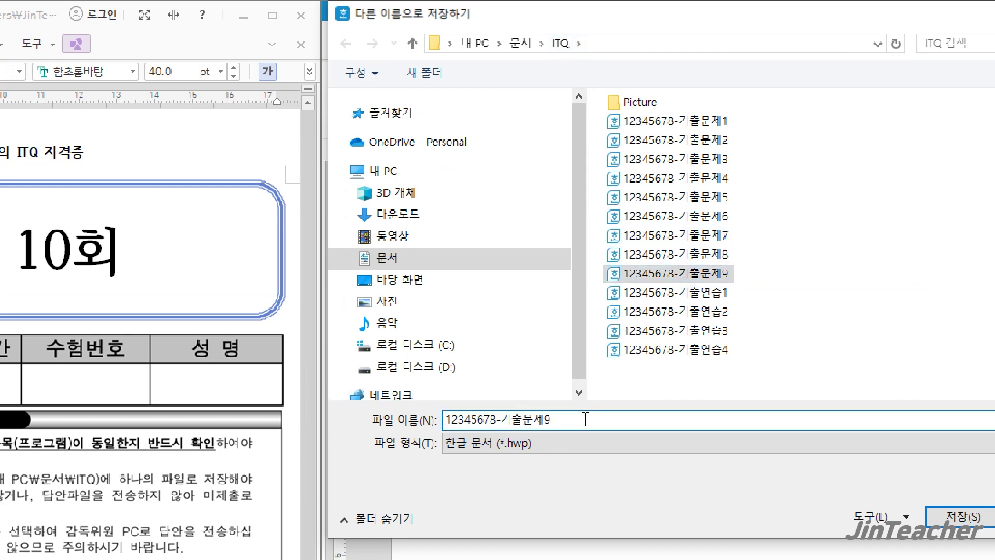
pyautogui.press('BackSpace')
pyautogui.write('10')
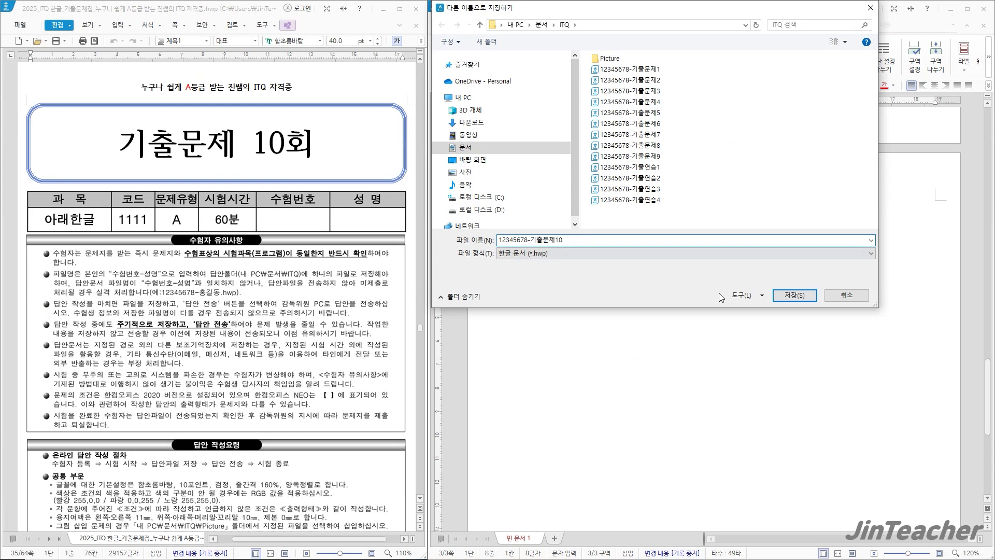
pyautogui.click(805, 299)
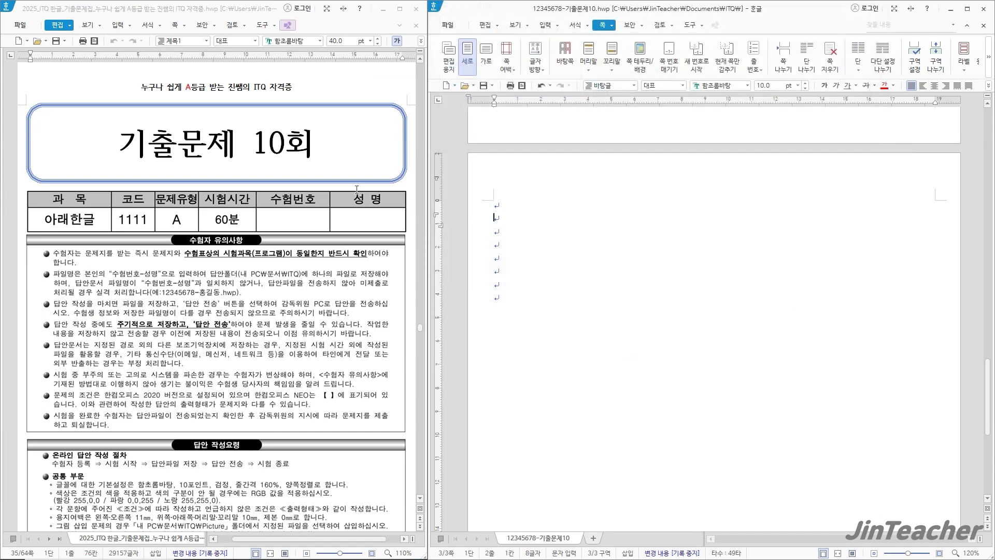
# Create a header for both odd and even pages on the third page with the text 미래를 여는 선택.
pyautogui.scroll(-20, 357, 190)
pyautogui.scroll(-18, 348, 201)
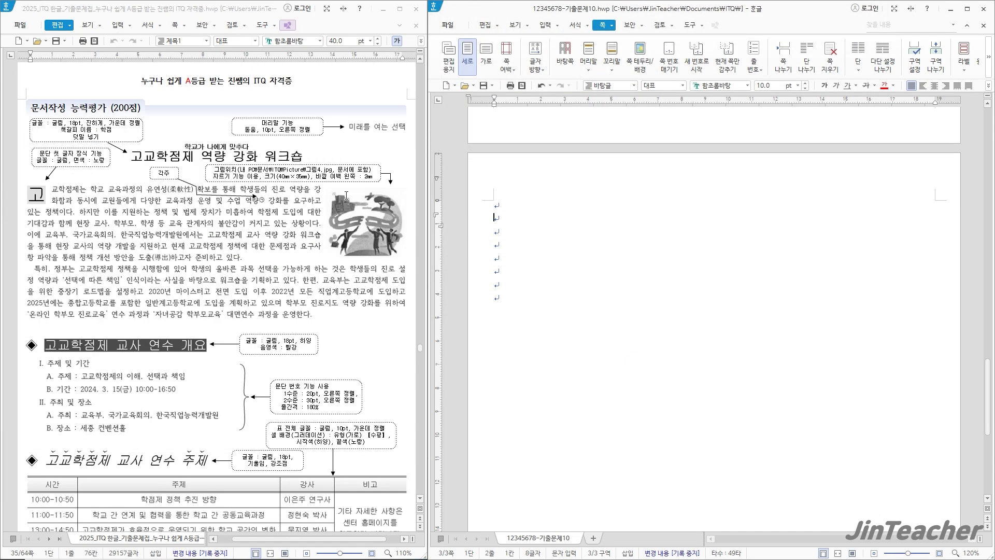
pyautogui.write('ㄱ')
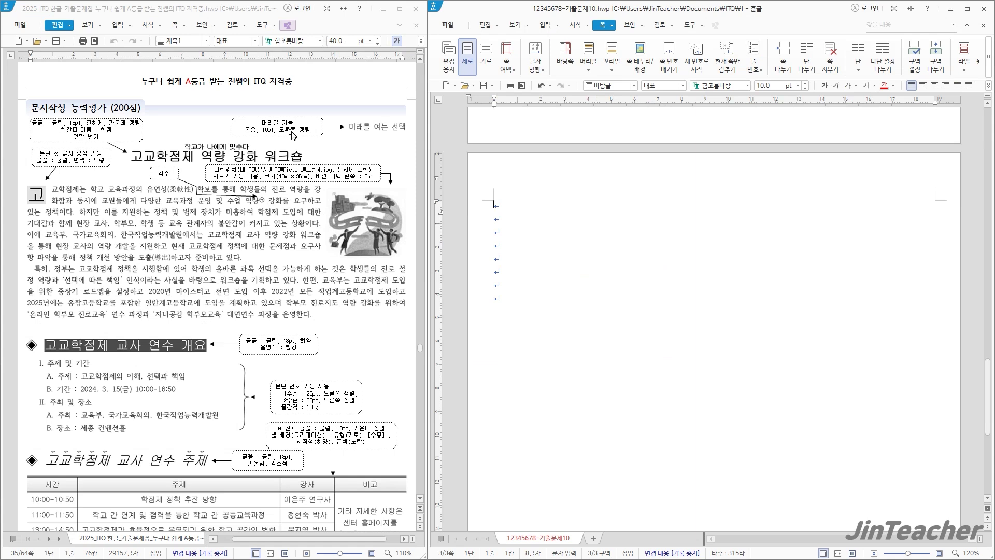
pyautogui.click(588, 67)
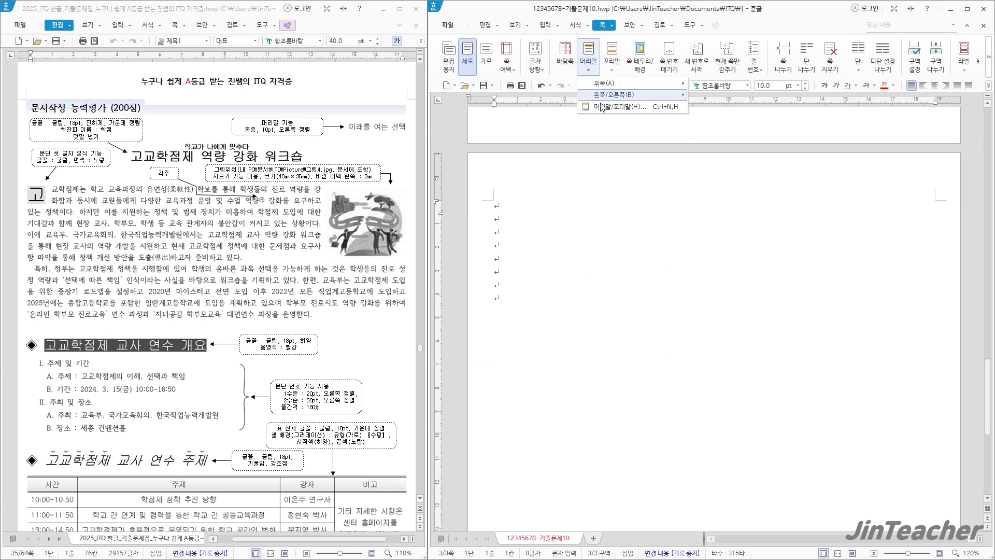
pyautogui.click(617, 107)
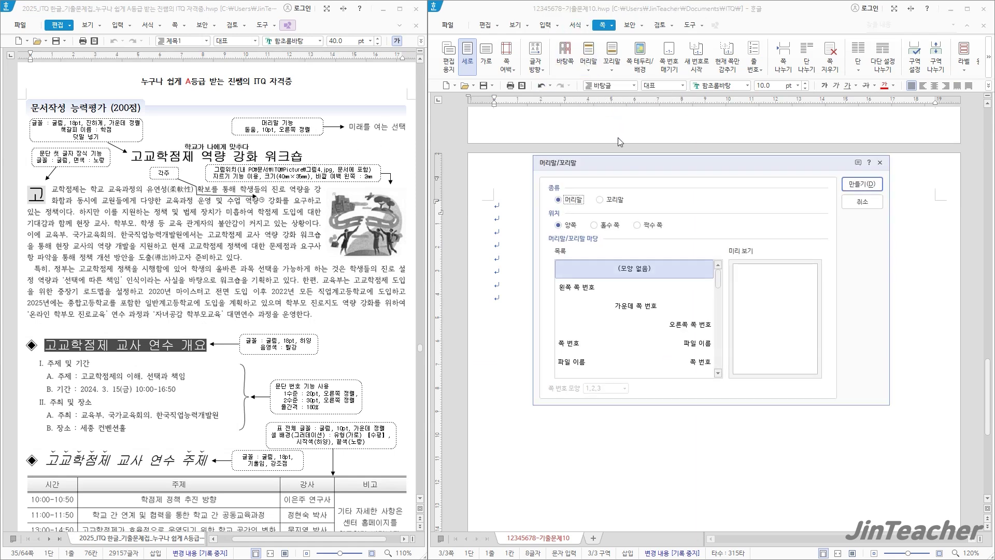
pyautogui.click(853, 185)
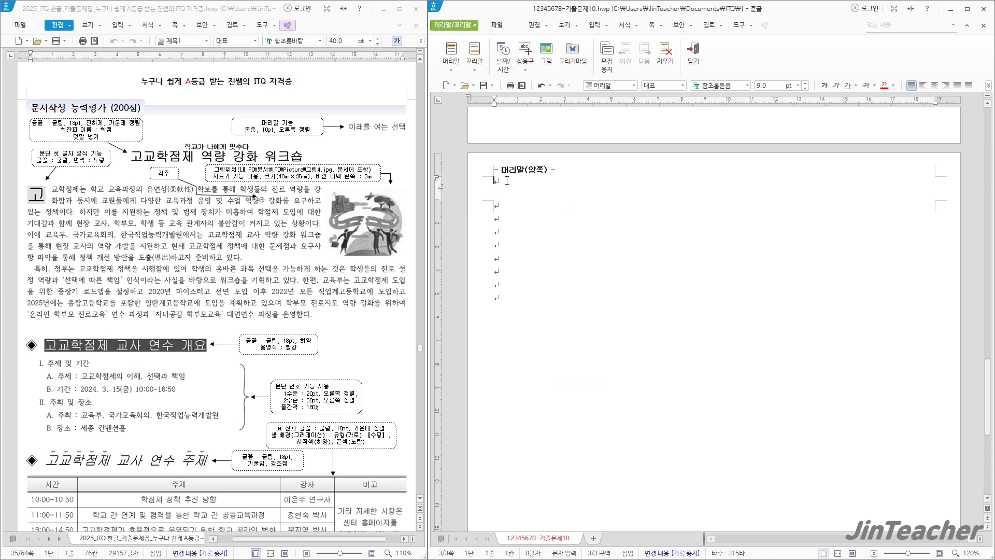
pyautogui.write('미래를 여는 선택')
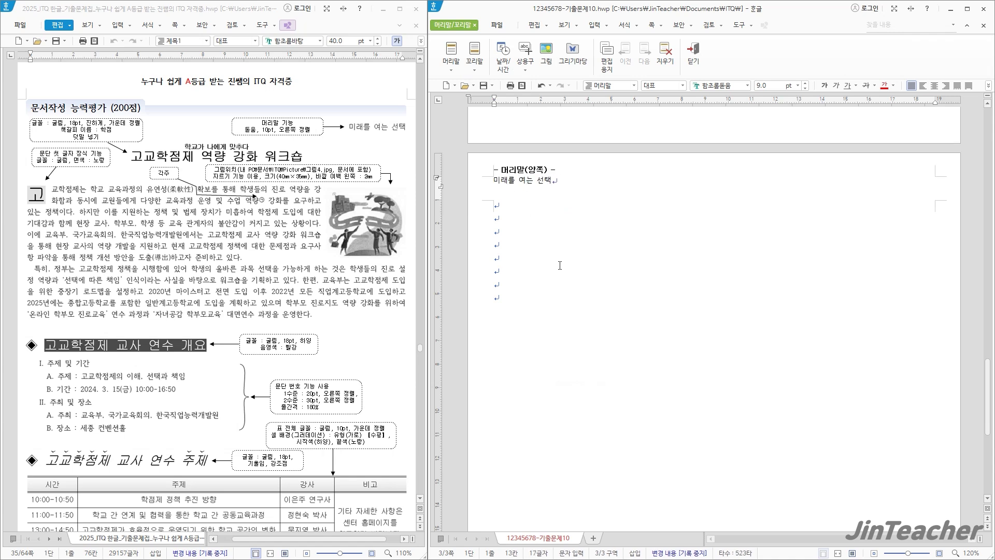
# Format the header text in 돋움, 10 pt, right-aligned, and leave header editing.
pyautogui.moveTo(577, 192); pyautogui.dragTo(471, 183)
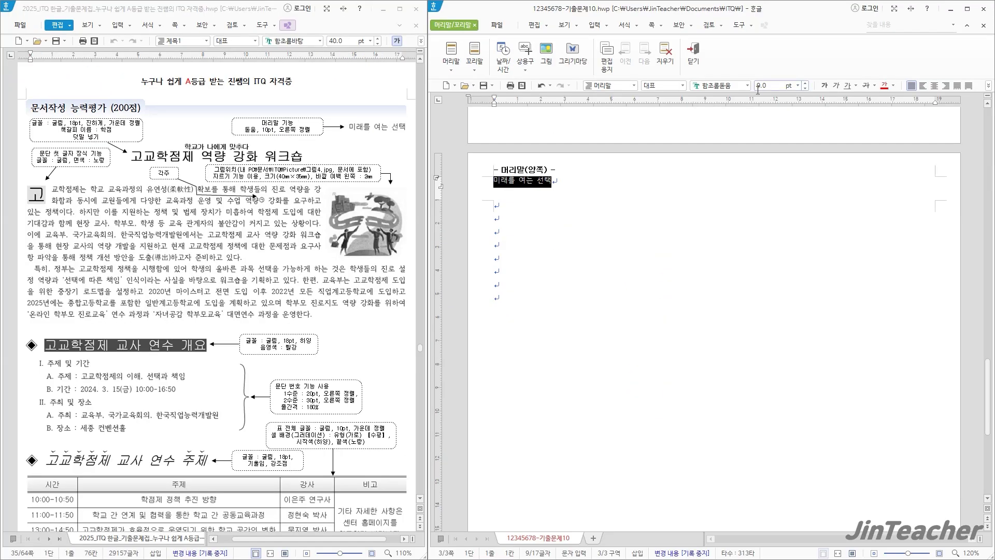
pyautogui.click(747, 85)
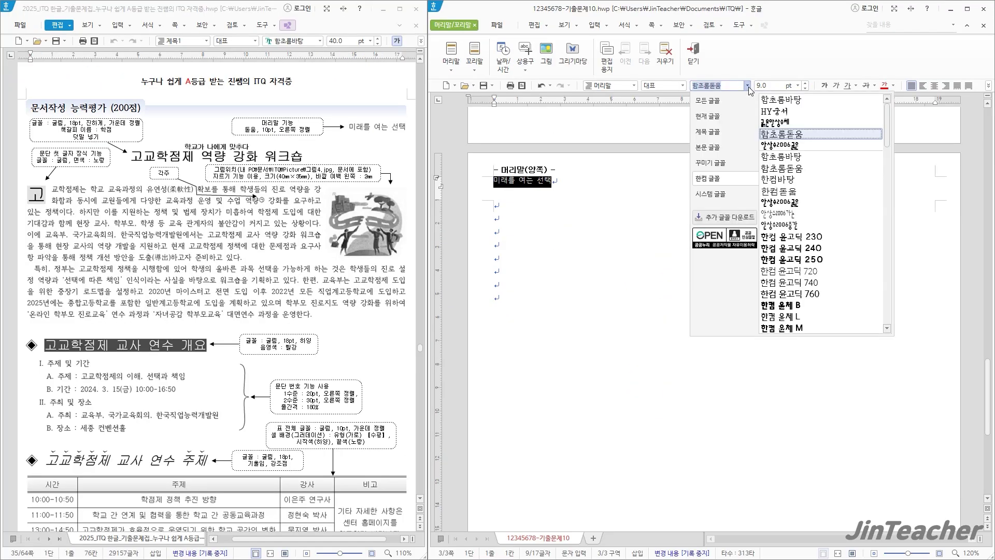
pyautogui.click(714, 106)
pyautogui.write('돋움')
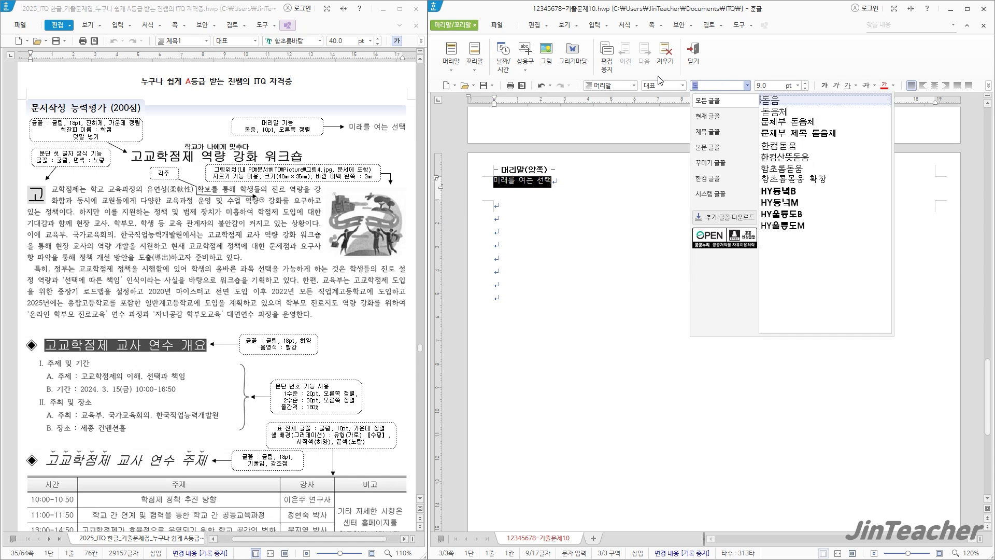
pyautogui.press('Return')
pyautogui.click(768, 86)
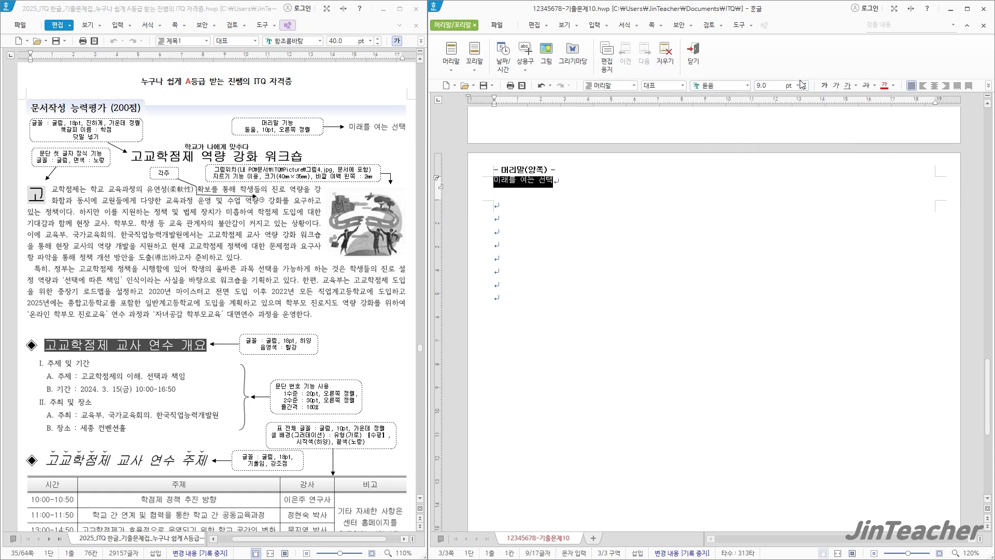
pyautogui.write('10')
pyautogui.press('Return')
pyautogui.click(947, 86)
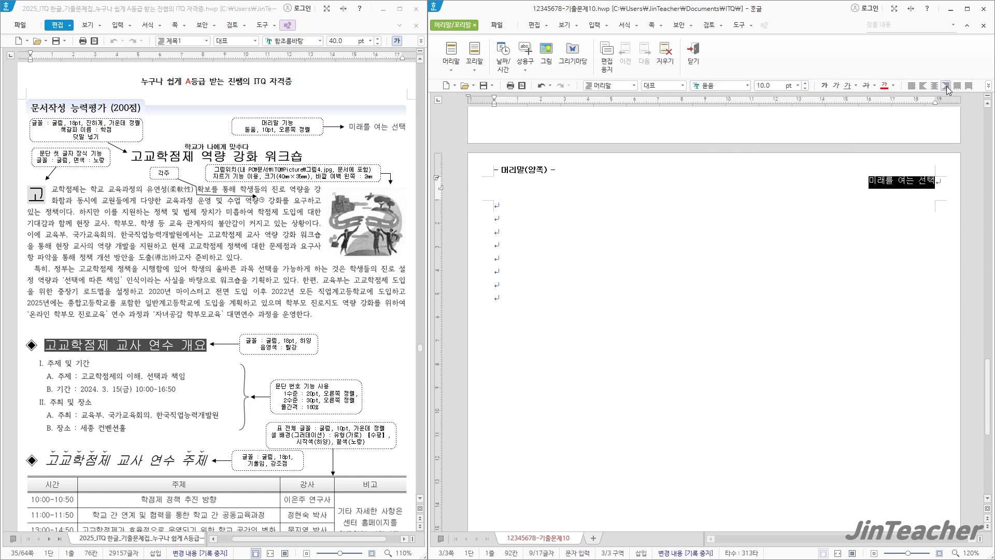
pyautogui.click(694, 52)
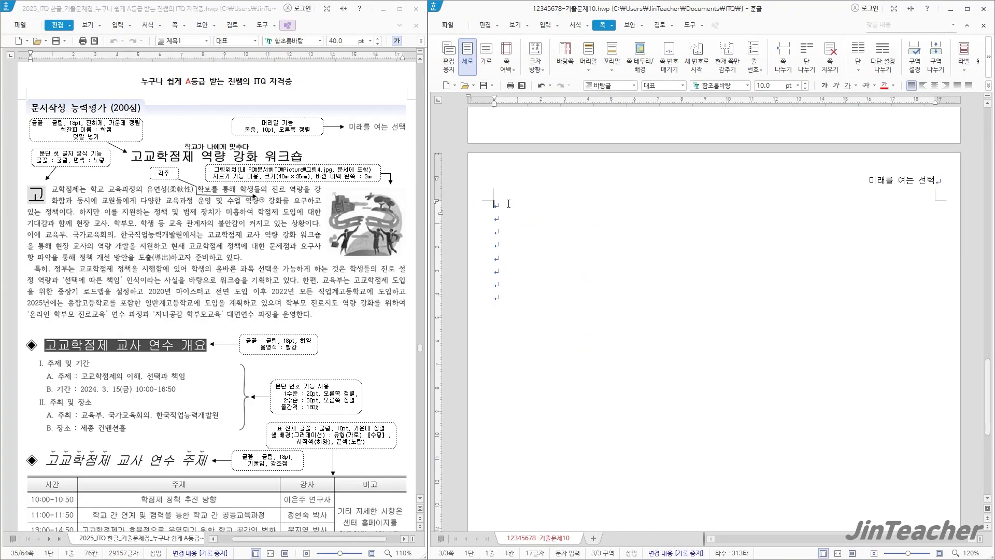
# Enter the title 고교학점제 역량 강화 워크숍 on the third page's first line and format it in 굴림, 18 pt, bold, centred.
pyautogui.write('고교학점제 역량 ㄱ강화 워크숍')
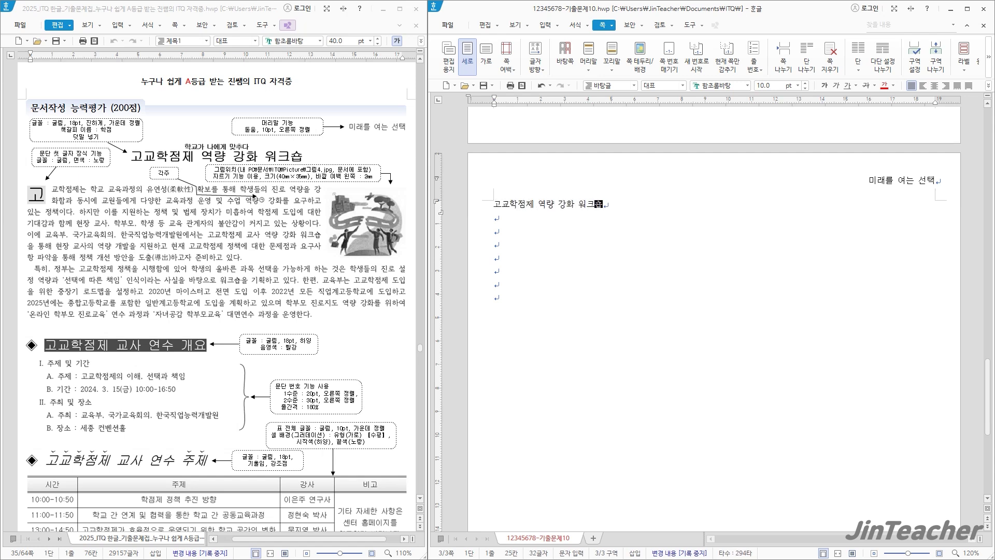
pyautogui.moveTo(605, 204); pyautogui.dragTo(476, 205)
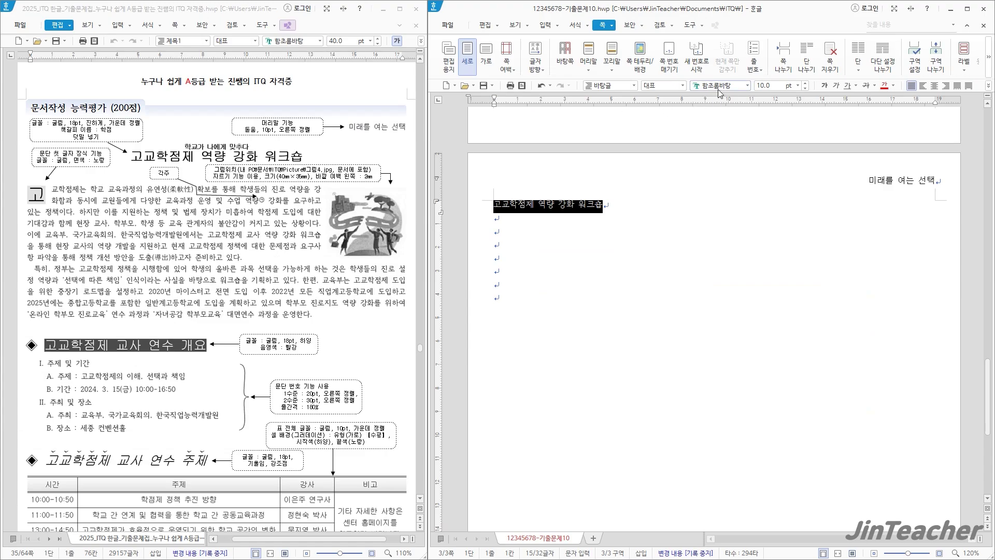
pyautogui.write('굴림')
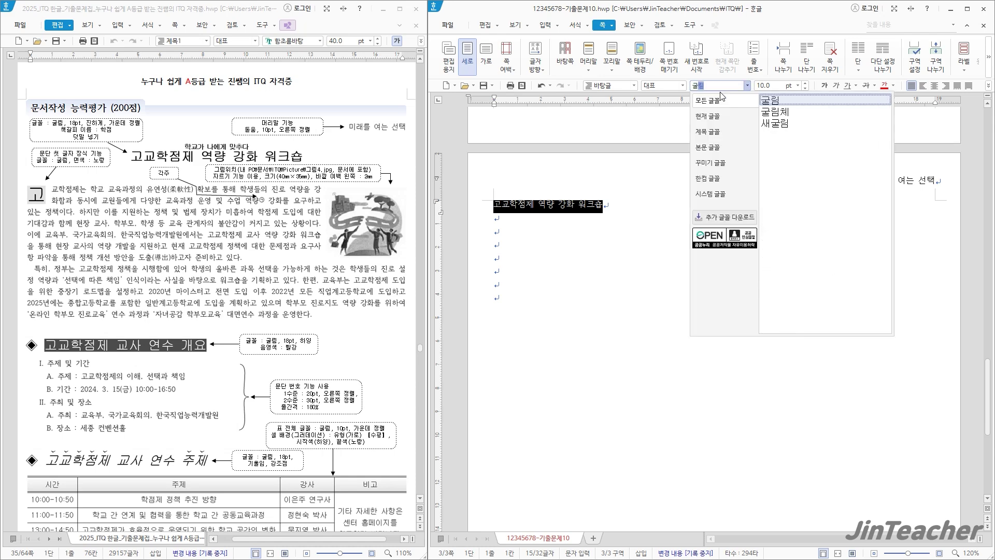
pyautogui.press('Return')
pyautogui.click(777, 86)
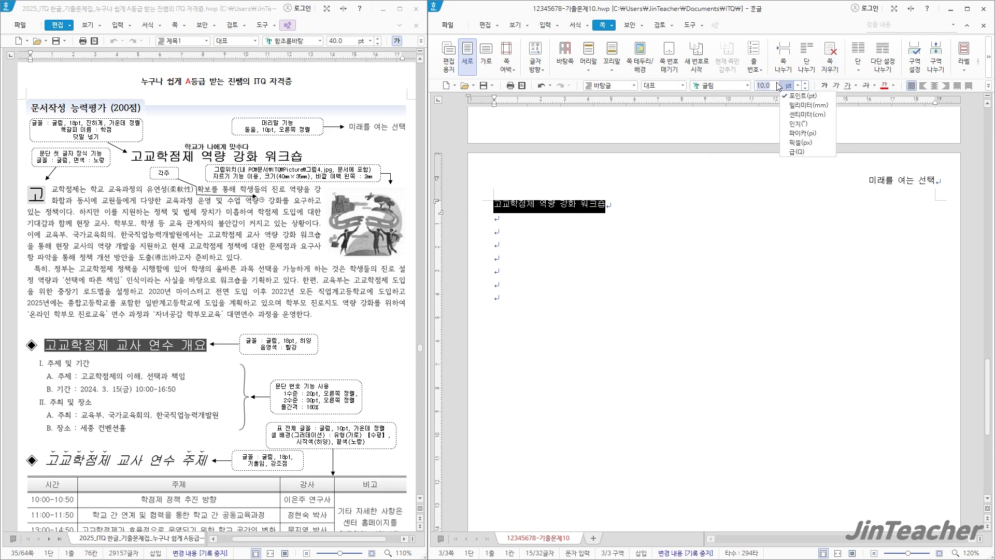
pyautogui.press('Return')
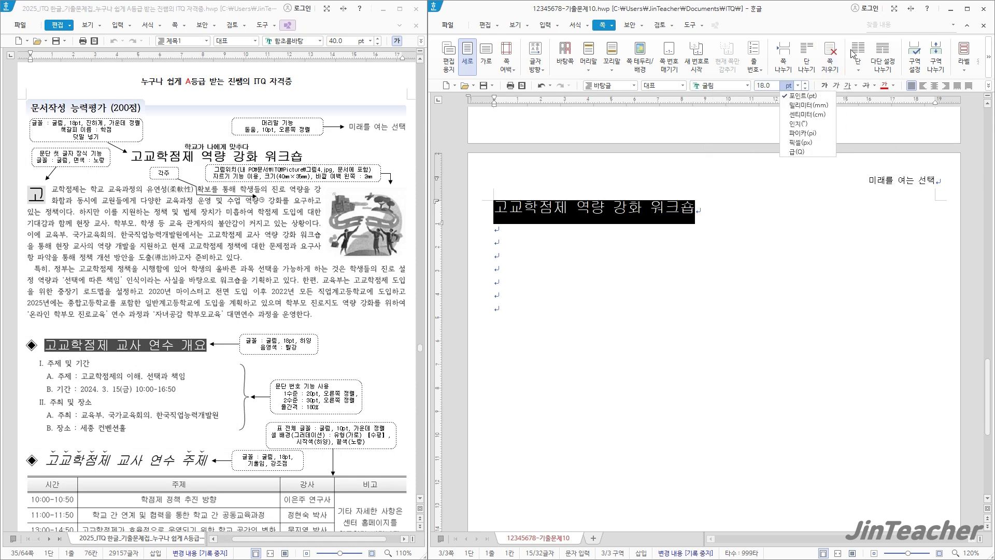
pyautogui.click(824, 86)
pyautogui.click(935, 86)
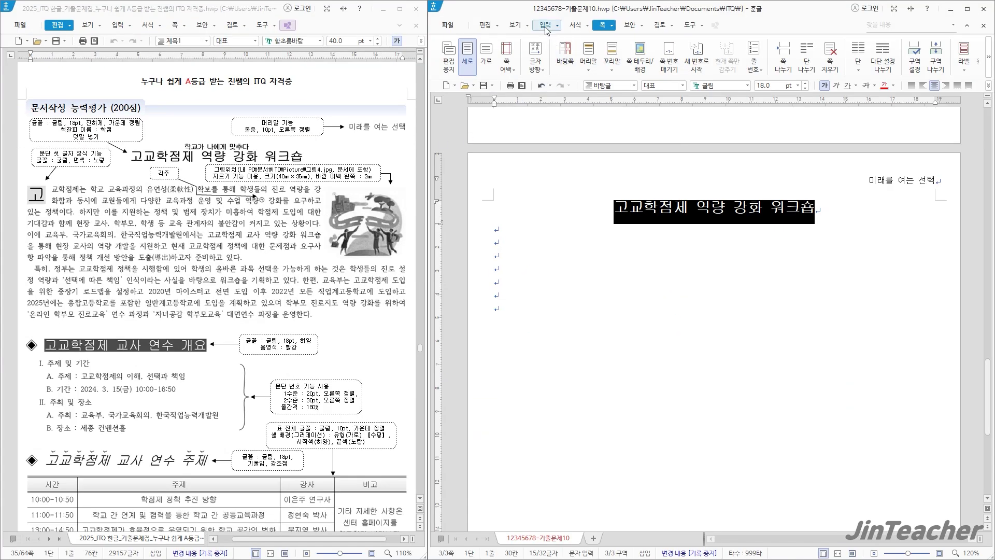
# Add the ruby text 학교가 나에게 맞추다 above the title.
pyautogui.click(558, 26)
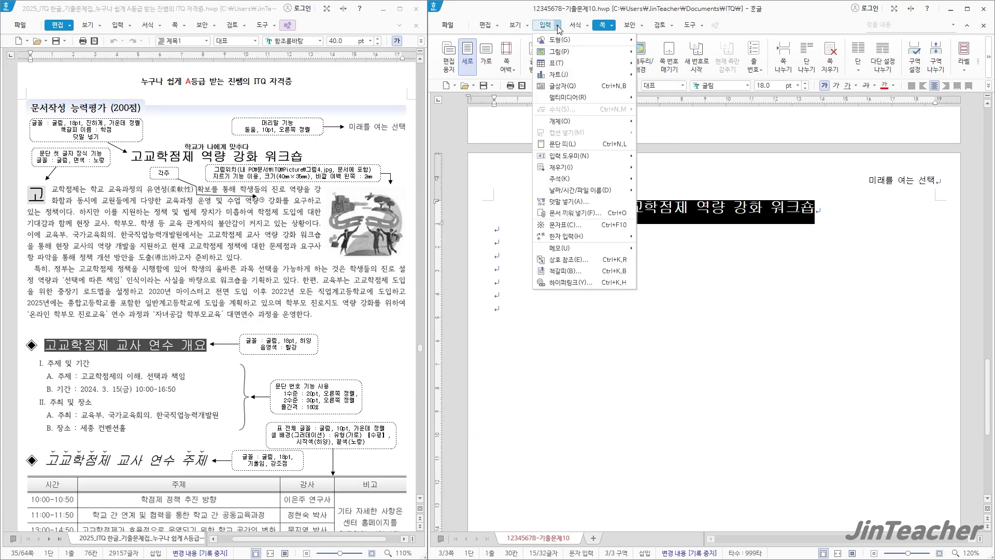
pyautogui.click(583, 202)
pyautogui.moveTo(655, 217); pyautogui.dragTo(463, 112)
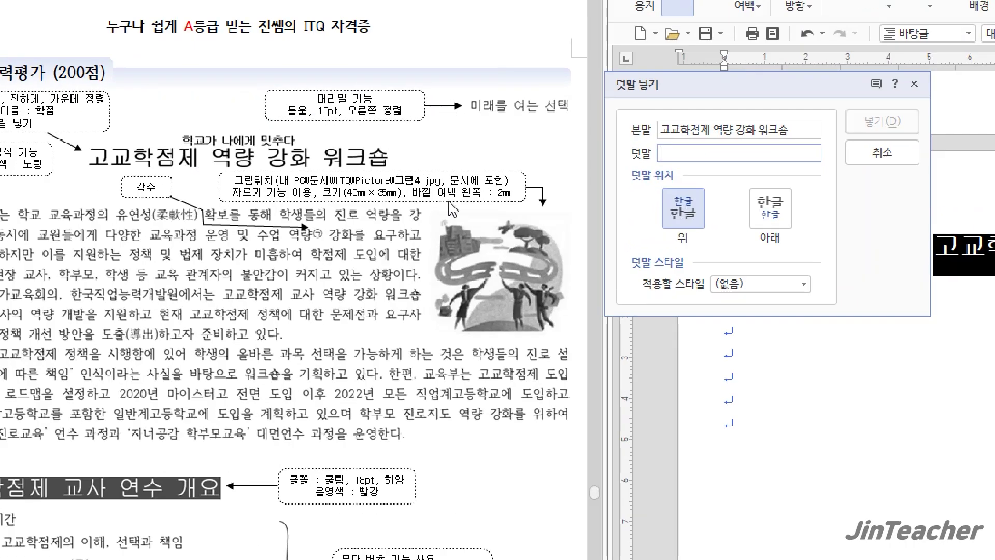
pyautogui.write('학교가 나에게 맞')
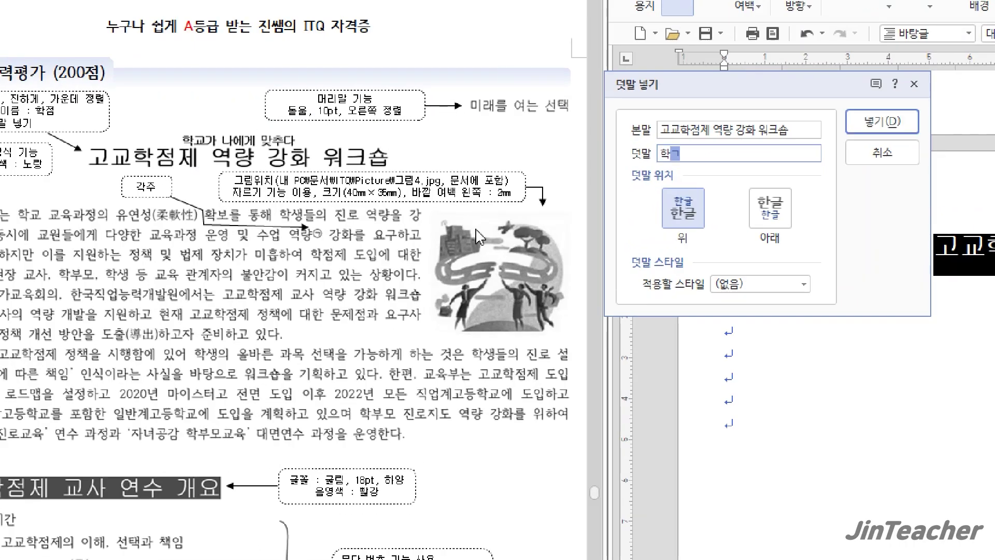
pyautogui.write('추다')
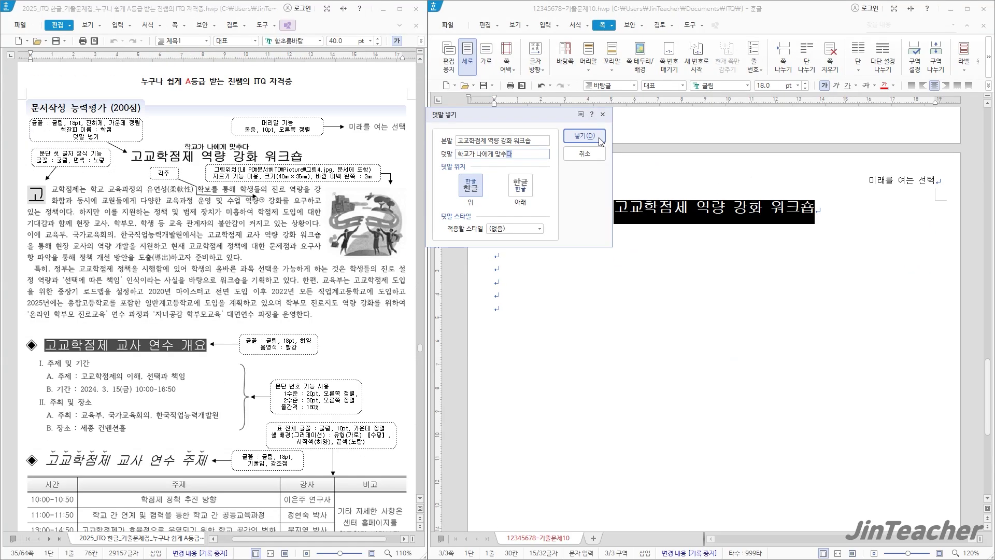
pyautogui.click(908, 122)
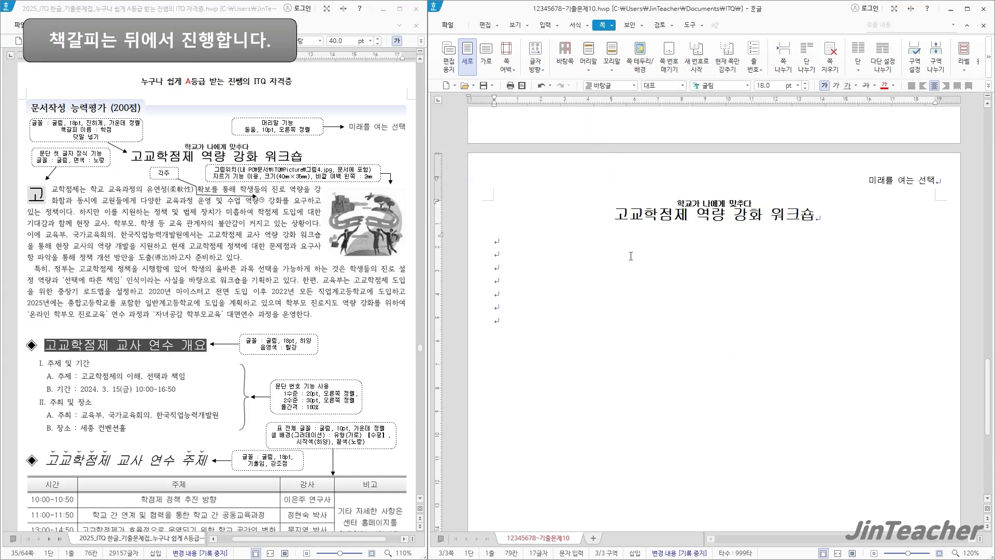
# Enter the two body paragraphs on 고교학점제 from the exam sheet, leaving one blank line below the title.
pyautogui.click(570, 258)
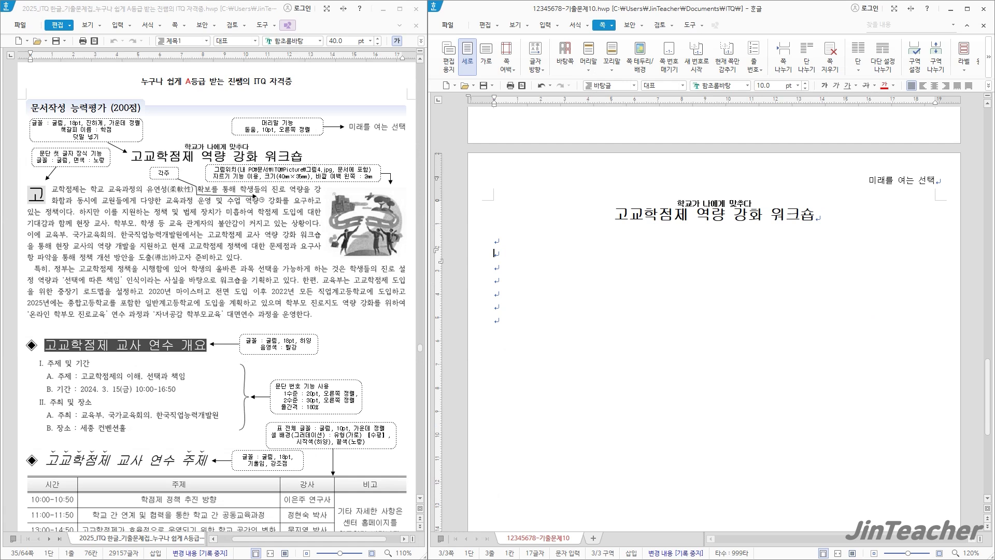
pyautogui.write('고교학점제는 학교 교육과정의 유연성 확보를 통해 학생들의 진로 역량을 강화함과 동시에 교원들에게 다양한 교육과정 운영 및 수업 역량 강화를 요구하고 있는 정책이다. 하지만 이를 지원하는 정책 및 법제 장치가 미흡하여 학점제 도입에 대한 기대감과 함께 현장 교사, 학부모, 학생 등 교육 관계자의 불안감이 커지고 있는 상황이다. 이에 교육부, 국가교육회의, 한국직업능력개발원에서는 고교학점제 교사 역량 강화 워크숍을 통해 현장 교사의 역량 개발을 지원하고 현재 고교학점제 정책에 대한 문제점과 요구사항 파악을 통해 정책 개선 방안을 도출하고자 준비하고 있다.    특히, 정부는 고교학점제 정책을 시행함에 있어 학생의 올바른 과목 선택을 가능하게 하는 것은 학생들의 진로 설정 역량과 ‘선택에 따른 책임’ 인식이라는 사실을 바탕으로 워크숍을 기획하고 있다. 한편, 교육부는 고교학점제 도입을 위한 중장기 로드맵을 설정하고 2020년 마이스터고 전면 도입 이후 2022년 모든 직업계고등학교에 도입하고 2025년에는 종합고등학교를 포함한 일반계고등학교에 도입을 계획하고 있으며 학부모 진로지도 역량 강화를 위하여 ‘온라인 학부모 진로교육’ 연수 과정과 ‘자녀공감 학부모교육’ 대면연수 과정을 운영한다.')
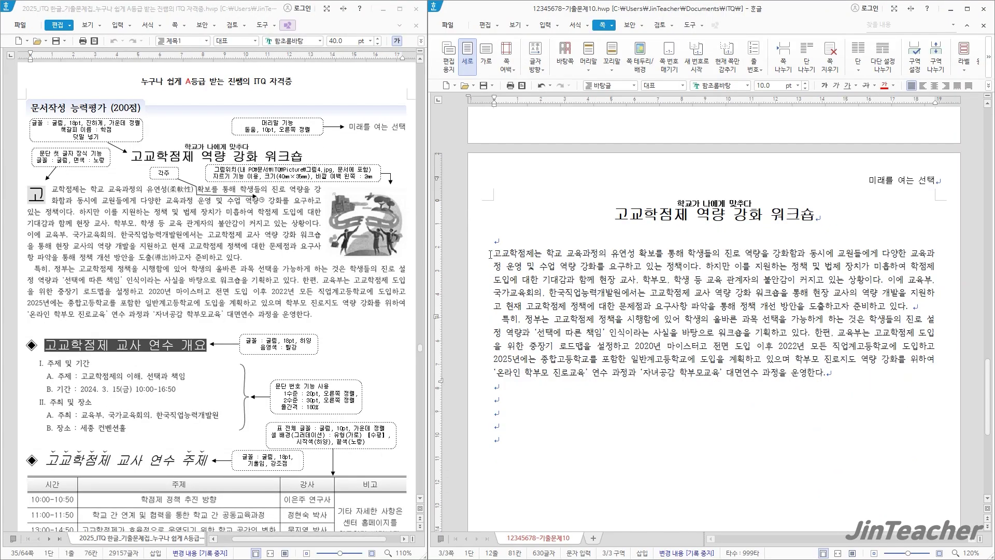
# Decorate the first letter of the first body paragraph as a two-line drop cap in 굴림 with a yellow fill.
pyautogui.click(490, 255)
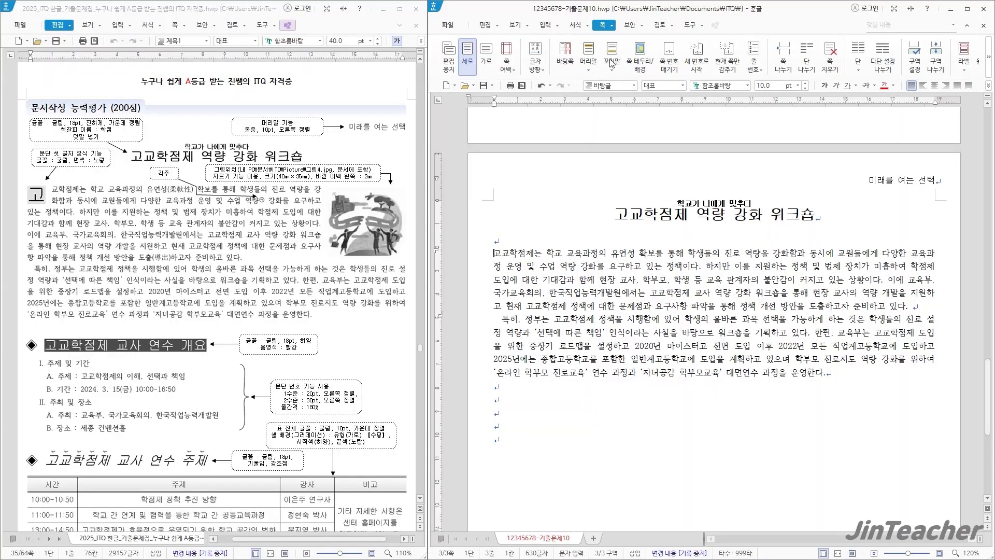
pyautogui.click(576, 25)
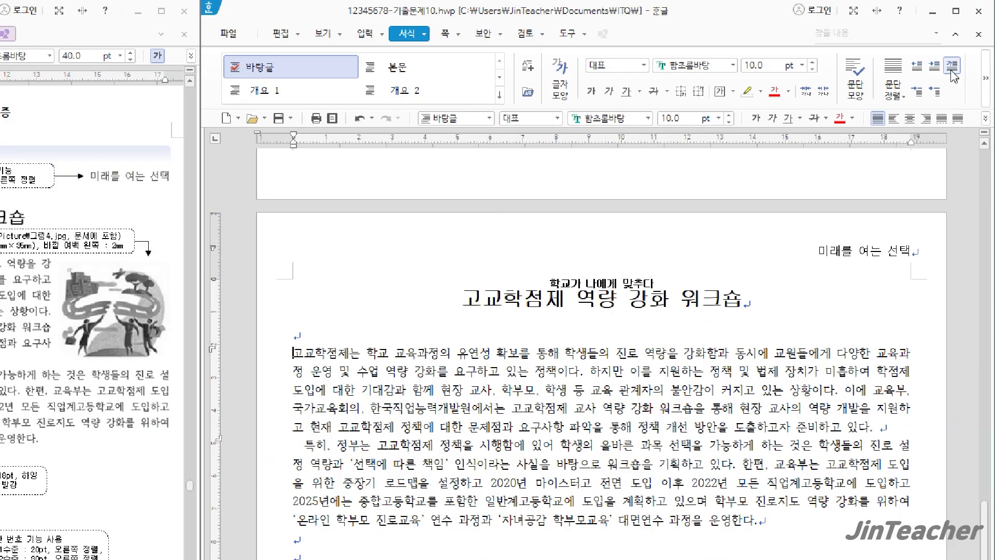
pyautogui.click(964, 49)
pyautogui.moveTo(645, 208); pyautogui.dragTo(469, 147)
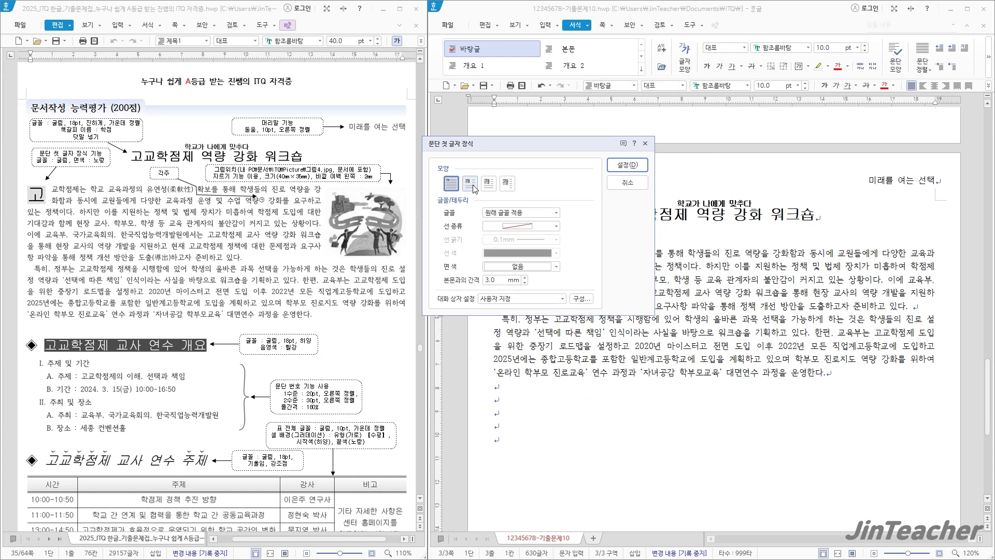
pyautogui.click(472, 186)
pyautogui.click(557, 213)
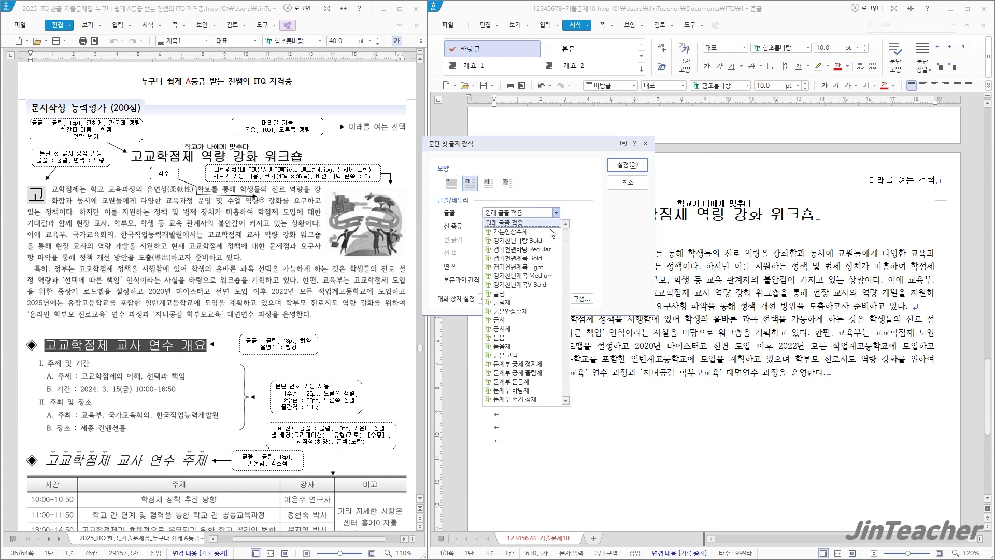
pyautogui.click(518, 288)
pyautogui.click(528, 267)
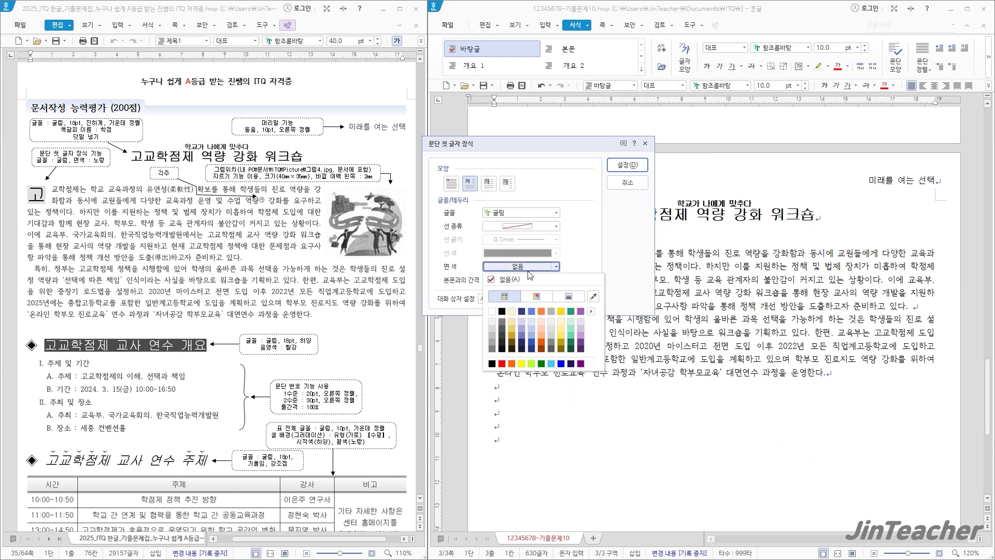
pyautogui.click(522, 364)
pyautogui.click(628, 165)
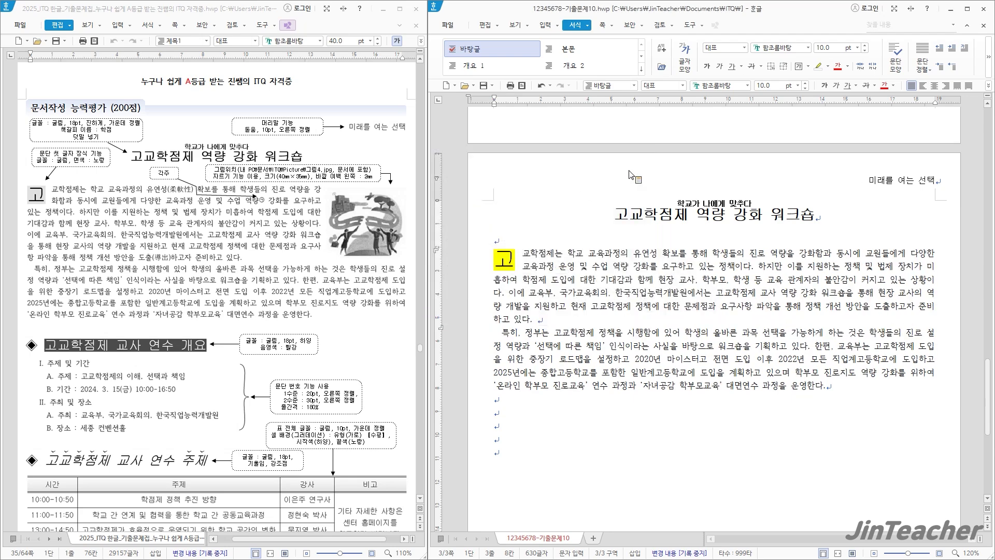
pyautogui.click(563, 320)
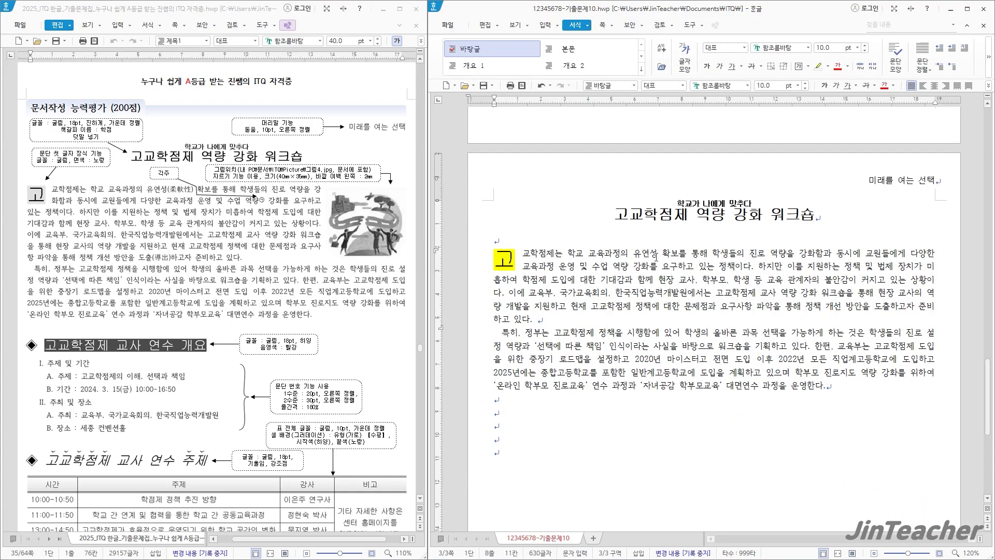
# Convert 유연성 in the first paragraph to Hanja 柔軟性, using the 한글(漢字) input format.
pyautogui.doubleClick(655, 255)
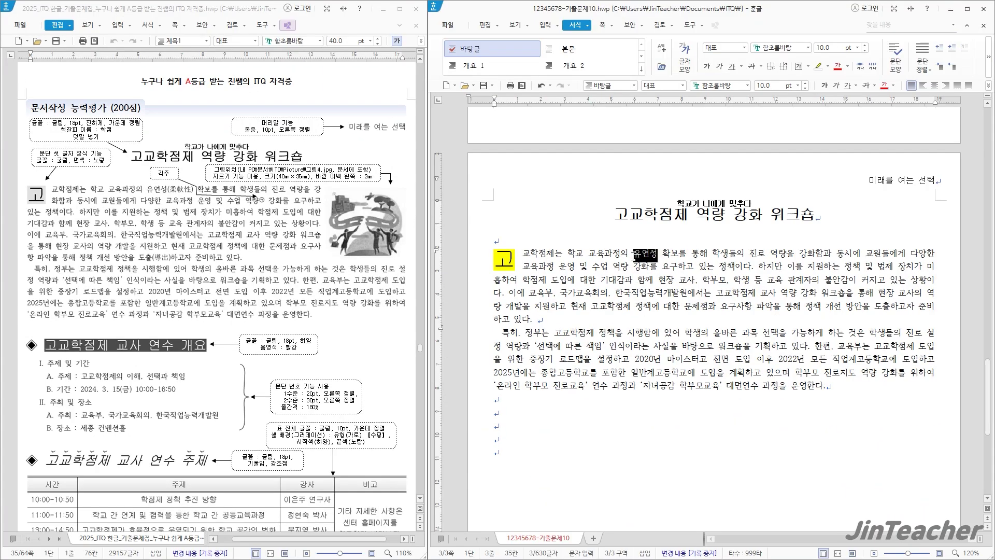
pyautogui.press('F12')
pyautogui.press('Hangul_Hanja')
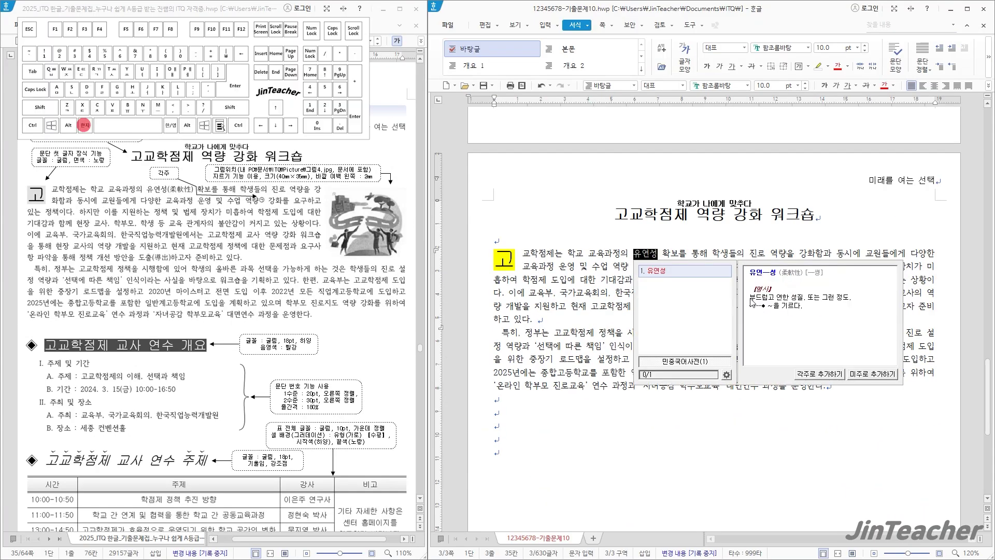
pyautogui.moveTo(671, 161); pyautogui.dragTo(576, 128)
pyautogui.click(563, 185)
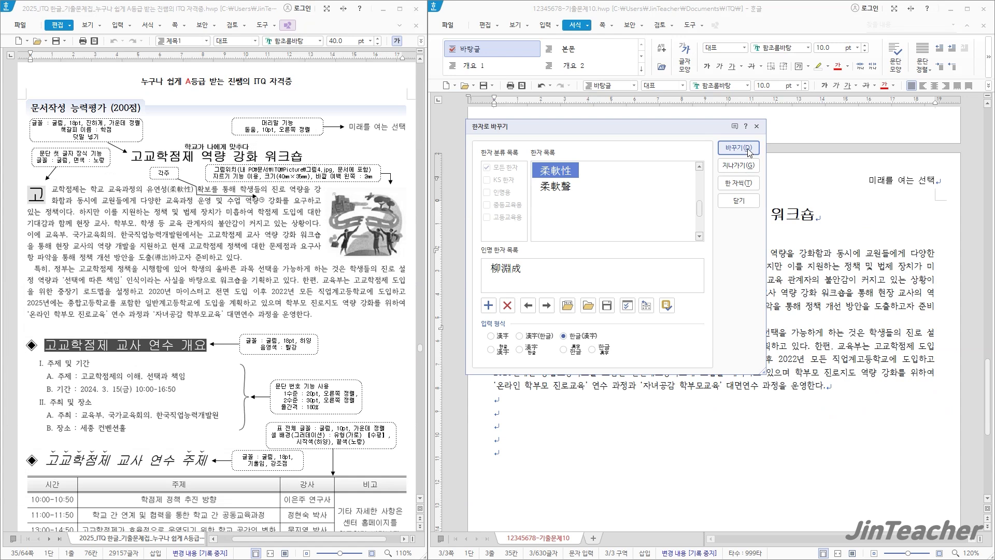
pyautogui.click(738, 147)
pyautogui.click(611, 323)
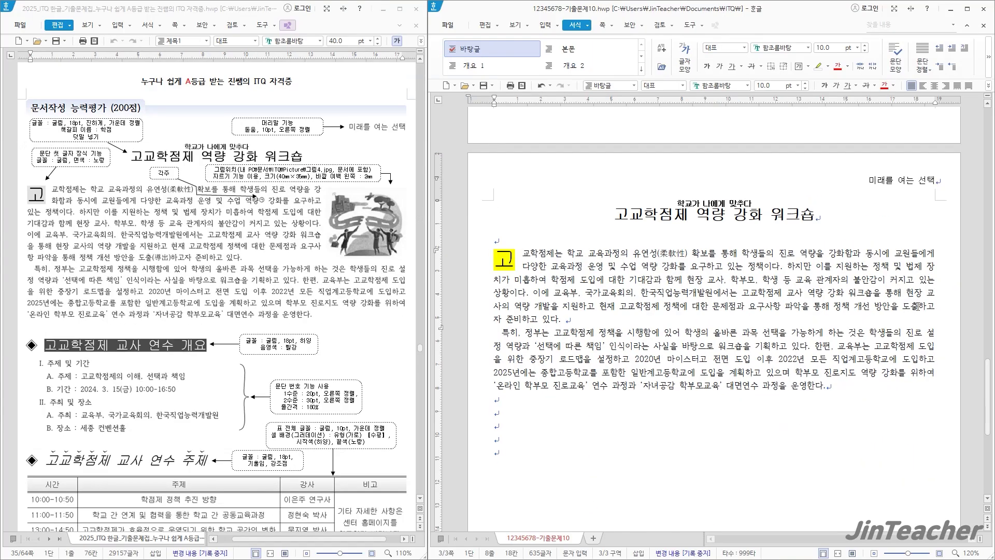
# Convert 도출 near the end of the first paragraph to Hanja 導出 in the 한글(漢字) format.
pyautogui.moveTo(917, 307); pyautogui.dragTo(903, 307)
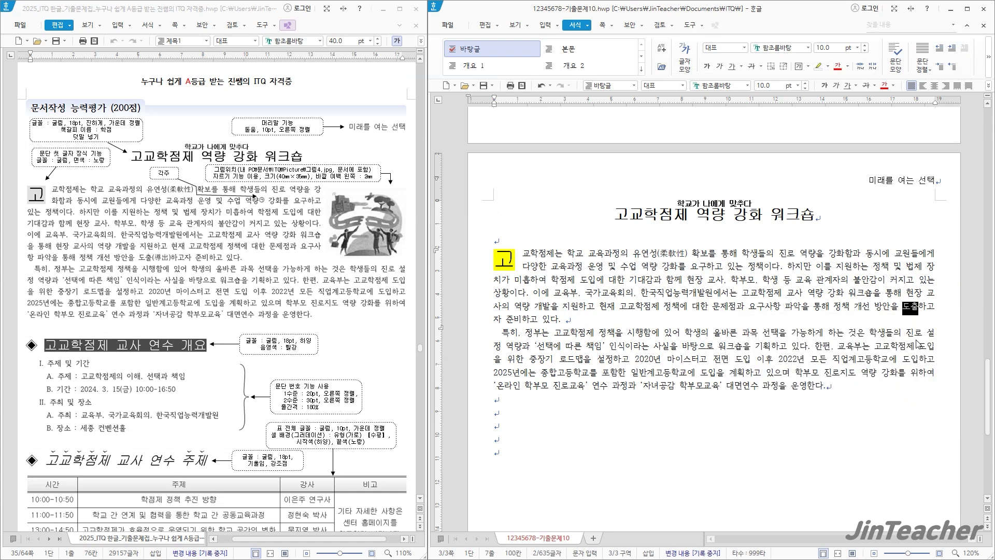
pyautogui.press('F9')
pyautogui.moveTo(603, 144); pyautogui.dragTo(556, 158)
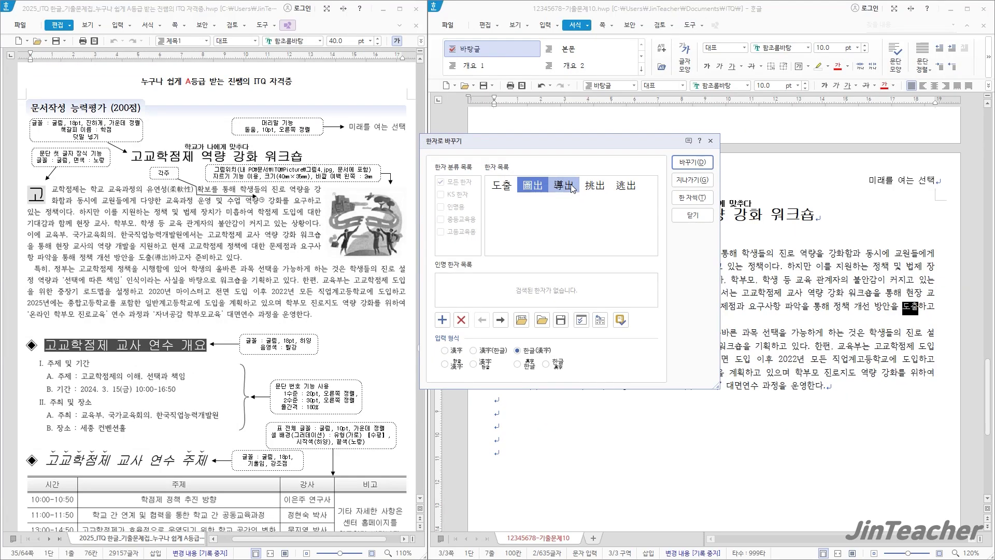
pyautogui.click(572, 188)
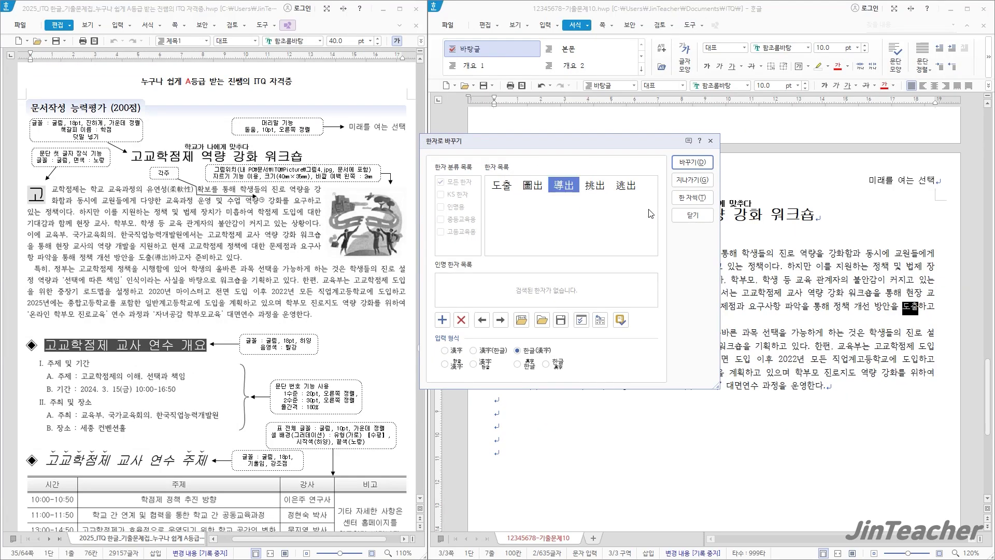
pyautogui.click(692, 163)
pyautogui.click(600, 320)
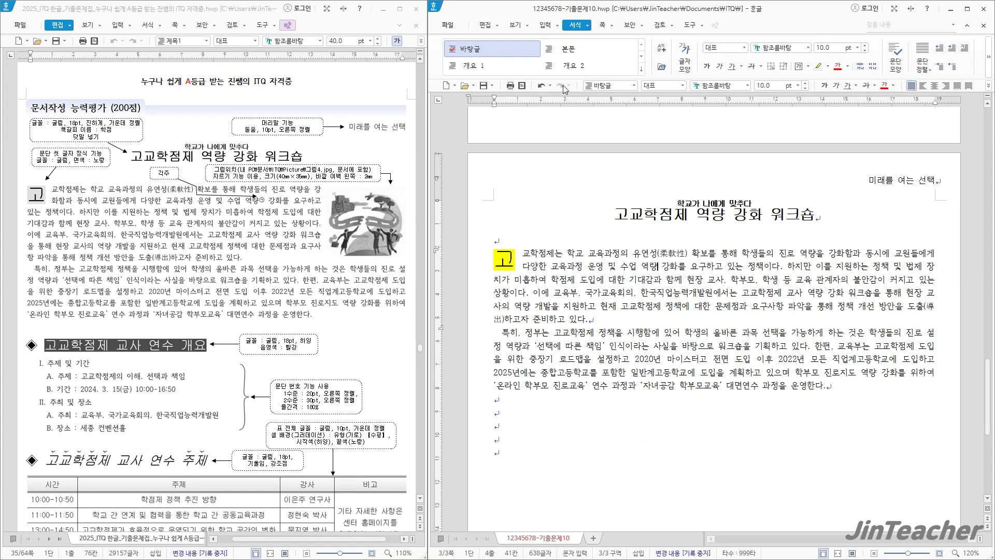
# Insert a footnote after 역량 in the first paragraph's second line, reading 조직 구성원이 해당 업무를 수행할 수 있는 전반적인 능력을 의미함.
pyautogui.click(545, 24)
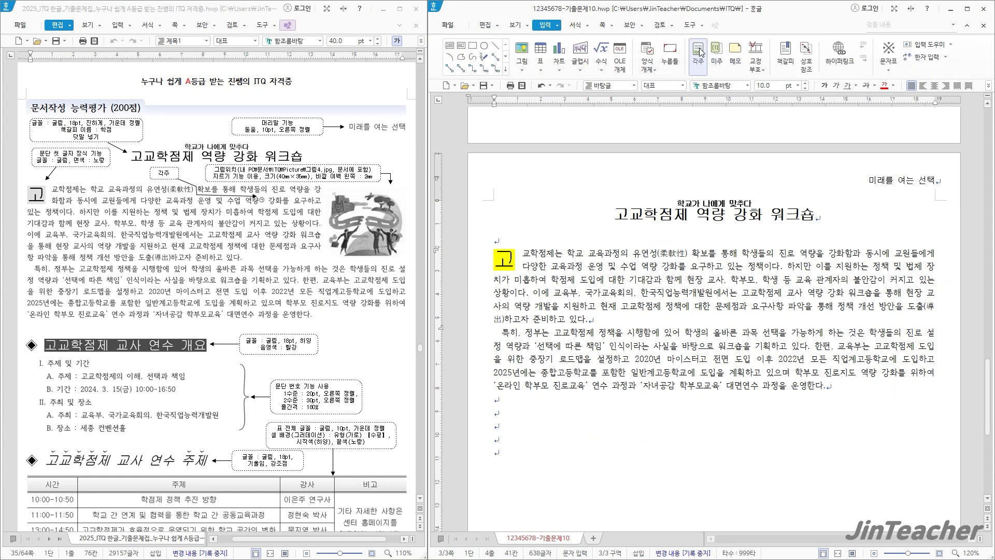
pyautogui.click(699, 53)
pyautogui.scroll(-3, 292, 340)
pyautogui.scroll(-3, 292, 340)
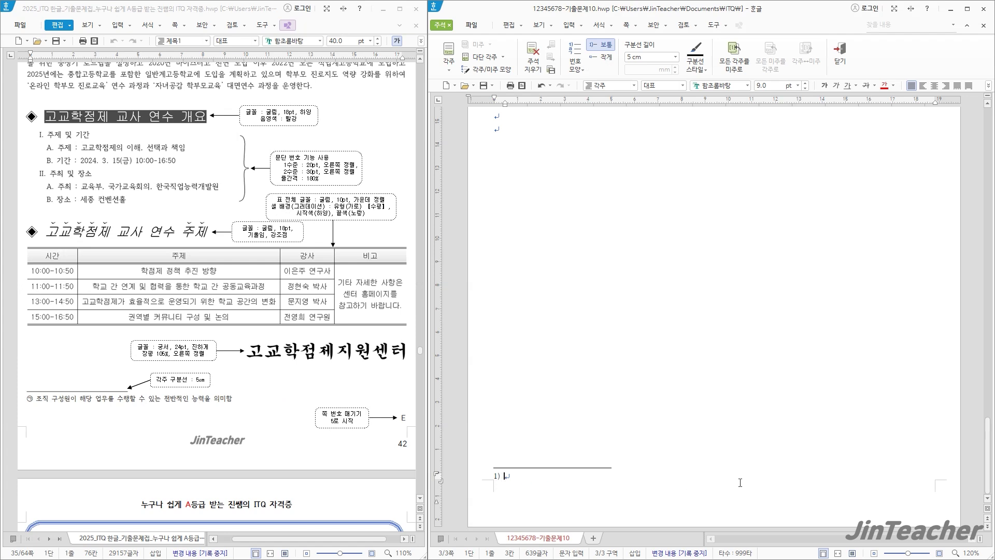
pyautogui.write('조직 구성원이 해당 업무를 수행할 수 있는 전반적인 능력을 의미함')
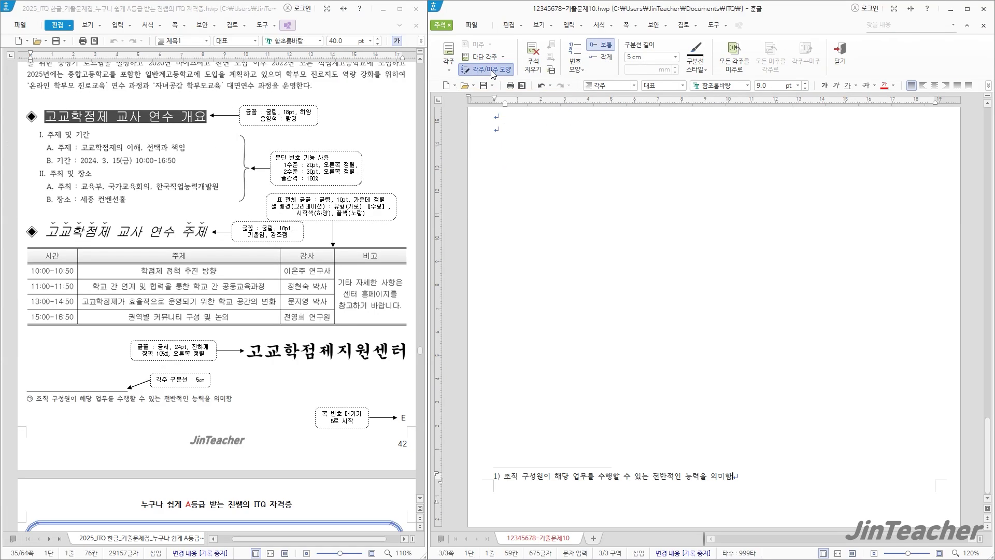
# Change the footnote number format to the circled Hangul style used on the exam sheet.
pyautogui.click(490, 70)
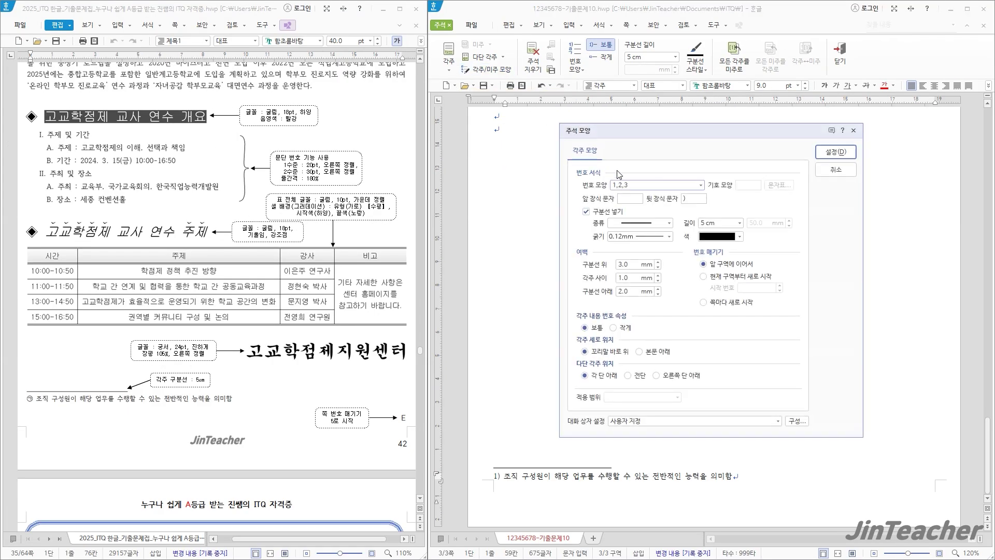
pyautogui.click(702, 188)
pyautogui.click(655, 296)
pyautogui.click(835, 152)
# Insert the picture 그림4 from the ITQ\Picture folder into the body text, embedded in the document, about 72 × 94 mm.
pyautogui.scroll(5, 610, 347)
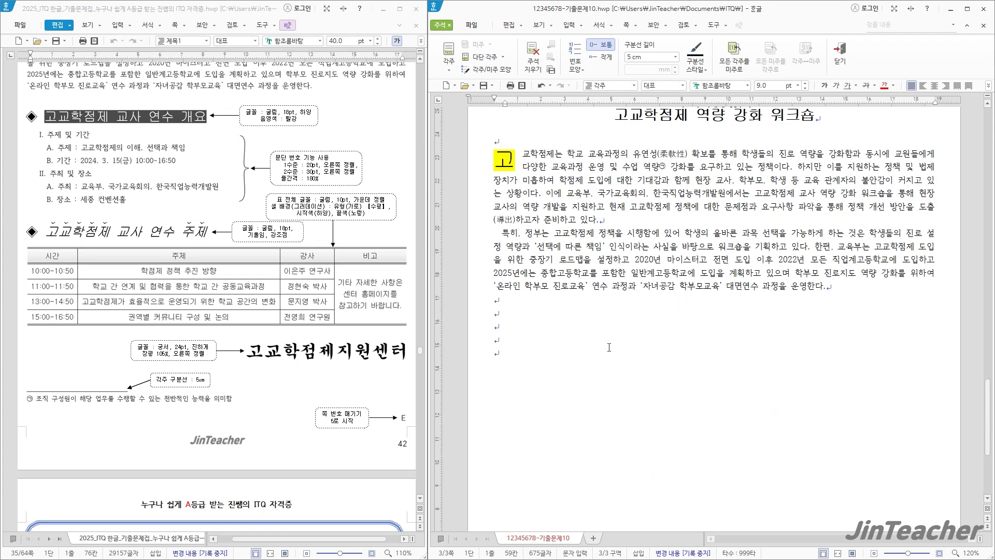
pyautogui.scroll(2, 610, 347)
pyautogui.scroll(6, 335, 306)
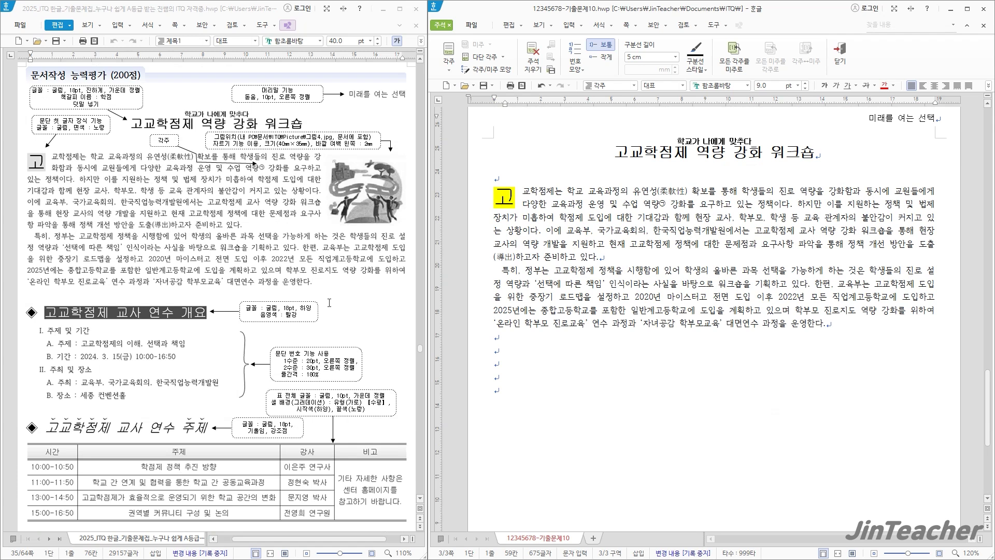
pyautogui.click(618, 266)
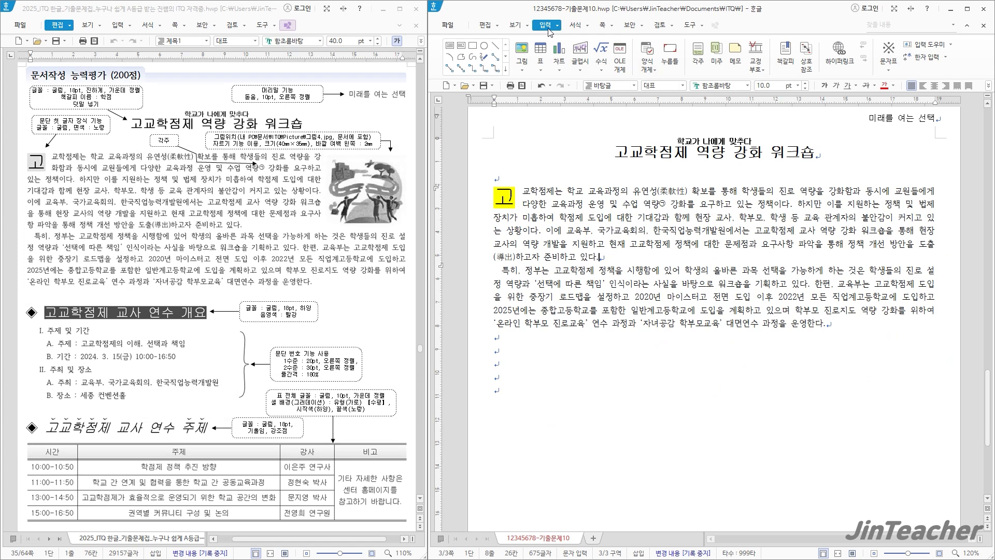
pyautogui.click(521, 51)
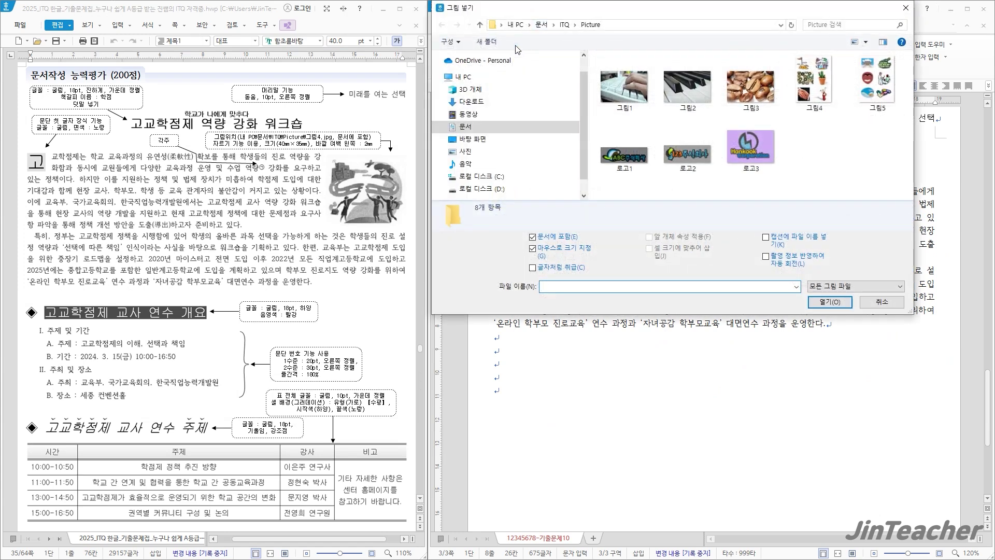
pyautogui.click(814, 83)
pyautogui.click(830, 302)
pyautogui.moveTo(576, 236); pyautogui.dragTo(744, 456)
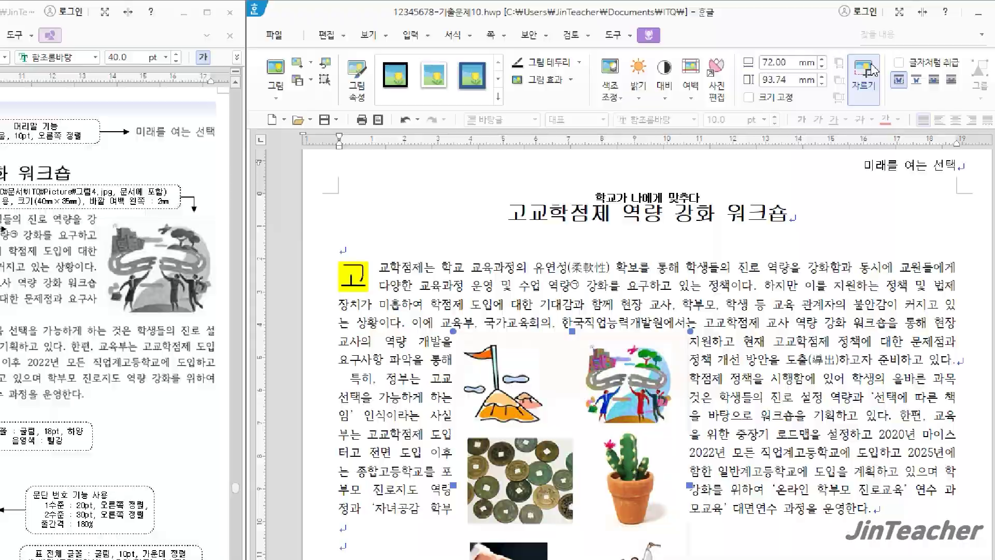
# Crop the inserted picture to its illustration of people around the roads, about 29 × 27 mm.
pyautogui.click(870, 56)
pyautogui.moveTo(581, 457); pyautogui.dragTo(680, 279)
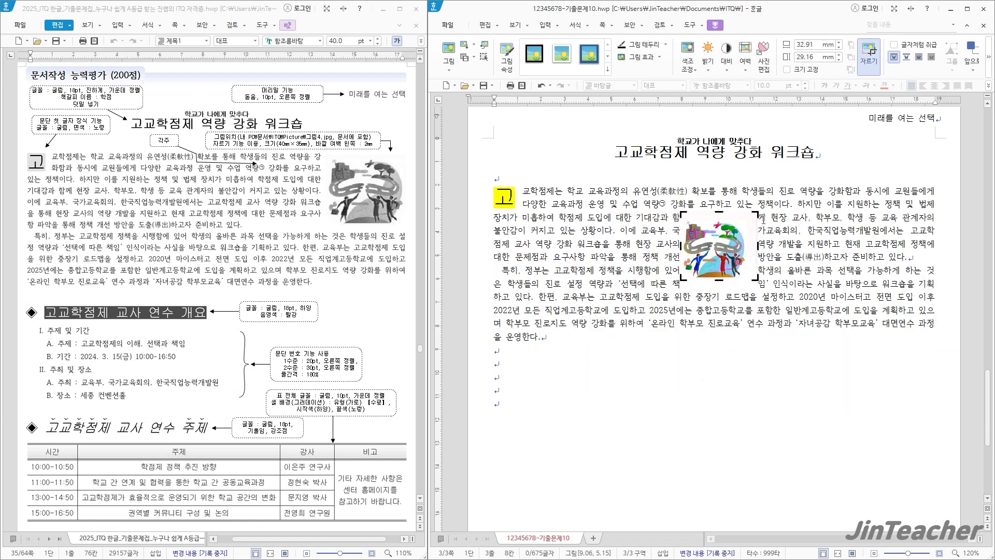
pyautogui.moveTo(756, 214); pyautogui.dragTo(748, 218)
pyautogui.click(792, 259)
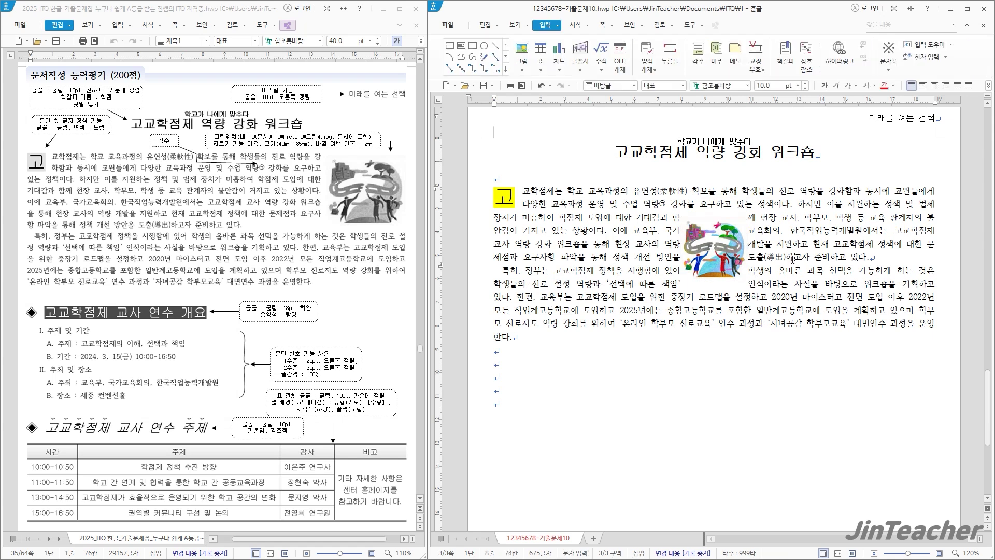
# Set the picture's size to 40 mm wide and 35 mm high, and fix its size.
pyautogui.doubleClick(716, 263)
pyautogui.moveTo(626, 130); pyautogui.dragTo(550, 123)
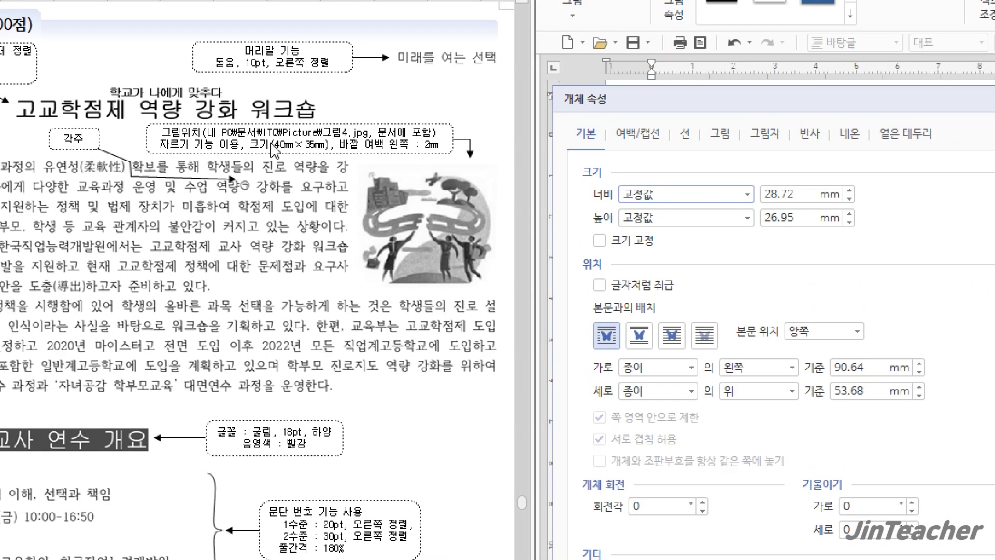
pyautogui.click(808, 205)
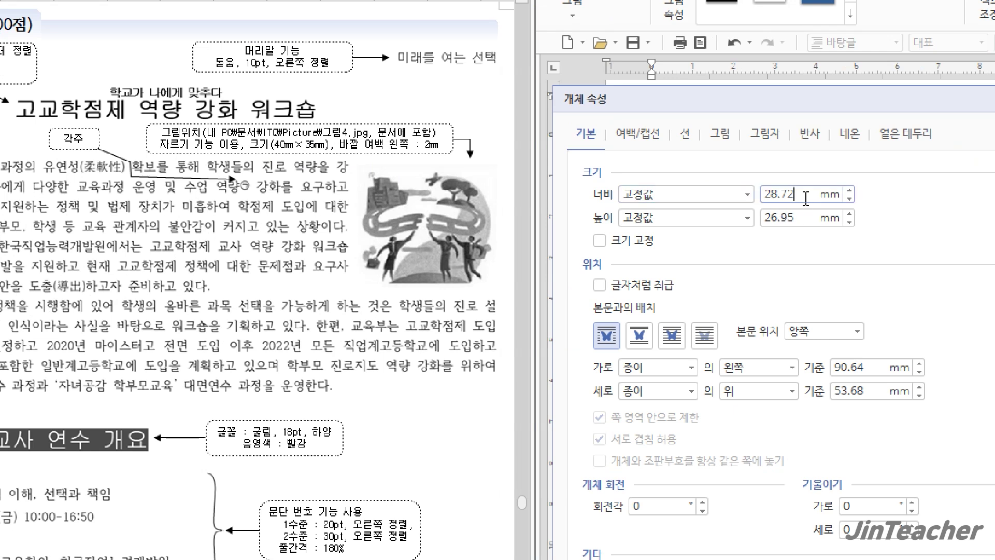
pyautogui.write('40')
pyautogui.press('Tab')
pyautogui.write('3')
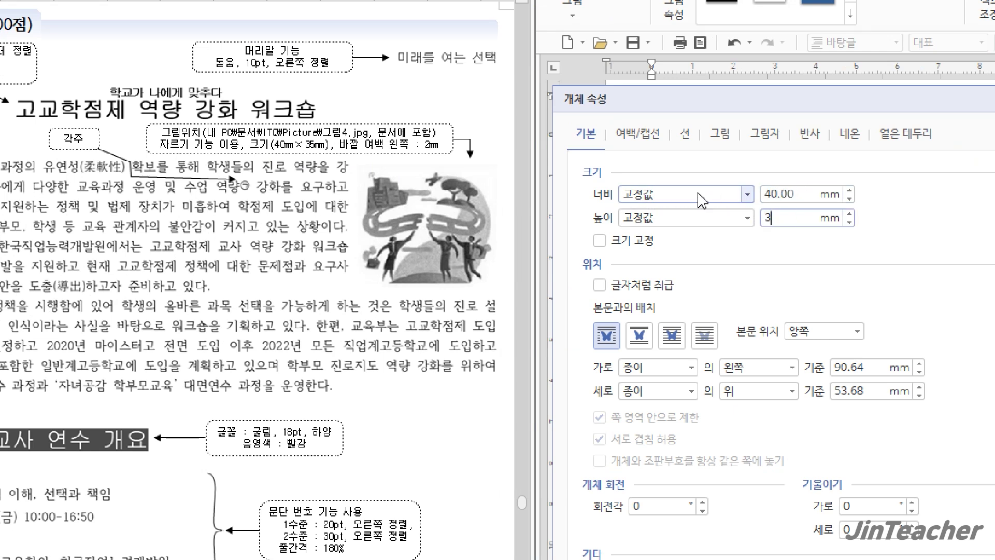
pyautogui.write('5')
pyautogui.click(600, 240)
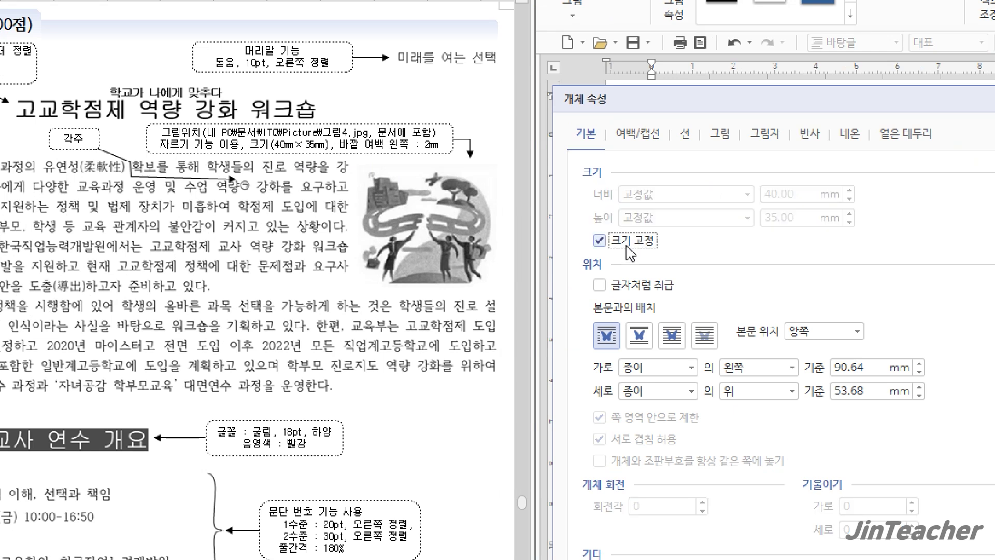
# Set the picture's left outside margin to 2 mm and move it to the right end of the first paragraph.
pyautogui.click(656, 135)
pyautogui.click(692, 195)
pyautogui.write('2')
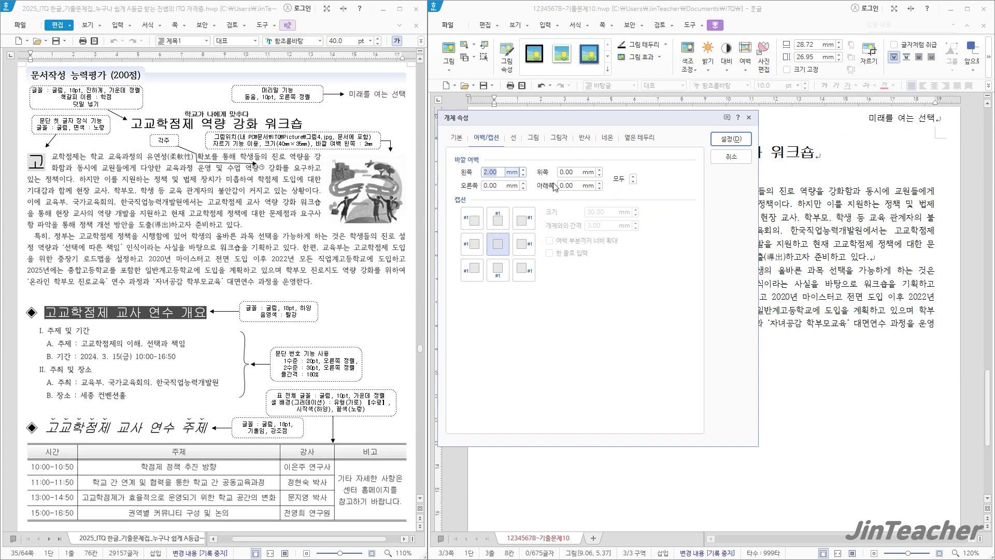
pyautogui.click(731, 138)
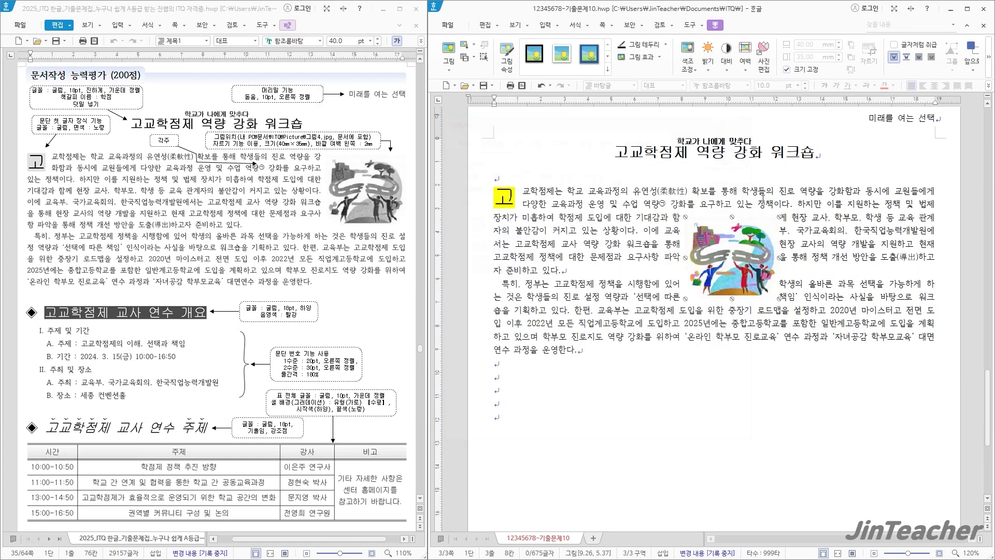
pyautogui.moveTo(832, 182); pyautogui.dragTo(923, 217)
pyautogui.click(728, 270)
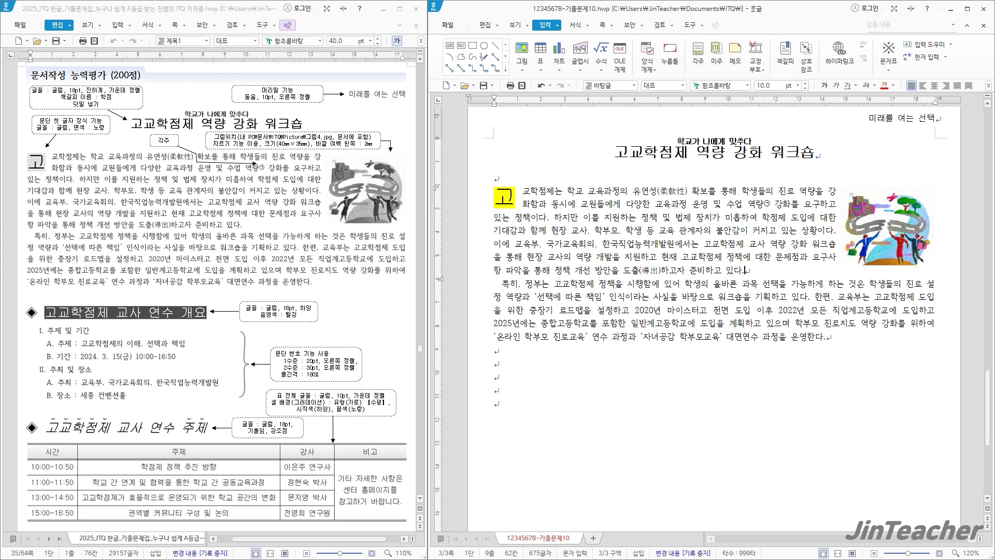
pyautogui.scroll(-5, 210, 273)
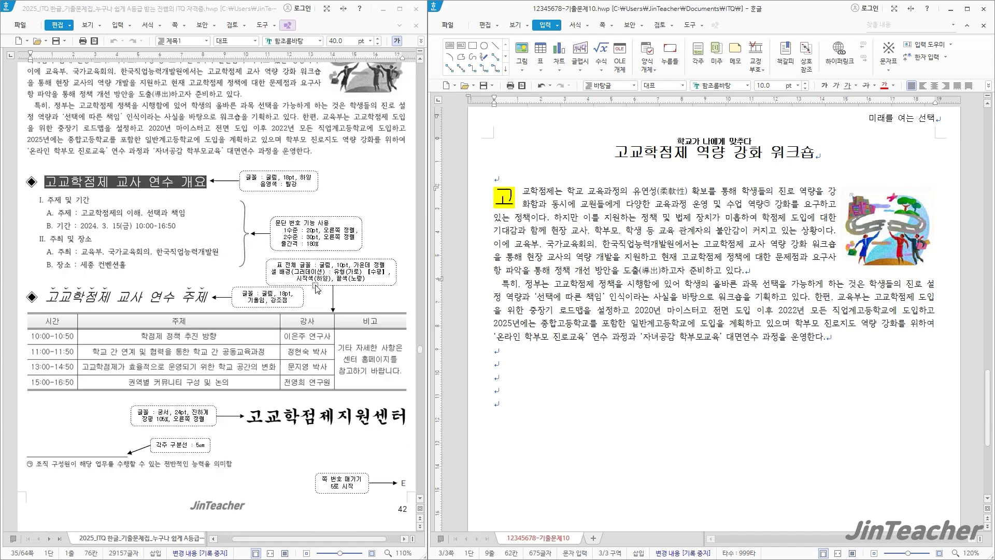
pyautogui.scroll(-5, 612, 308)
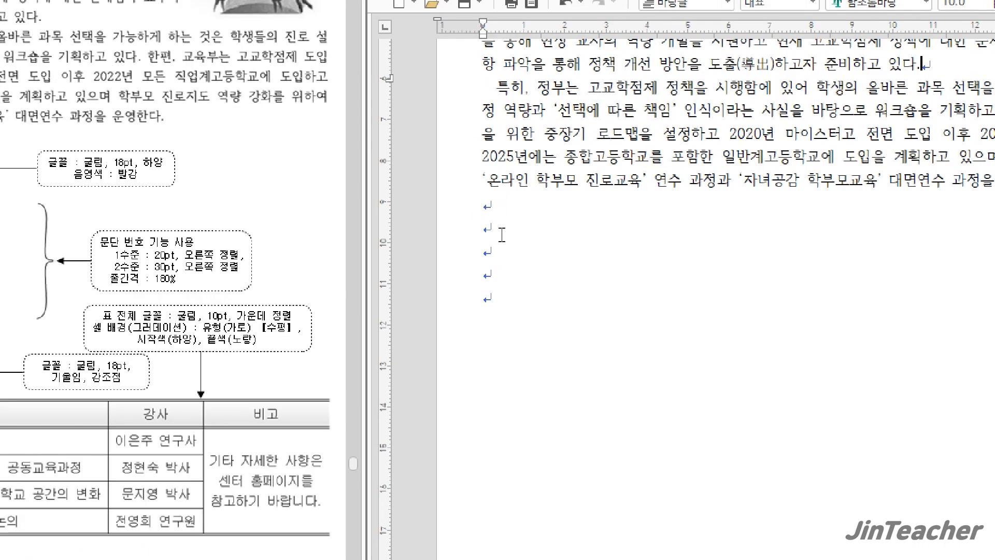
# Insert a ◈ symbol below the body text, and enter the heading 고교학점제 교사 연수 개요, its list lines and the heading 고교학점제 교사 연수 주제.
pyautogui.click(503, 235)
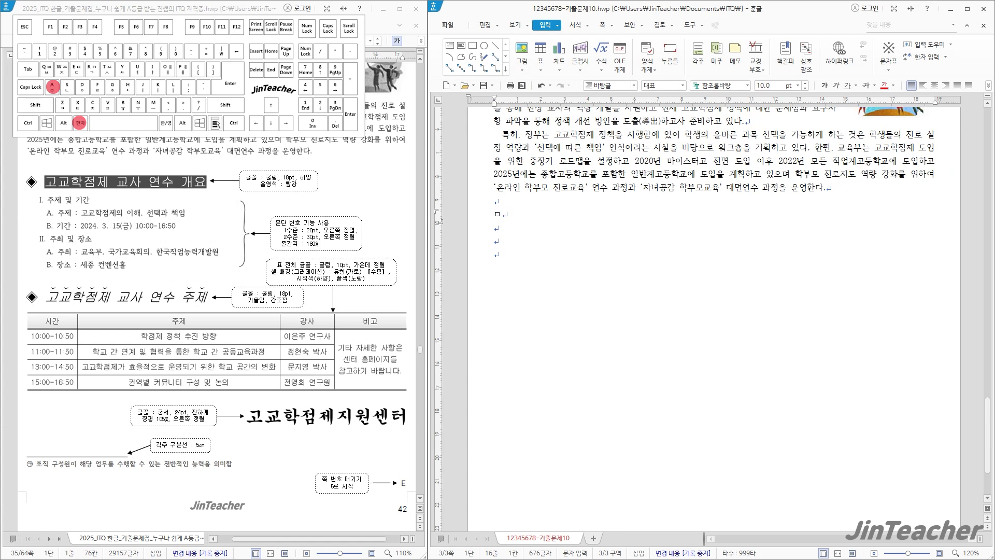
pyautogui.press('Hangul_Hanja')
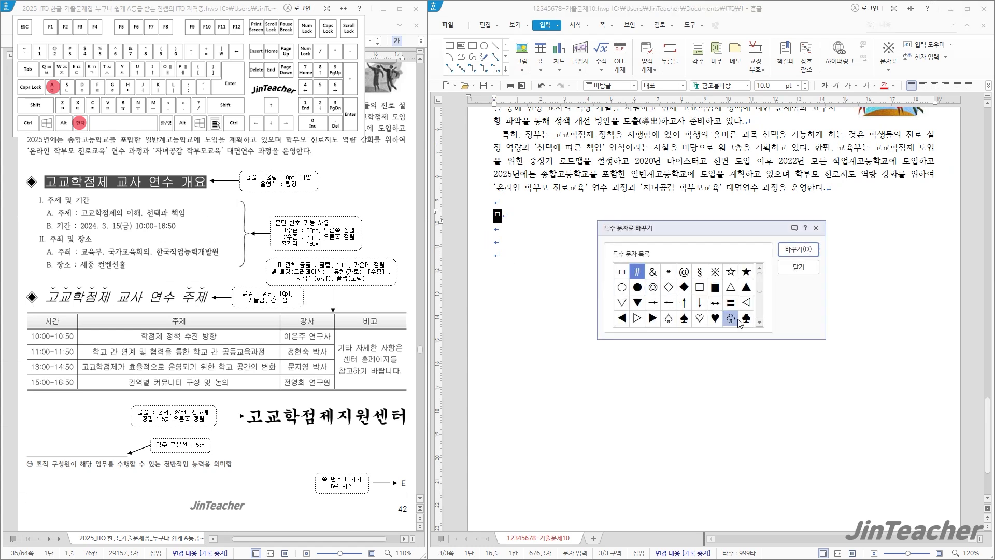
pyautogui.click(759, 322)
pyautogui.click(760, 322)
pyautogui.click(637, 303)
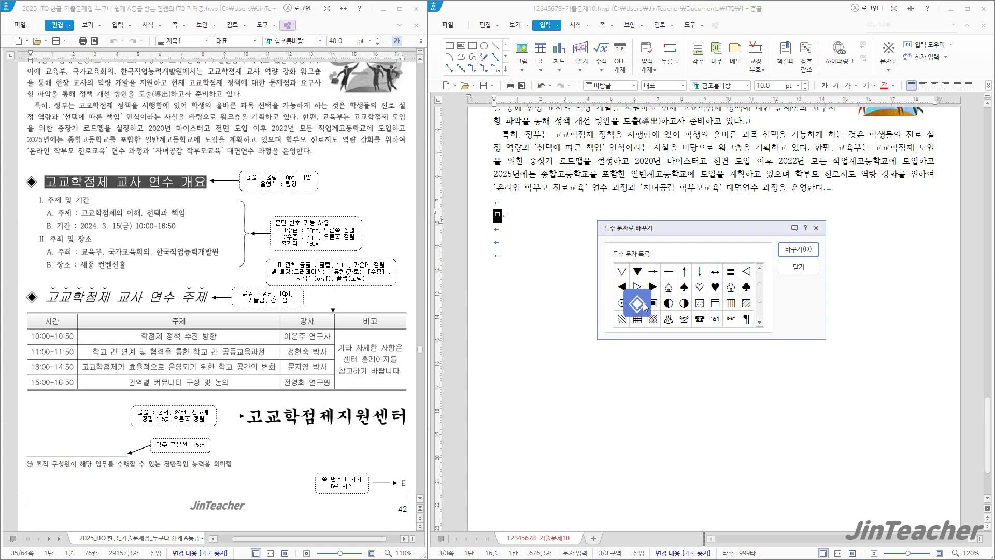
pyautogui.click(794, 251)
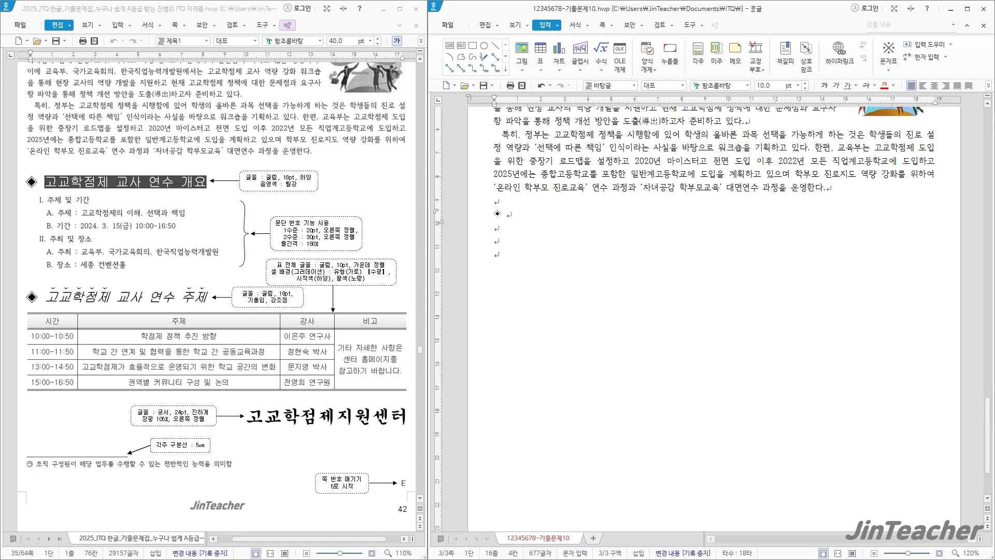
pyautogui.write('고교학점제 교사 연수 개요 주제 및 기간 주제 : 고교학점제의 이해, 선택과 책임 기간 : 2024. 3. 15(금) 10:00-16:50 주최 및 장소  주최 : 교육부, 국가교육회의, 한국직업능력개발원 장소 : 세종 컨벤션홀  ◆ 고교학점제 교사 연수 주제')
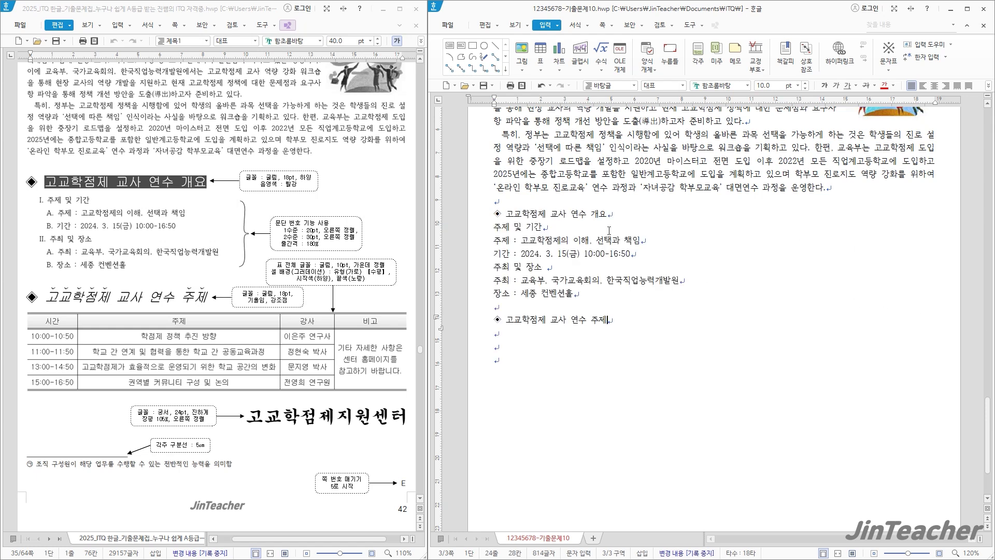
# Set the heading ◈ 고교학점제 교사 연수 개요 to the 굴림 font at 18 pt.
pyautogui.moveTo(604, 215); pyautogui.dragTo(494, 212)
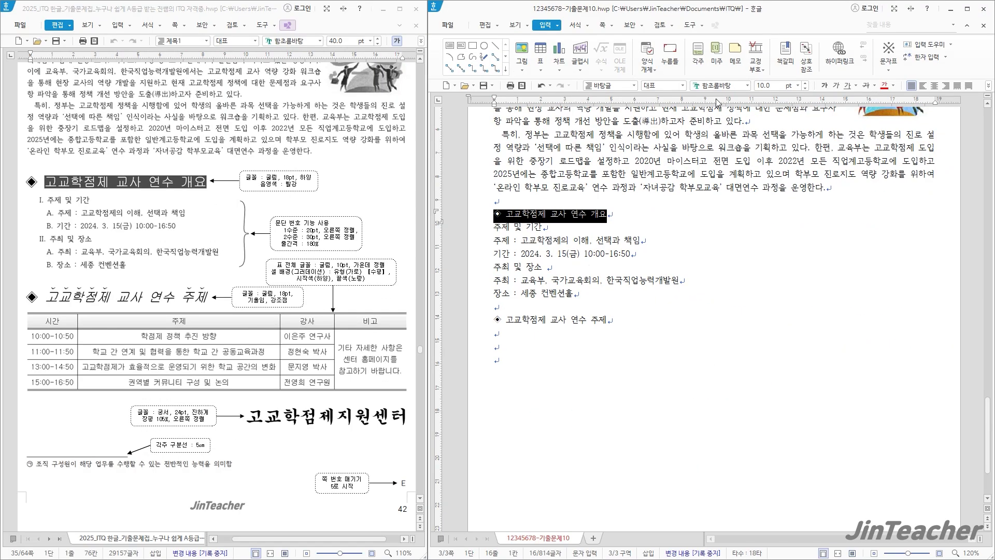
pyautogui.click(722, 86)
pyautogui.write('굴림')
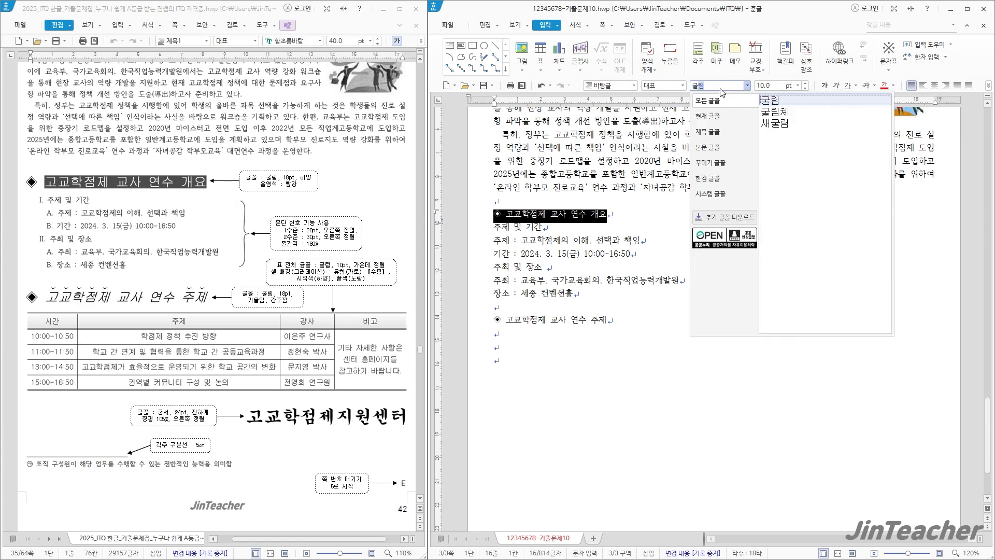
pyautogui.press('Return')
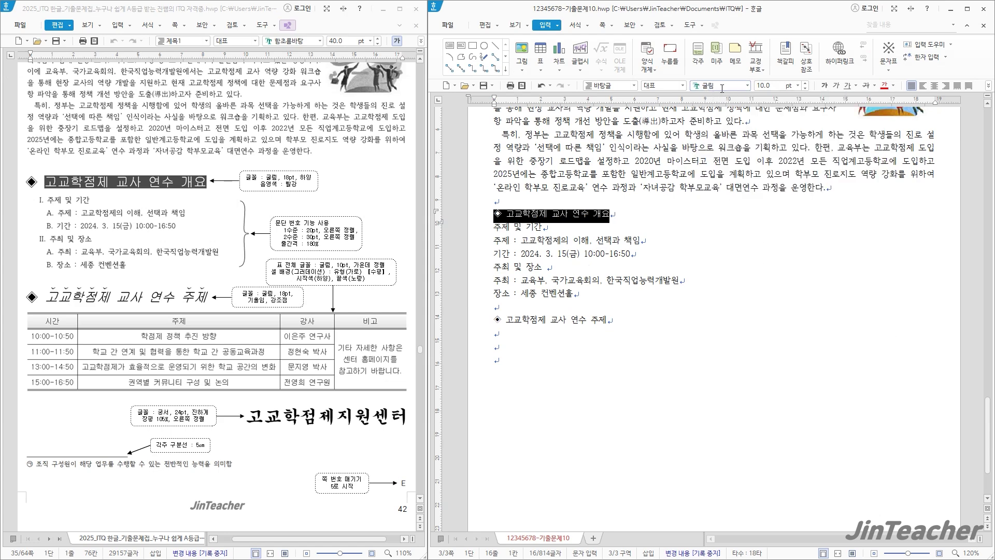
pyautogui.click(768, 87)
pyautogui.write('18')
pyautogui.press('Return')
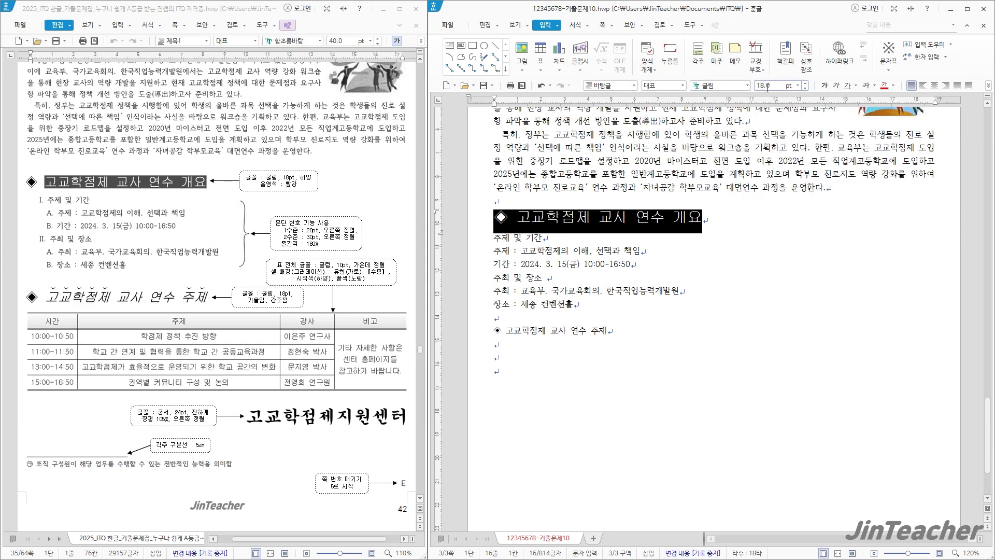
# Give the heading text 고교학점제 교사 연수 개요, without its symbol, a white font colour and red shading.
pyautogui.click(787, 228)
pyautogui.moveTo(517, 218); pyautogui.dragTo(705, 218)
pyautogui.click(485, 24)
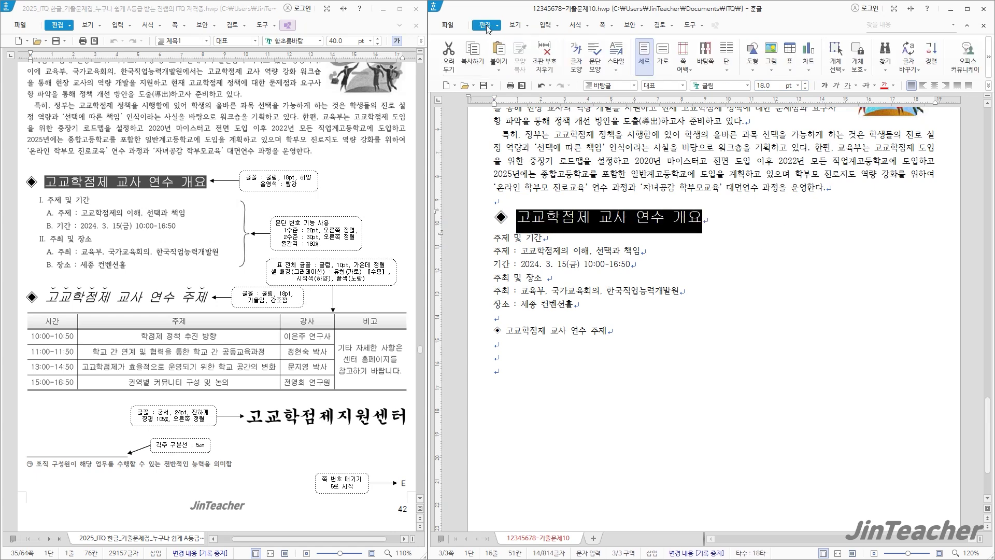
pyautogui.click(577, 55)
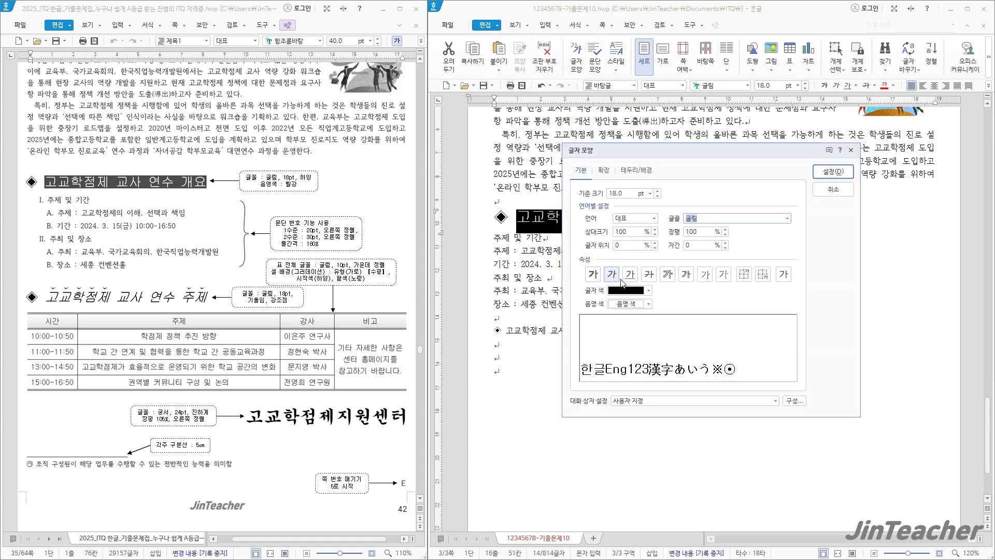
pyautogui.click(648, 290)
pyautogui.click(616, 324)
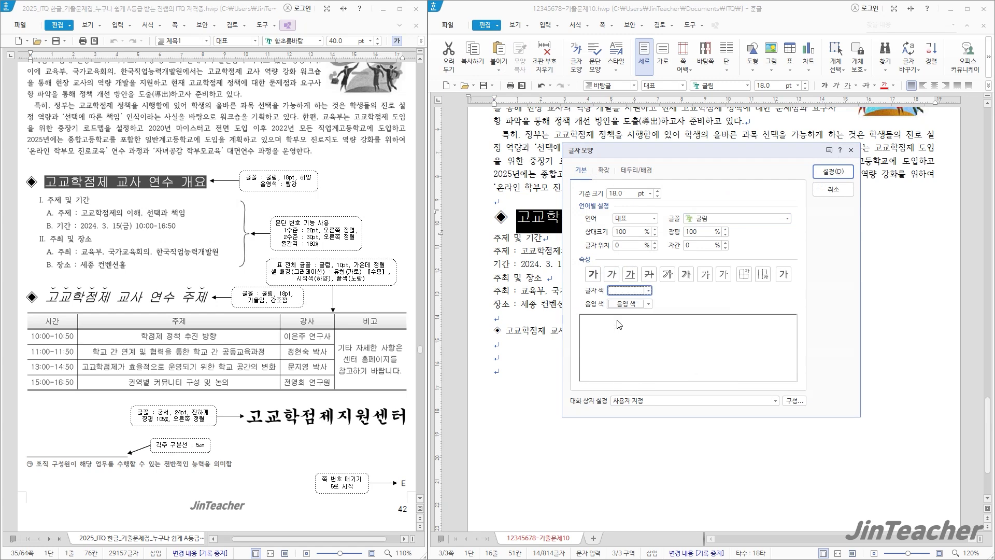
pyautogui.click(649, 304)
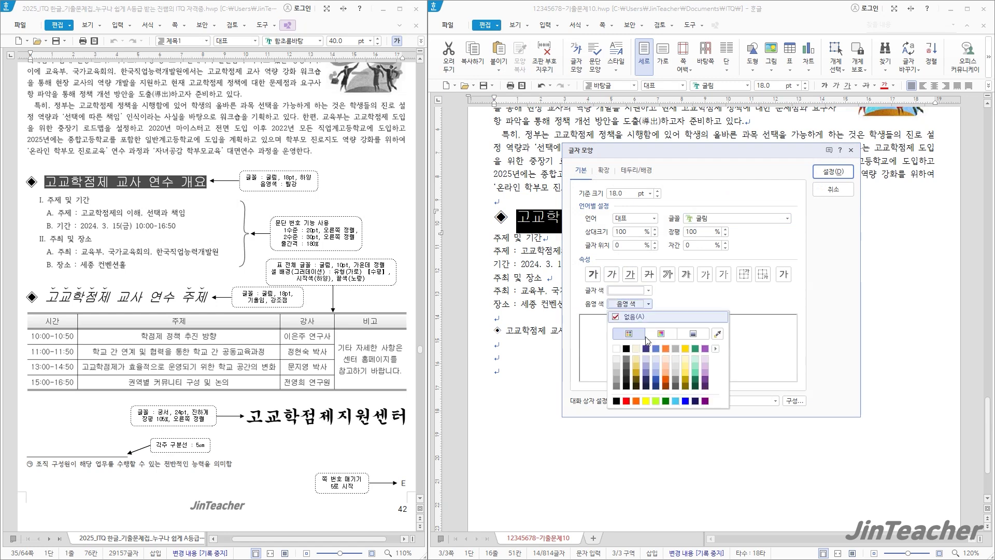
pyautogui.click(626, 401)
pyautogui.click(833, 172)
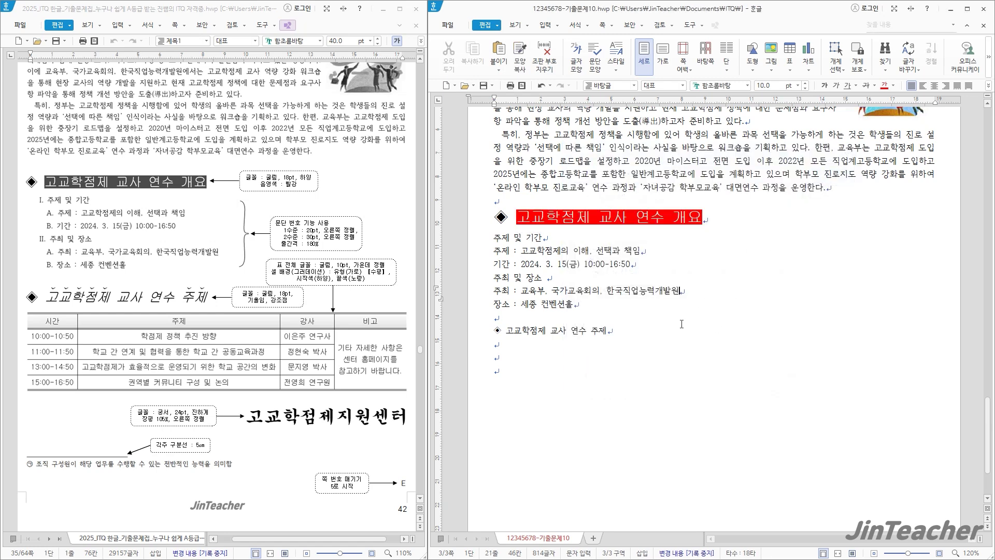
pyautogui.moveTo(633, 335); pyautogui.dragTo(488, 338)
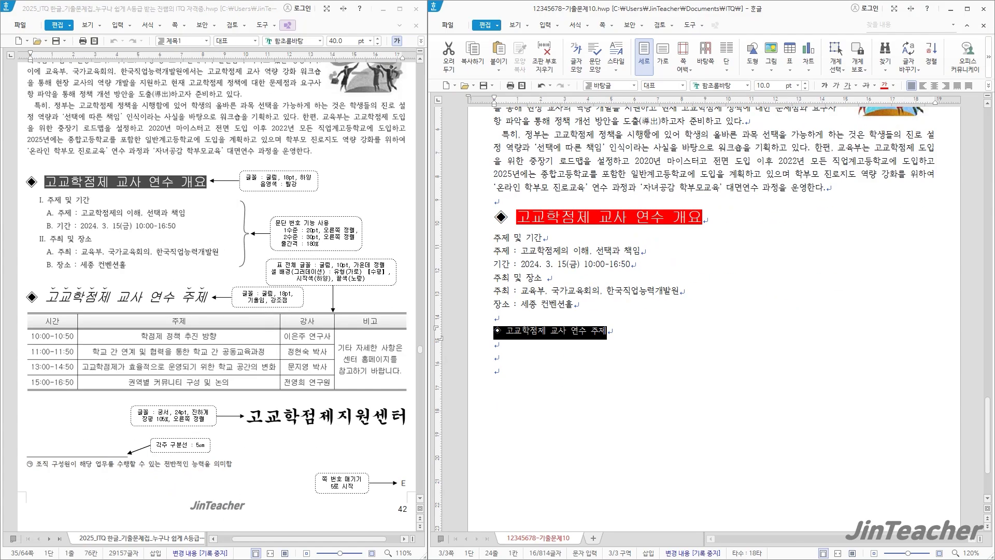
pyautogui.write('ㅁ')
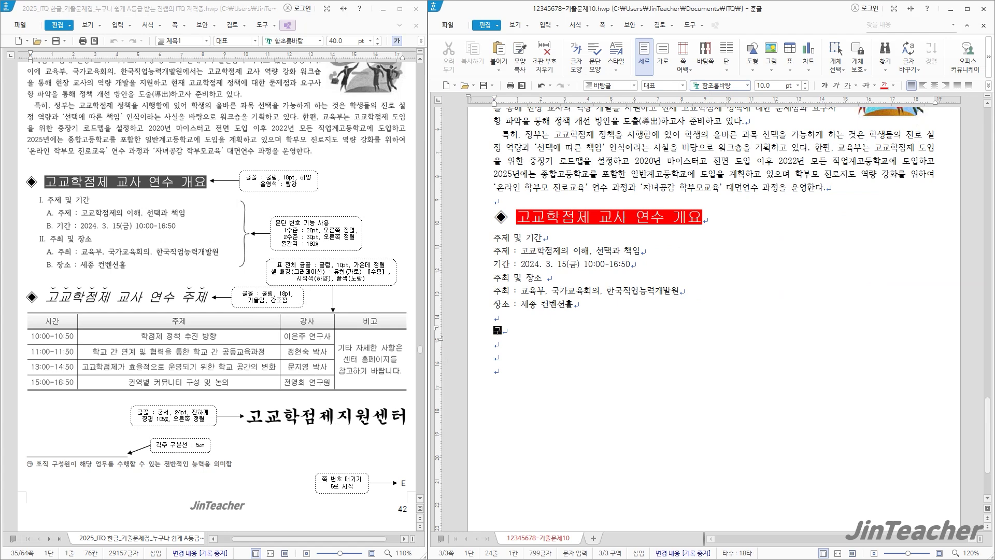
pyautogui.hotkey('ctrl', 'z')
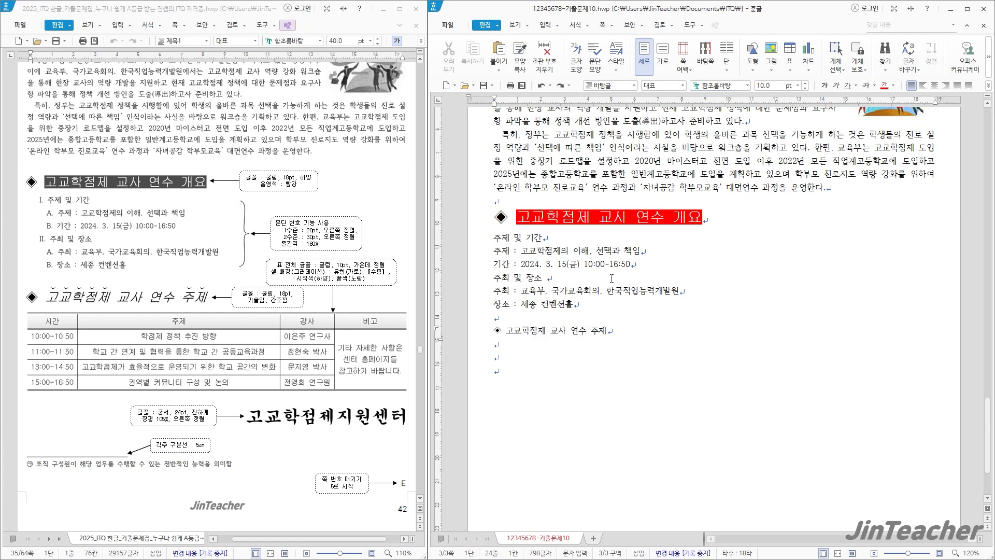
# Set the heading ◈ 고교학점제 교사 연수 주제 to the 굴림 font at 18 pt.
pyautogui.click(465, 333)
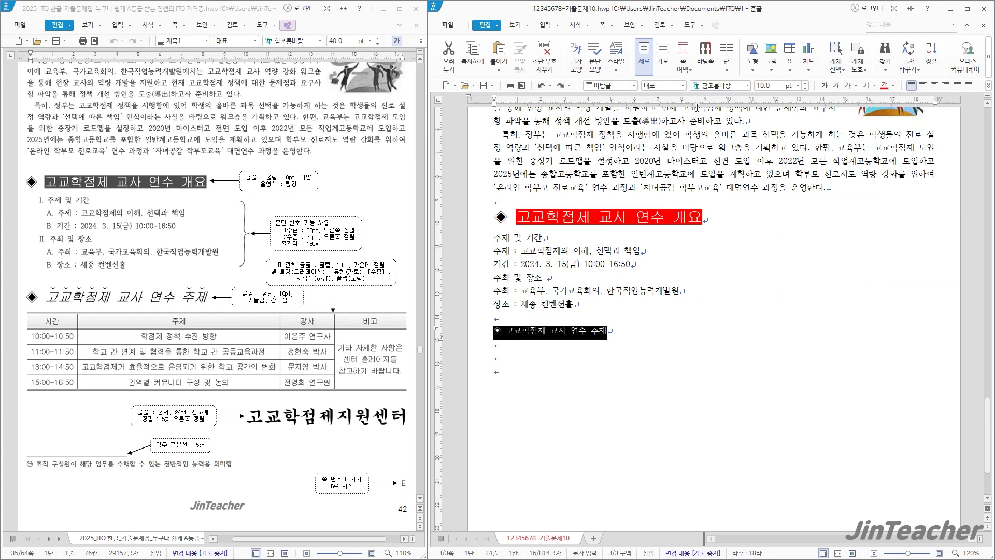
pyautogui.click(721, 89)
pyautogui.write('굴림')
pyautogui.press('Return')
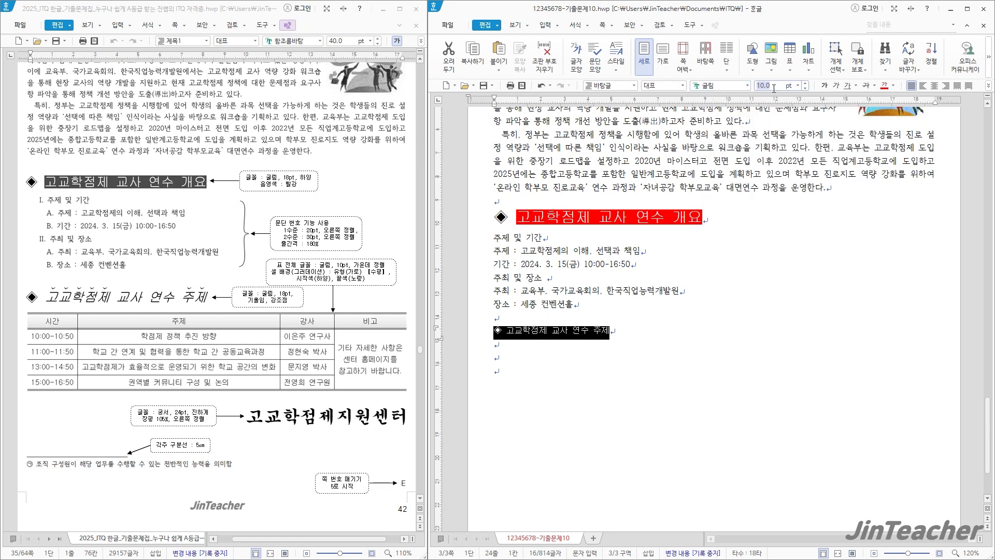
pyautogui.click(771, 91)
pyautogui.write('18')
pyautogui.press('Return')
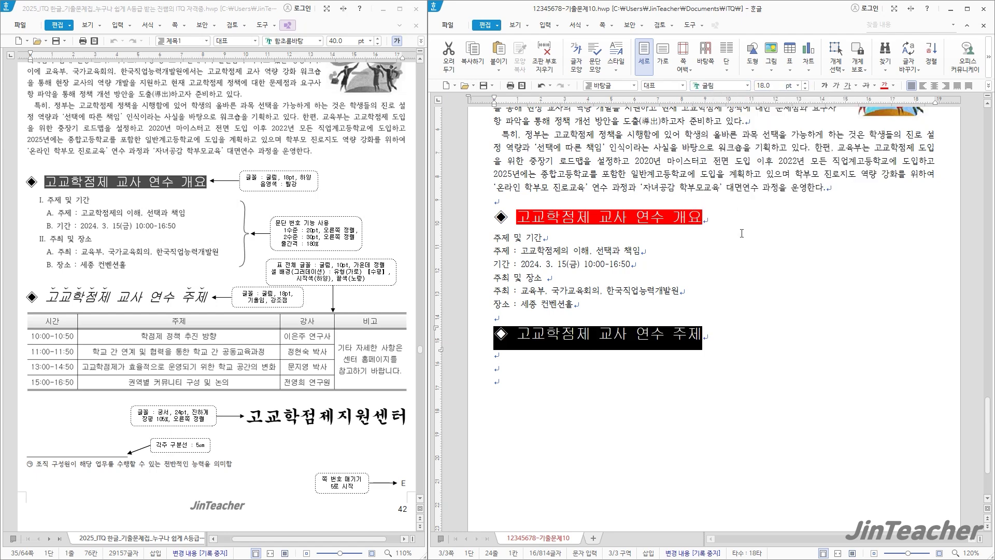
# Italicize the heading text 고교학점제 교사 연수 주제, leaving out the ◈ symbol.
pyautogui.click(706, 335)
pyautogui.moveTo(518, 334); pyautogui.dragTo(717, 343)
pyautogui.click(836, 85)
pyautogui.press('Up')
# Add ˇ-shaped emphasis marks above the word 고교학점제 in the italic heading.
pyautogui.moveTo(520, 338); pyautogui.dragTo(584, 337)
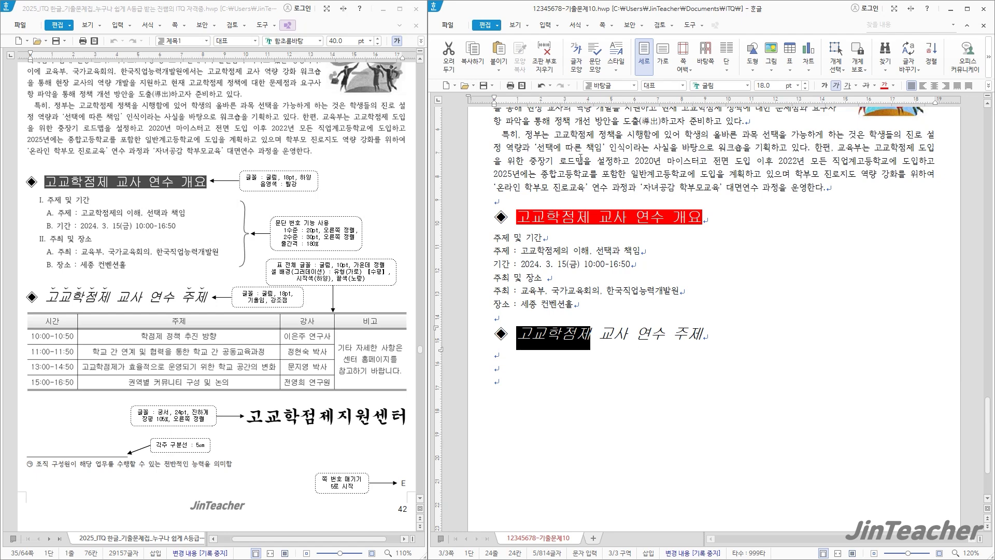
pyautogui.click(576, 52)
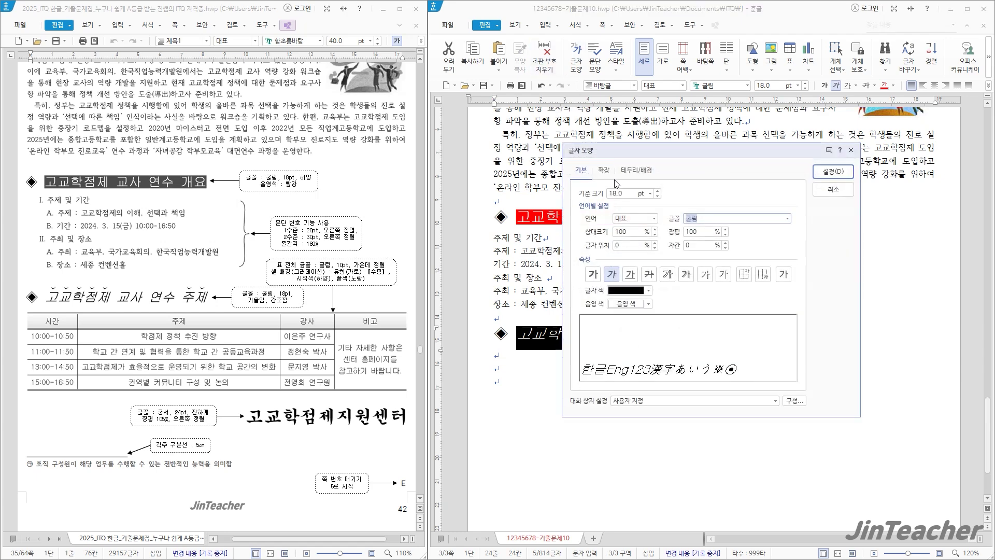
pyautogui.click(607, 172)
pyautogui.click(638, 324)
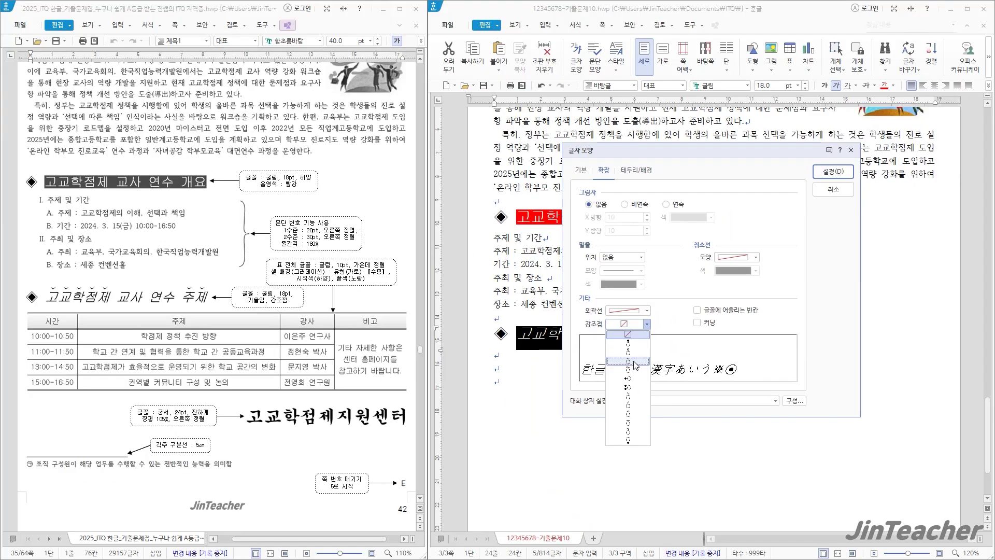
pyautogui.click(624, 360)
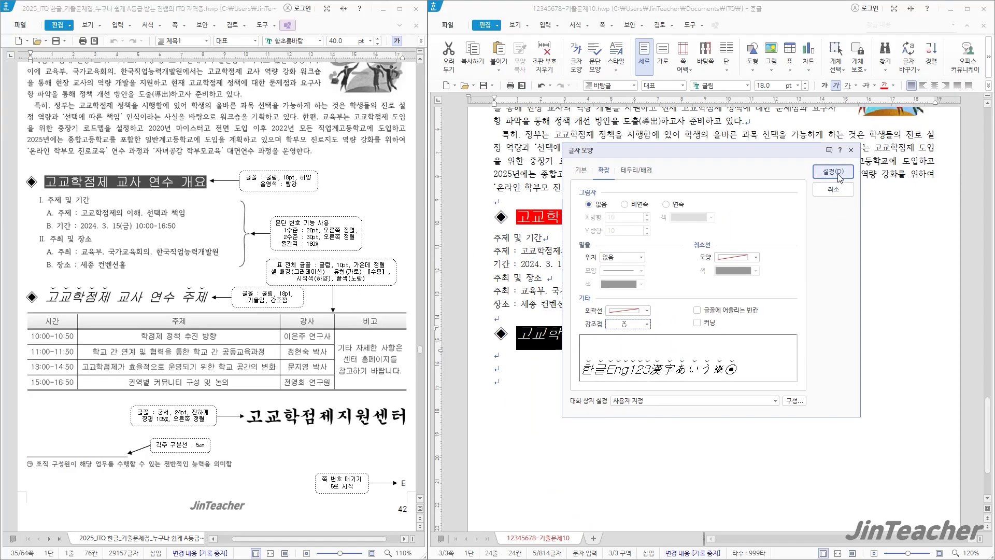
pyautogui.click(970, 29)
pyautogui.click(775, 308)
# Add the same ˇ-shaped emphasis marks above the word 주제 in the italic heading.
pyautogui.moveTo(677, 340); pyautogui.dragTo(712, 339)
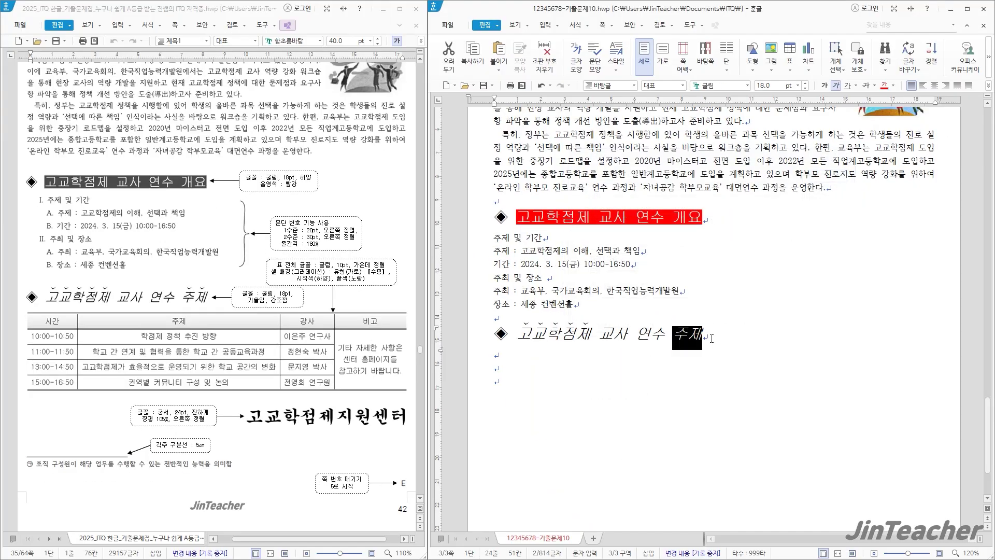
pyautogui.rightClick(674, 342)
pyautogui.click(695, 394)
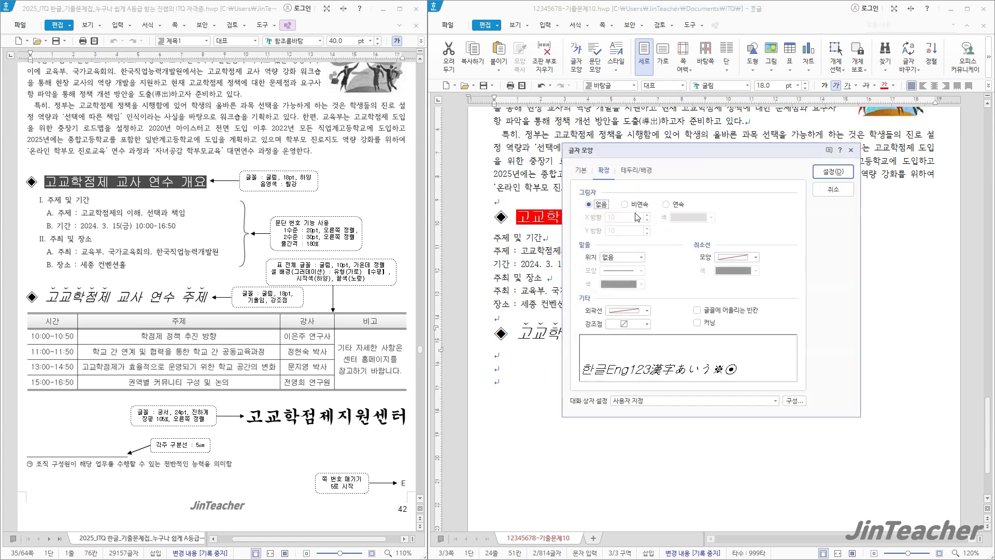
pyautogui.click(642, 323)
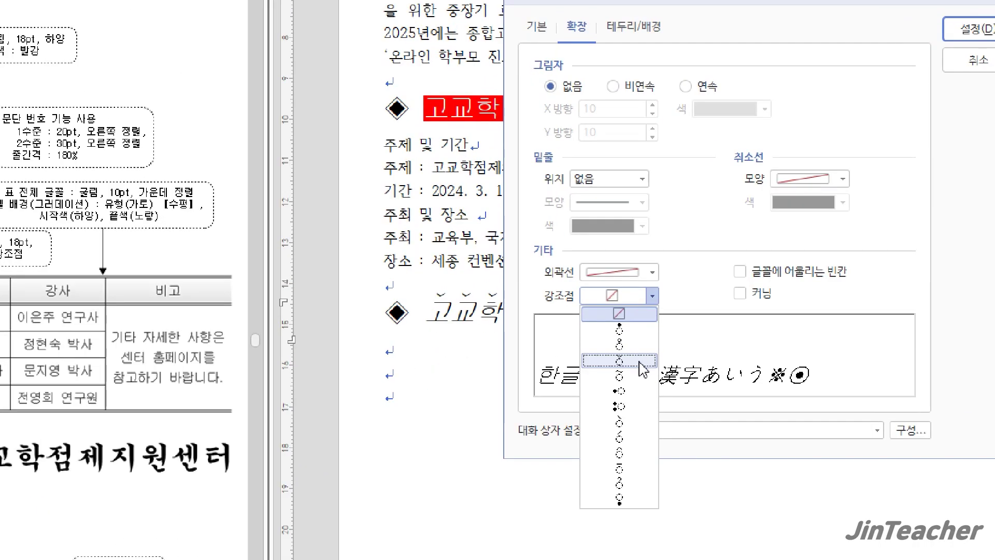
pyautogui.click(641, 363)
pyautogui.click(831, 176)
pyautogui.click(739, 316)
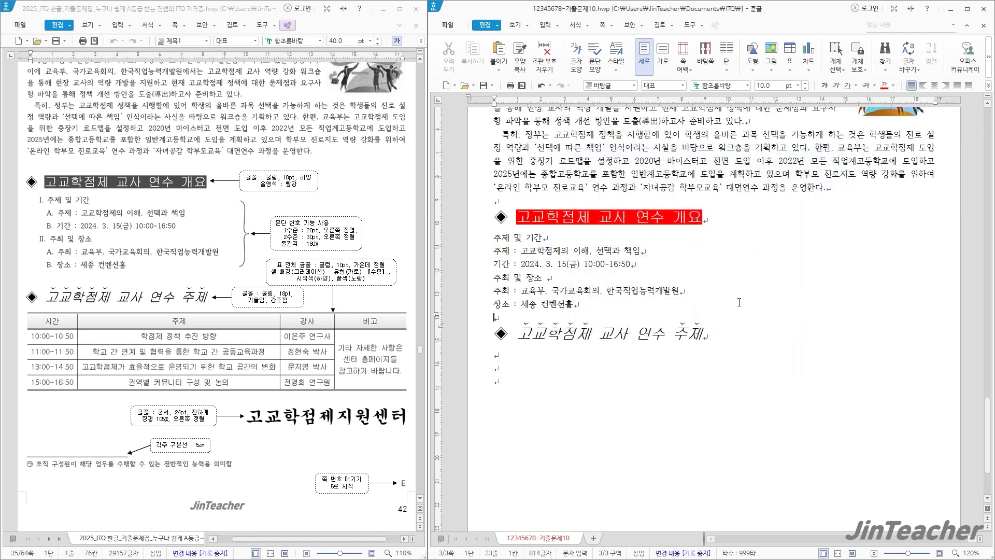
# Select the lines from 주제 및 기간 to 장소 and choose the I., A., 1., i) paragraph numbering style for them.
pyautogui.moveTo(525, 240); pyautogui.dragTo(529, 306)
pyautogui.rightClick(536, 256)
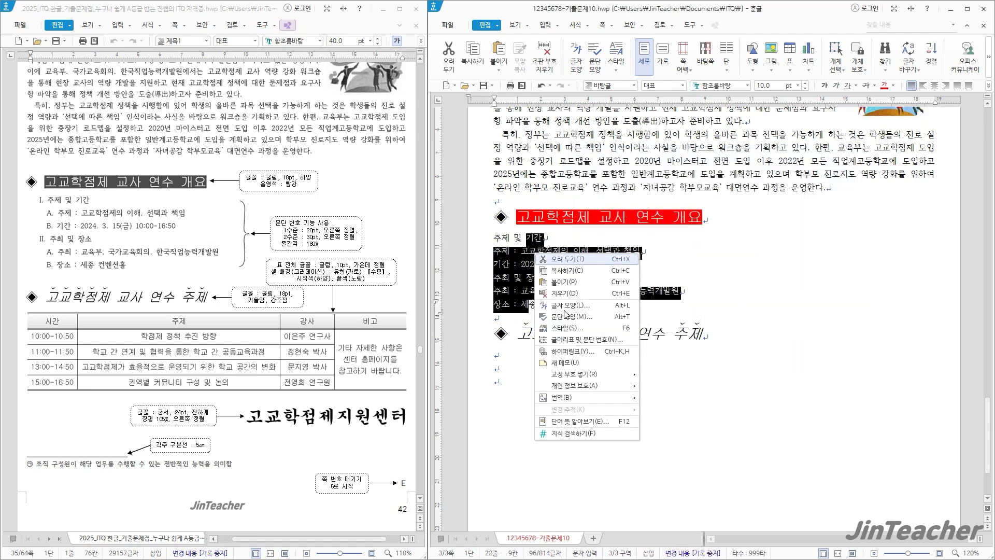
pyautogui.click(626, 343)
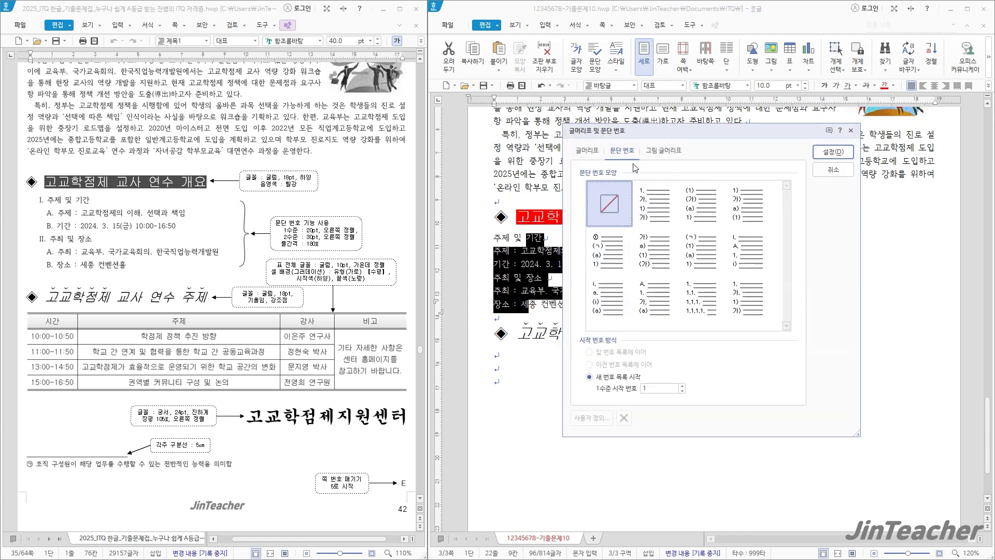
pyautogui.moveTo(632, 137); pyautogui.dragTo(489, 151)
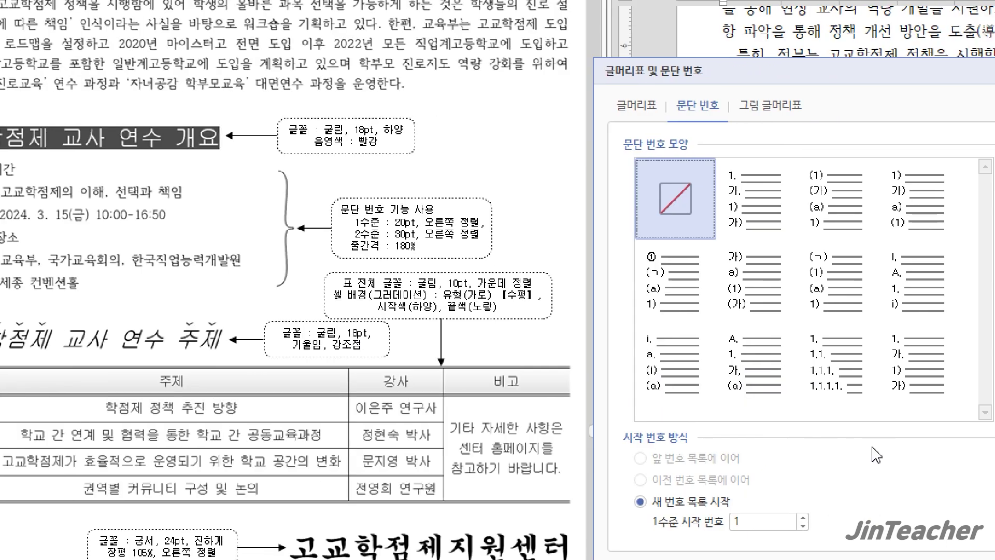
pyautogui.click(869, 360)
pyautogui.click(916, 298)
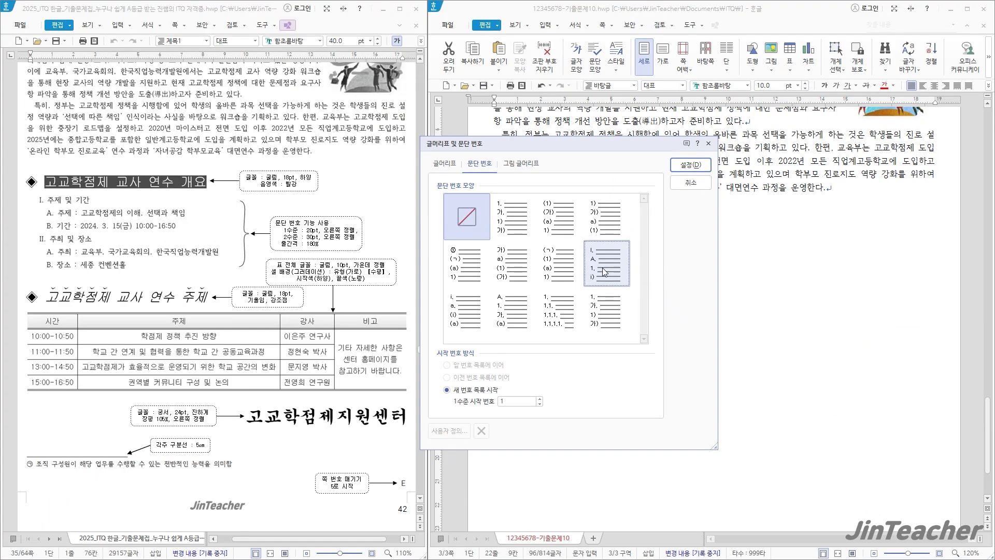
pyautogui.click(870, 289)
# Customize the paragraph numbering's level 1 with a 20 pt width adjustment and right (오른쪽) alignment.
pyautogui.click(458, 432)
pyautogui.moveTo(465, 183); pyautogui.dragTo(468, 164)
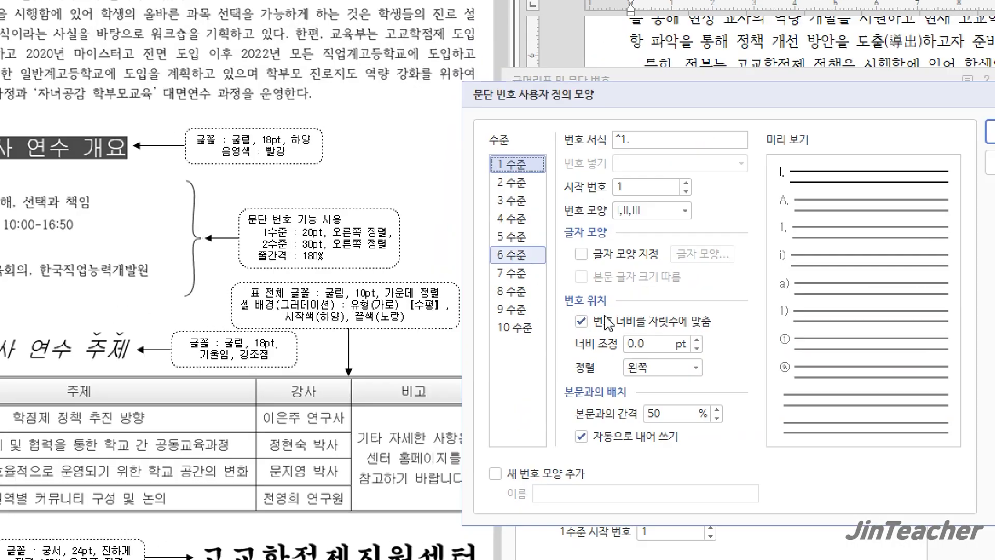
pyautogui.doubleClick(635, 344)
pyautogui.write('20')
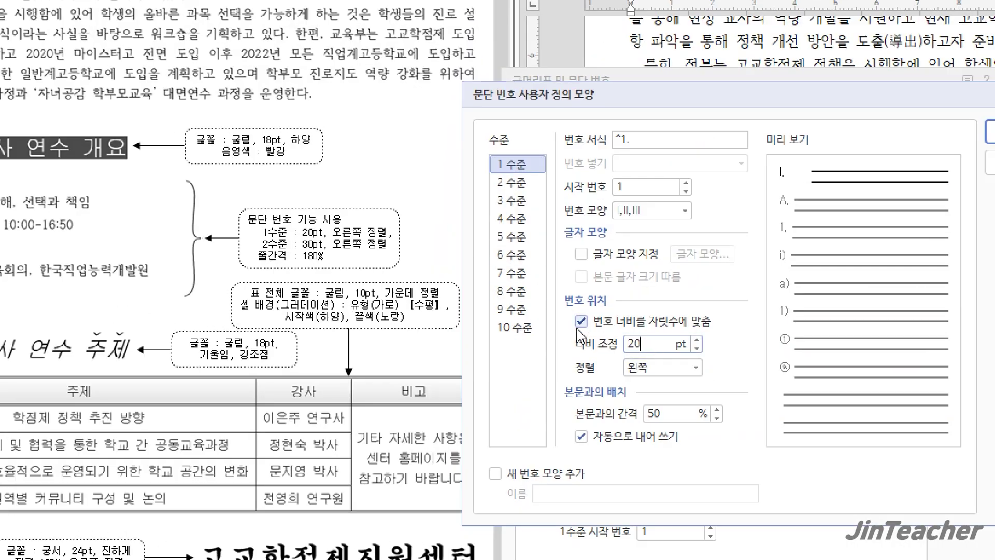
pyautogui.click(645, 367)
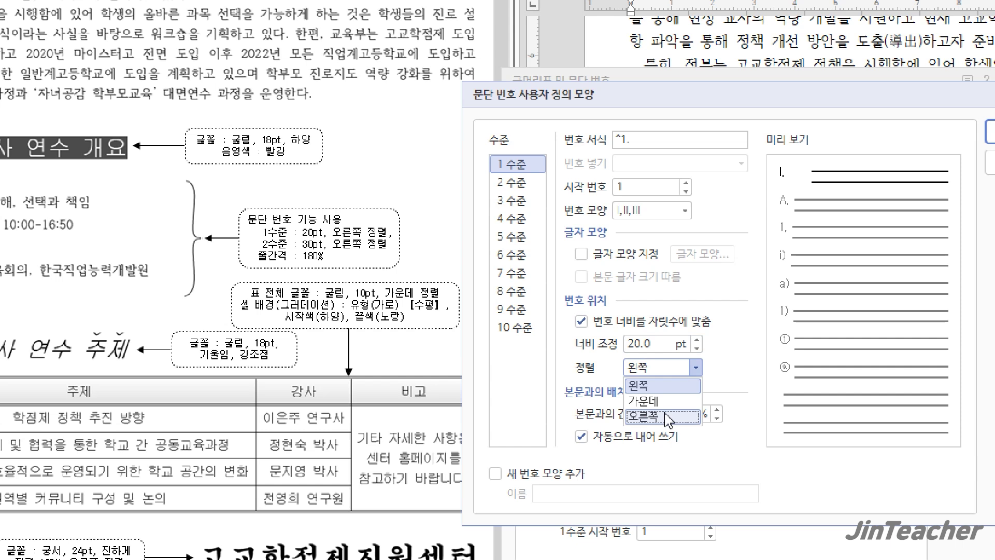
pyautogui.click(664, 417)
# Give numbering level 2 a 30 pt width adjustment and right (오른쪽) alignment, and apply the custom numbering to the selected lines.
pyautogui.click(515, 182)
pyautogui.doubleClick(635, 343)
pyautogui.write('30')
pyautogui.click(671, 368)
pyautogui.click(670, 418)
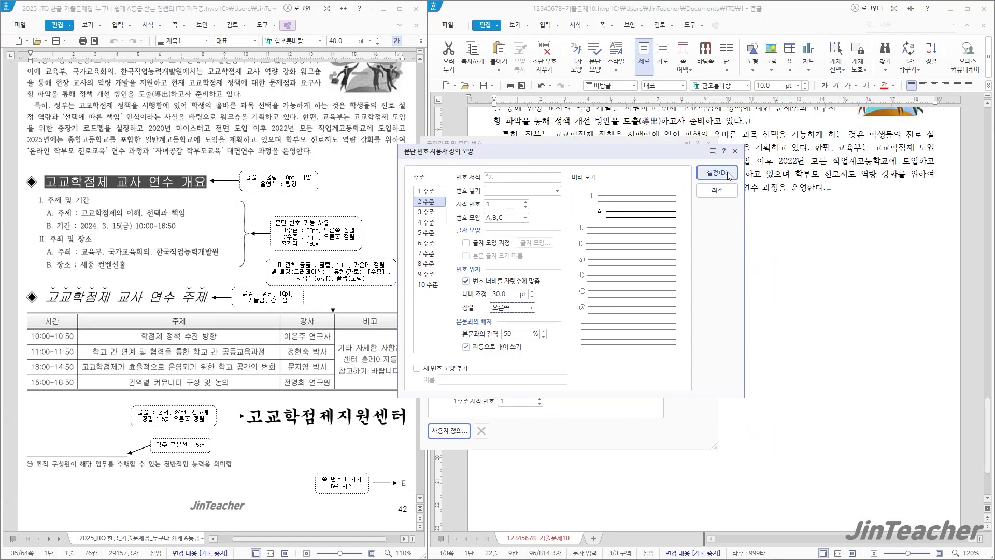
pyautogui.click(717, 173)
pyautogui.click(691, 167)
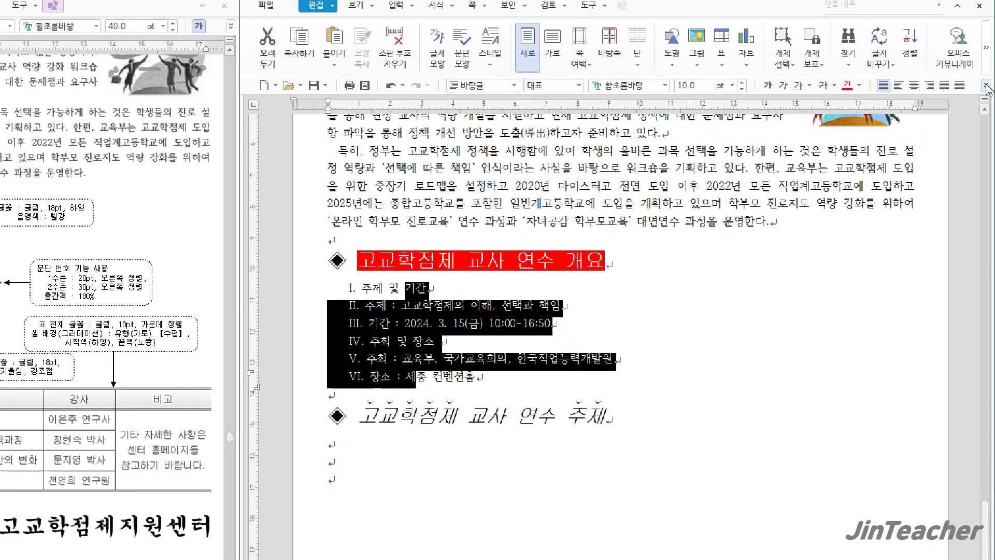
# Set the line spacing of the selected numbered lines to 180%.
pyautogui.click(989, 86)
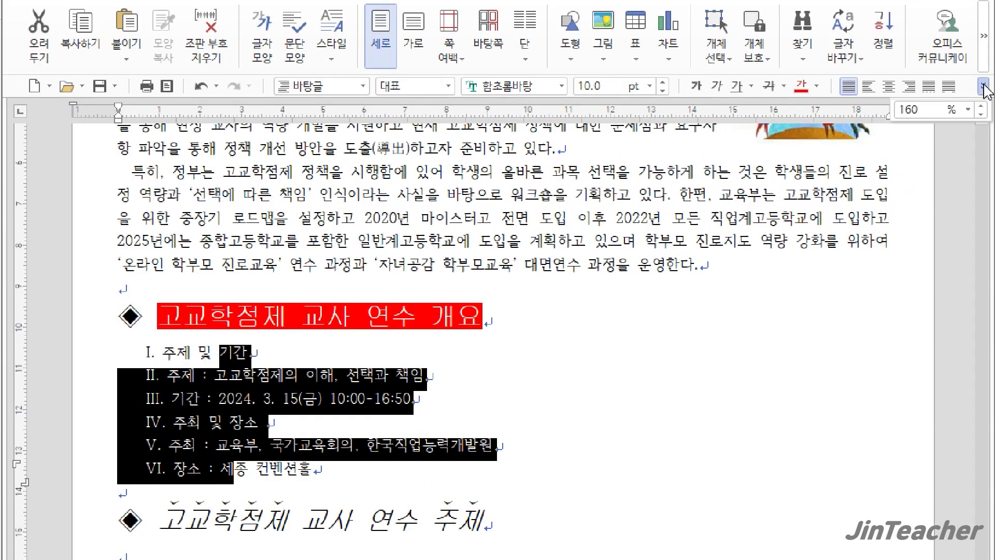
pyautogui.click(981, 106)
pyautogui.click(981, 106)
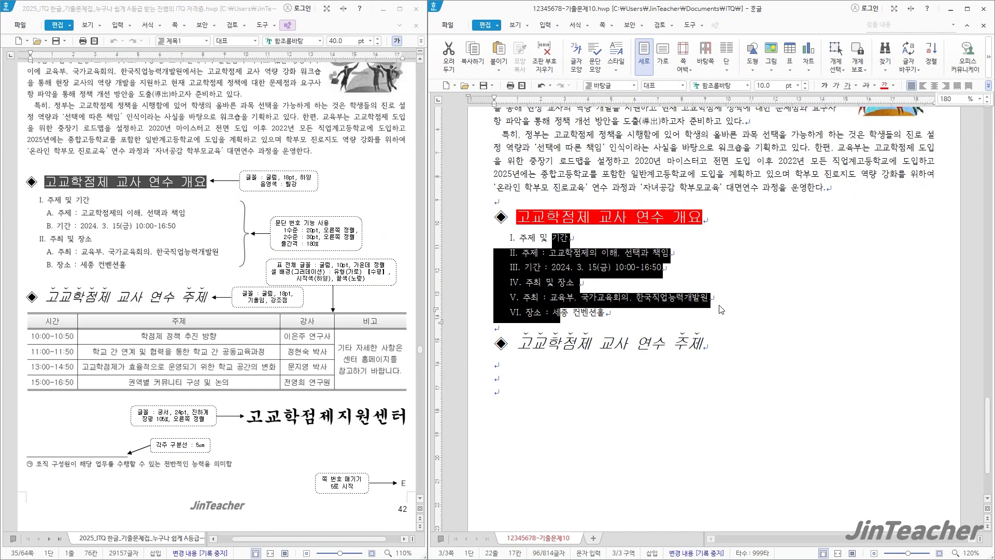
pyautogui.click(610, 386)
pyautogui.click(660, 367)
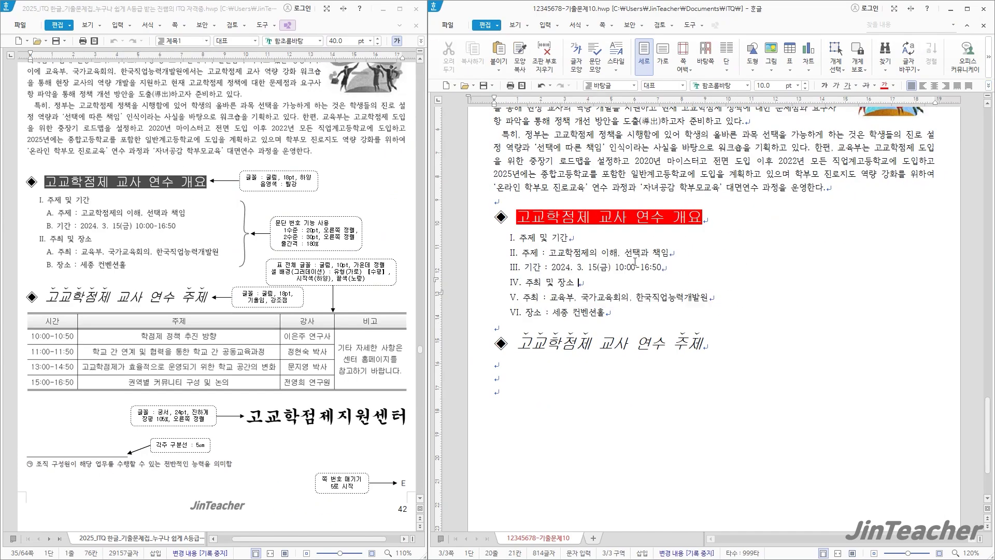
# Demote the 주제 and 기간 lines and the 주최 and 장소 lines by one numbering level.
pyautogui.moveTo(611, 254); pyautogui.dragTo(611, 270)
pyautogui.click(588, 25)
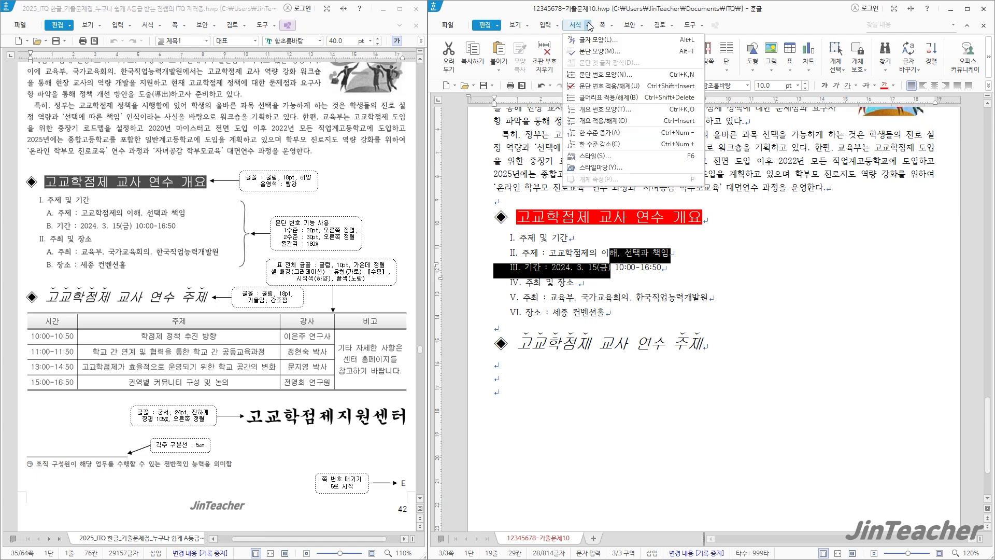
pyautogui.click(615, 145)
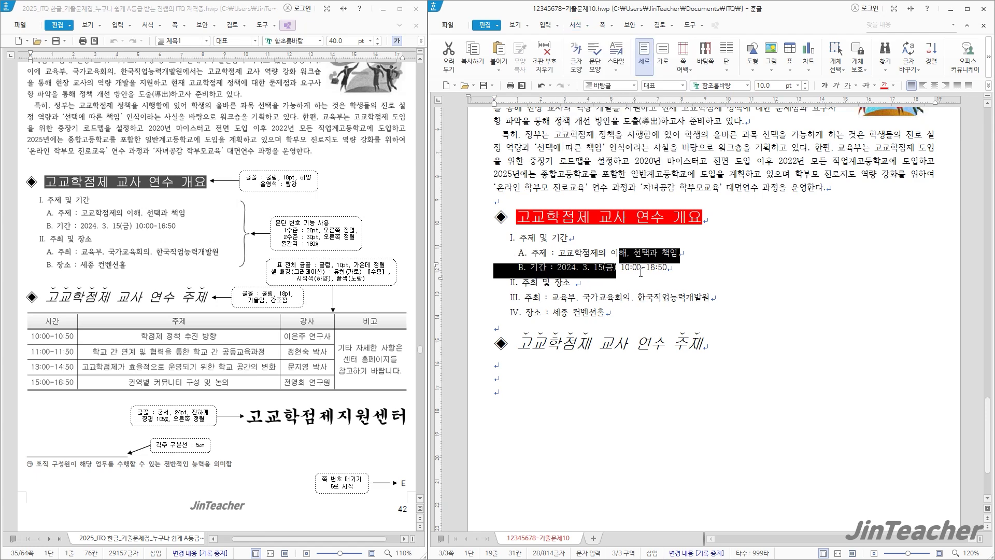
pyautogui.click(606, 300)
pyautogui.moveTo(600, 299); pyautogui.dragTo(596, 314)
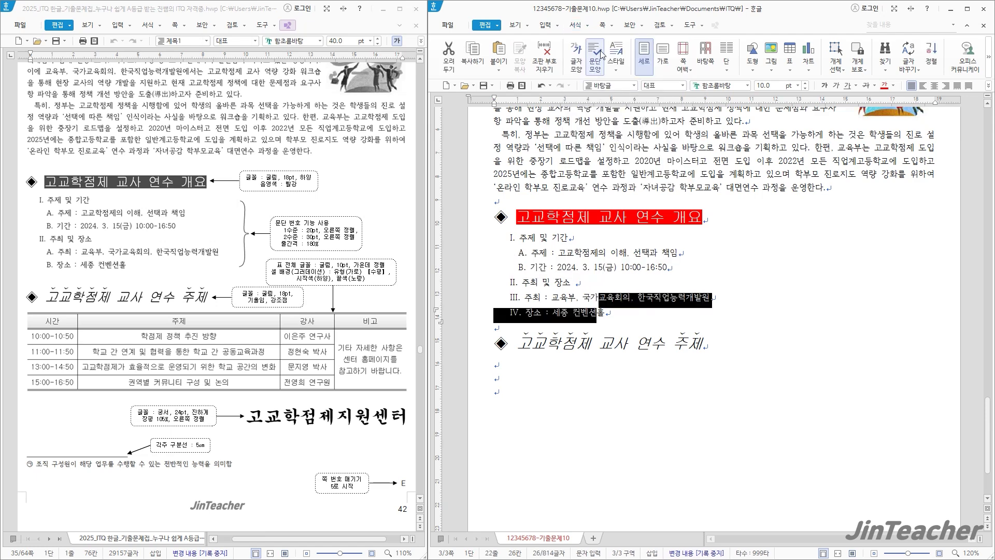
pyautogui.click(589, 26)
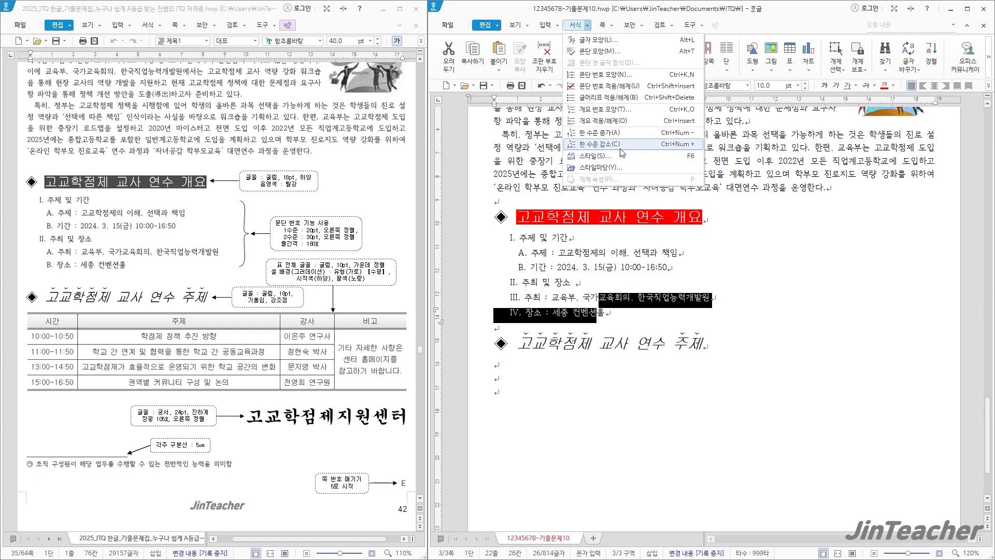
pyautogui.click(620, 150)
pyautogui.click(626, 315)
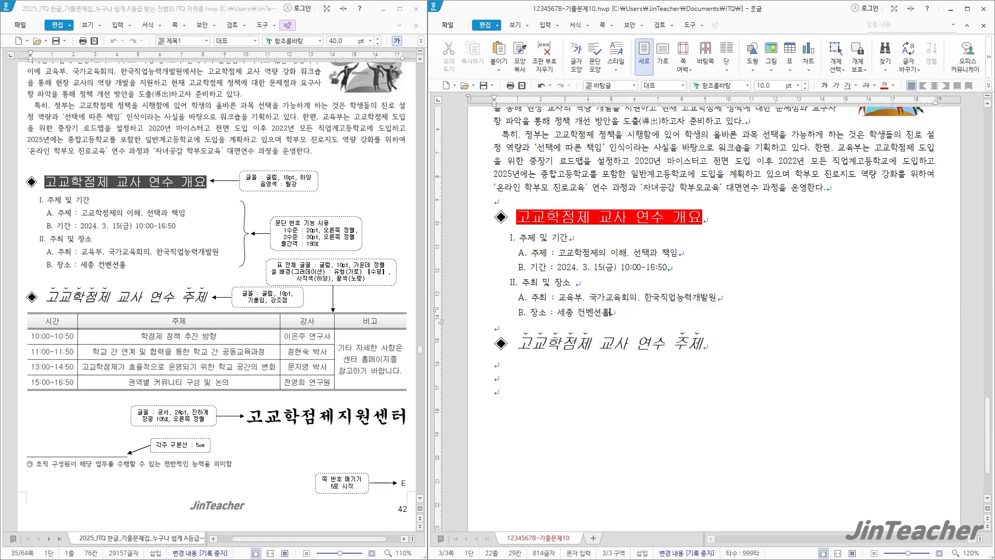
# Start creating a table on the empty line below the italic heading 고교학점제 교사 연수 주제.
pyautogui.scroll(-2, 365, 326)
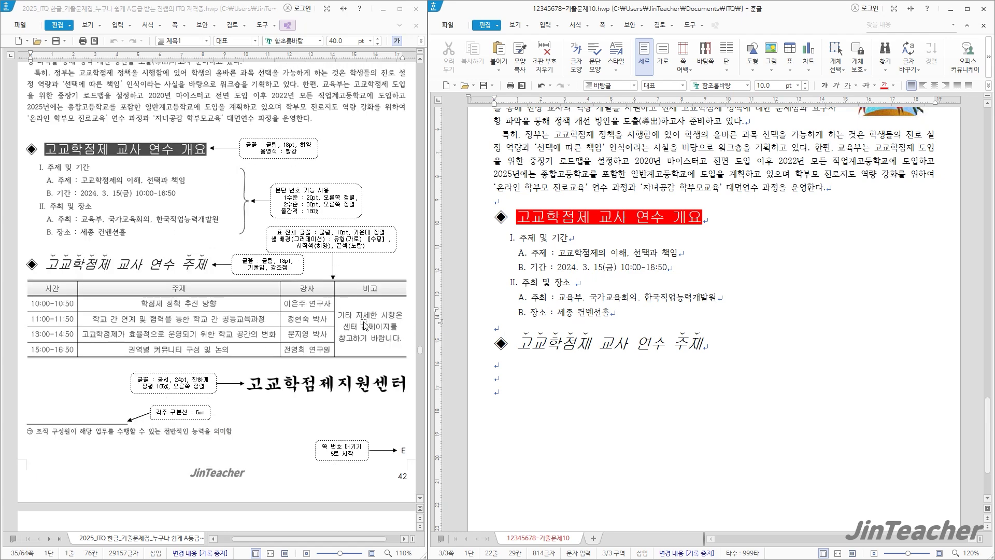
pyautogui.scroll(-1, 528, 368)
pyautogui.scroll(-2, 528, 369)
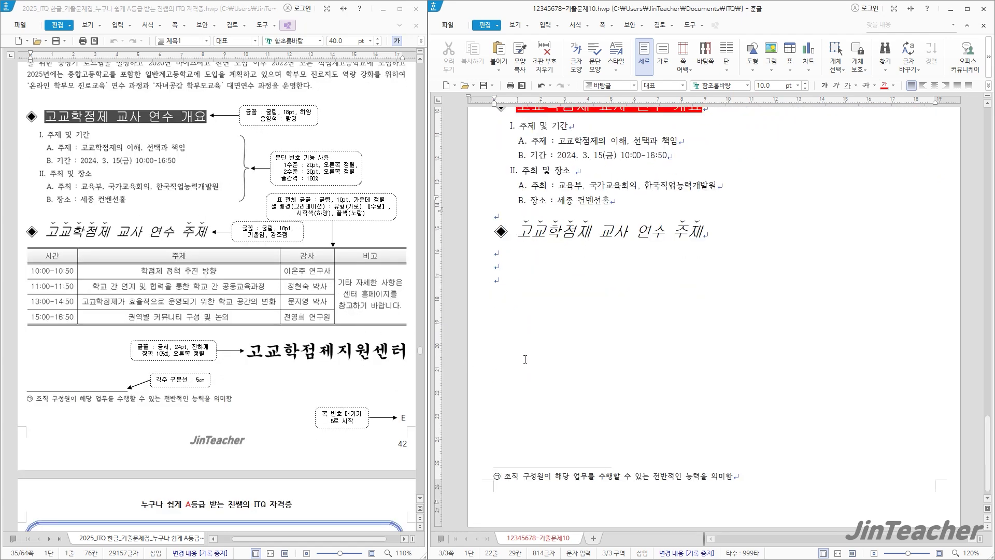
pyautogui.click(506, 256)
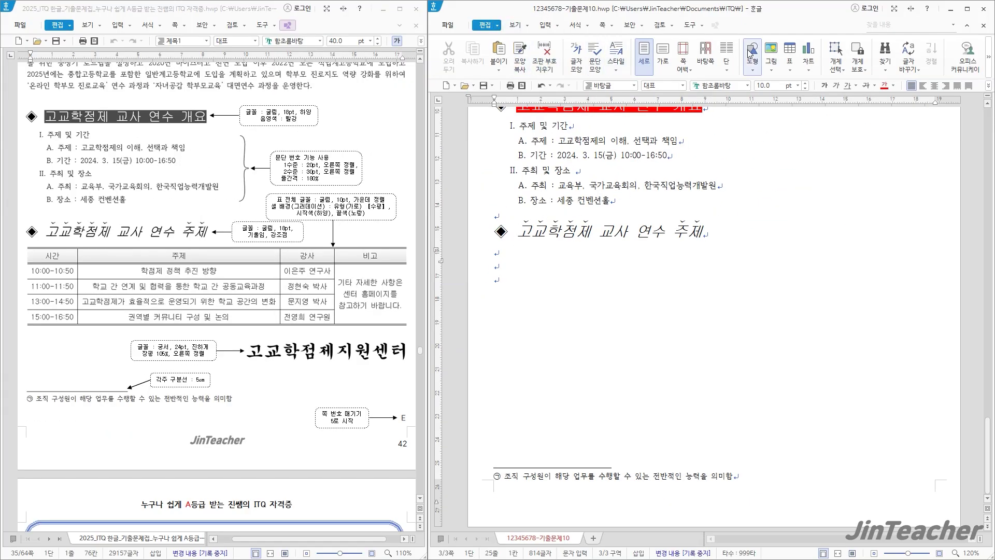
pyautogui.click(790, 51)
pyautogui.moveTo(678, 210); pyautogui.dragTo(514, 234)
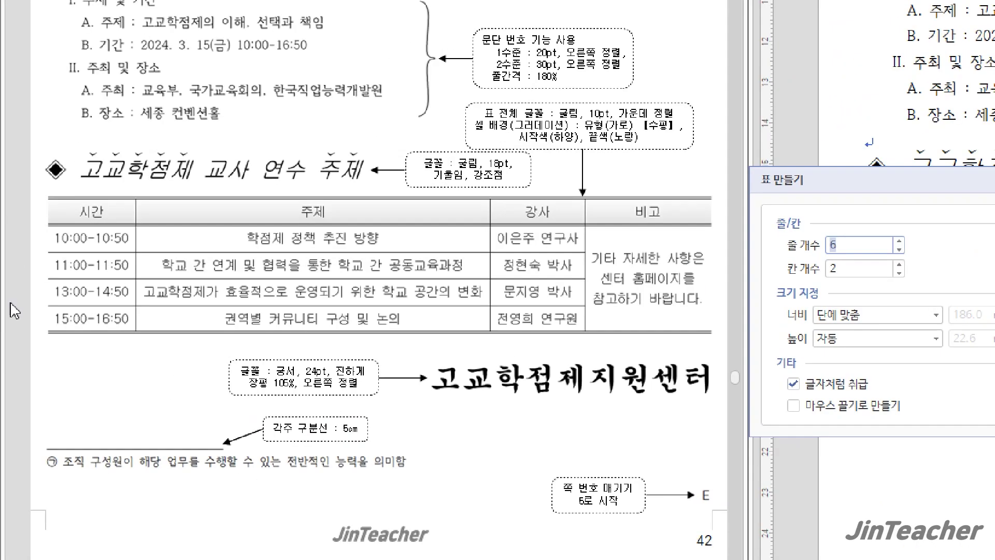
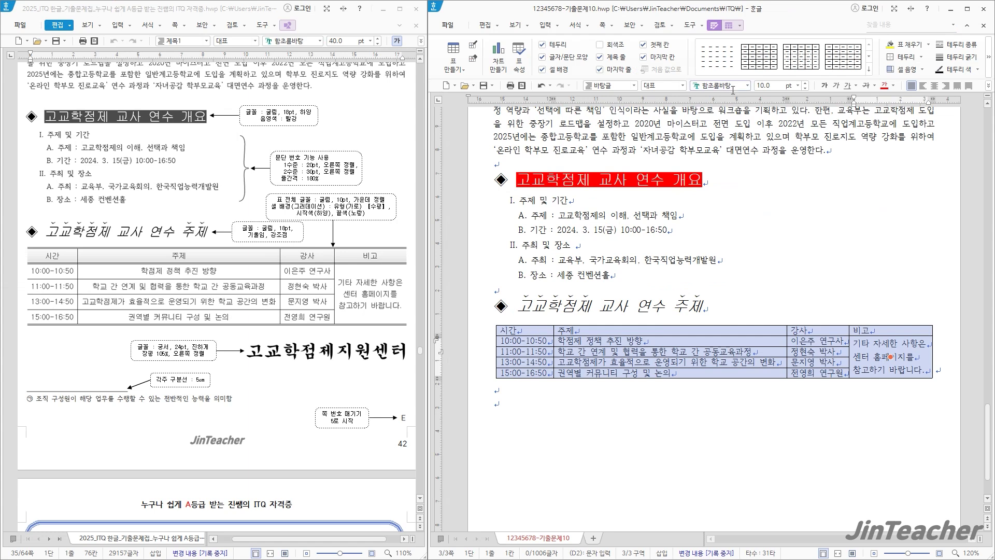
# Set the font of the whole selected table to 굴림 and center its text.
pyautogui.write('굴림')
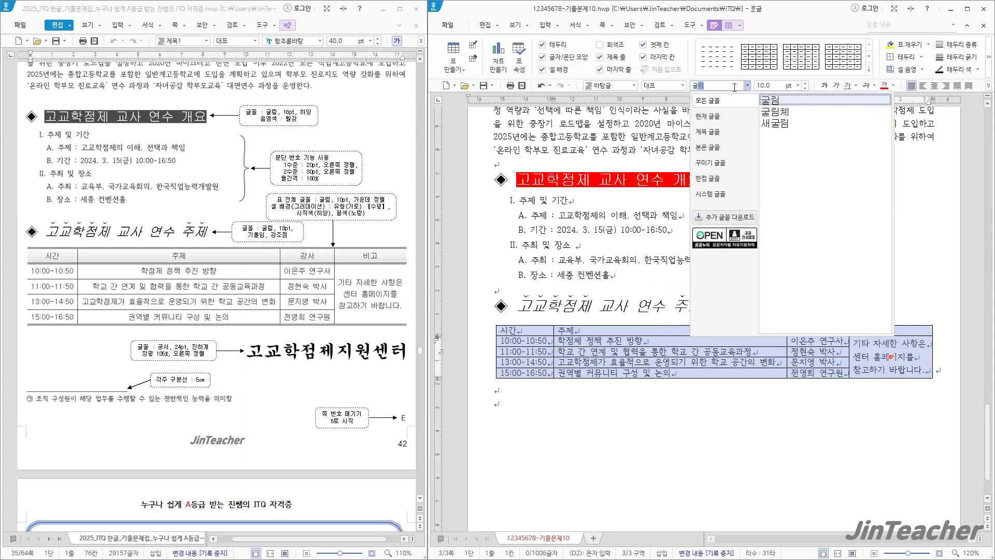
pyautogui.press('Return')
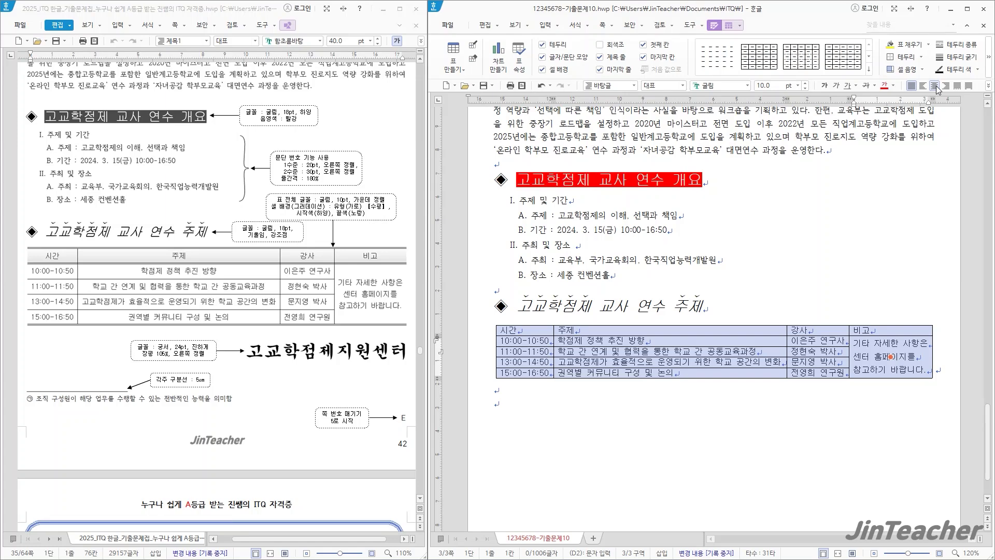
pyautogui.click(936, 86)
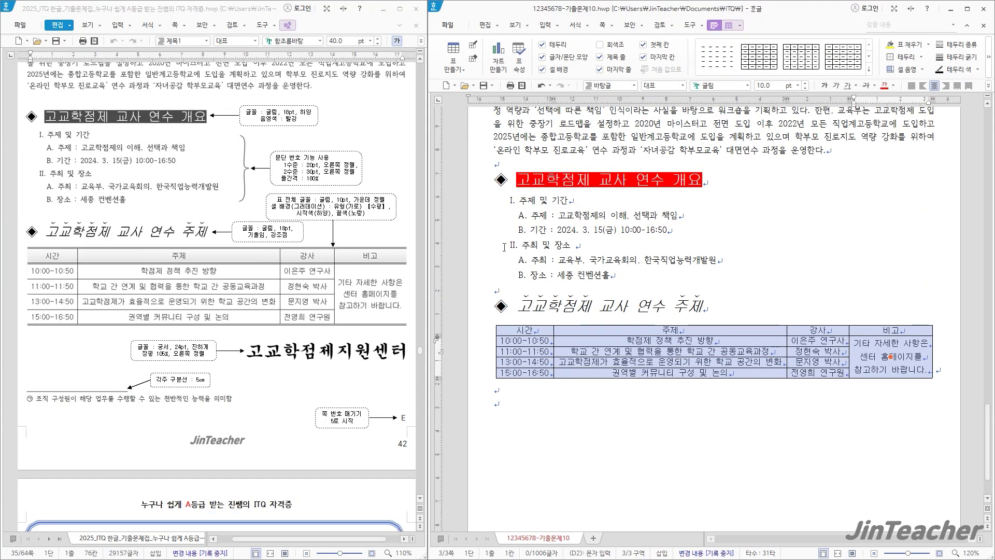
# Remove the right outer border of the whole table by giving it no line.
pyautogui.press('l')
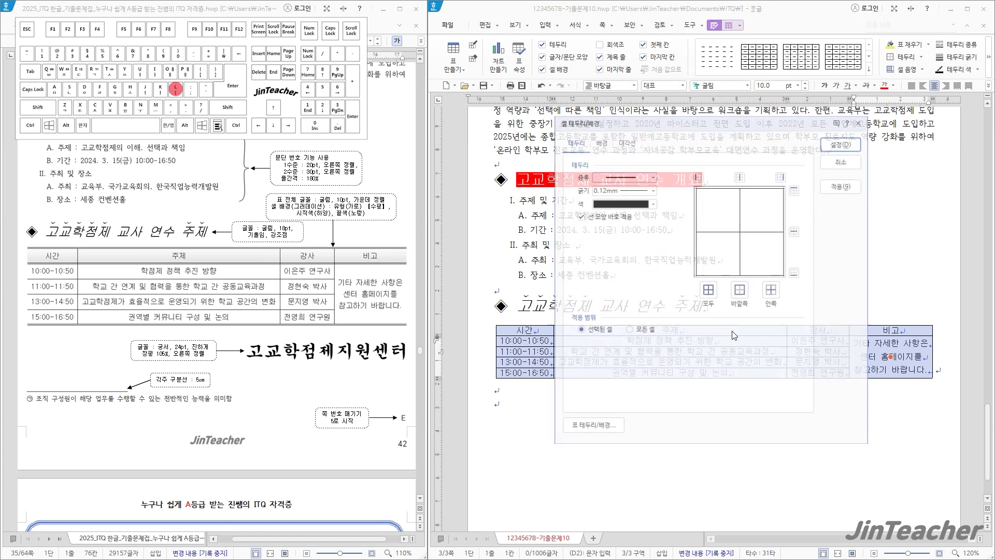
pyautogui.click(630, 177)
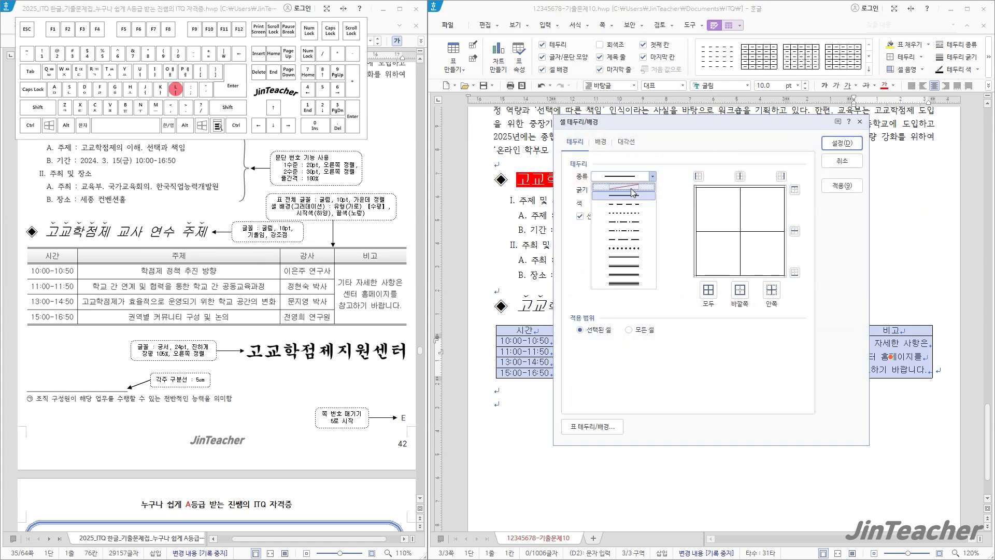
pyautogui.click(624, 186)
pyautogui.click(782, 177)
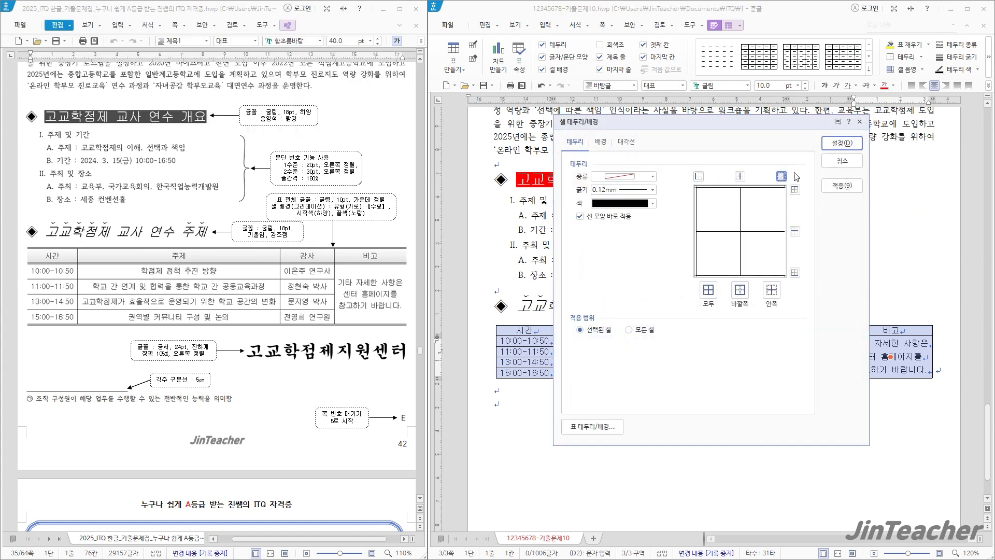
pyautogui.click(842, 143)
pyautogui.click(668, 229)
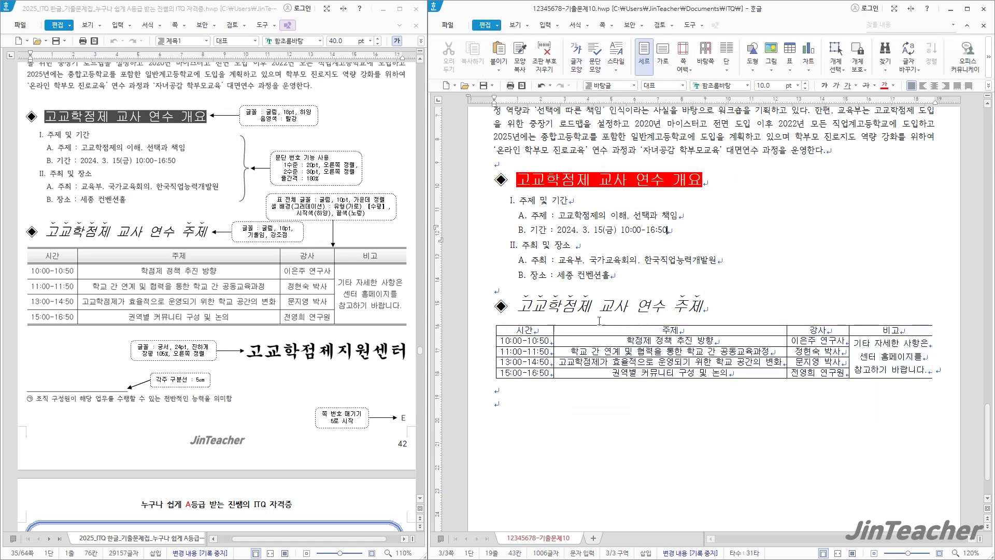
# Select the table's header row and choose a double line for its top and bottom borders.
pyautogui.moveTo(542, 331); pyautogui.dragTo(880, 328)
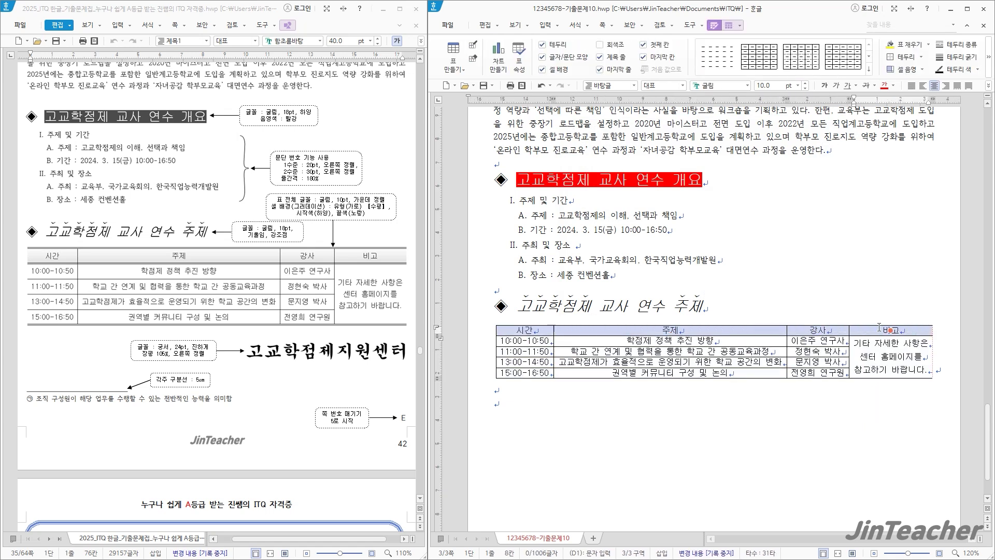
pyautogui.press('l')
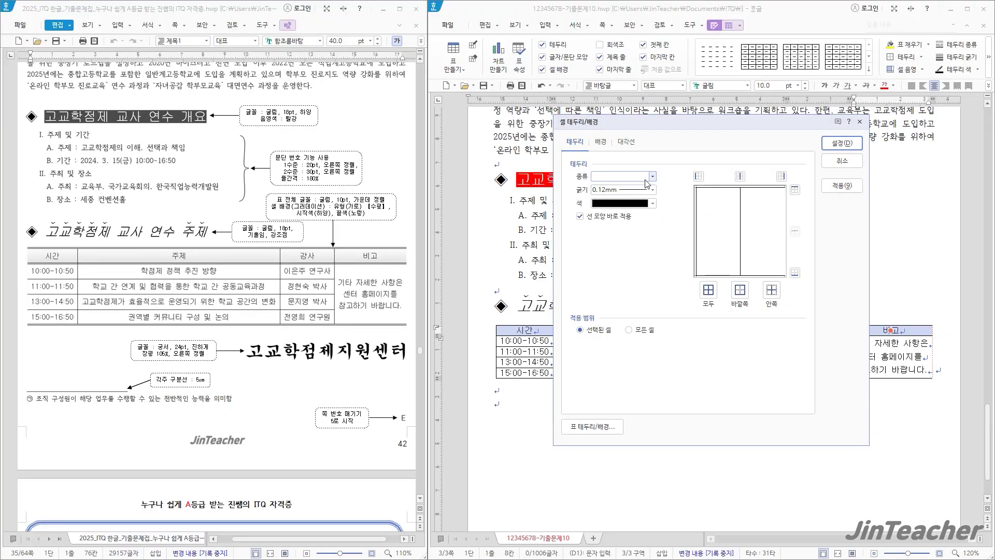
pyautogui.click(867, 120)
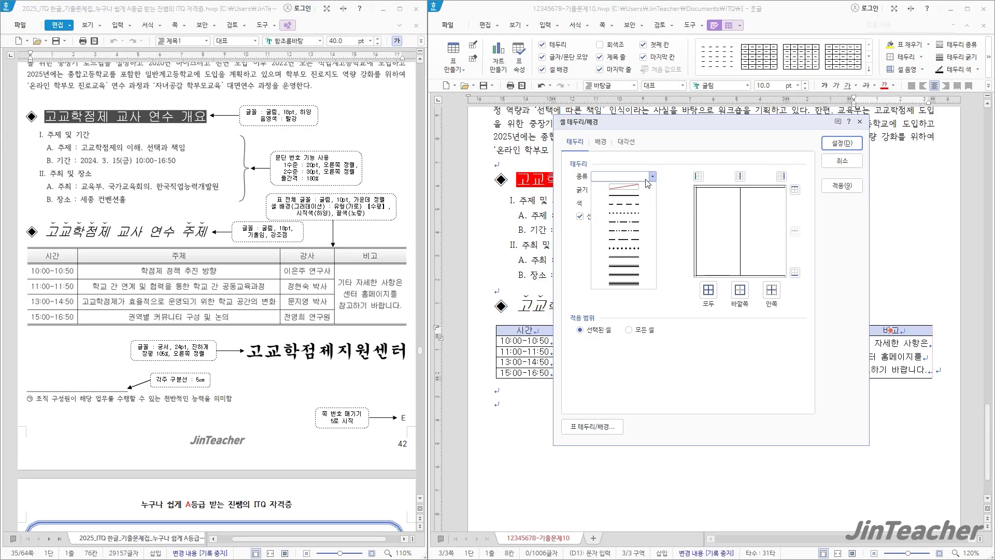
pyautogui.click(643, 265)
pyautogui.click(795, 190)
pyautogui.click(795, 272)
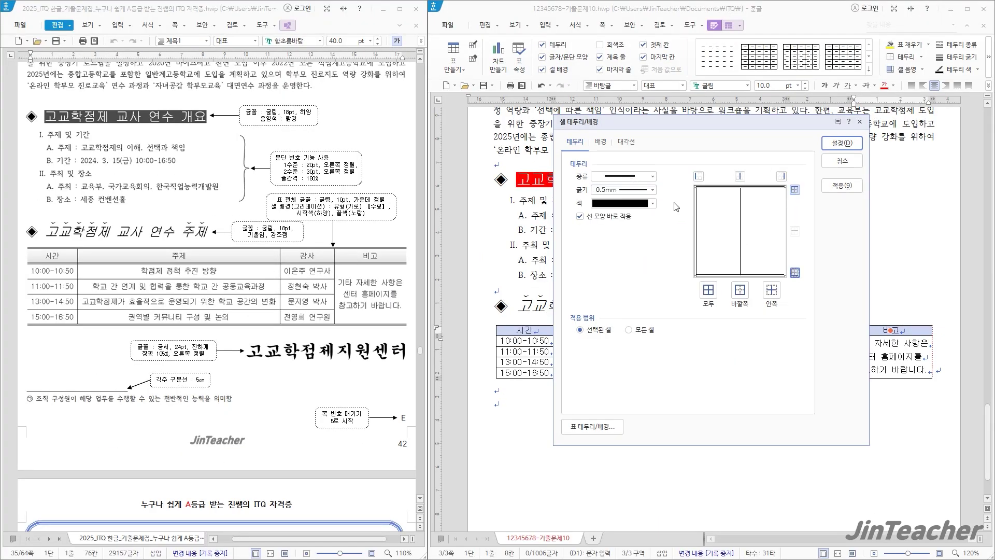
# Fill the header row with a horizontal (가로) gradient from white to yellow and apply the cell settings.
pyautogui.click(607, 149)
pyautogui.moveTo(638, 125); pyautogui.dragTo(499, 175)
pyautogui.click(461, 280)
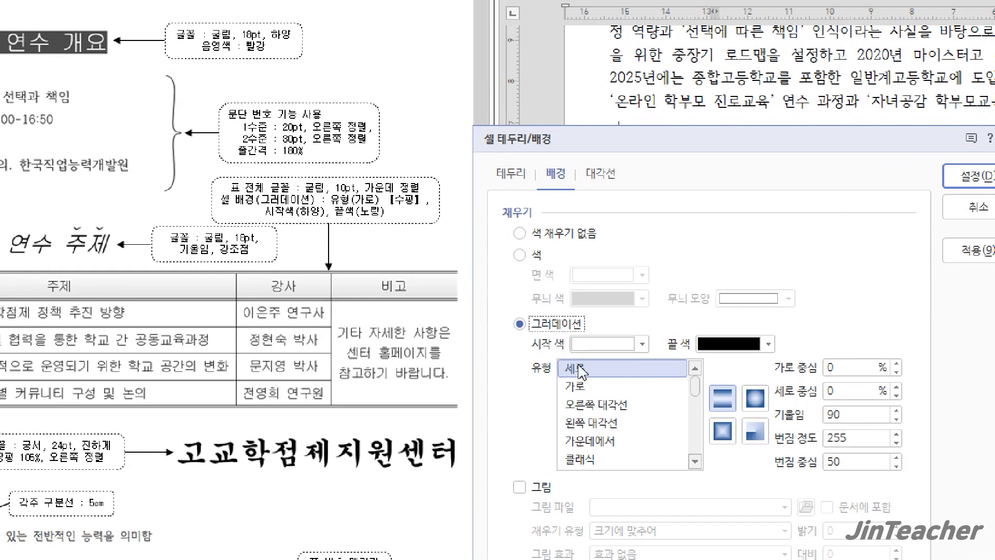
pyautogui.click(576, 386)
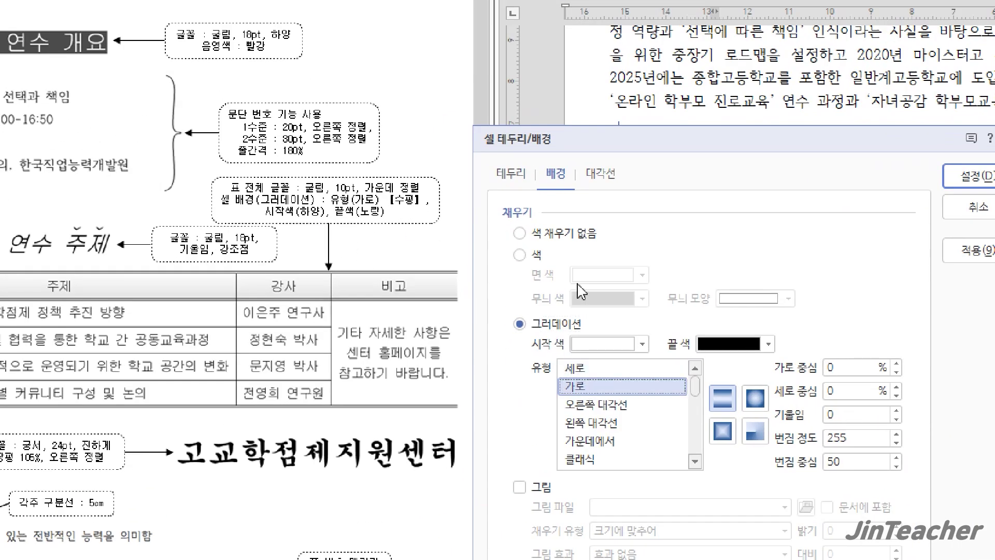
pyautogui.click(768, 343)
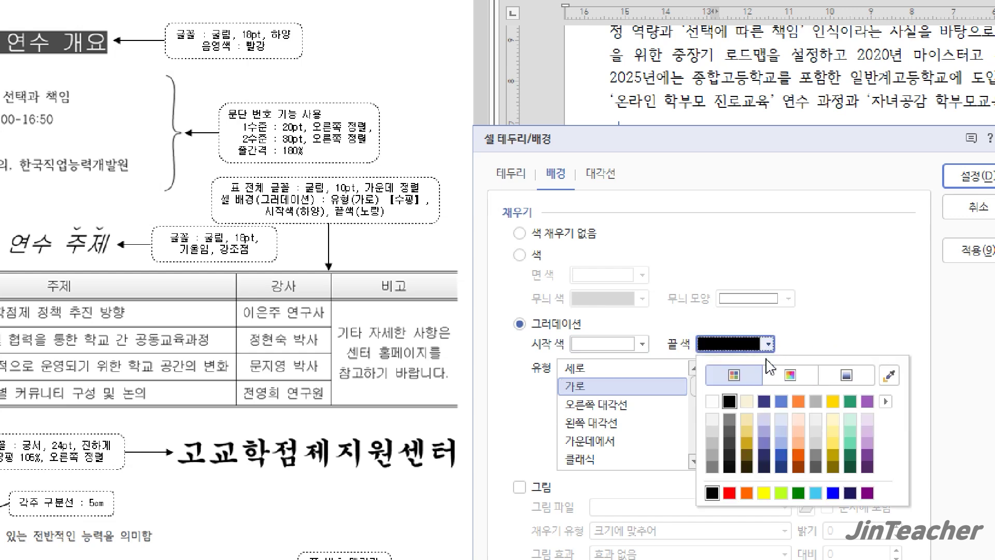
pyautogui.click(764, 492)
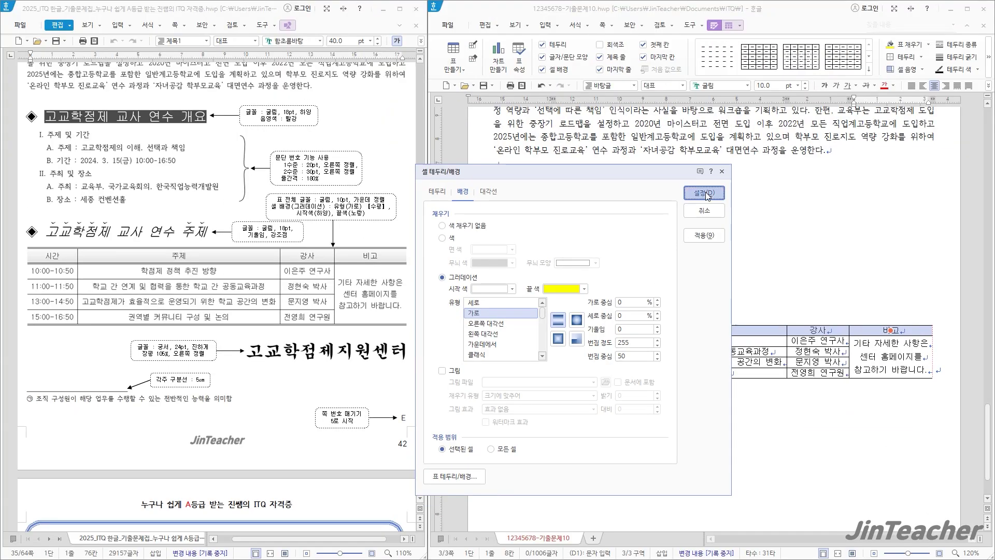
pyautogui.click(708, 197)
pyautogui.click(651, 393)
# Select the table's rows below the header and apply a double line to their bottom outer border.
pyautogui.moveTo(550, 375); pyautogui.dragTo(864, 380)
pyautogui.click(866, 381)
pyautogui.click(792, 423)
pyautogui.moveTo(867, 357); pyautogui.dragTo(537, 363)
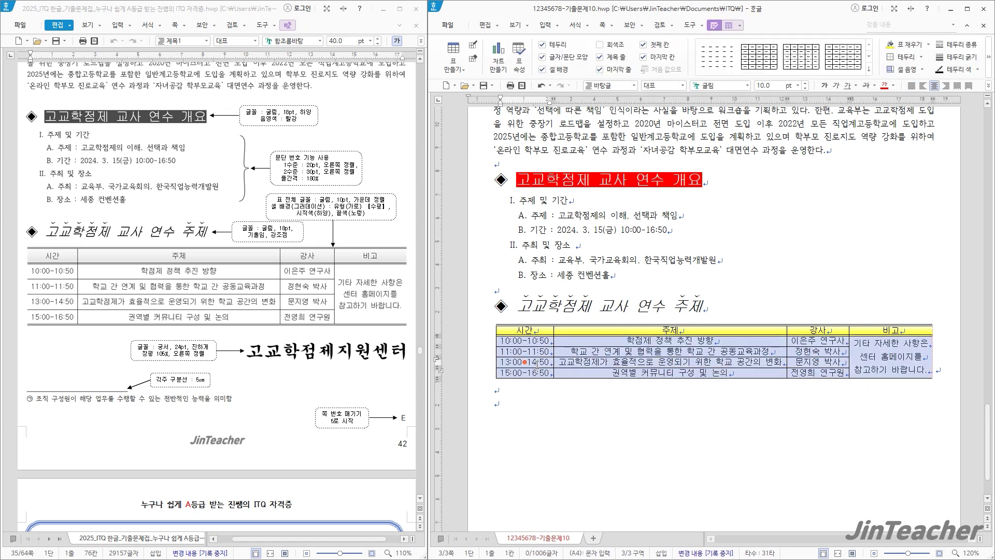
pyautogui.press('l')
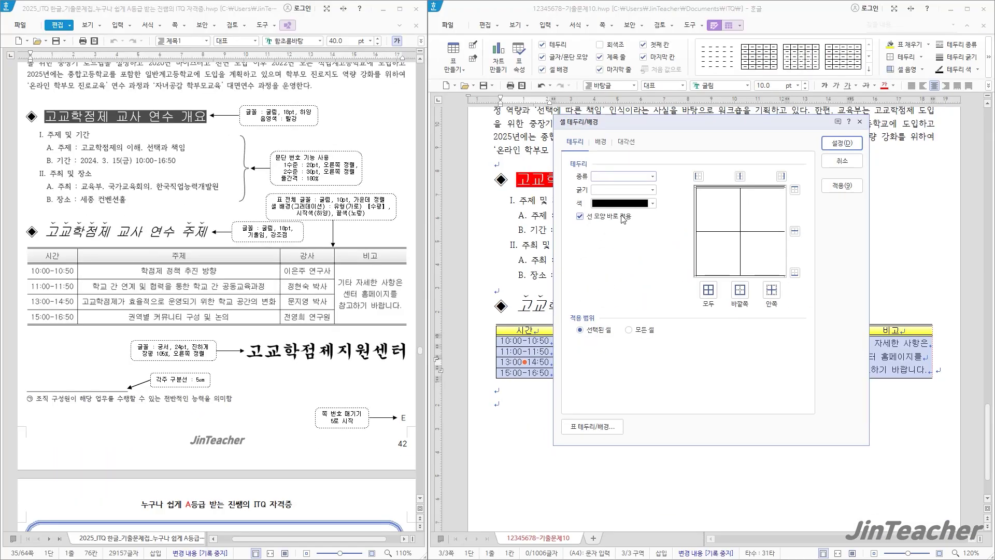
pyautogui.click(652, 176)
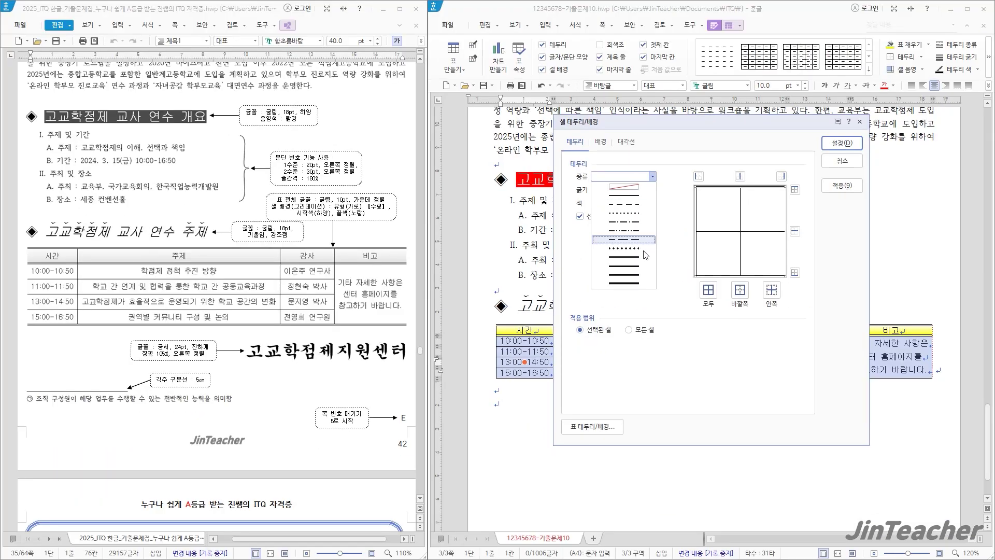
pyautogui.click(642, 258)
pyautogui.click(795, 272)
pyautogui.click(843, 144)
pyautogui.press('Escape')
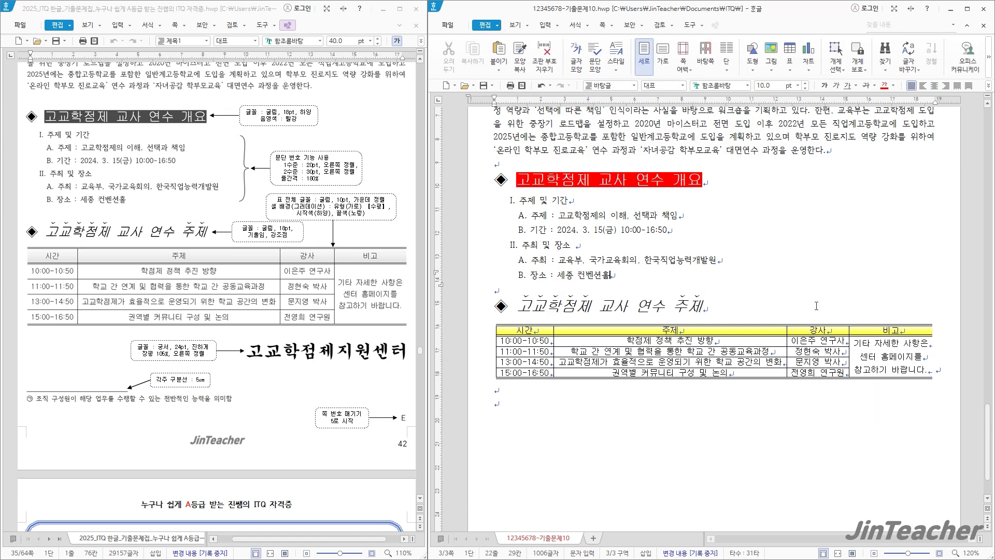
# Select the whole training-topic table and increase all its row heights by two increments.
pyautogui.moveTo(539, 335); pyautogui.dragTo(881, 380)
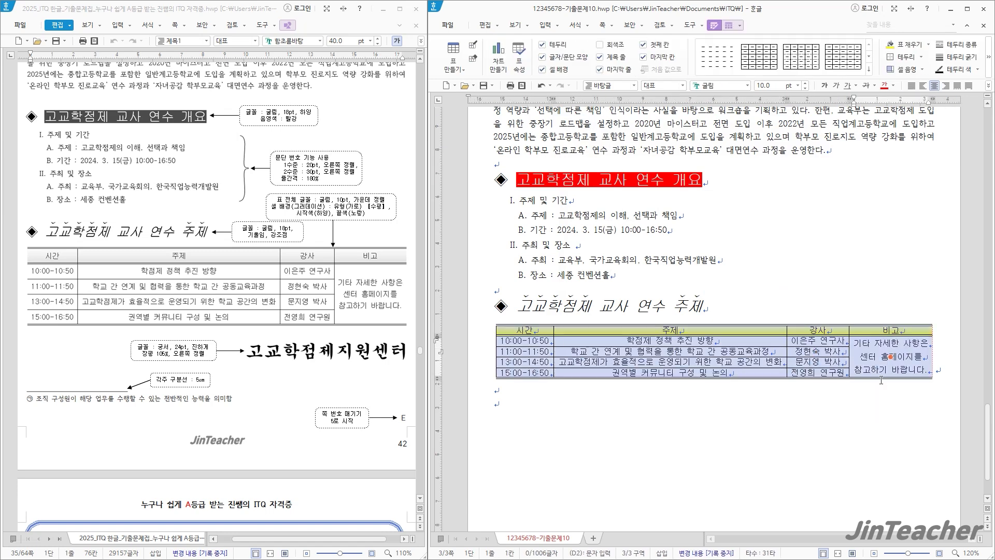
pyautogui.hotkey('ctrl', 'Down')
pyautogui.hotkey('ctrl', 'Down')
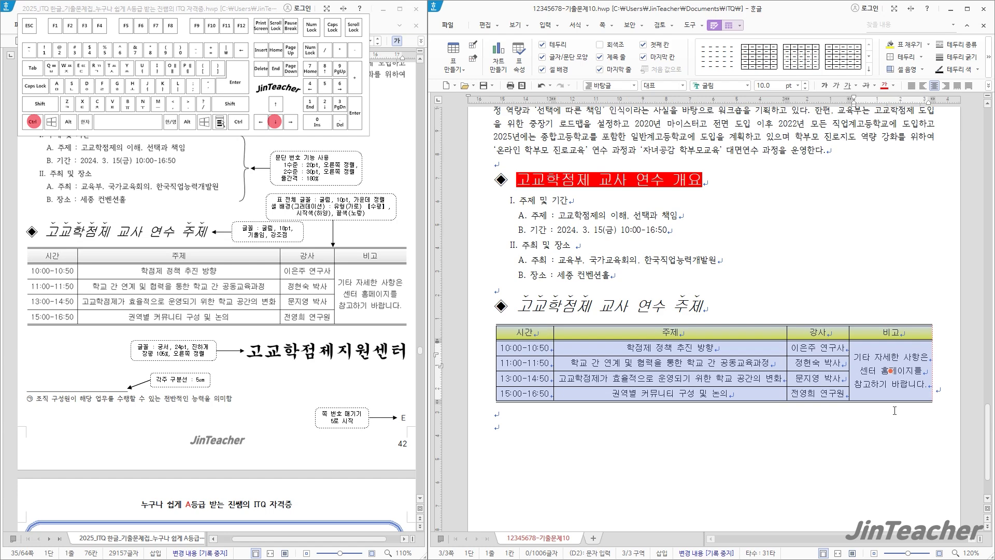
pyautogui.hotkey('ctrl', 'Down')
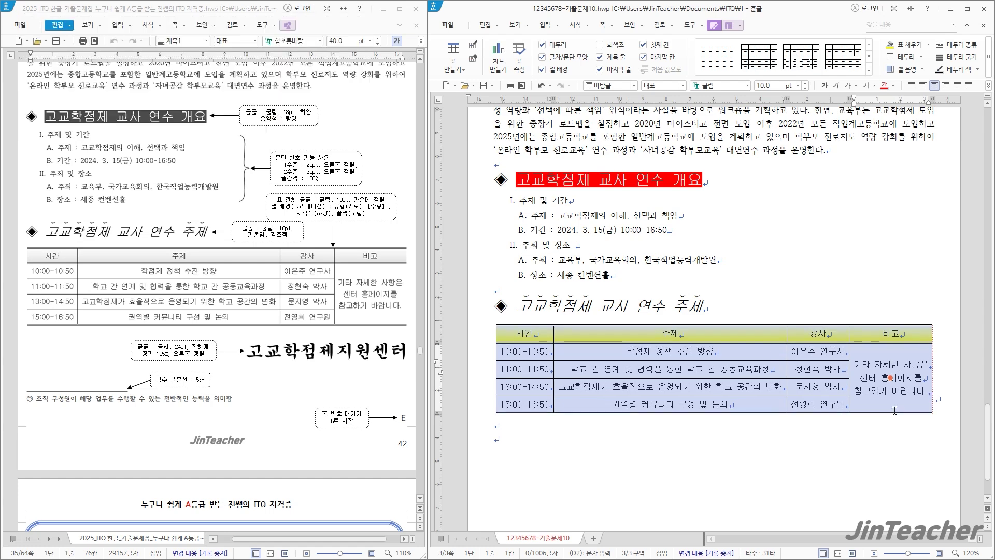
pyautogui.hotkey('ctrl', 'Up')
pyautogui.hotkey('ctrl', 'Down')
pyautogui.hotkey('ctrl', 'Up')
pyautogui.click(816, 425)
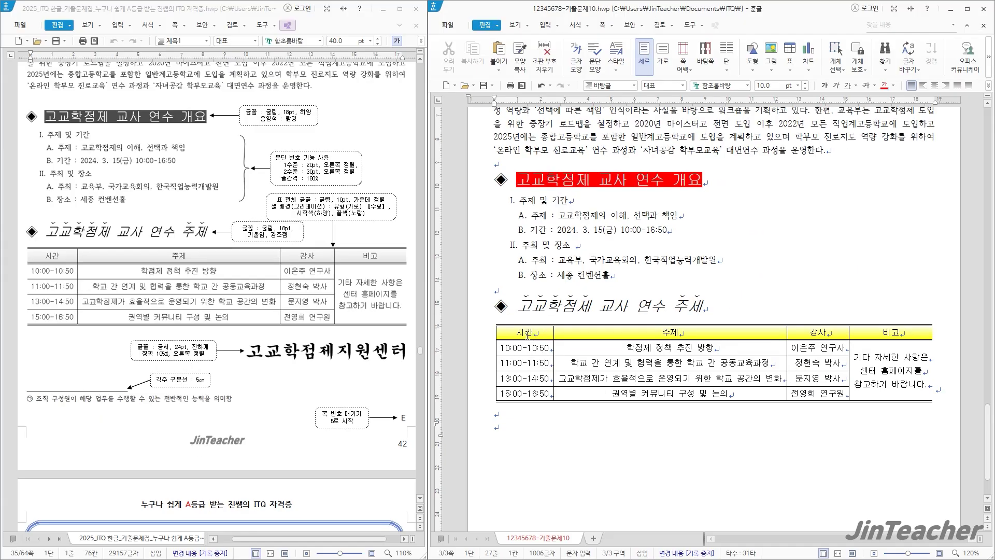
# Remove the left outer border of the whole table by giving it no line.
pyautogui.moveTo(527, 335); pyautogui.dragTo(900, 399)
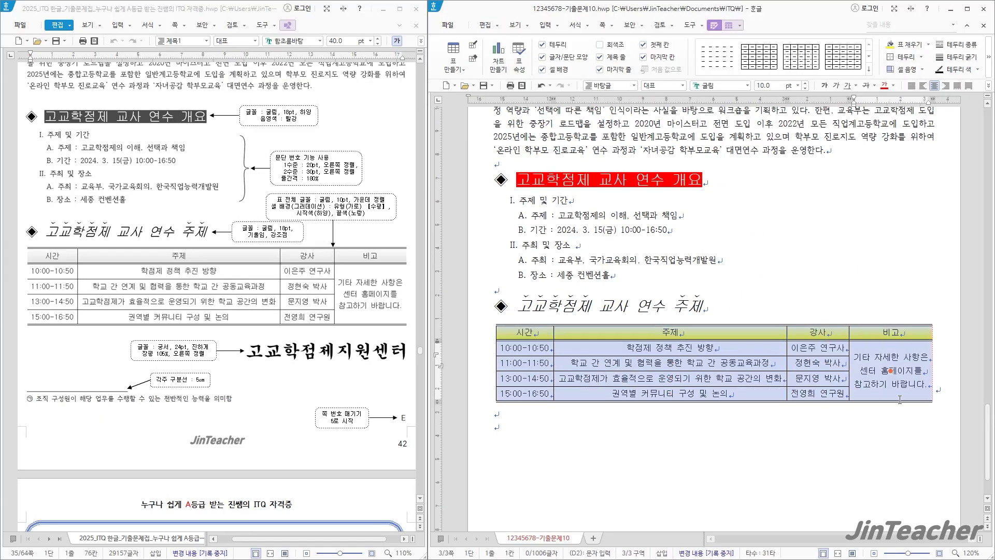
pyautogui.press('l')
pyautogui.click(653, 176)
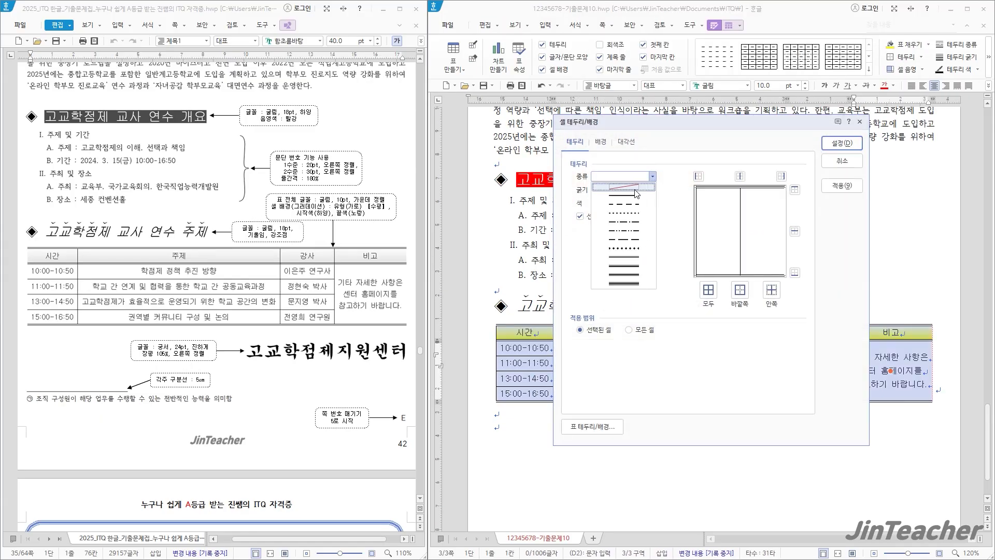
pyautogui.click(638, 199)
pyautogui.click(699, 176)
pyautogui.click(843, 143)
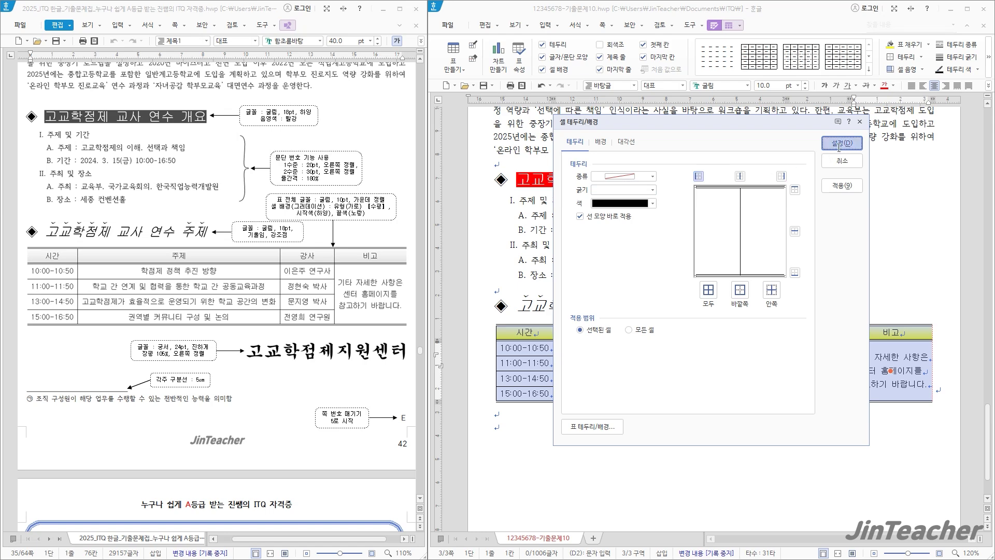
pyautogui.press('Escape')
# Enter the organisation name 고교학점제지원센터 on the second empty line below the table.
pyautogui.scroll(-3, 557, 386)
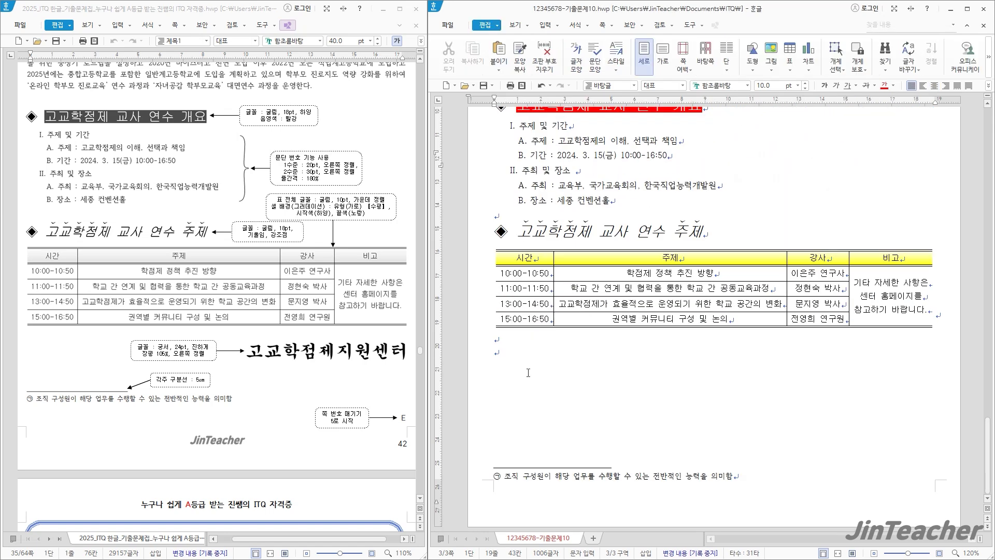
pyautogui.scroll(-4, 394, 355)
pyautogui.click(502, 354)
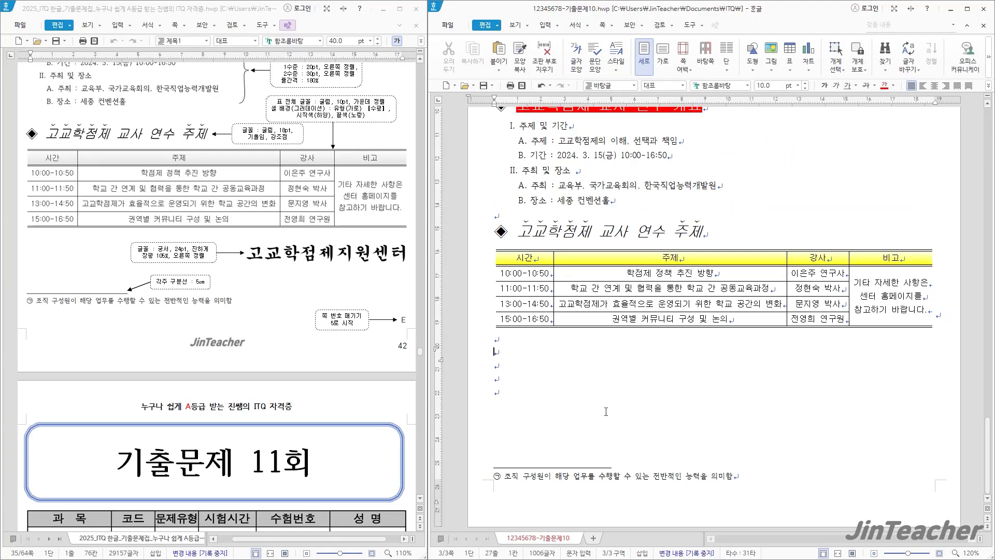
pyautogui.write('고교학점제지우원세')
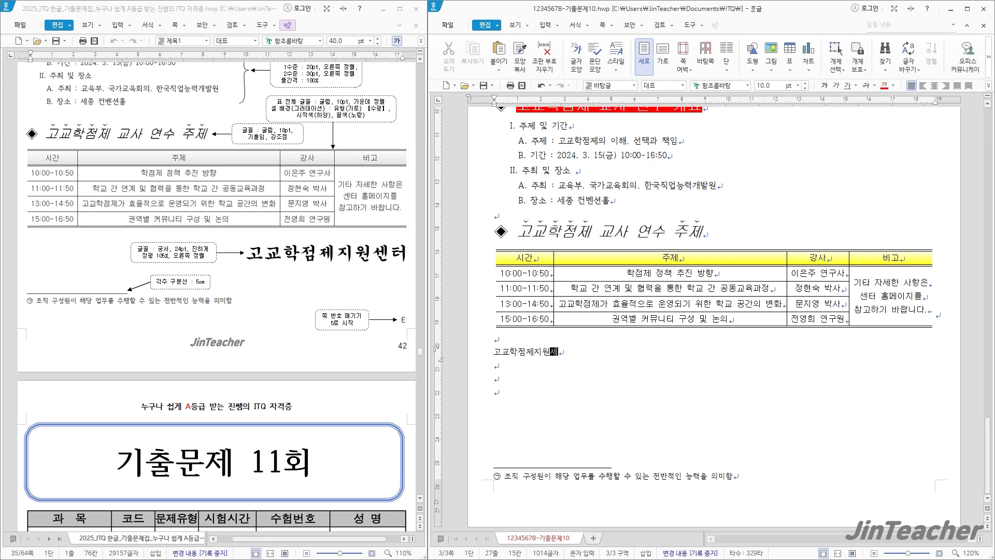
# Set the 고교학점제지원센터 line to the 궁서 font at 24 pt.
pyautogui.moveTo(580, 354); pyautogui.dragTo(477, 354)
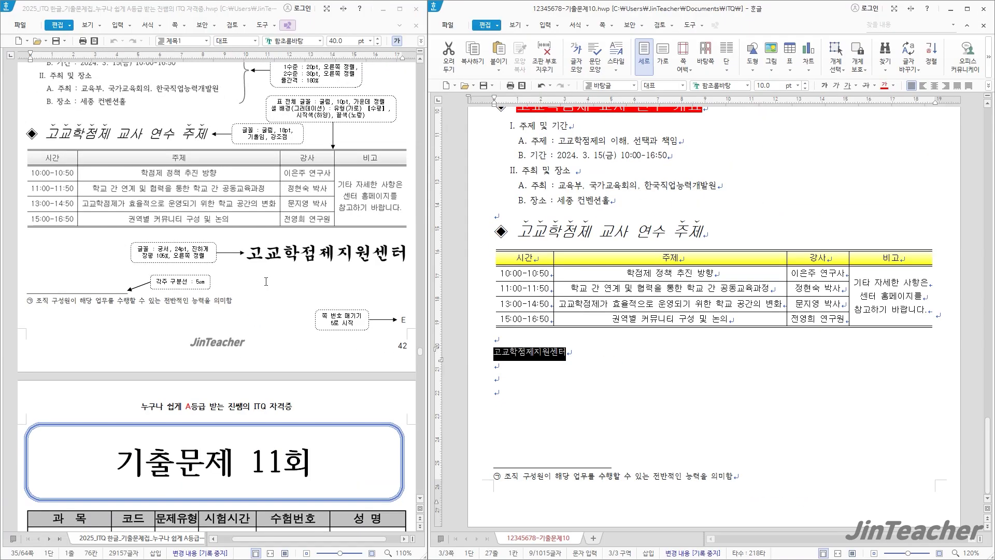
pyautogui.click(576, 56)
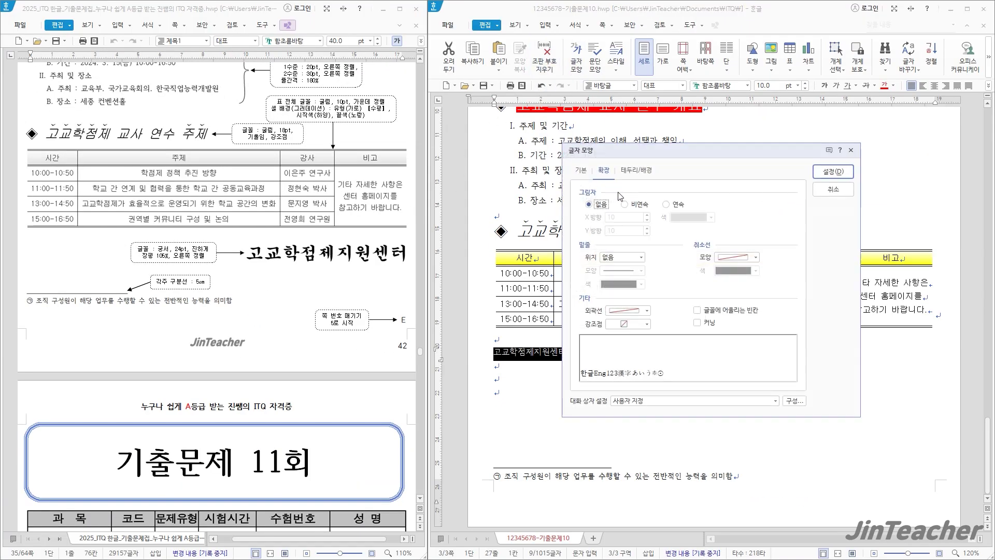
pyautogui.click(586, 170)
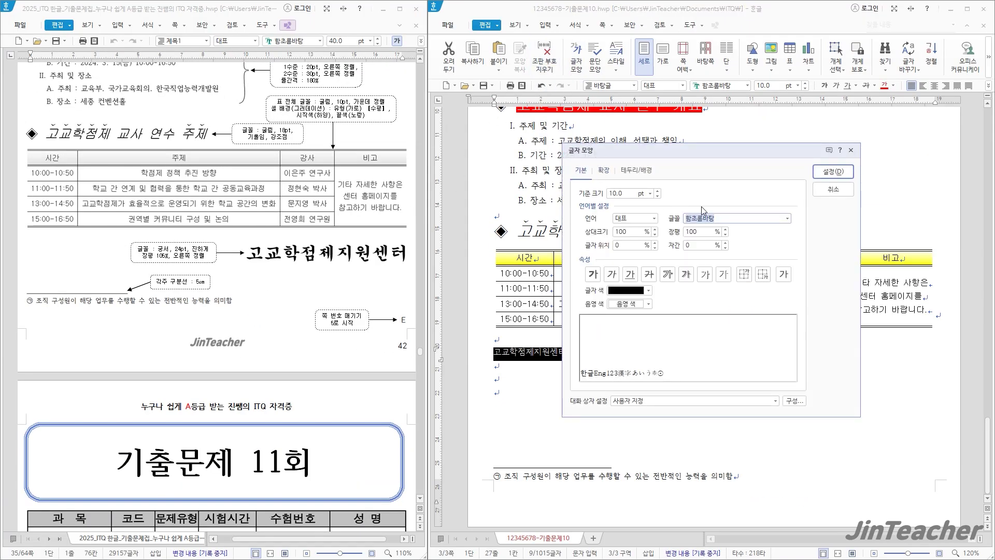
pyautogui.write('궁서')
pyautogui.click(622, 194)
pyautogui.write('24')
# Make the 고교학점제지원센터 line bold with a character width (장평) of 105% and right-align it.
pyautogui.click(593, 274)
pyautogui.click(726, 230)
pyautogui.click(725, 229)
pyautogui.click(726, 229)
pyautogui.click(725, 229)
pyautogui.click(726, 229)
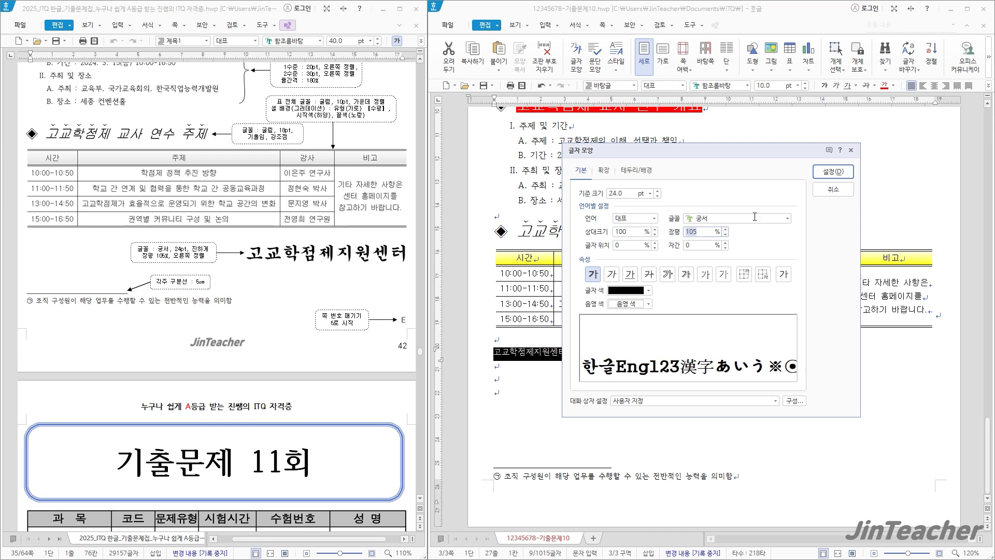
pyautogui.click(833, 172)
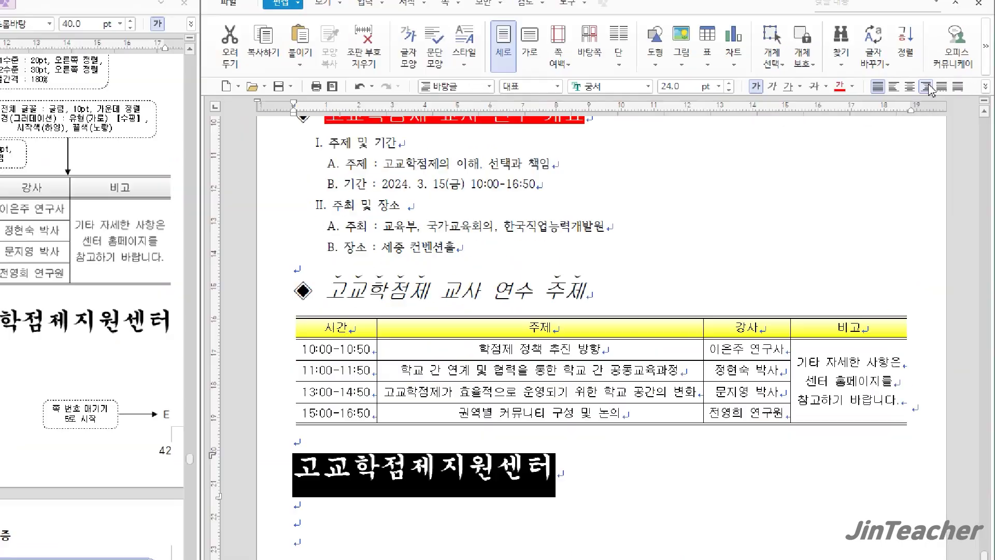
pyautogui.click(946, 86)
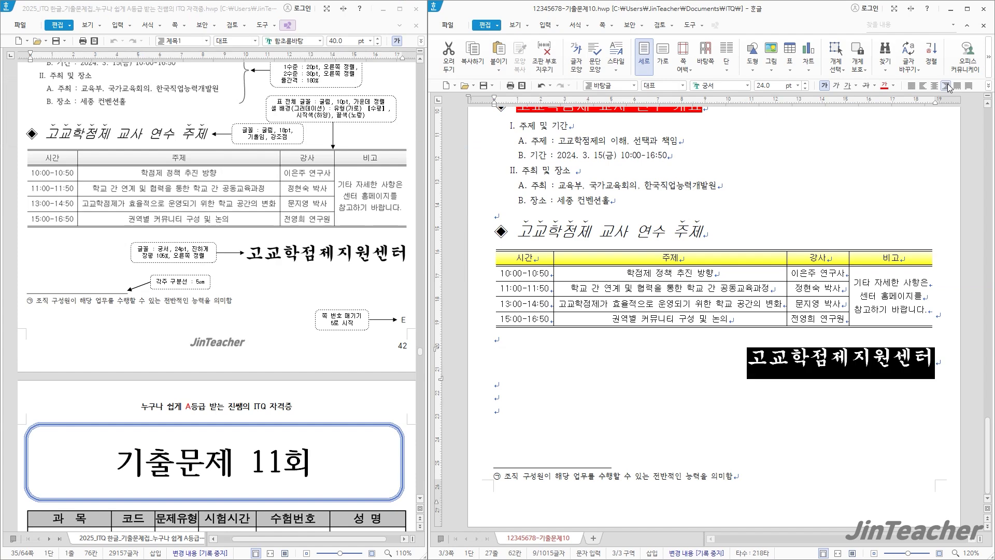
pyautogui.click(644, 412)
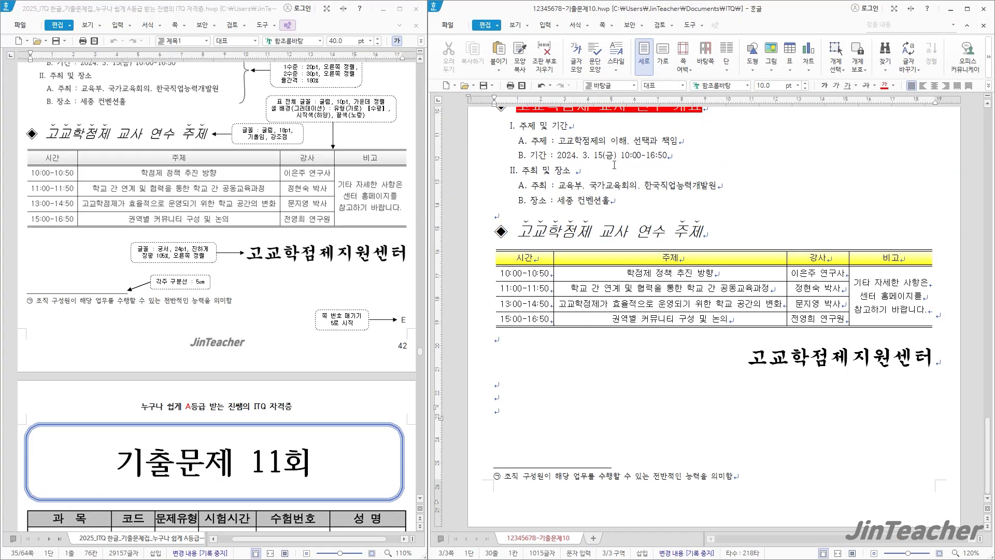
# Insert page numbering at the lower right of the page in A,B,C format with starting number 5.
pyautogui.click(604, 25)
pyautogui.click(671, 53)
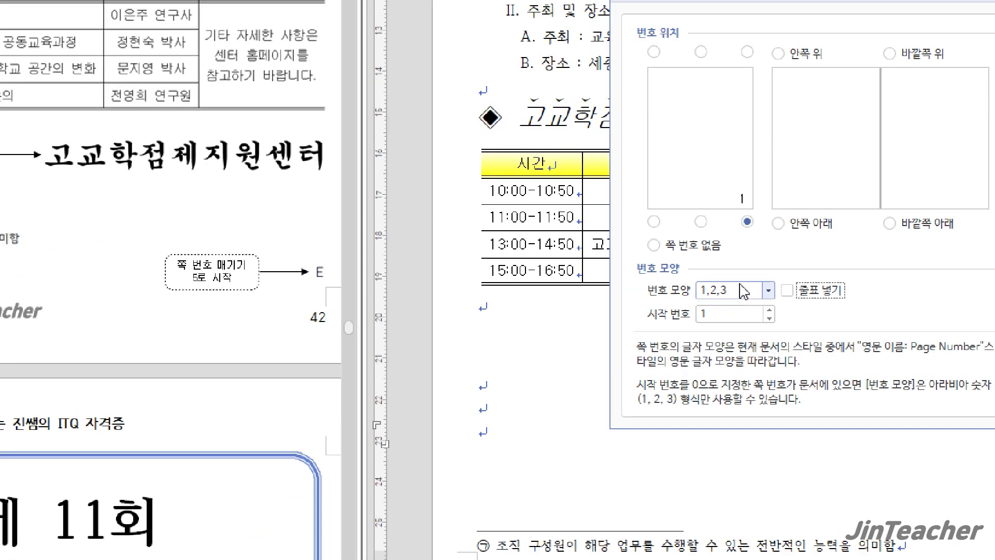
pyautogui.click(768, 290)
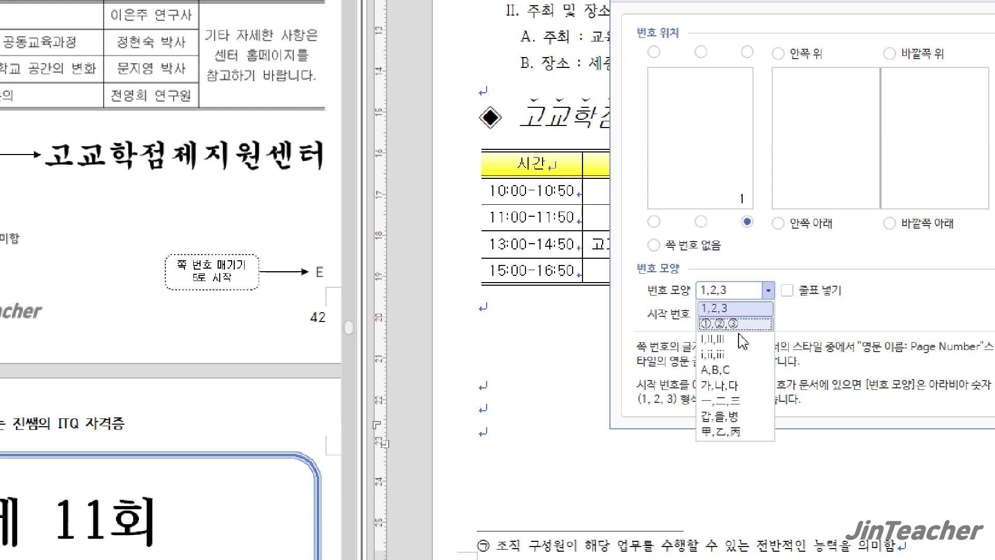
pyautogui.click(742, 370)
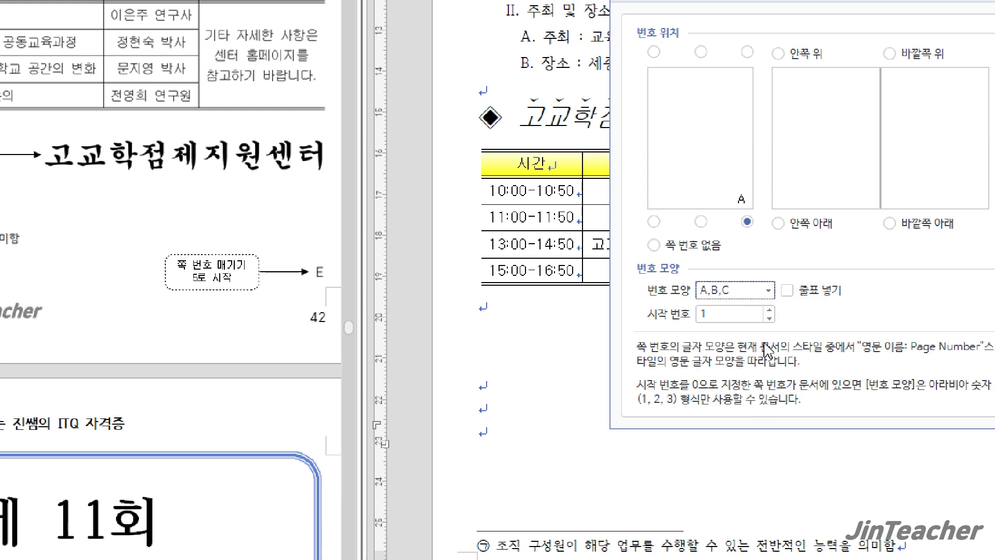
pyautogui.doubleClick(770, 310)
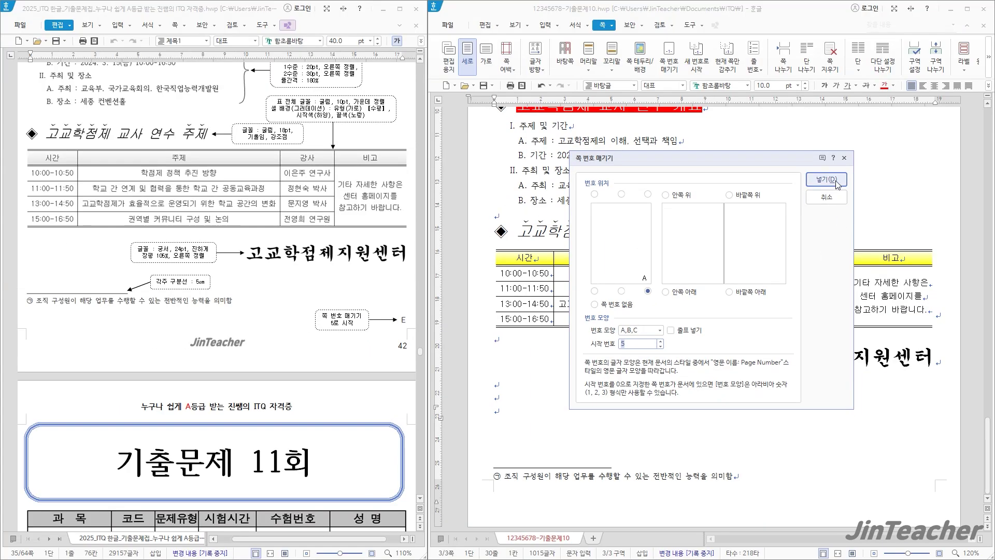
pyautogui.click(828, 182)
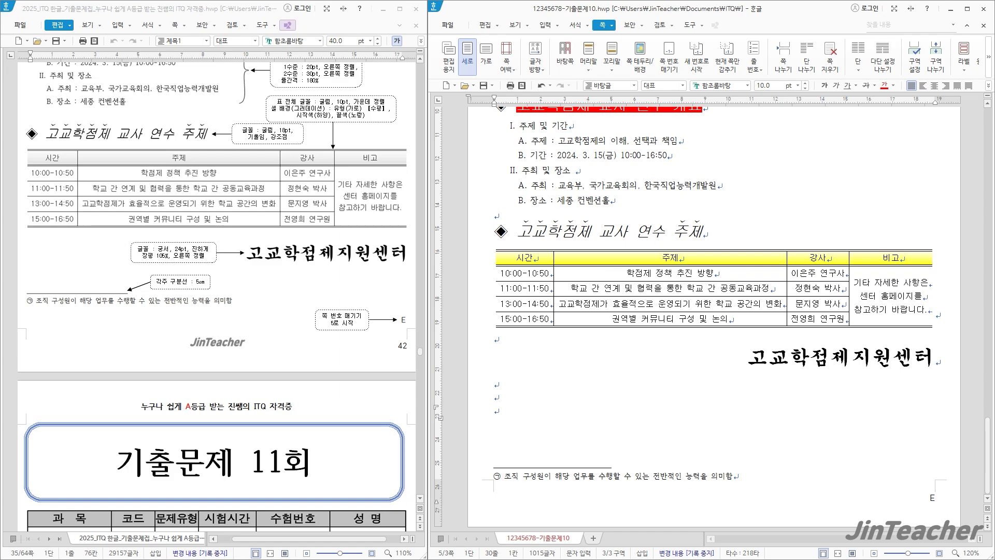
# Draw a rectangle about 102 mm wide and 120 mm high below the item 4 heading on page 2.
pyautogui.scroll(10, 355, 299)
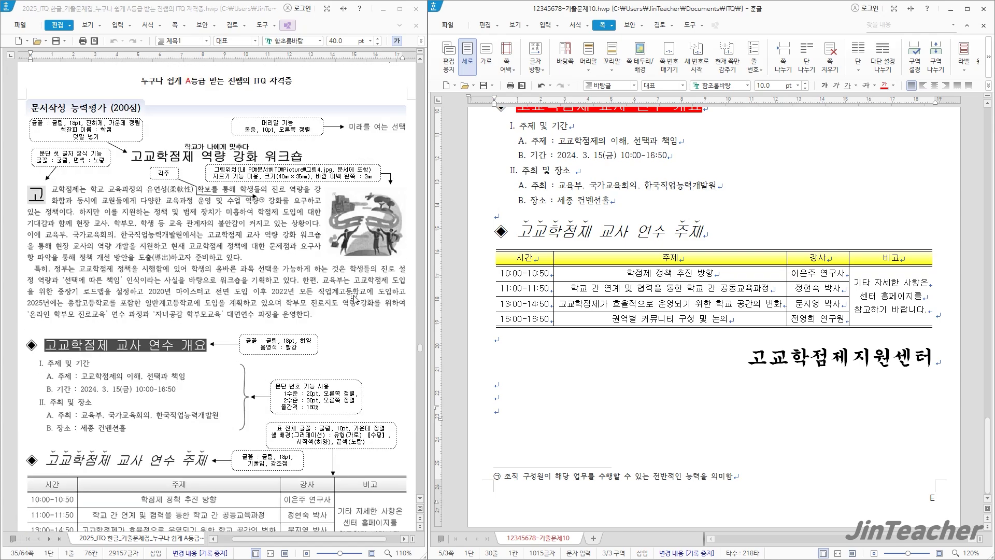
pyautogui.scroll(3, 356, 299)
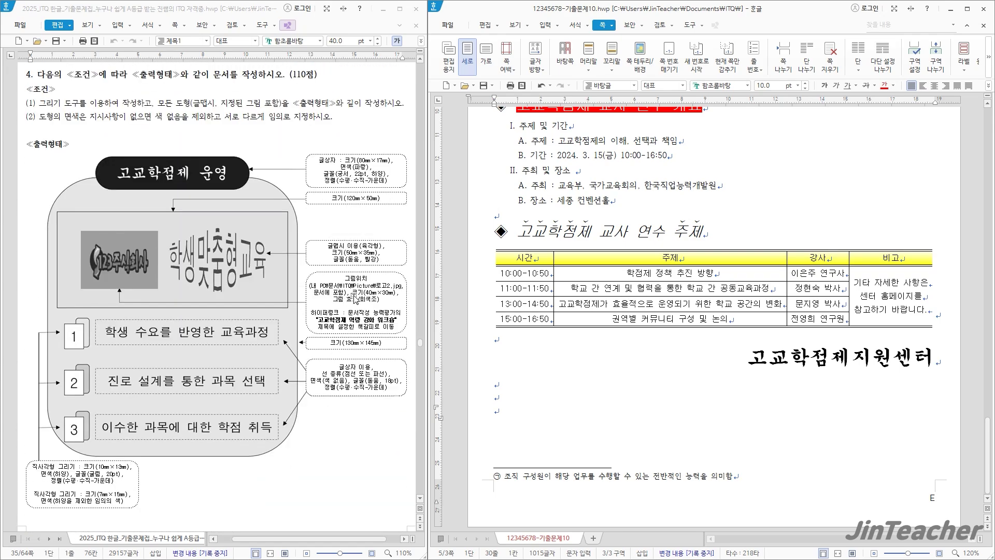
pyautogui.scroll(15, 624, 285)
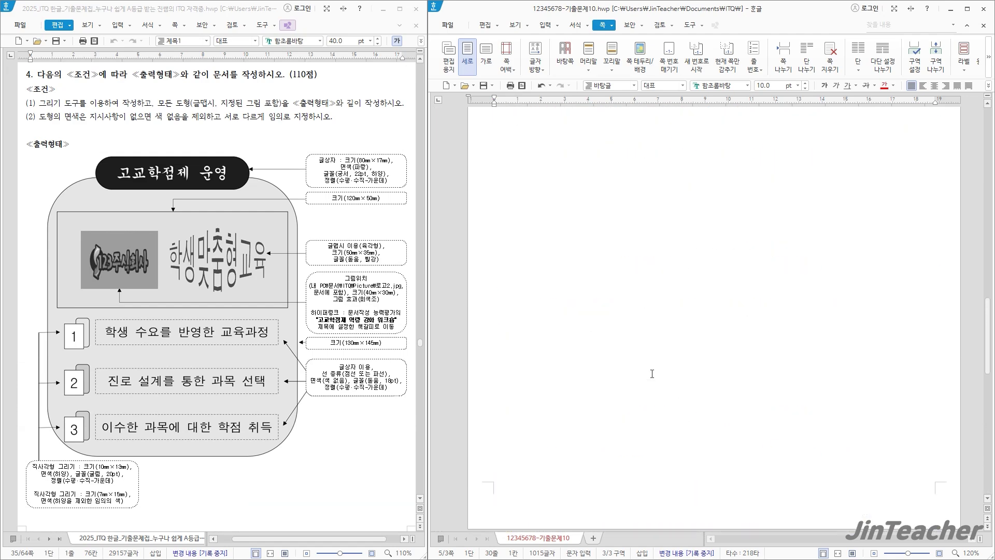
pyautogui.scroll(1, 534, 197)
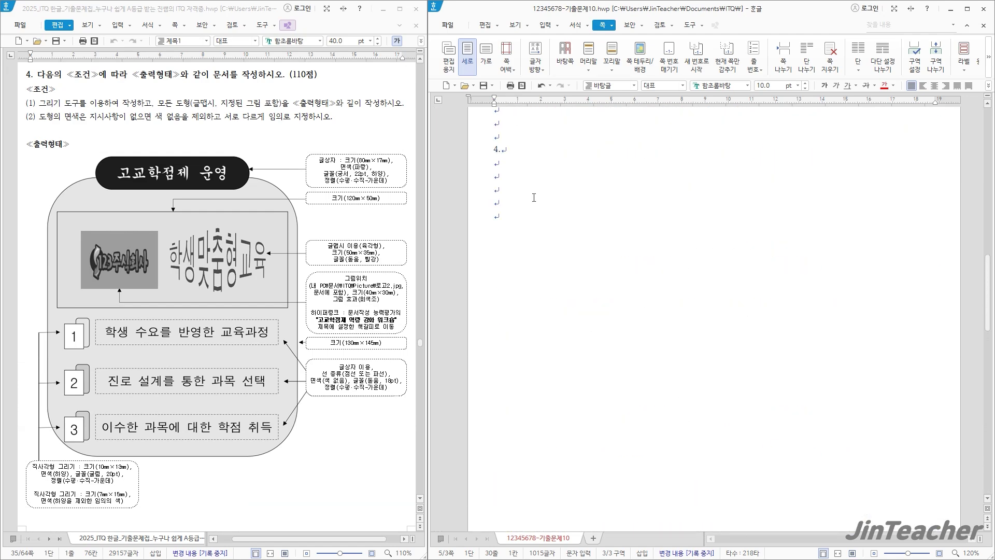
pyautogui.click(516, 168)
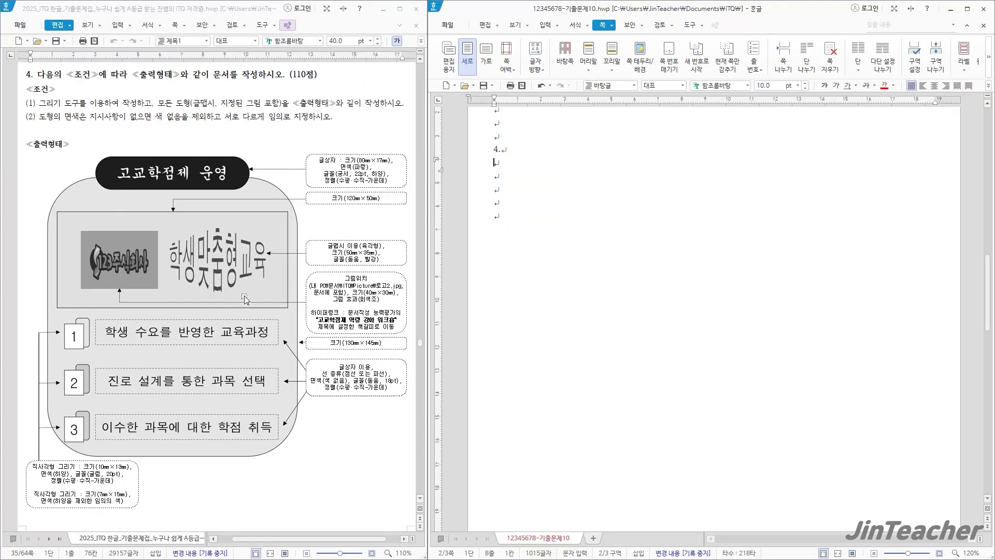
pyautogui.click(548, 26)
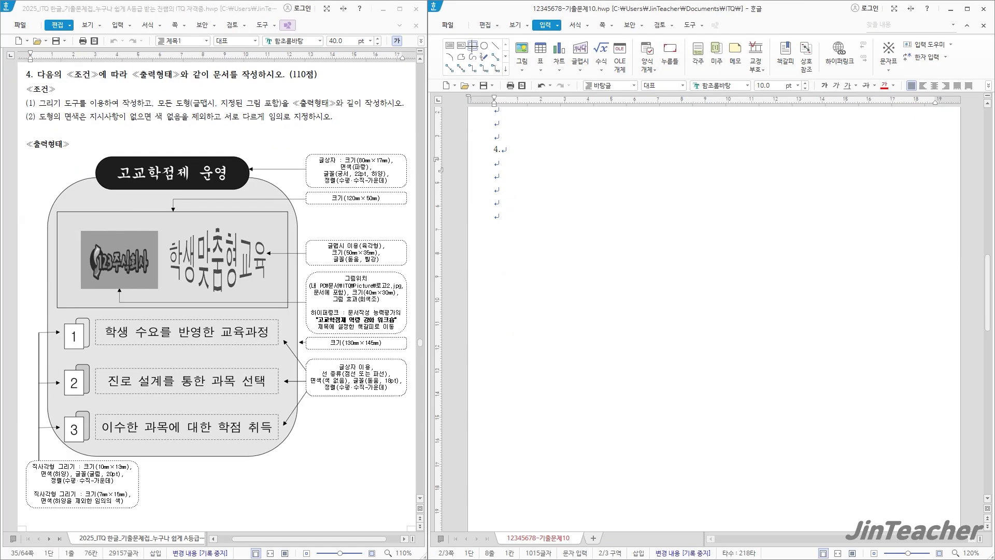
pyautogui.click(476, 67)
pyautogui.moveTo(597, 212); pyautogui.dragTo(835, 492)
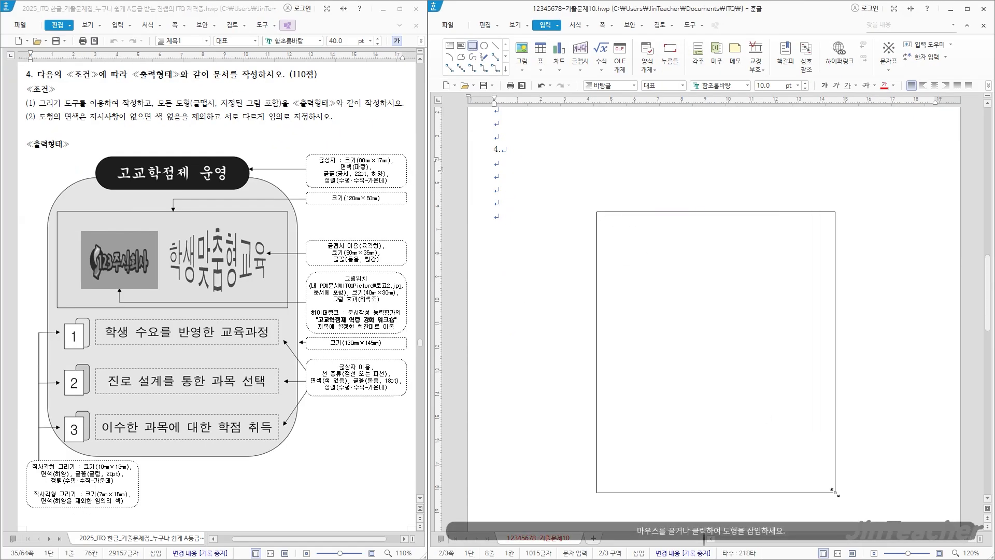
# Set the large rectangle's size to 130 mm wide and 145 mm high, and give it rounded corners (둥근 모양).
pyautogui.doubleClick(833, 288)
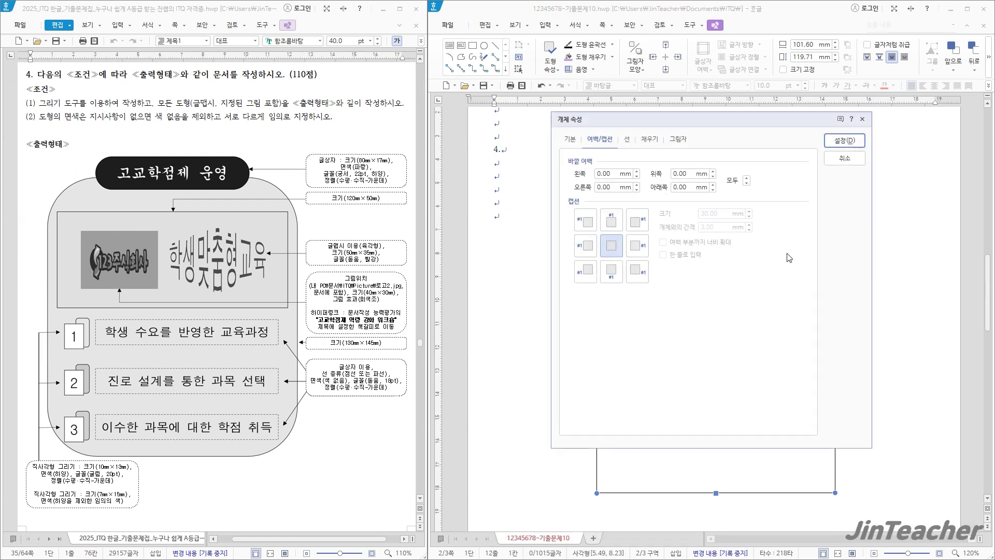
pyautogui.moveTo(676, 124); pyautogui.dragTo(606, 161)
pyautogui.click(501, 177)
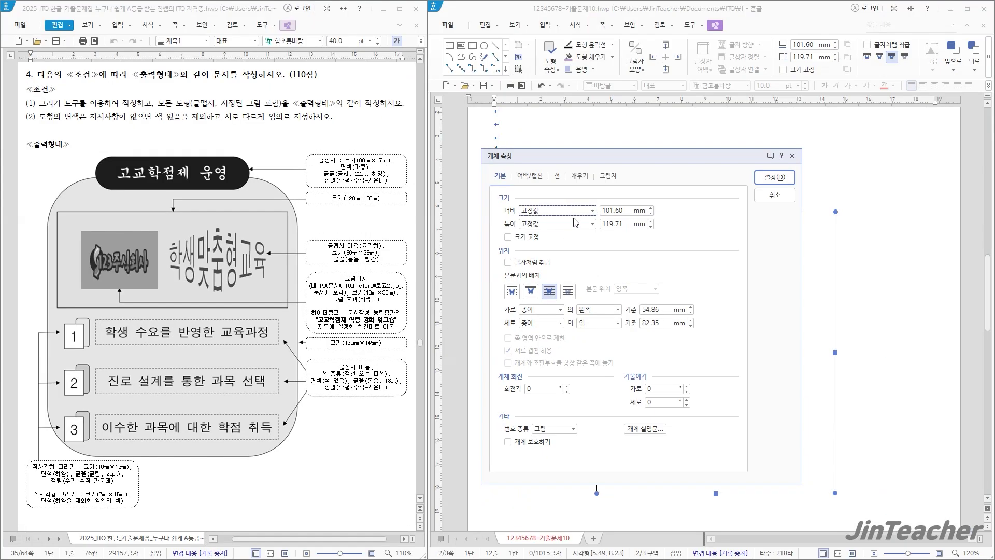
pyautogui.doubleClick(622, 210)
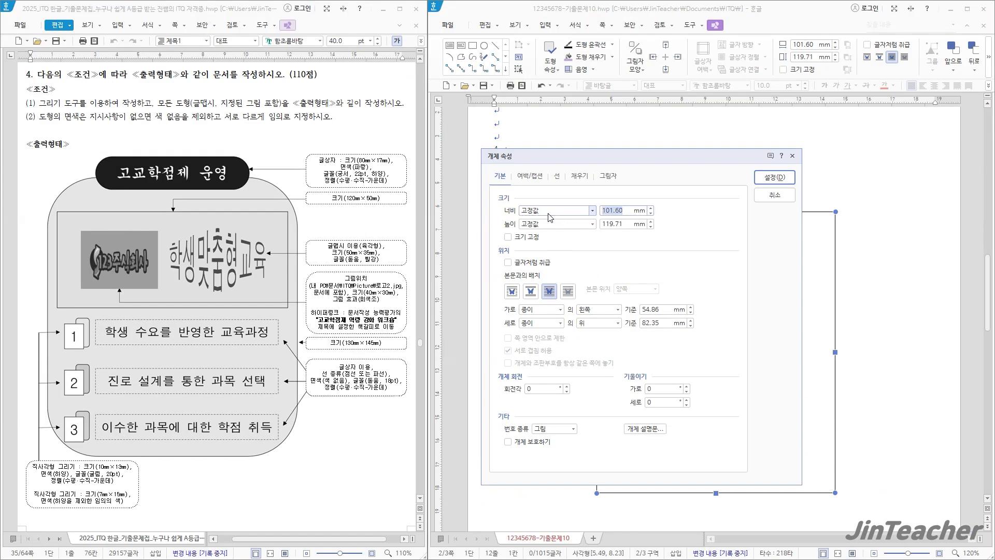
pyautogui.write('130')
pyautogui.press('Tab')
pyautogui.press('Tab')
pyautogui.write('14')
pyautogui.click(557, 177)
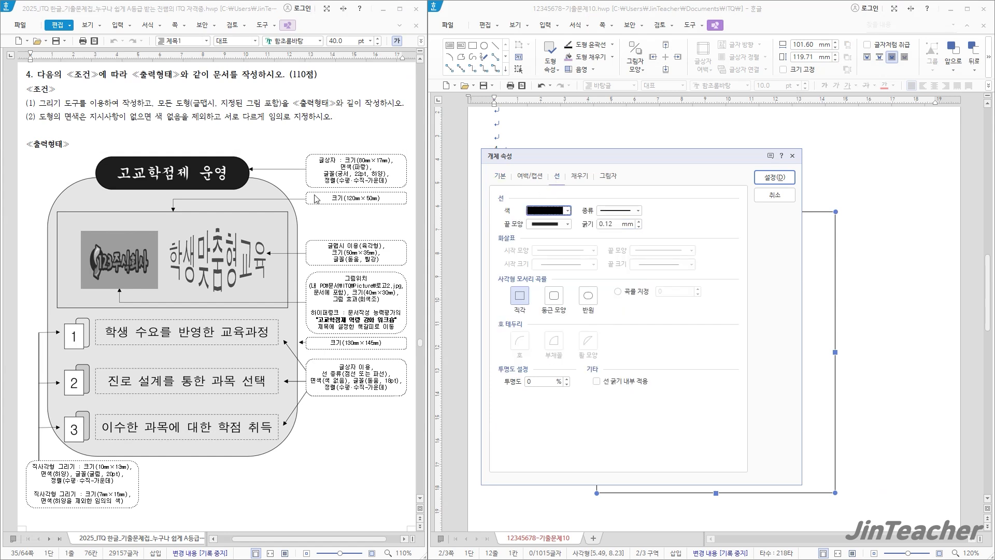
pyautogui.click(558, 303)
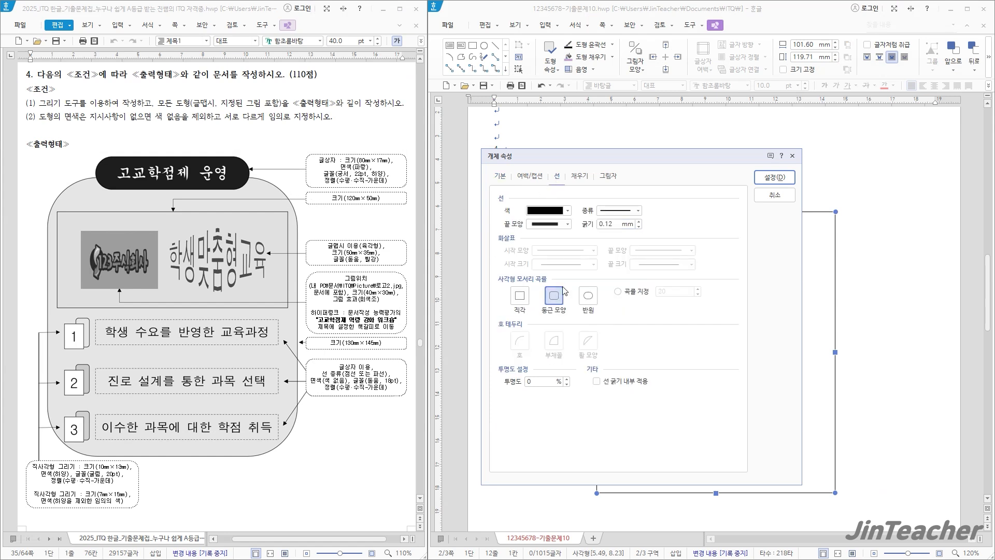
# Fill the large rounded rectangle with pale yellow and shift it slightly left on the page.
pyautogui.click(581, 178)
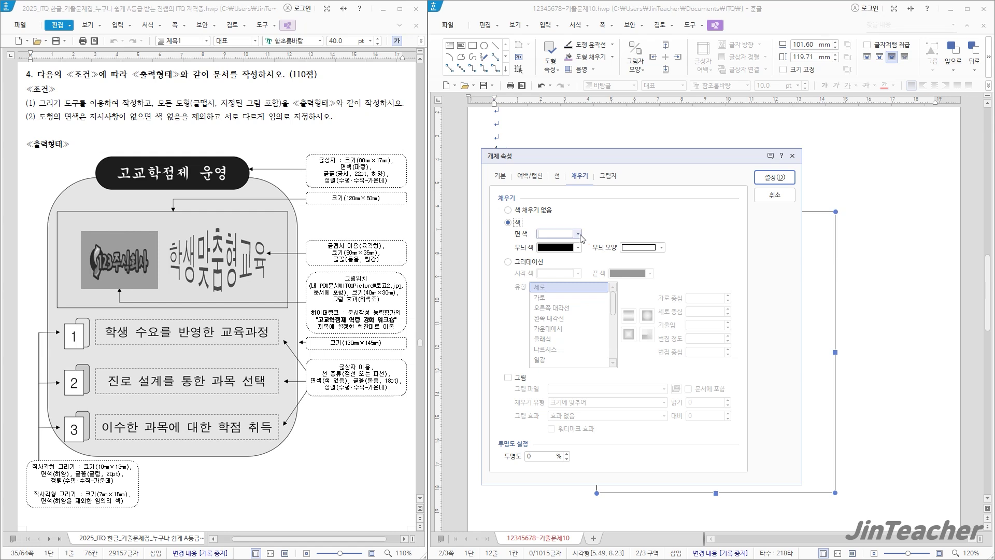
pyautogui.click(577, 234)
pyautogui.click(566, 289)
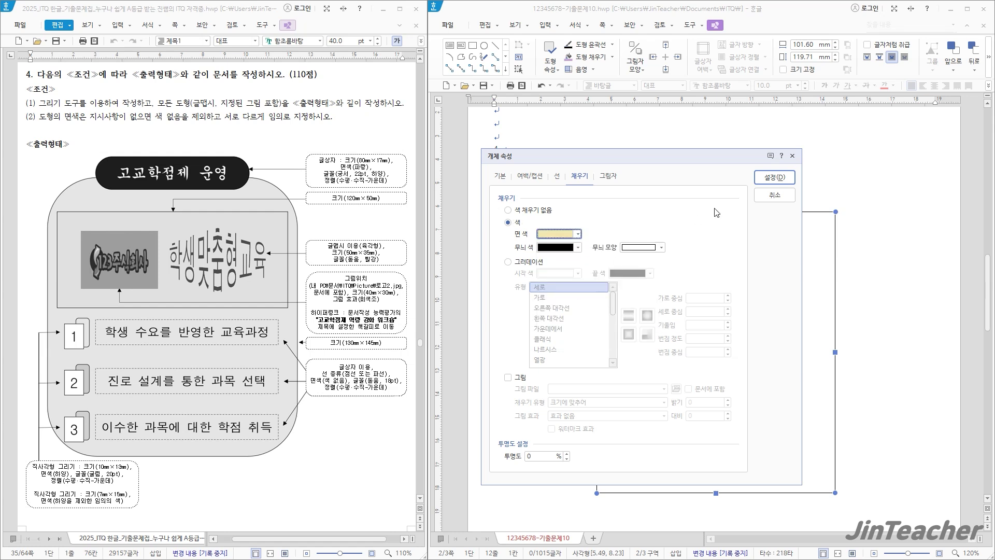
pyautogui.click(775, 177)
pyautogui.moveTo(723, 283)
pyautogui.mouseDown()
pyautogui.moveTo(696, 289)
pyautogui.moveTo(705, 283)
pyautogui.mouseUp()
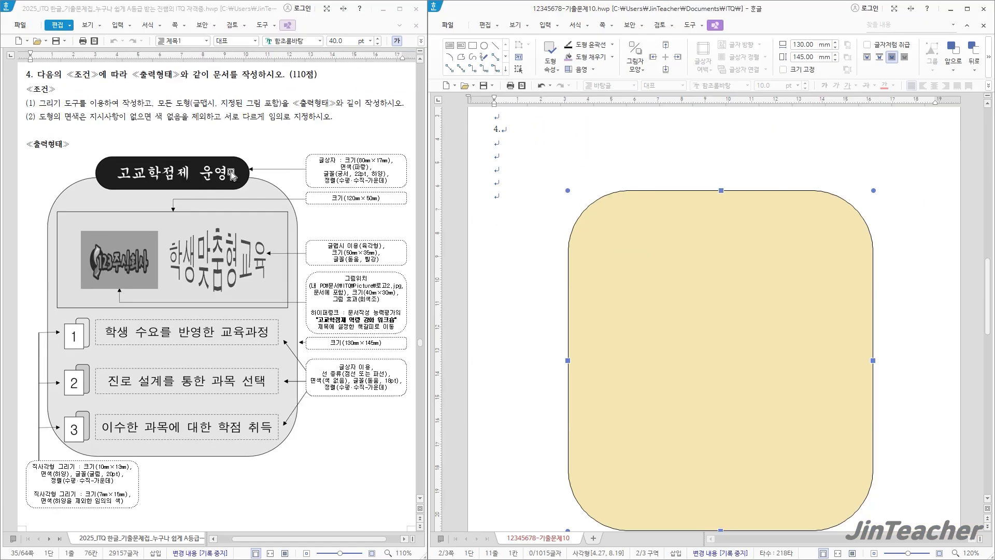
# Draw a text box about 52 mm wide and 12 mm high across the rounded rectangle's upper edge.
pyautogui.click(449, 45)
pyautogui.moveTo(673, 185); pyautogui.dragTo(796, 216)
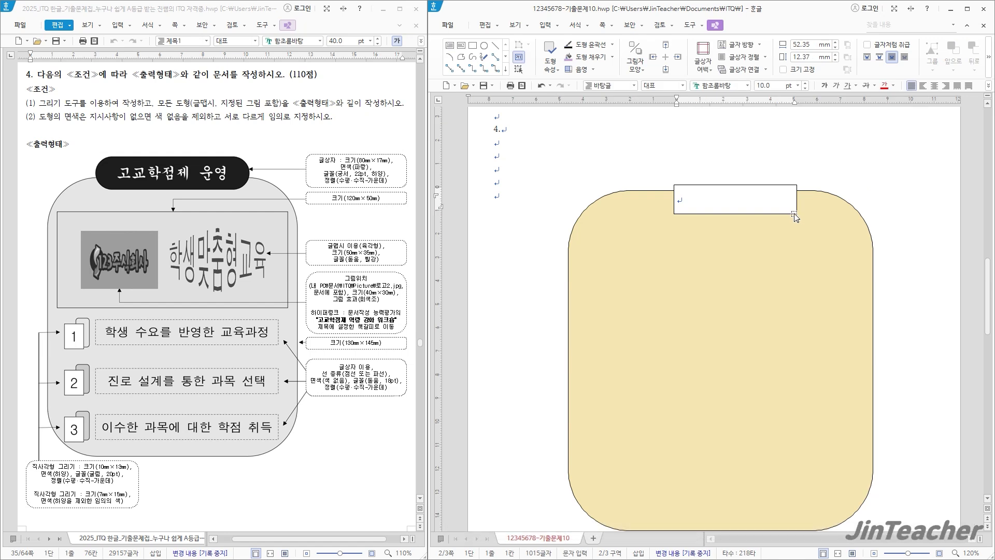
pyautogui.click(758, 189)
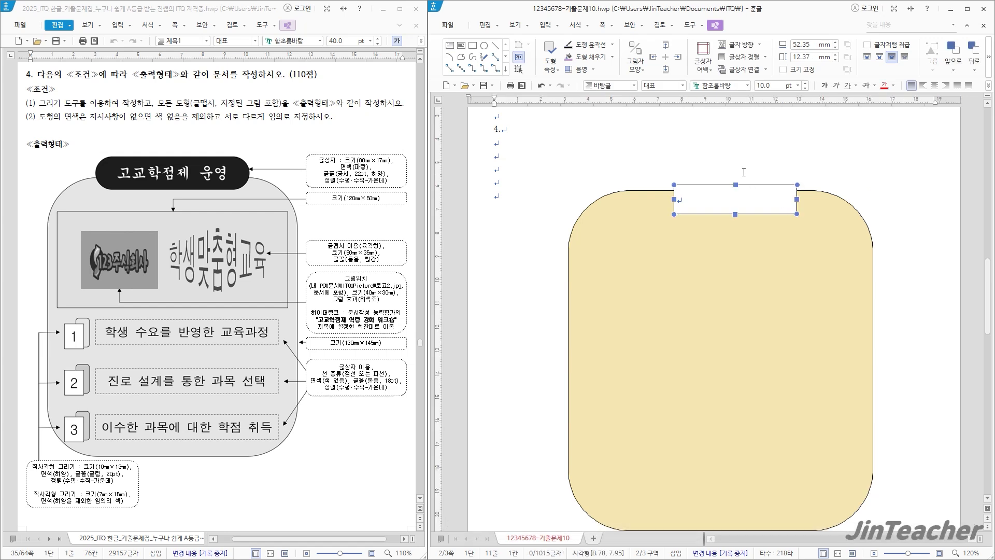
# Set the title text box's size to 80 mm wide and 17 mm high, with its size locked (크기 고정).
pyautogui.doubleClick(714, 189)
pyautogui.moveTo(672, 123); pyautogui.dragTo(570, 125)
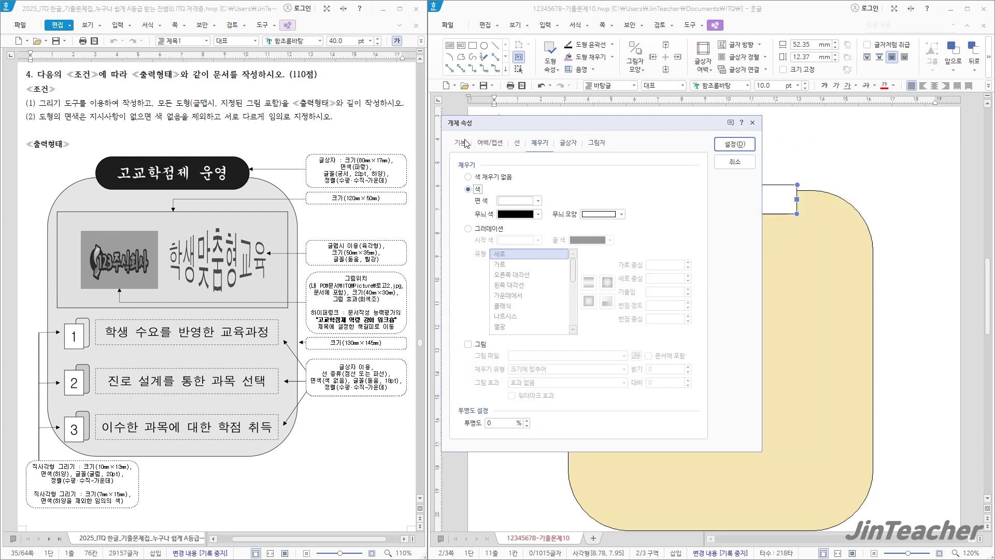
pyautogui.click(463, 144)
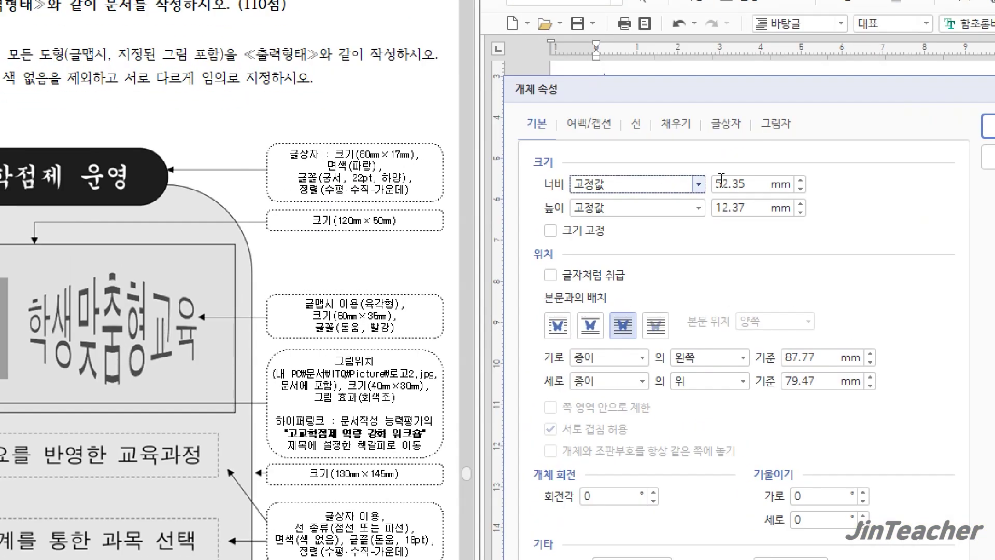
pyautogui.doubleClick(755, 190)
pyautogui.write('80')
pyautogui.press('Tab')
pyautogui.write('1')
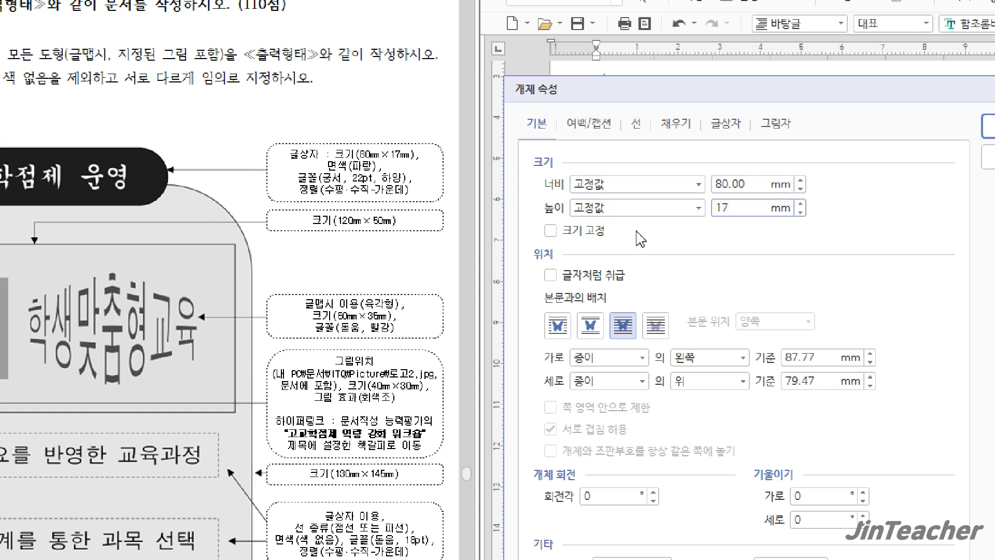
pyautogui.click(605, 231)
# Give the title text box semicircular corners (반원) and a blue fill.
pyautogui.click(643, 123)
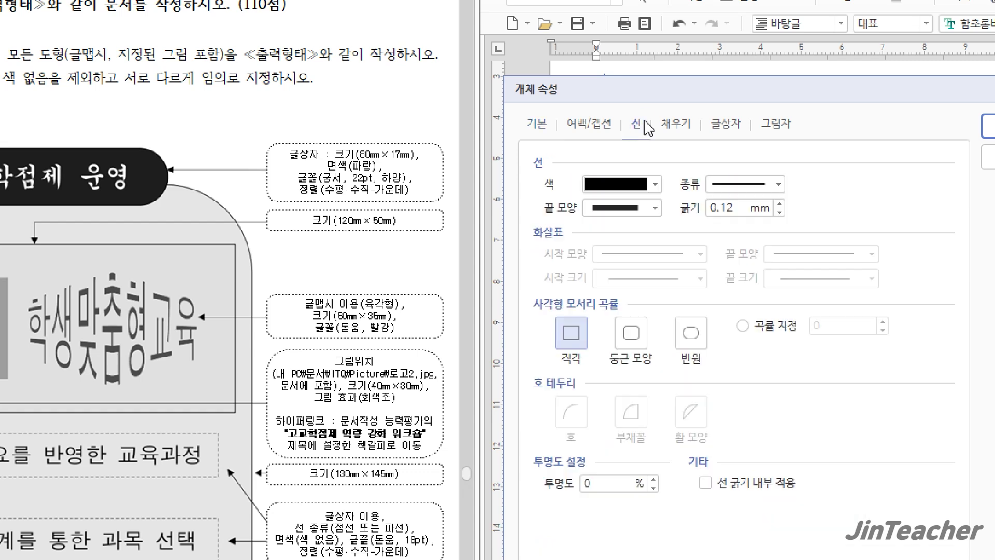
pyautogui.click(692, 337)
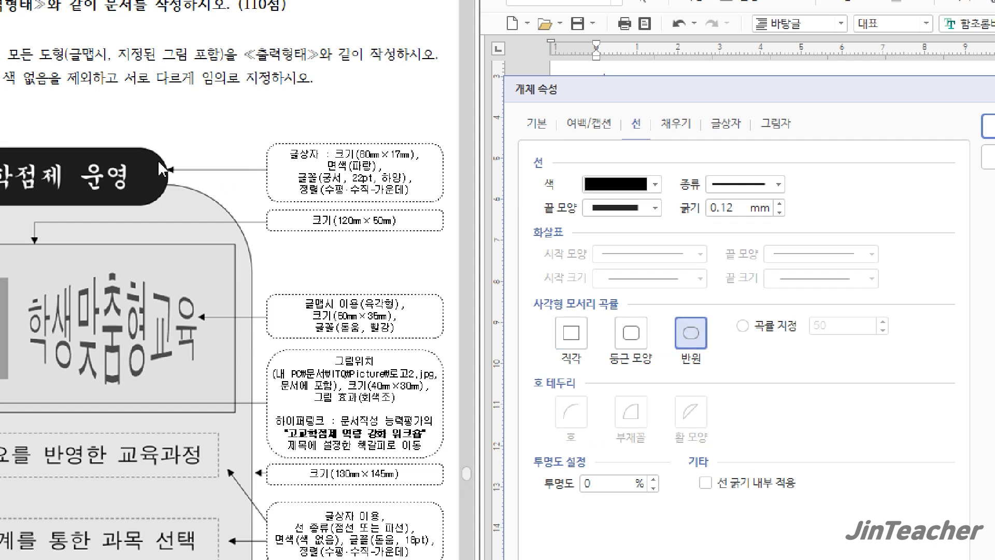
pyautogui.click(681, 125)
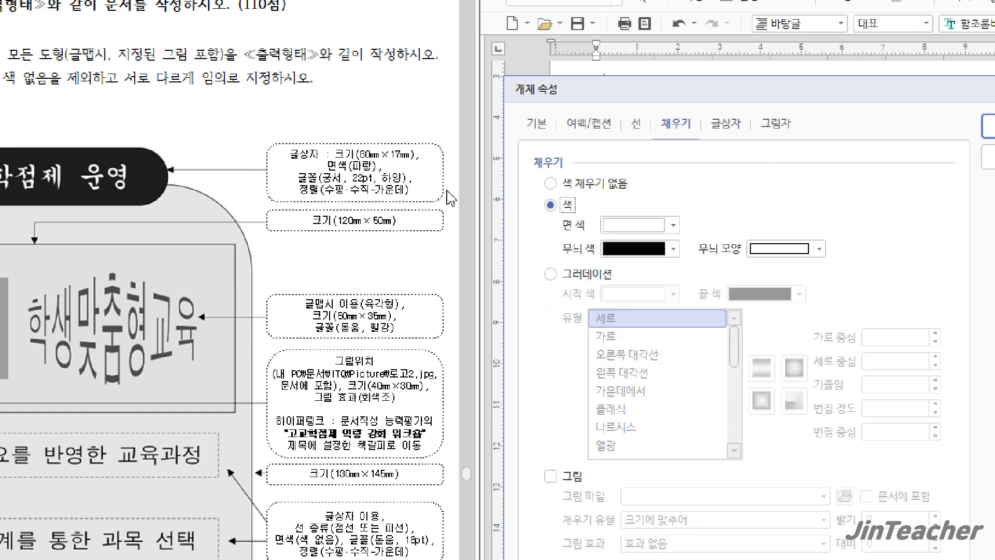
pyautogui.click(673, 225)
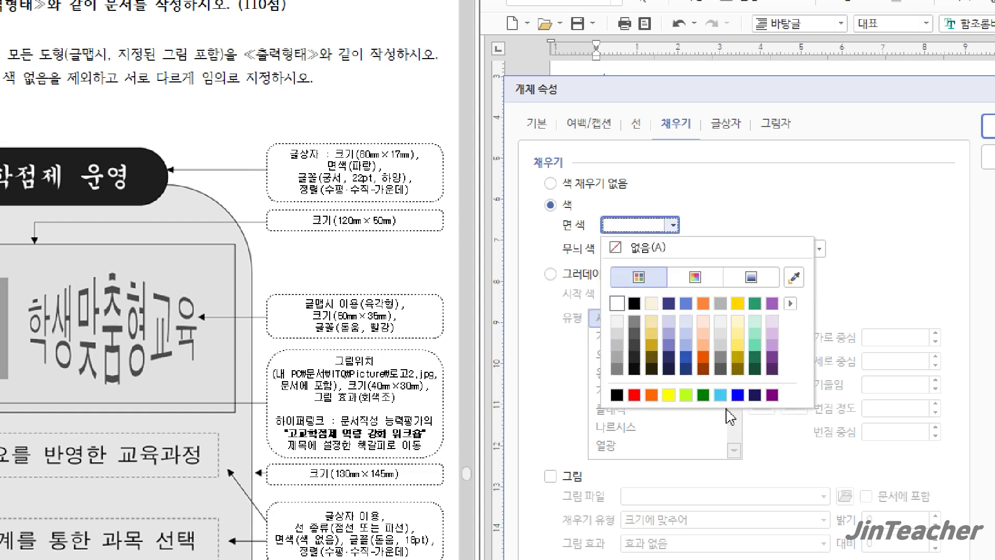
pyautogui.click(737, 395)
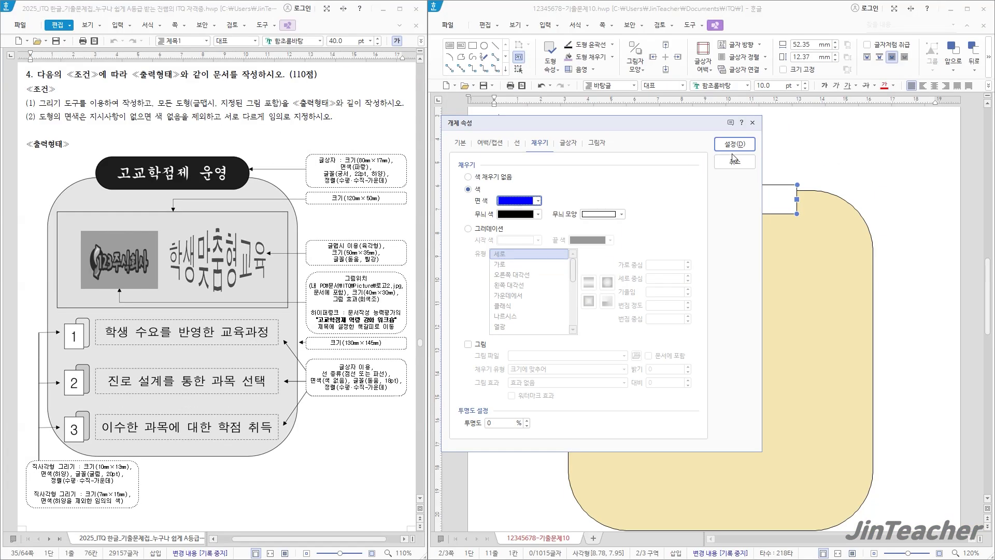
pyautogui.click(730, 144)
# Move the blue title box so it sits centred over the upper edge of the rounded rectangle.
pyautogui.moveTo(708, 180); pyautogui.dragTo(672, 163)
pyautogui.press('Right')
pyautogui.press('Right')
pyautogui.press('Up')
pyautogui.press('Left')
pyautogui.press('Up')
pyautogui.press('Up')
pyautogui.press('Up')
pyautogui.press('Up')
pyautogui.press('Right')
pyautogui.press('Right')
# Enter 고교학점제 운영 in the blue title box and set the text to 궁서 at 22 pt.
pyautogui.click(712, 183)
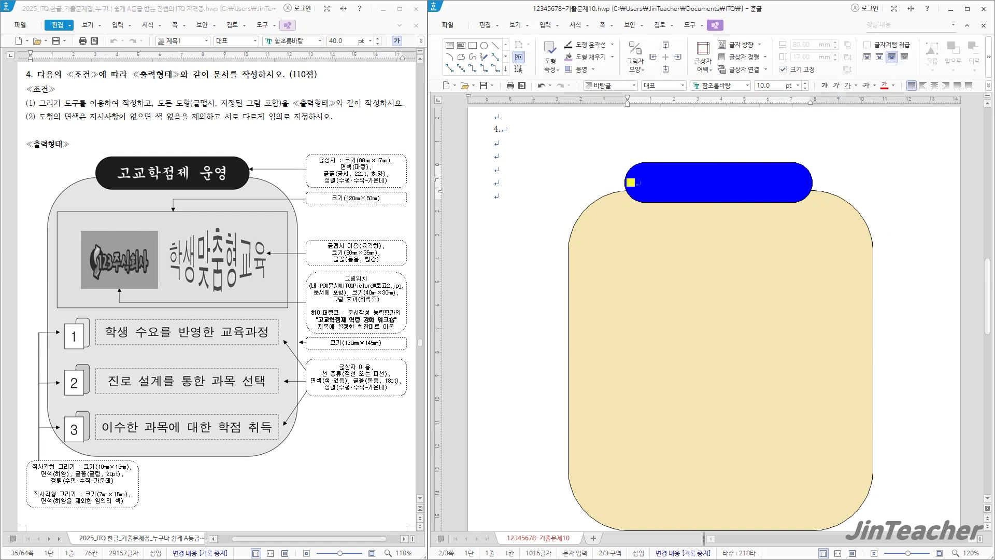
pyautogui.write('고교학점제 운영')
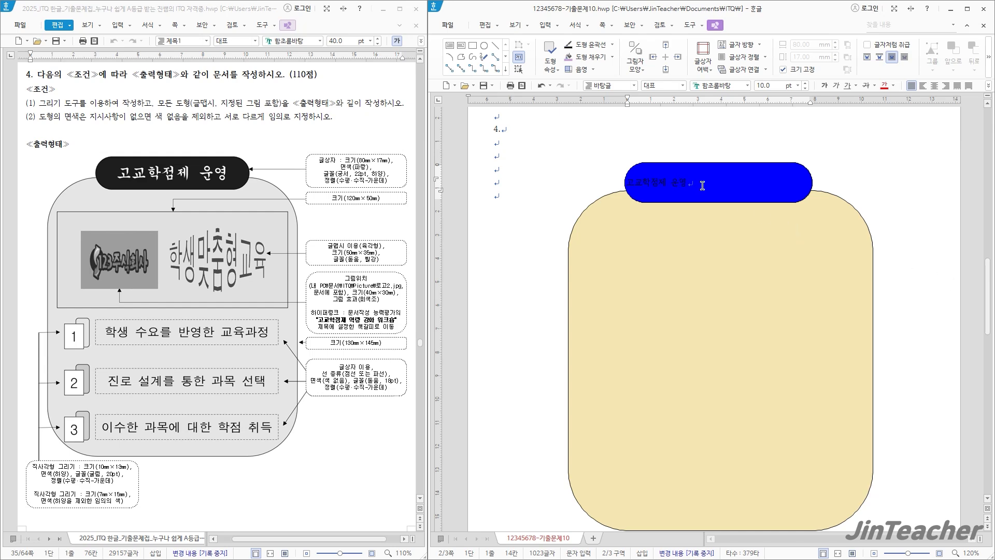
pyautogui.moveTo(702, 186); pyautogui.dragTo(621, 185)
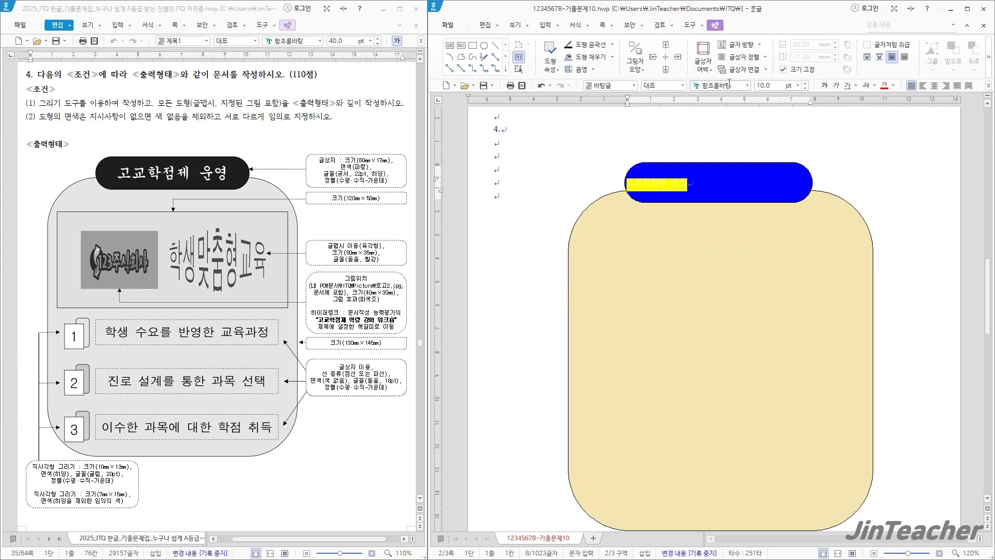
pyautogui.click(729, 83)
pyautogui.write('궁서')
pyautogui.press('Return')
pyautogui.write('22')
pyautogui.press('Return')
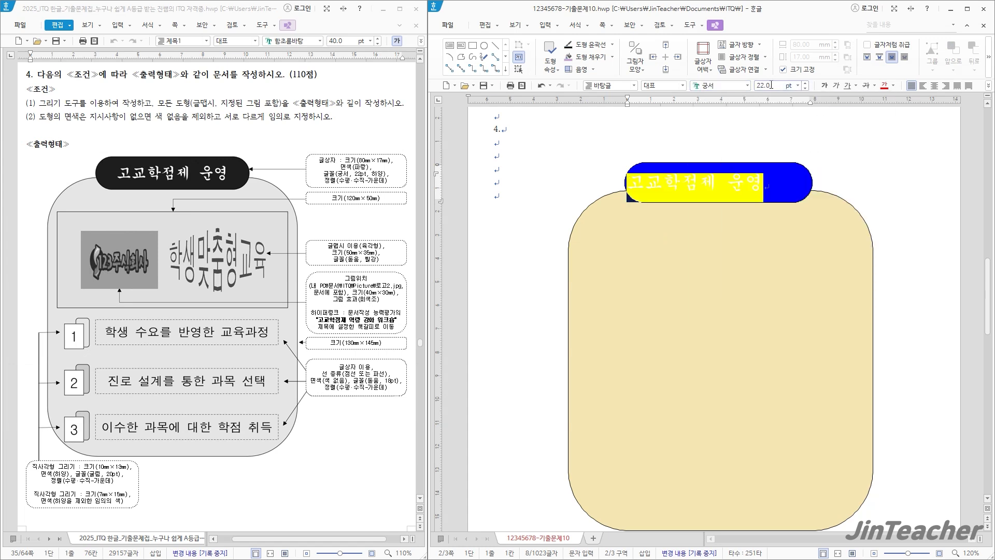
# Make the title box text white and centre it horizontally.
pyautogui.click(893, 86)
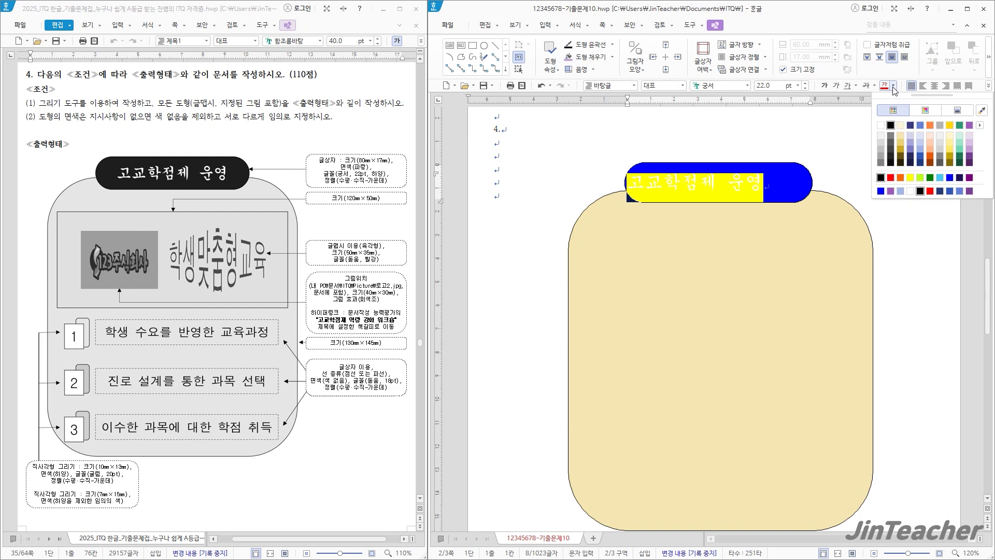
pyautogui.click(881, 125)
pyautogui.click(937, 89)
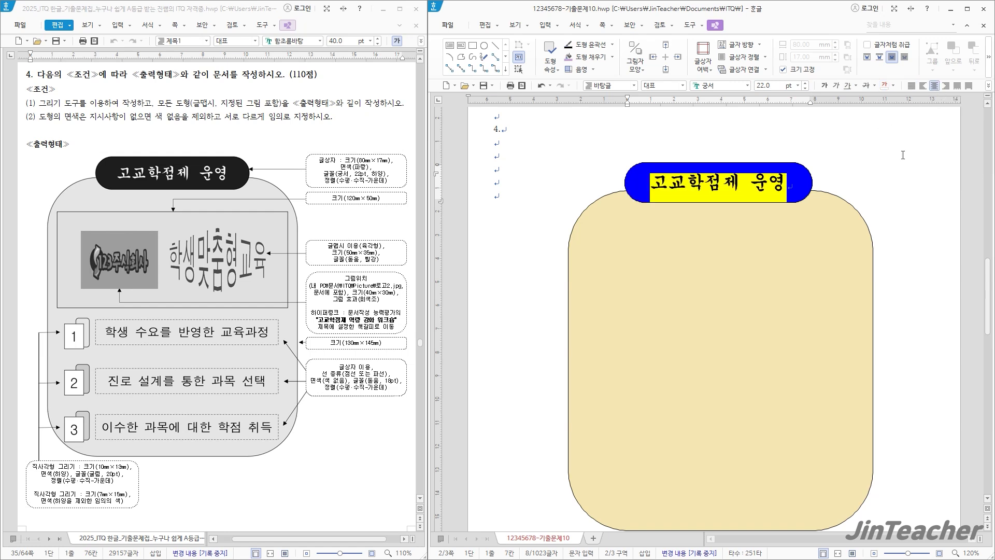
pyautogui.click(898, 167)
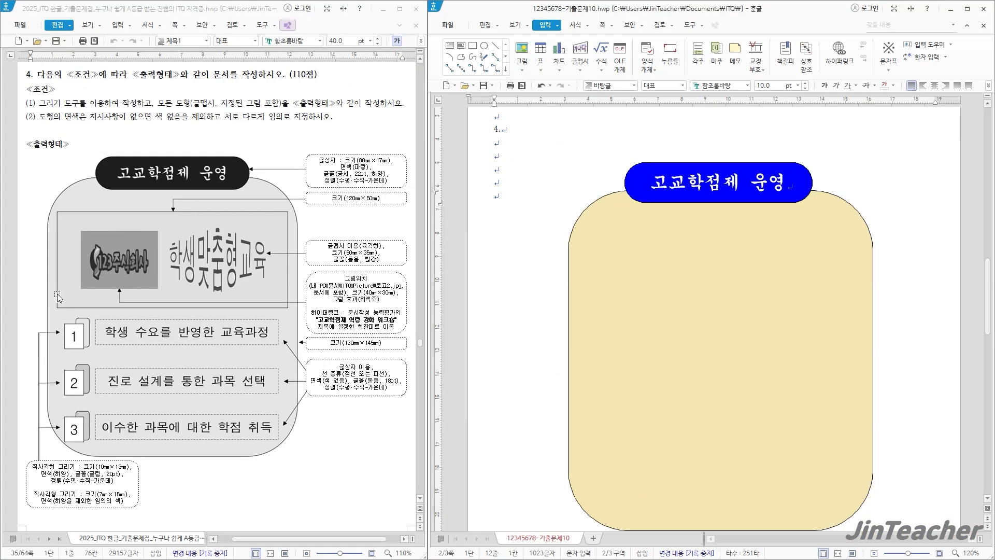
# Draw a rectangle below the title box and set its size to 120 mm wide and 50 mm high, size locked.
pyautogui.click(472, 45)
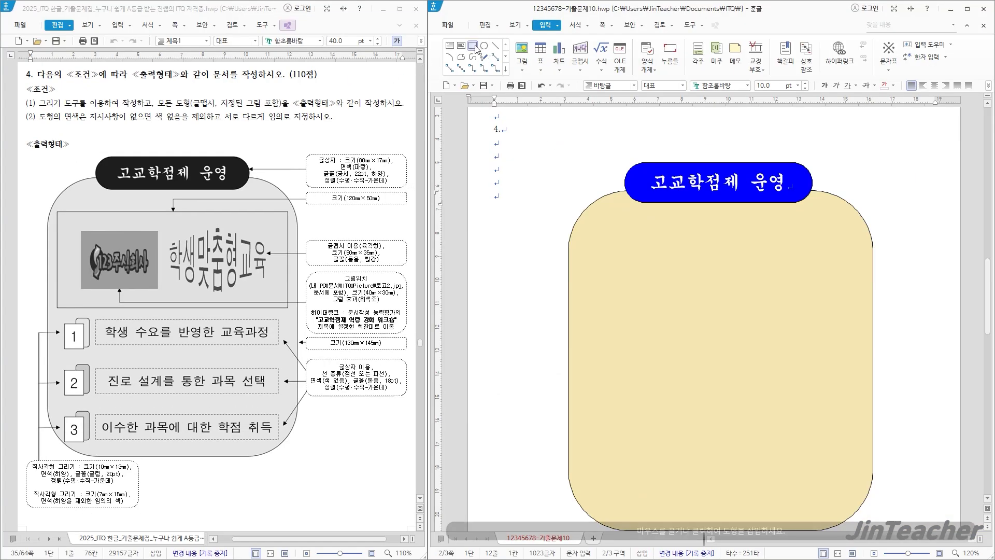
pyautogui.moveTo(591, 228); pyautogui.dragTo(843, 332)
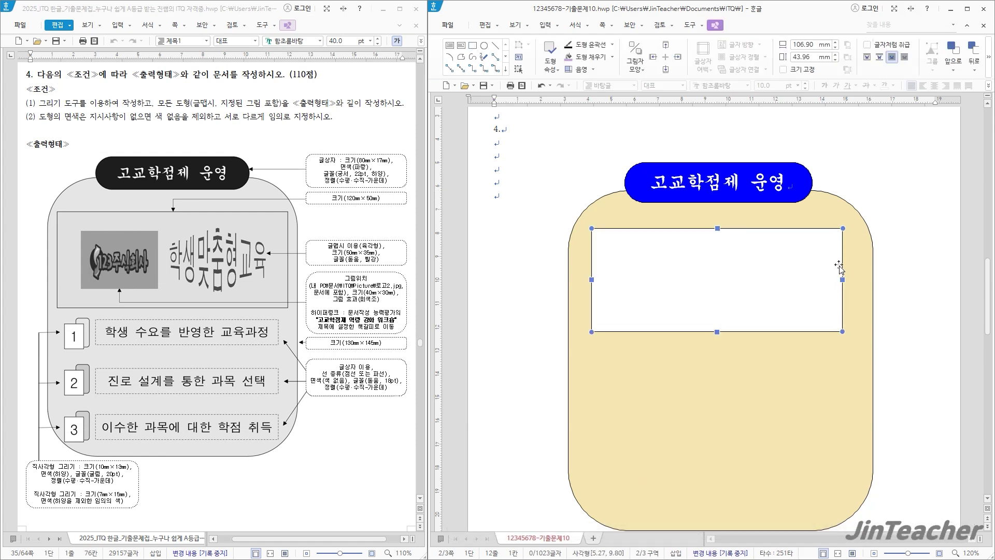
pyautogui.doubleClick(840, 267)
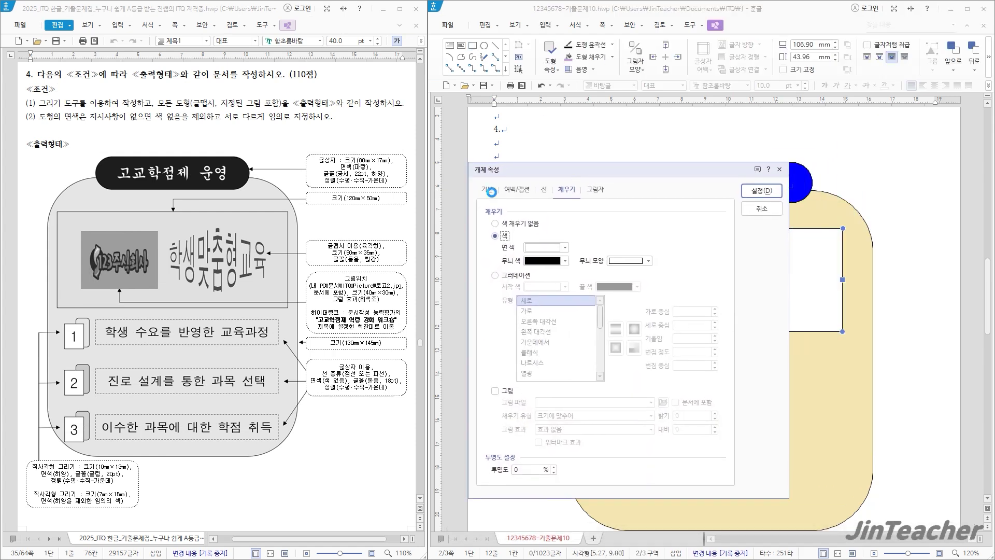
pyautogui.click(488, 190)
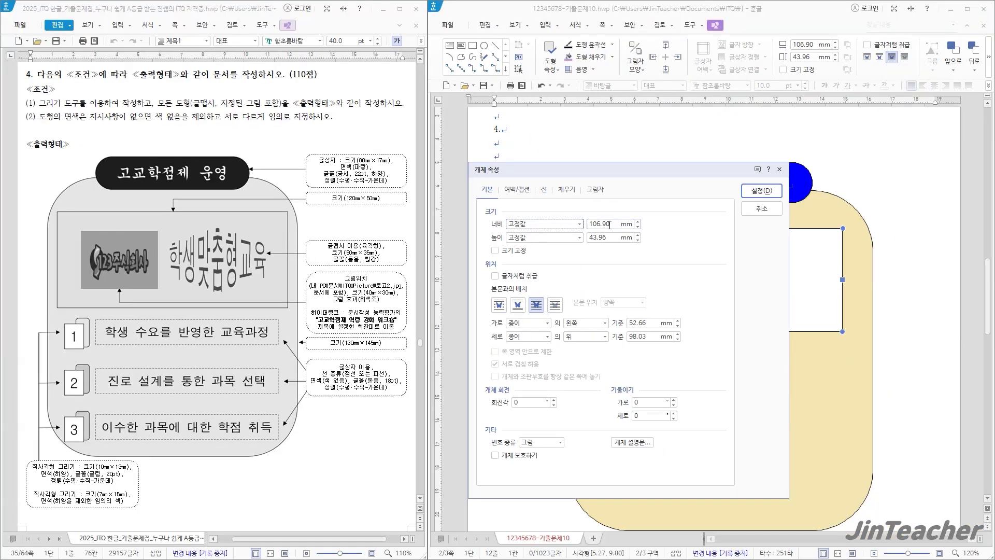
pyautogui.press('Tab')
pyautogui.write('120')
pyautogui.press('Tab')
pyautogui.click(495, 250)
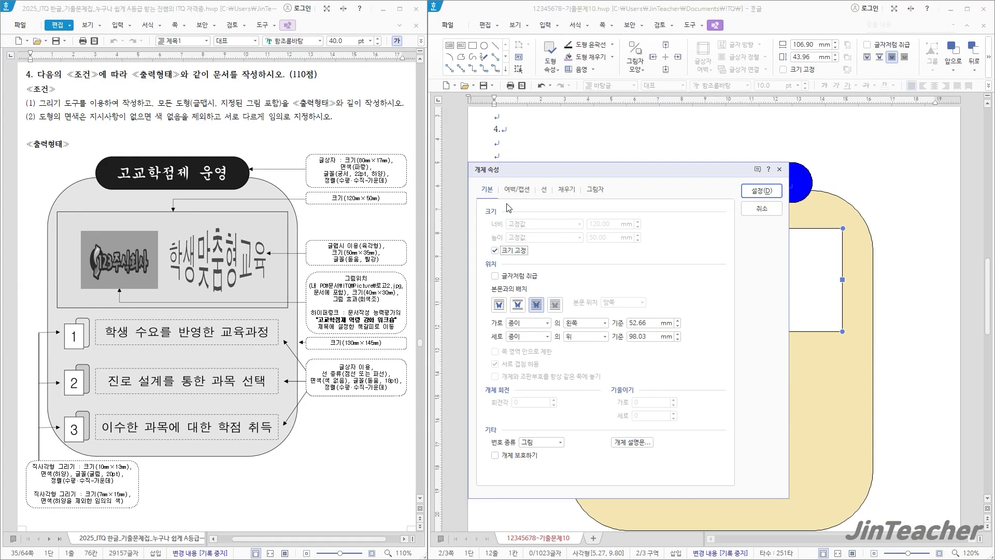
# Fill the 120 × 50 mm rectangle with pale blue.
pyautogui.click(567, 190)
pyautogui.click(564, 247)
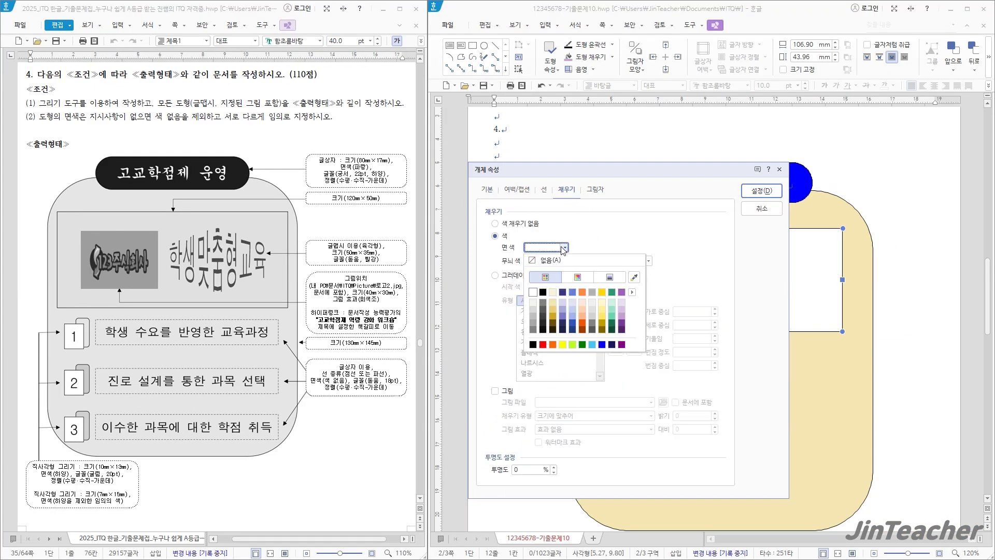
pyautogui.click(572, 301)
pyautogui.click(761, 191)
# Centre the pale blue rectangle horizontally within the rounded rectangle, nudging it slightly down below the title box.
pyautogui.moveTo(771, 277); pyautogui.dragTo(761, 277)
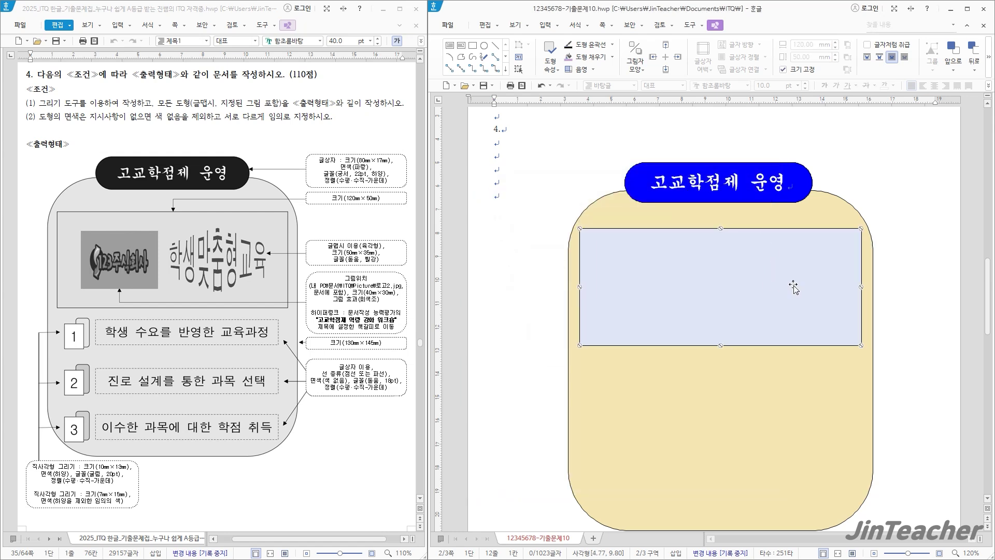
pyautogui.press('Right')
pyautogui.press('Down')
pyautogui.press('Down')
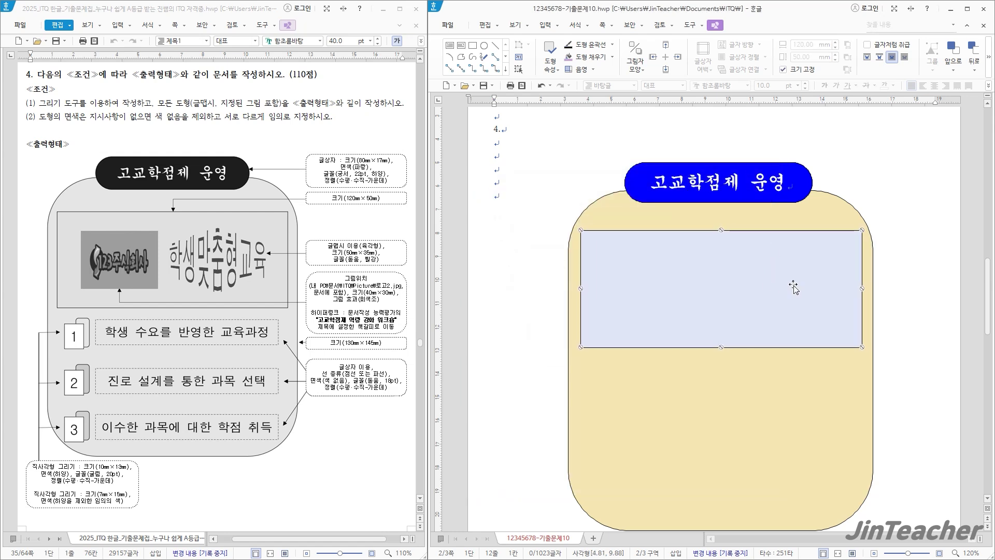
pyautogui.click(526, 207)
# Insert the picture 로고2 from the ITQ Picture folder at about 54 × 20 mm, overlapping the pale blue rectangle's left edge.
pyautogui.scroll(-1, 537, 211)
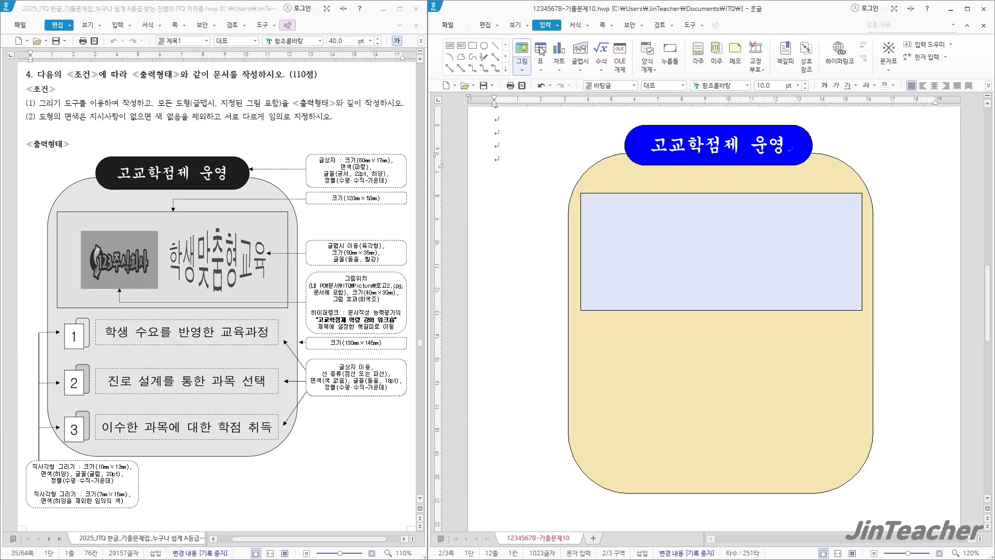
pyautogui.click(522, 49)
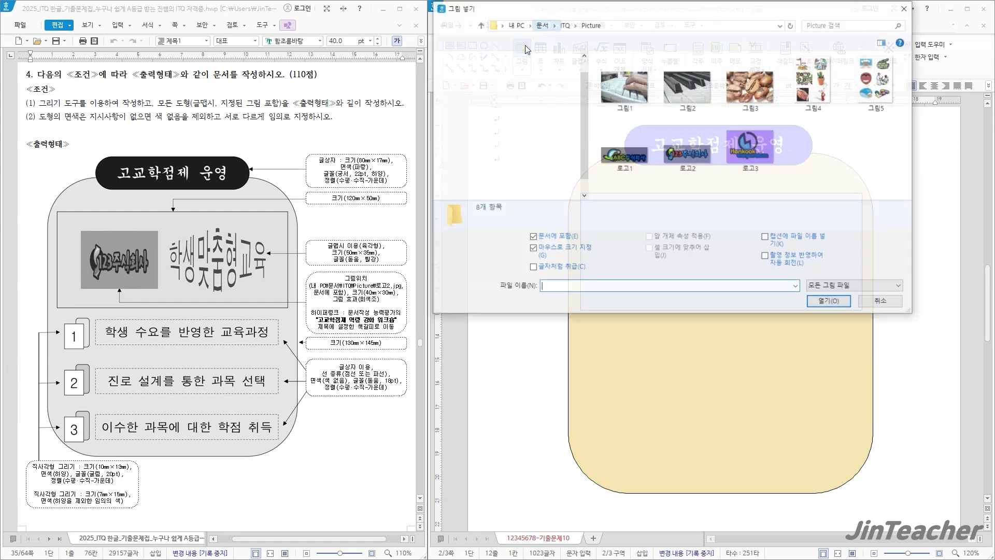
pyautogui.click(688, 154)
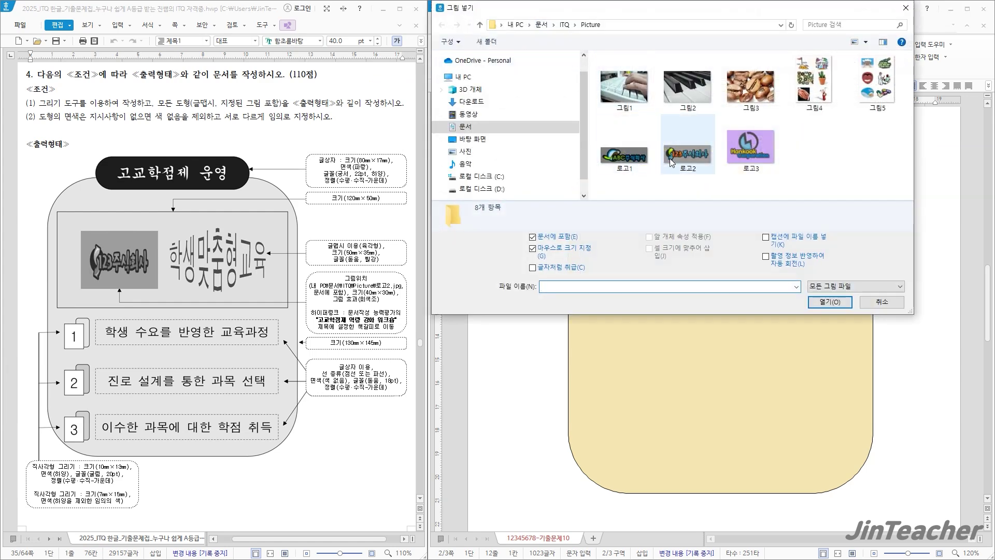
pyautogui.click(823, 305)
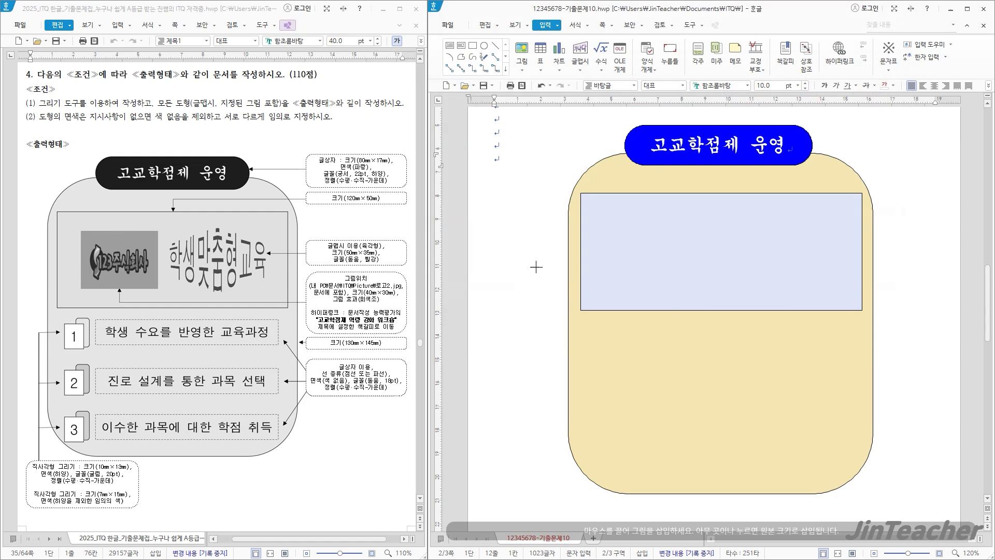
pyautogui.moveTo(516, 235); pyautogui.dragTo(643, 283)
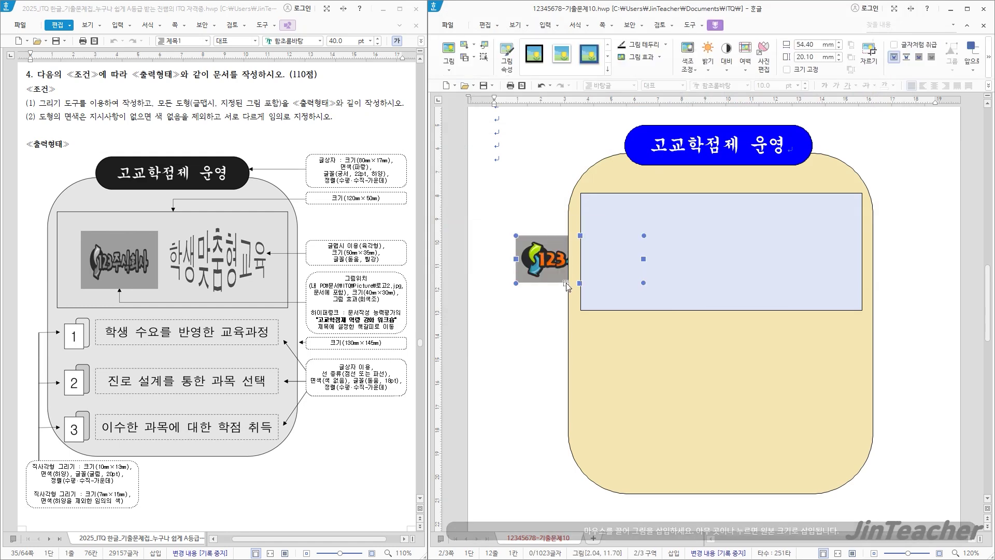
# Set the logo picture's size to 40 mm wide and 30 mm high, lock the size and place it in front of text.
pyautogui.doubleClick(547, 260)
pyautogui.moveTo(616, 125); pyautogui.dragTo(500, 182)
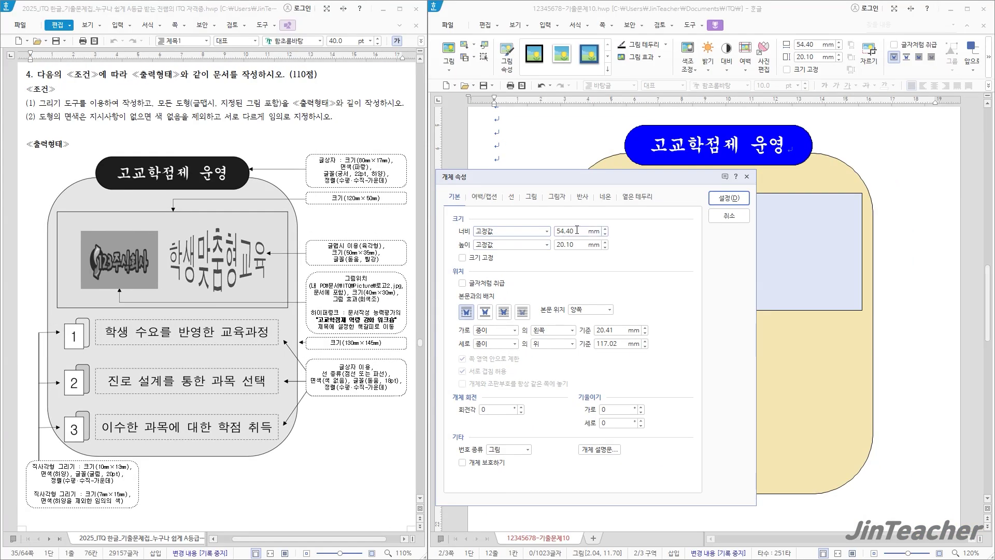
pyautogui.doubleClick(577, 230)
pyautogui.write('40')
pyautogui.press('Tab')
pyautogui.press('Tab')
pyautogui.write('3')
pyautogui.click(486, 263)
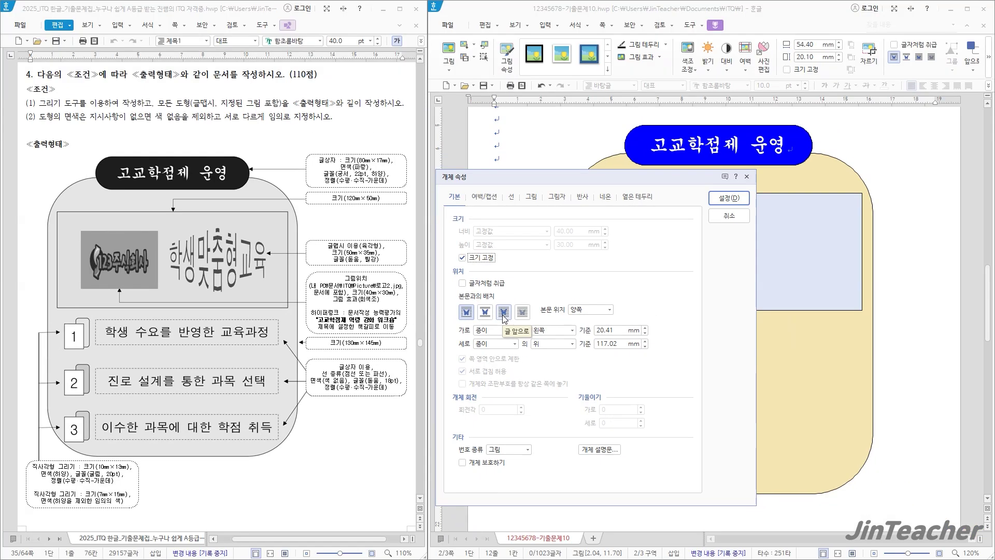
pyautogui.click(503, 316)
# Apply the grayscale (회색조) picture effect to the logo.
pyautogui.click(531, 197)
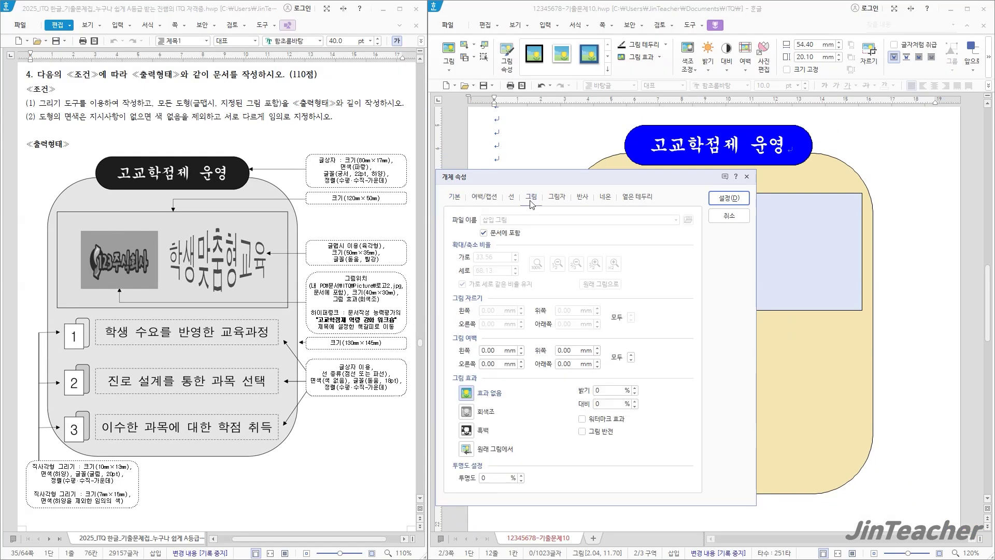
pyautogui.click(472, 415)
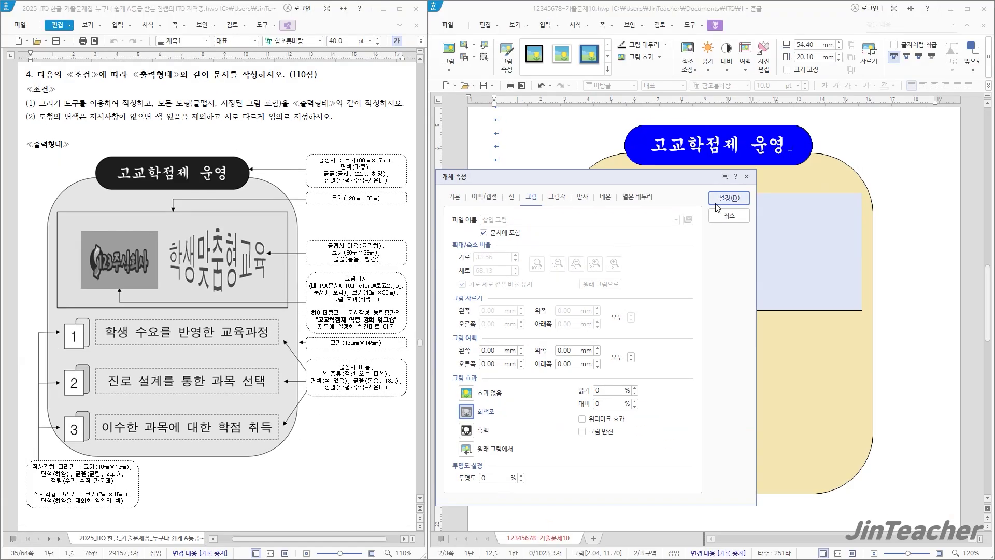
pyautogui.click(731, 200)
# Move the logo into the left half of the pale blue rectangle, nudging it slightly up and to the right.
pyautogui.moveTo(580, 270); pyautogui.dragTo(664, 252)
pyautogui.press('Up')
pyautogui.press('Up')
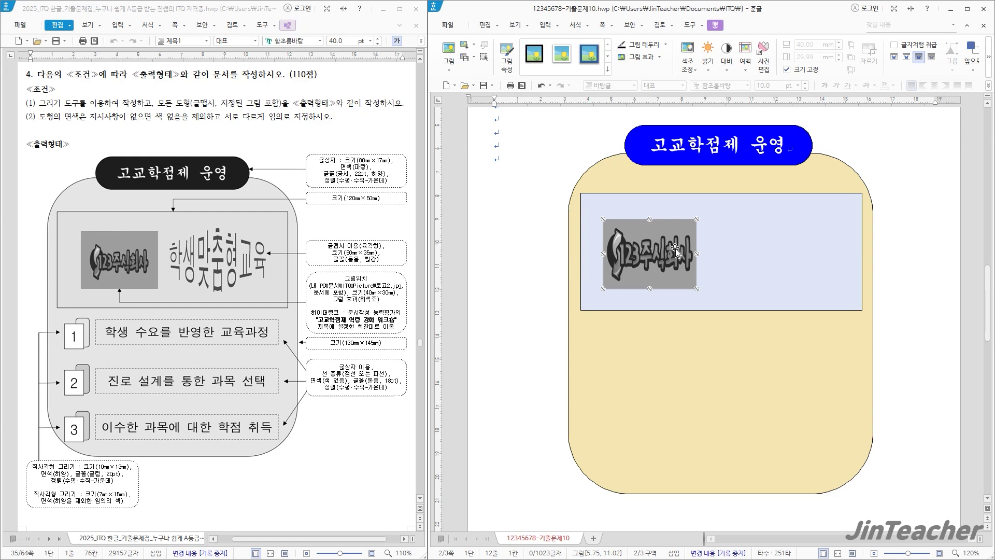
pyautogui.press('Right')
pyautogui.click(576, 205)
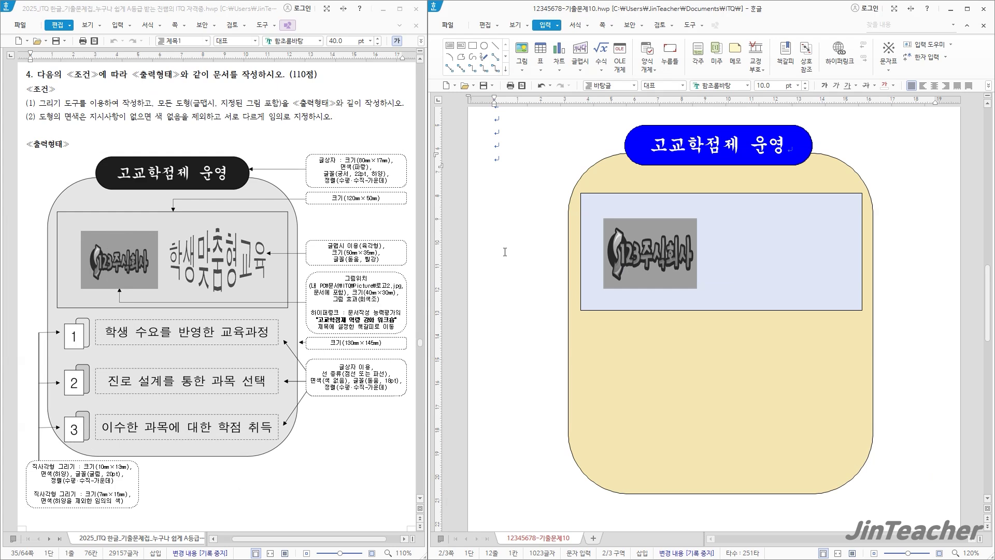
# Add a bookmark named 학점 at the start of the title 고교학점제 역량 강화 워크숍 on the last page.
pyautogui.scroll(-5, 505, 252)
pyautogui.scroll(-5, 505, 252)
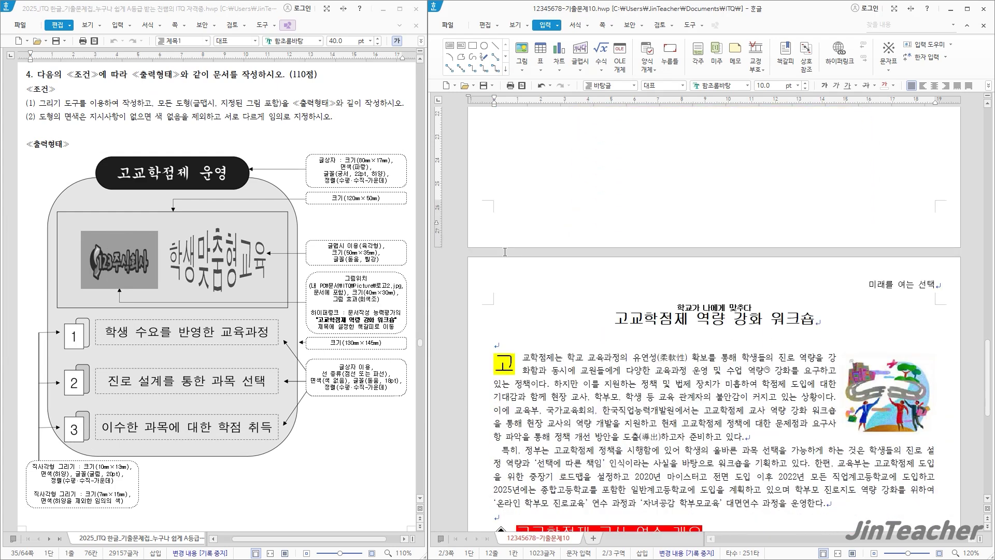
pyautogui.click(622, 214)
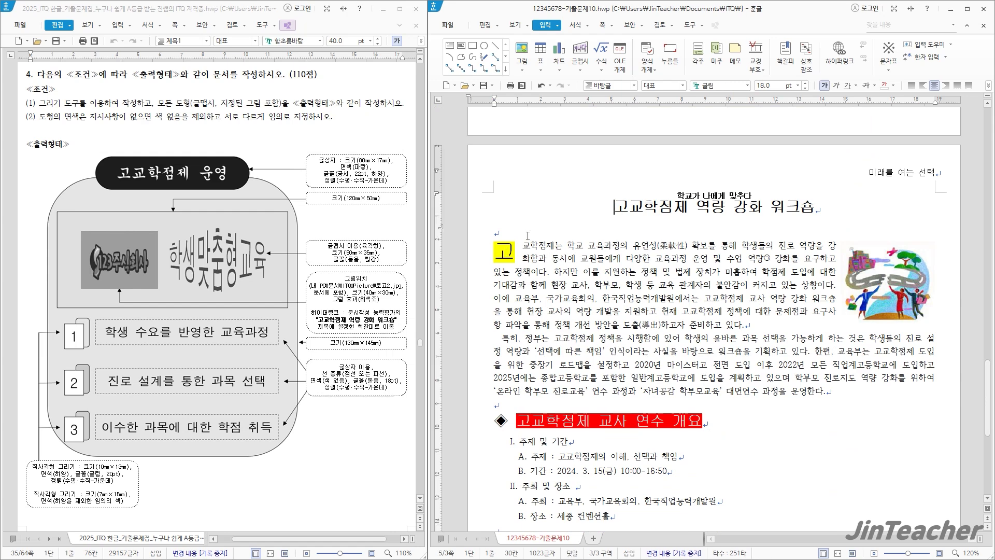
pyautogui.scroll(-8, 340, 302)
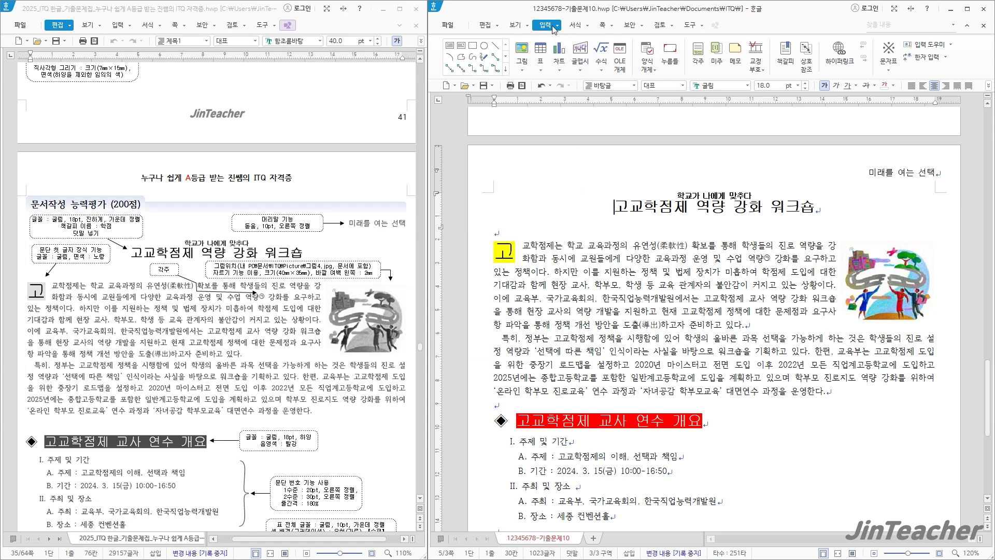
pyautogui.click(785, 55)
pyautogui.write('ㅎ')
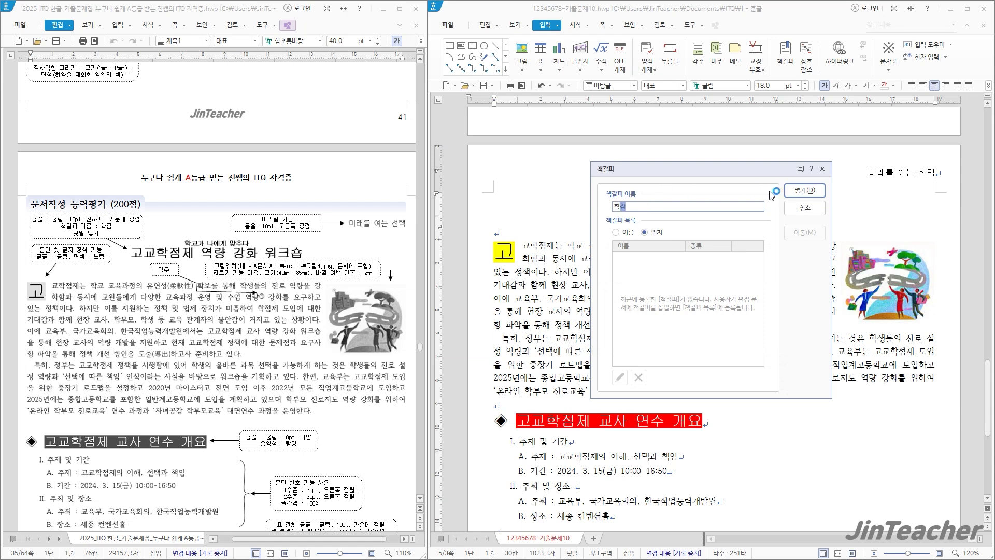
pyautogui.click(794, 192)
# Hyperlink the logo picture in the question 4 drawing to the 학점 bookmark of the current document.
pyautogui.scroll(10, 591, 216)
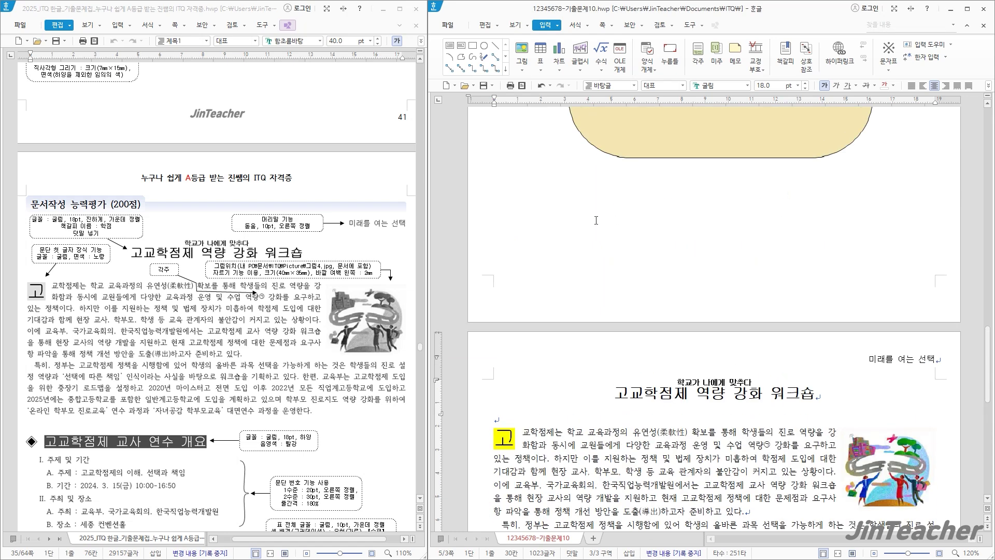
pyautogui.scroll(8, 264, 294)
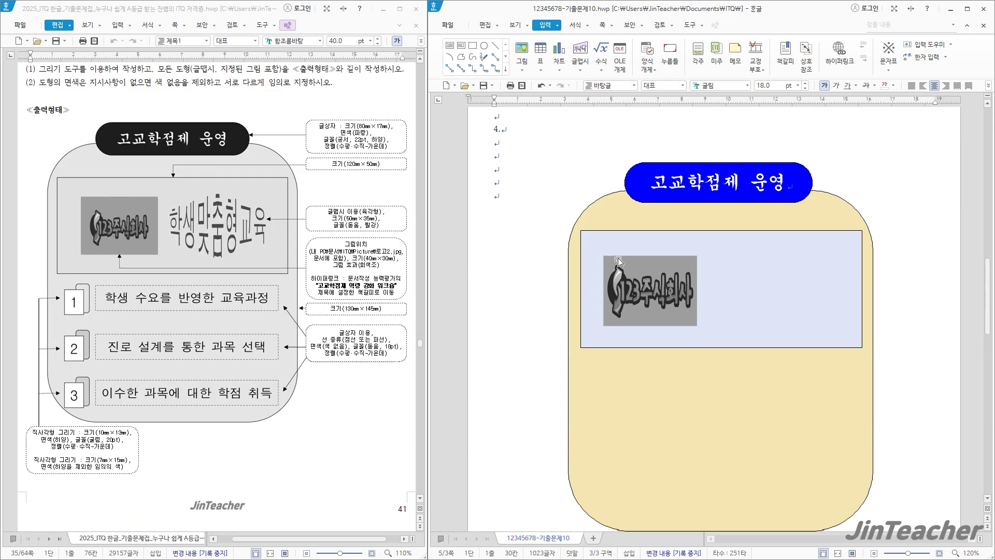
pyautogui.click(632, 280)
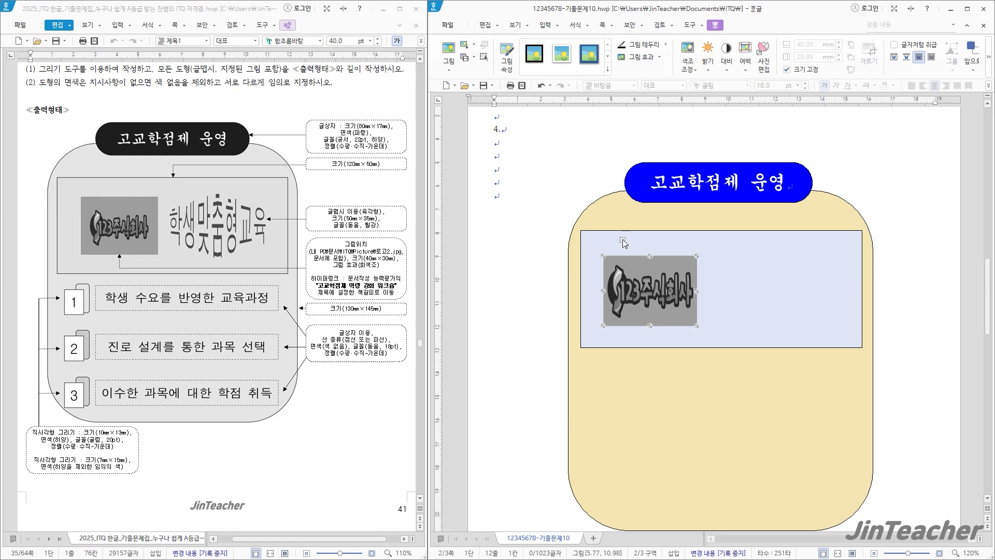
pyautogui.click(548, 27)
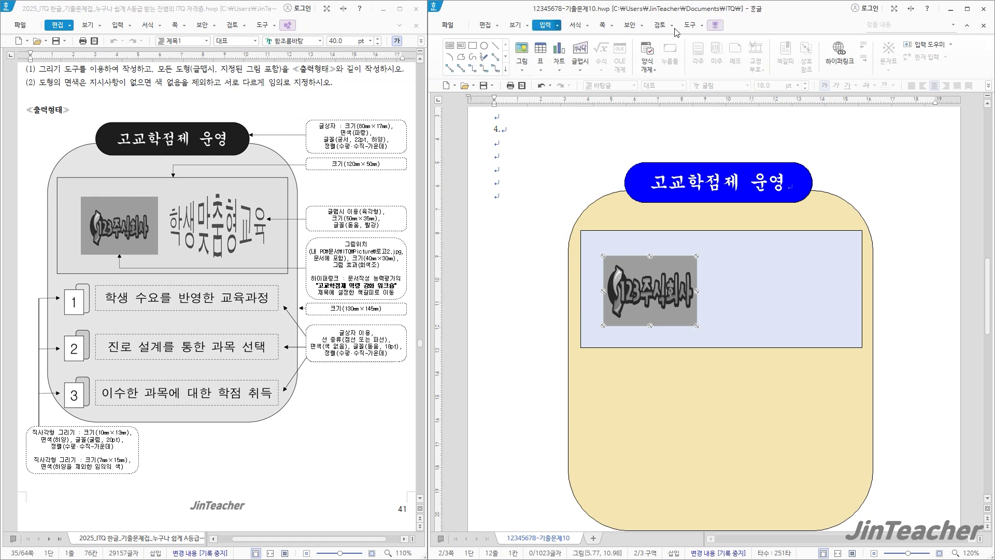
pyautogui.click(835, 50)
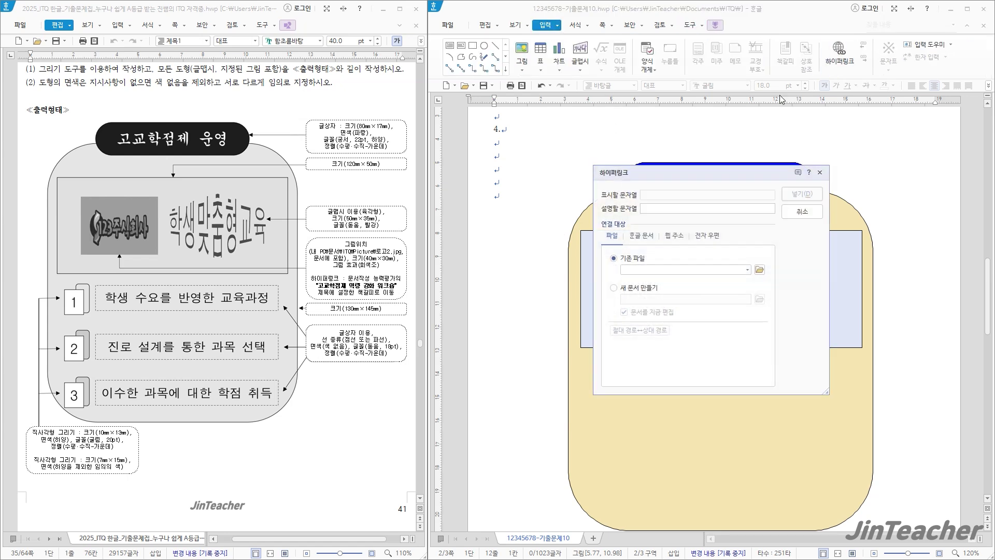
pyautogui.click(642, 239)
pyautogui.click(664, 318)
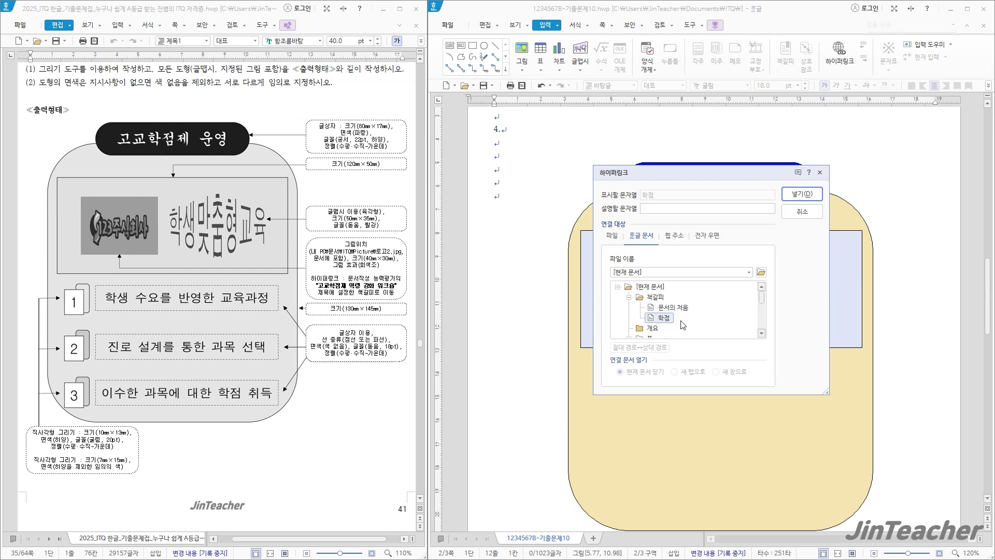
pyautogui.click(810, 195)
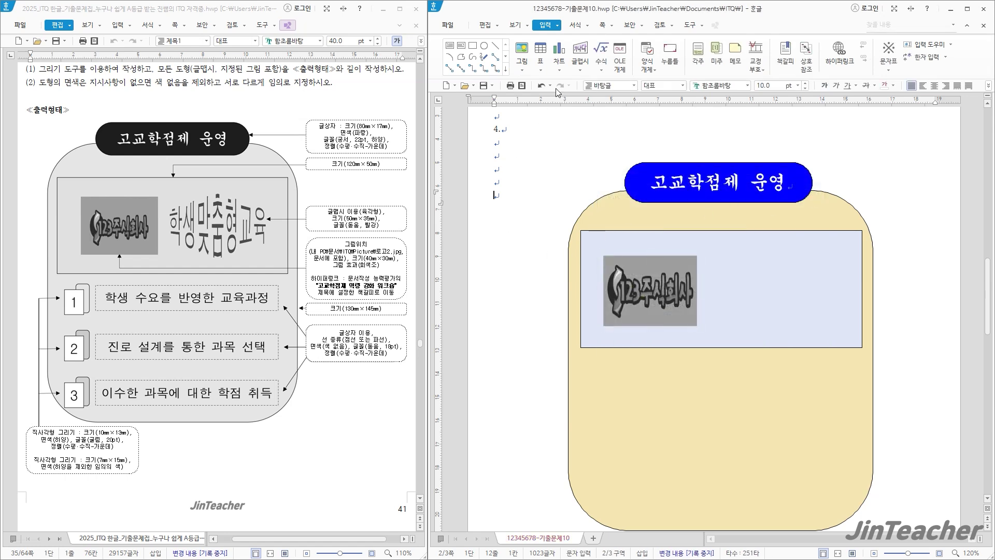
# Start a new WordArt (글맵시) object with the text 학점맞춤형교육 and open its shape choices.
pyautogui.click(580, 52)
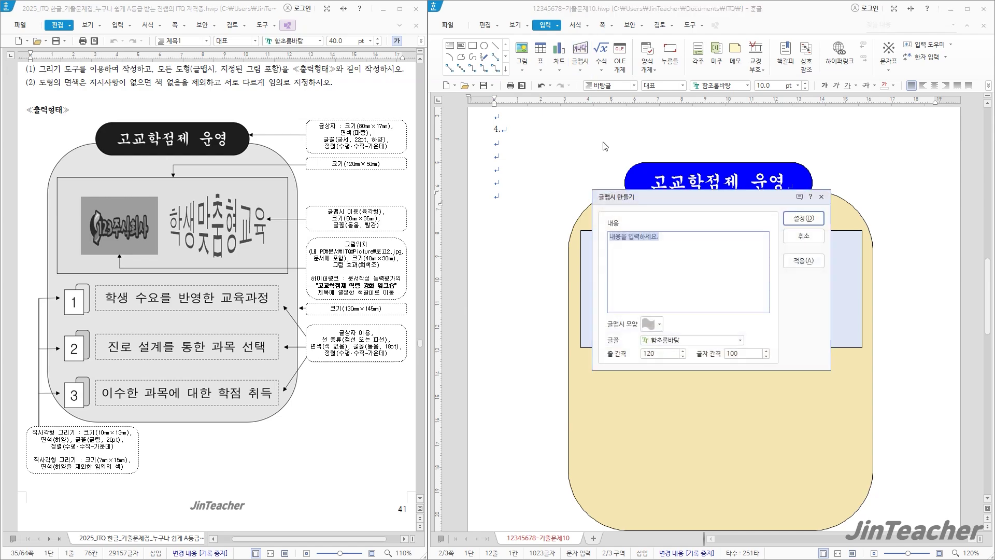
pyautogui.moveTo(629, 201); pyautogui.dragTo(463, 183)
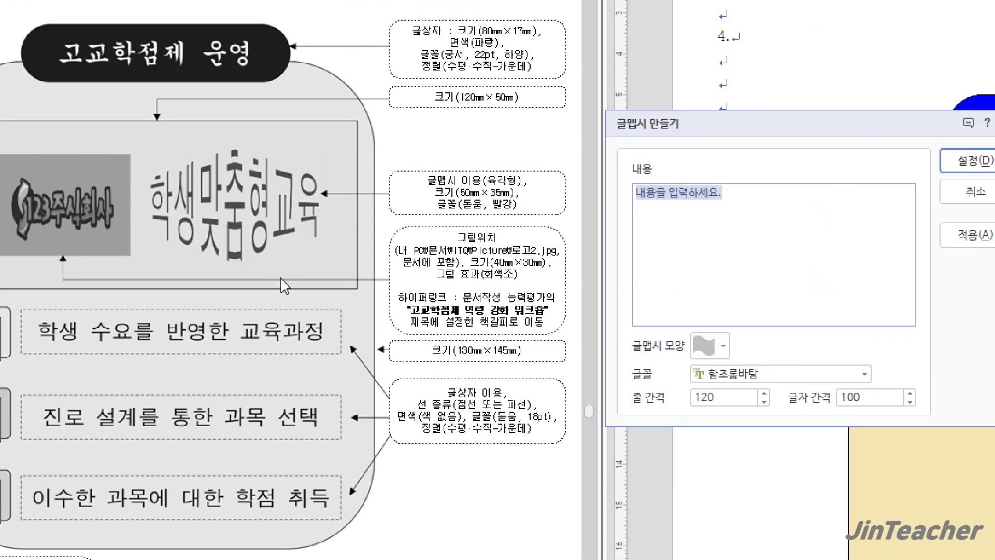
pyautogui.write('학점맞춤혀')
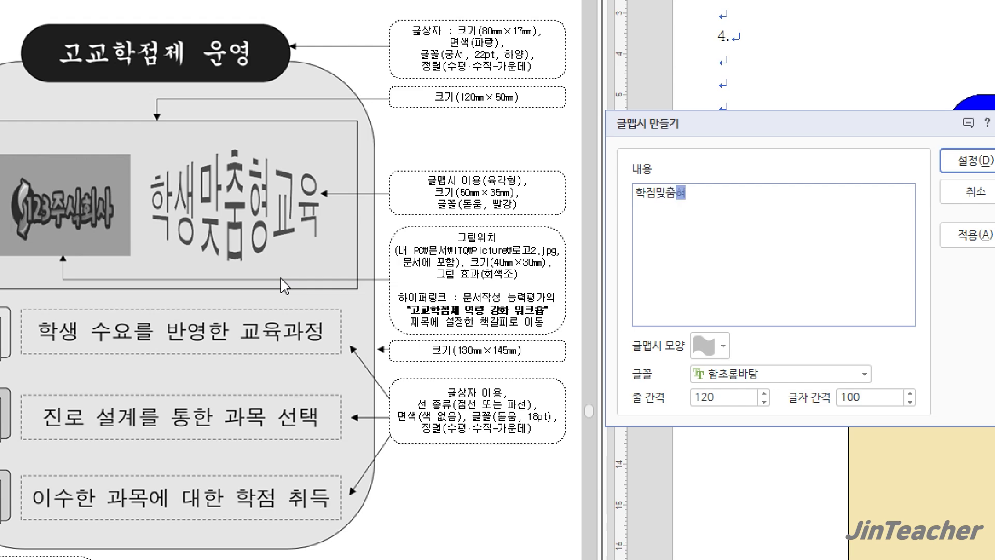
pyautogui.write('형교육')
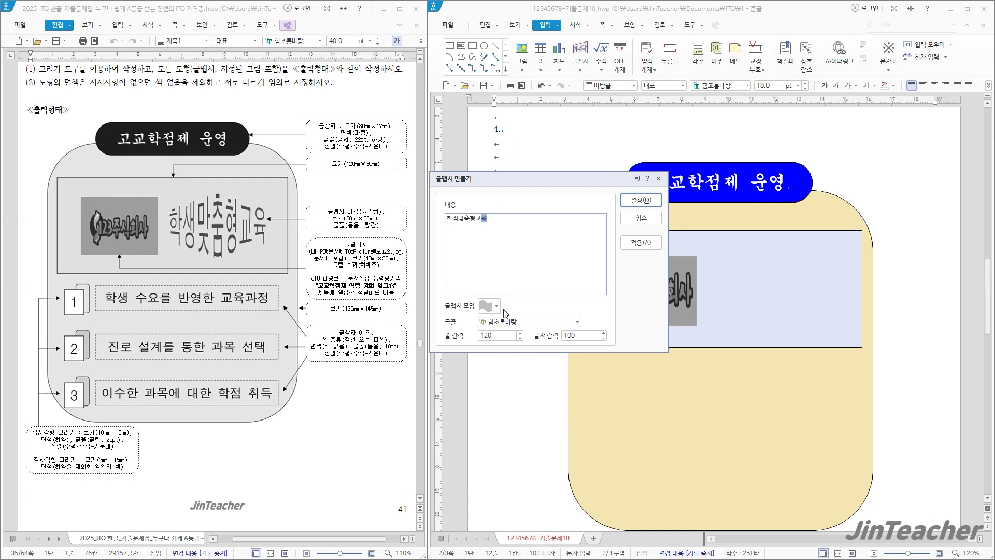
pyautogui.click(489, 306)
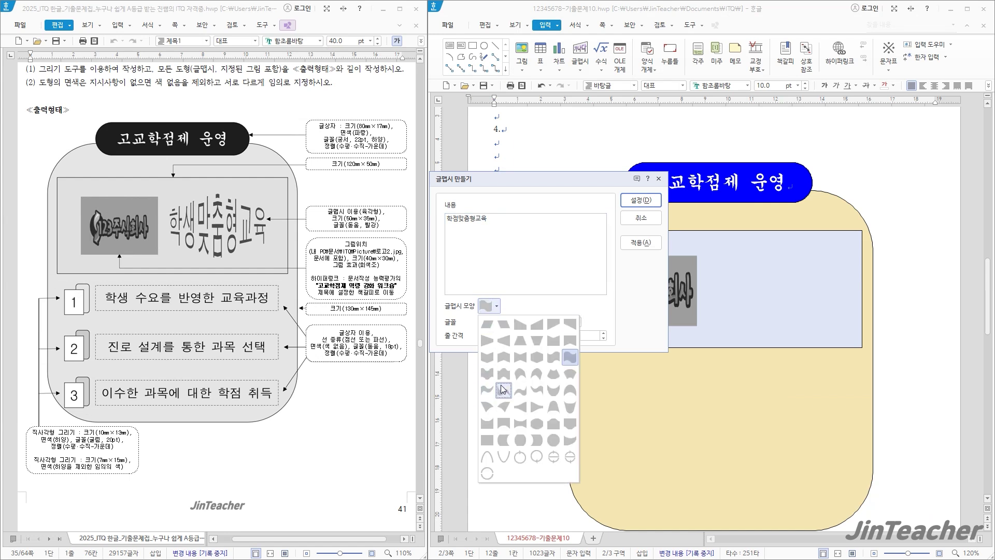
# Give the 학점맞춤형교육 word art the hexagon shape and the 돋움 font, and insert it.
pyautogui.click(537, 357)
pyautogui.click(578, 325)
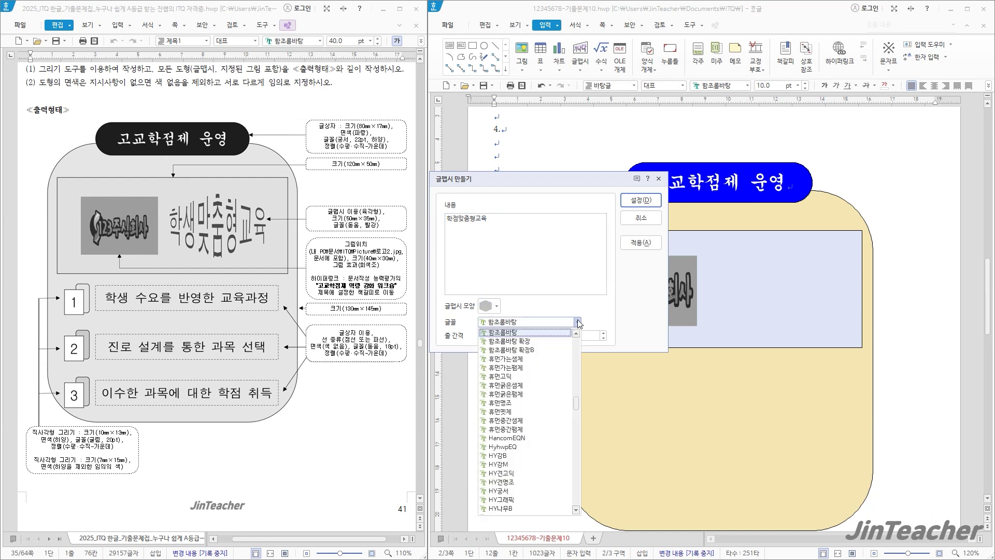
pyautogui.scroll(3, 545, 407)
pyautogui.scroll(15, 550, 411)
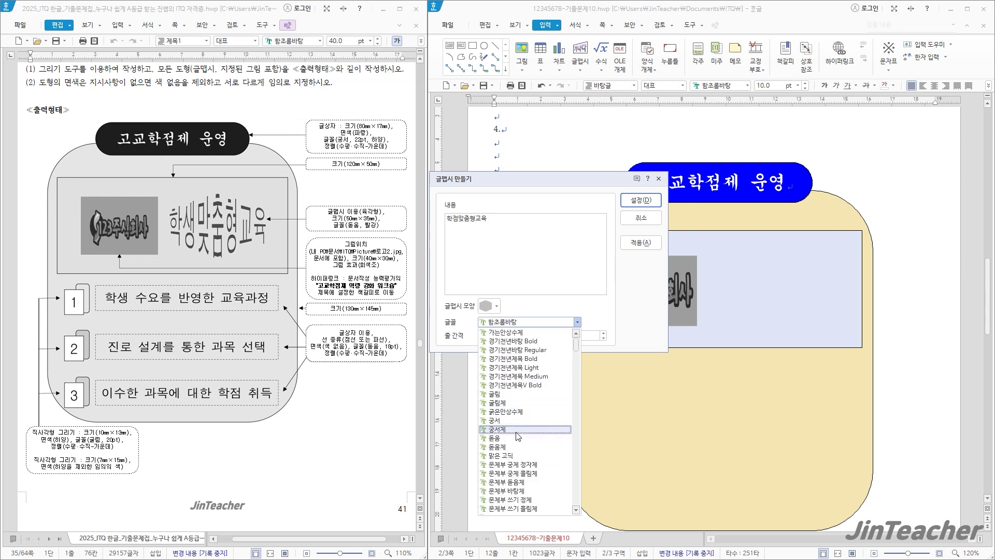
pyautogui.click(518, 439)
pyautogui.click(646, 200)
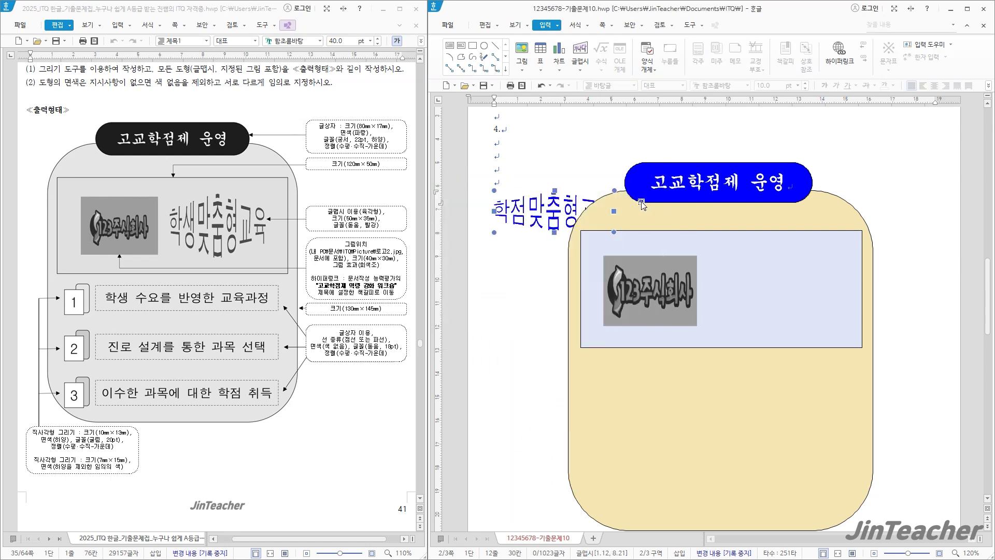
# Set the word art to 50 mm wide and 35 mm high with its size fixed, placed in front of text.
pyautogui.doubleClick(556, 219)
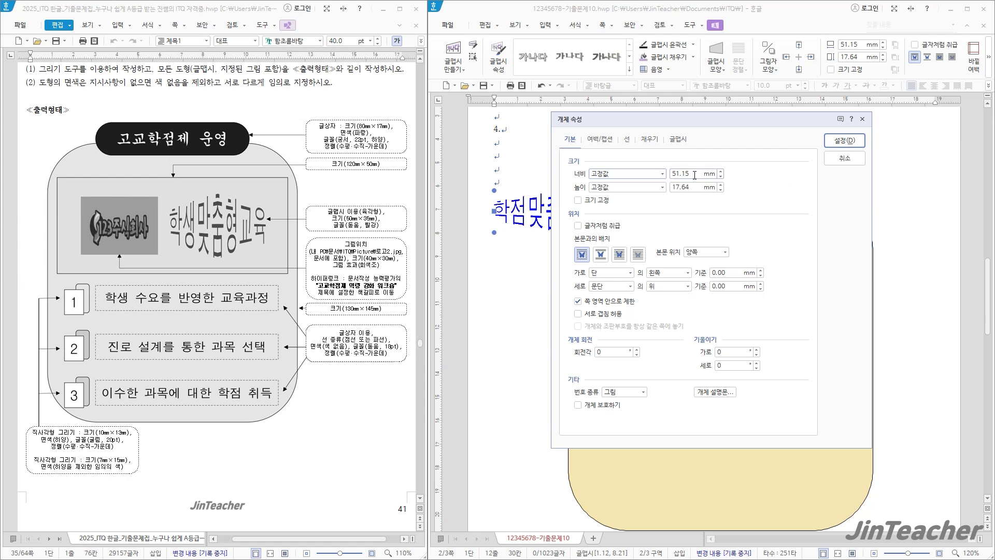
pyautogui.moveTo(941, 135); pyautogui.dragTo(832, 129)
pyautogui.write('50')
pyautogui.press('Tab')
pyautogui.write('35')
pyautogui.click(578, 200)
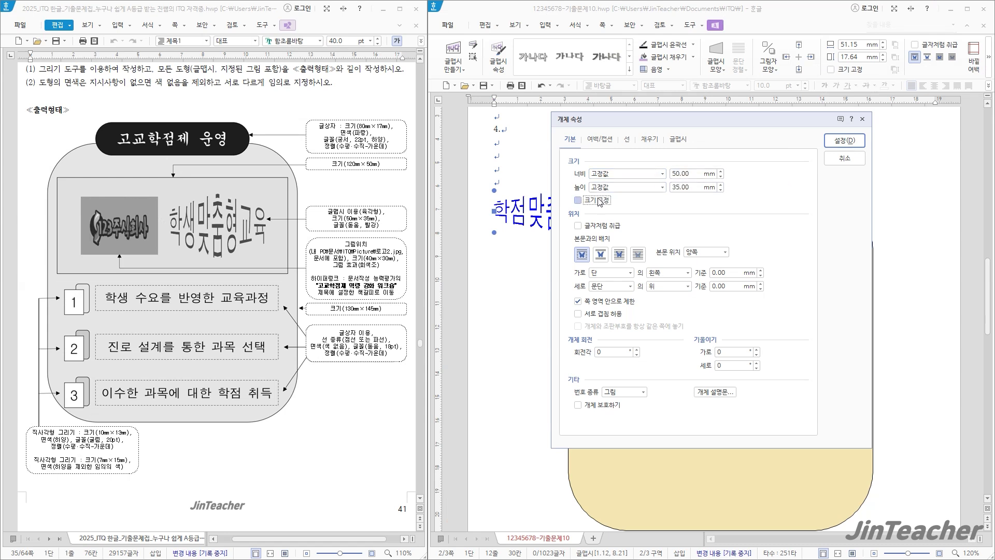
pyautogui.click(619, 255)
# Fill the word art with red and move it beside the logo, inside the light-blue rectangle's right half.
pyautogui.click(654, 140)
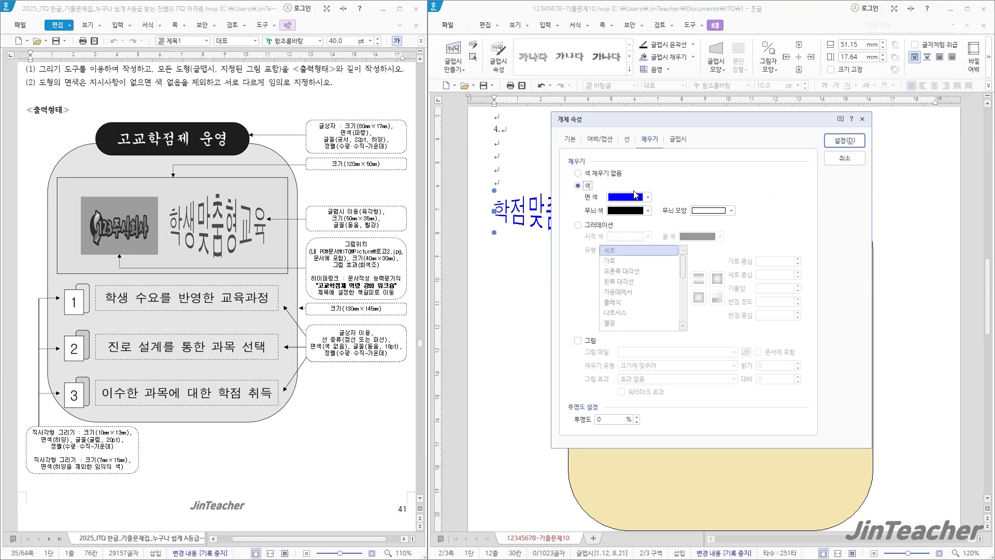
pyautogui.click(637, 196)
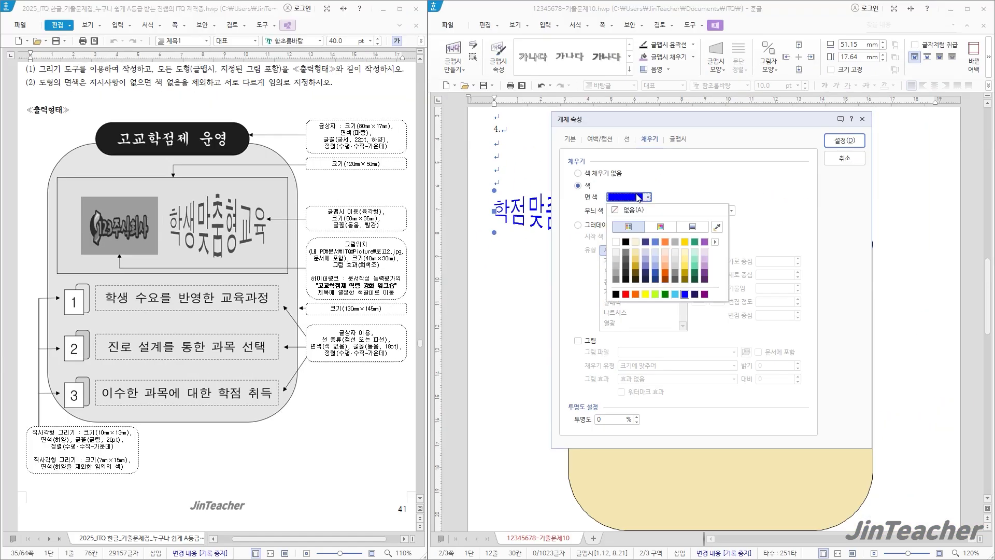
pyautogui.click(626, 293)
pyautogui.click(845, 140)
pyautogui.moveTo(559, 239); pyautogui.dragTo(787, 299)
pyautogui.click(504, 296)
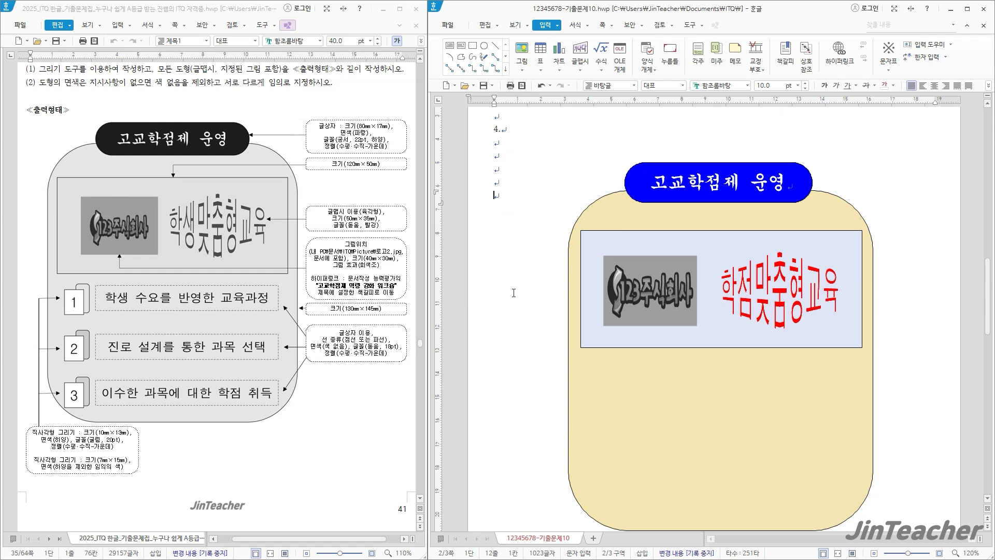
# Draw a rectangle about 21 × 29 mm in the blank area left of the beige rounded shape.
pyautogui.scroll(-1, 504, 296)
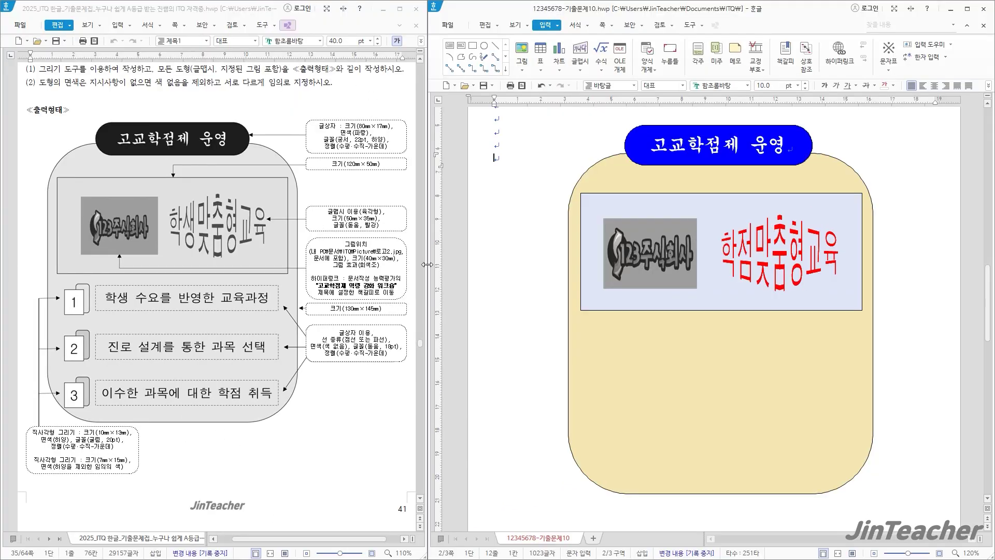
pyautogui.click(472, 46)
pyautogui.moveTo(503, 353); pyautogui.dragTo(553, 421)
# Set the new rectangle to 7 mm wide and 15 mm high and fix its size.
pyautogui.doubleClick(552, 407)
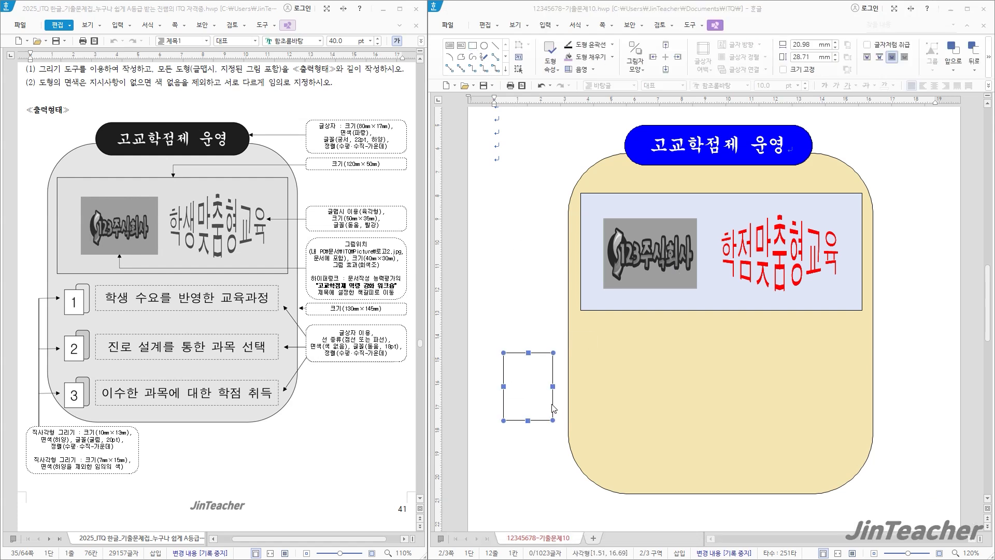
pyautogui.moveTo(607, 117); pyautogui.dragTo(514, 170)
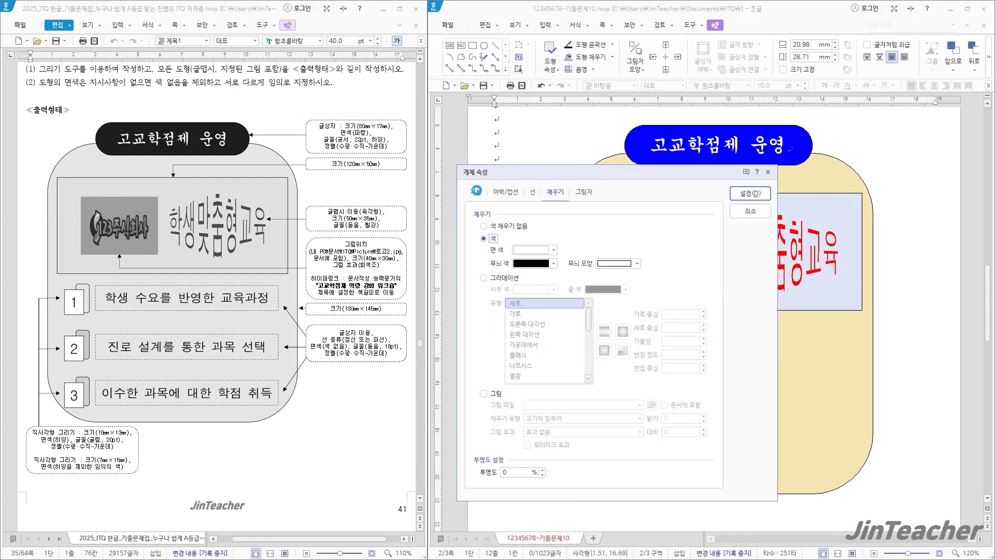
pyautogui.click(475, 191)
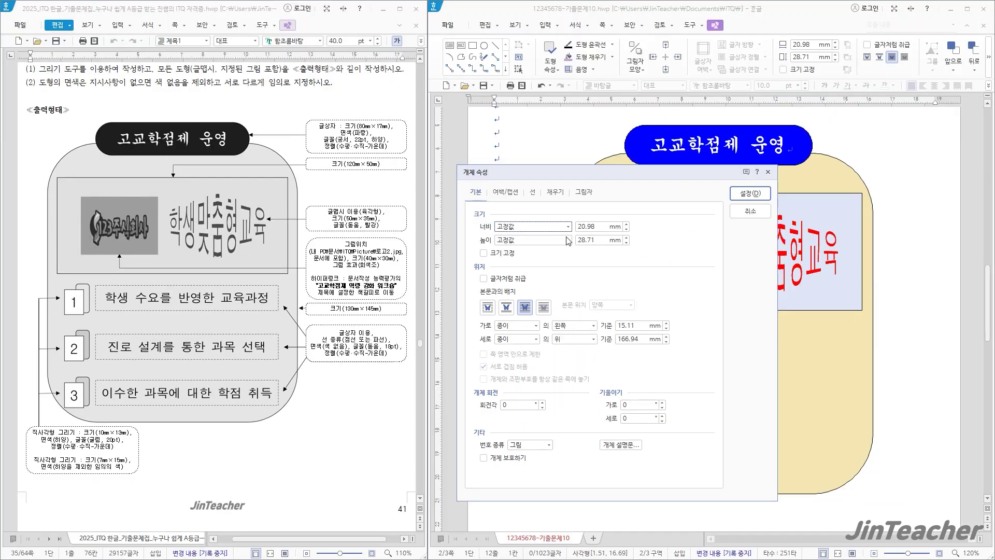
pyautogui.click(596, 228)
pyautogui.doubleClick(596, 227)
pyautogui.press('Tab')
pyautogui.write('15')
pyautogui.press('Tab')
pyautogui.click(501, 255)
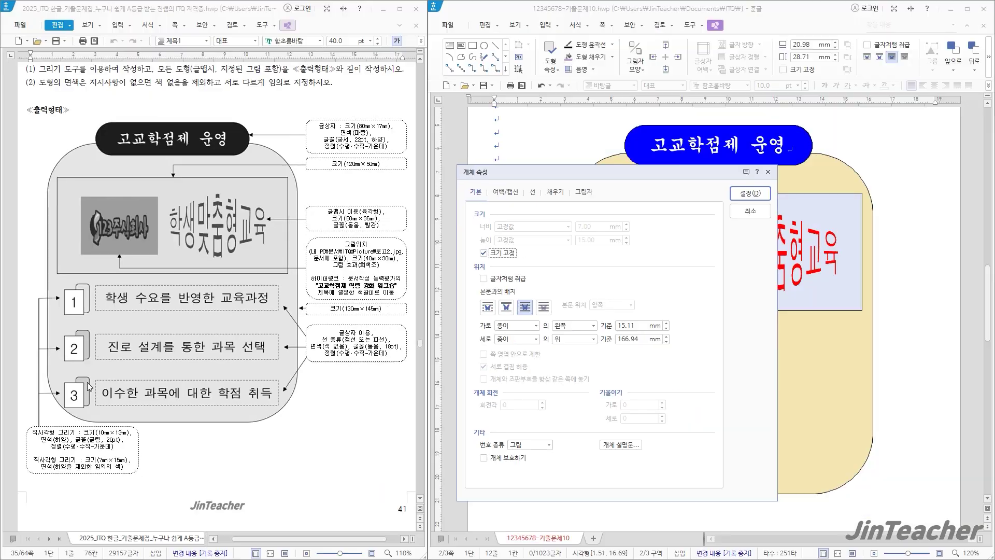
# Give the small rectangle rounded corners and a light grey fill, and place it on the beige shape below the logo.
pyautogui.click(532, 192)
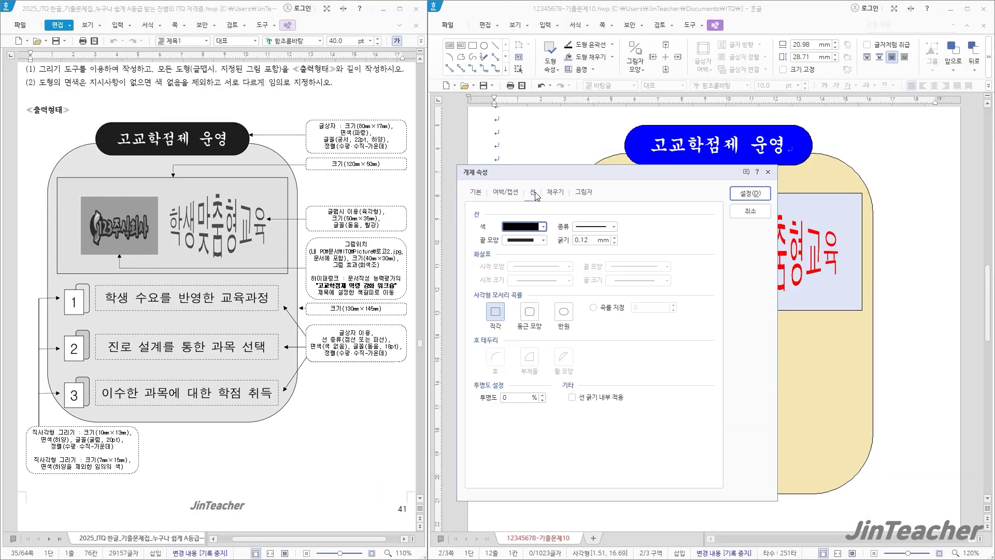
pyautogui.click(538, 313)
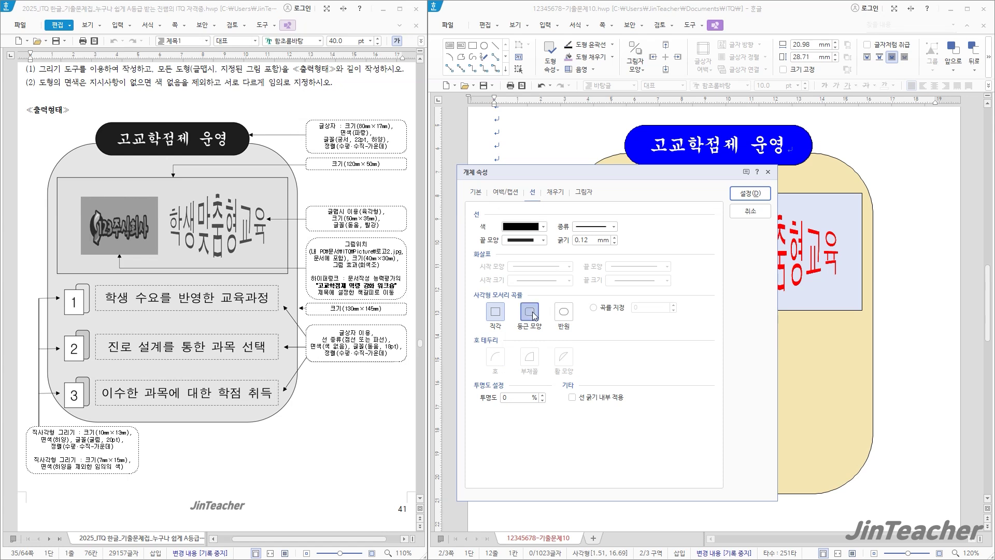
pyautogui.click(555, 193)
pyautogui.click(553, 251)
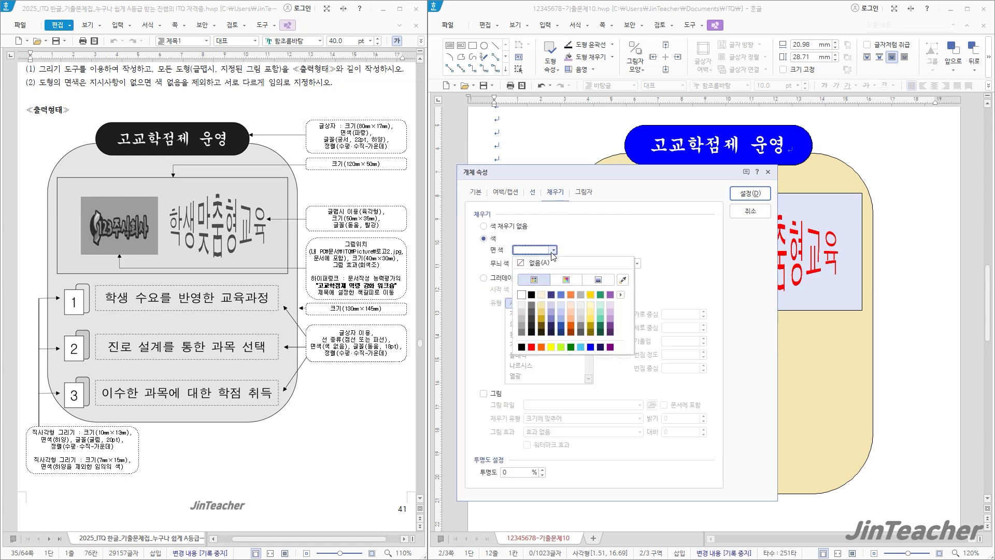
pyautogui.click(594, 312)
pyautogui.click(750, 193)
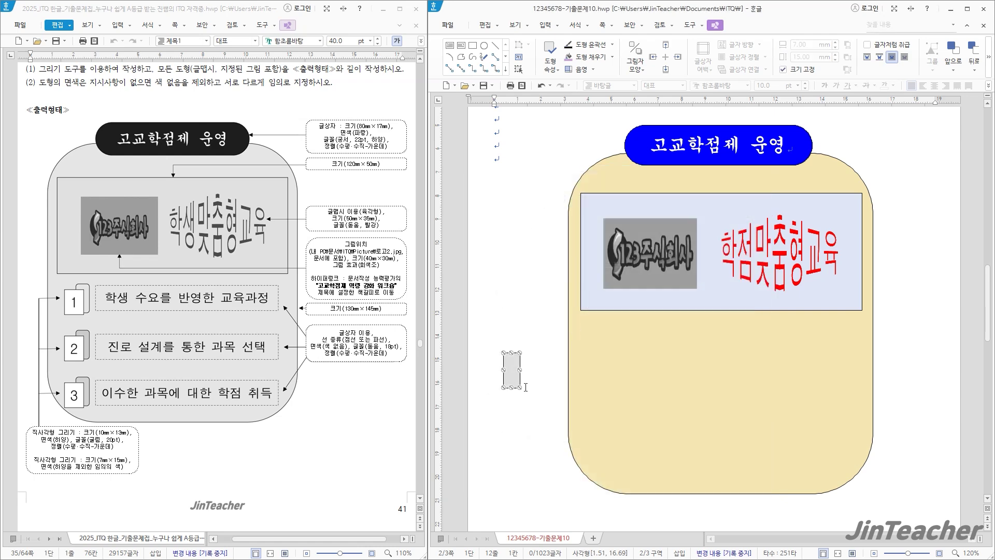
pyautogui.moveTo(519, 365); pyautogui.dragTo(612, 337)
# Insert a second rectangle left of the beige shape and fix its size at 10 mm wide and 13 mm high.
pyautogui.click(472, 45)
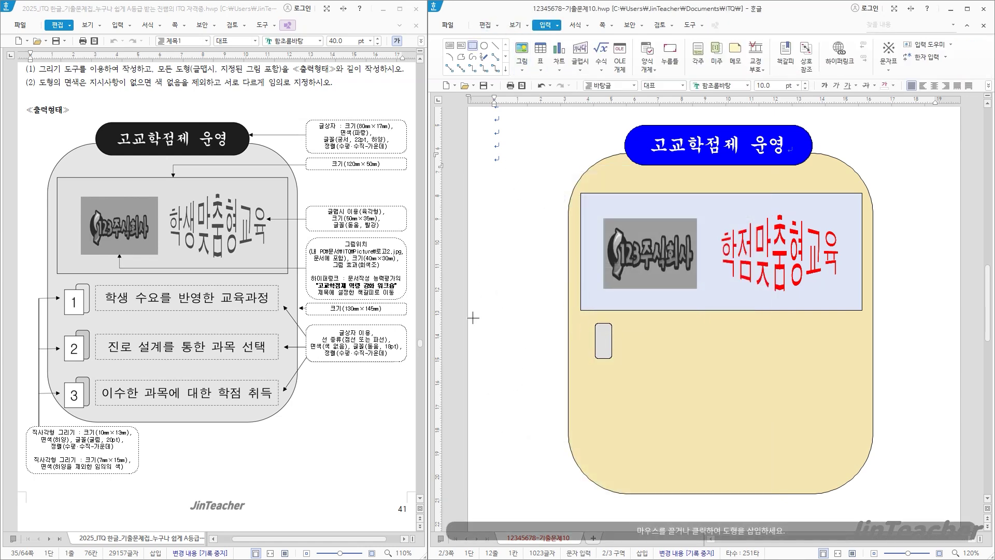
pyautogui.click(494, 338)
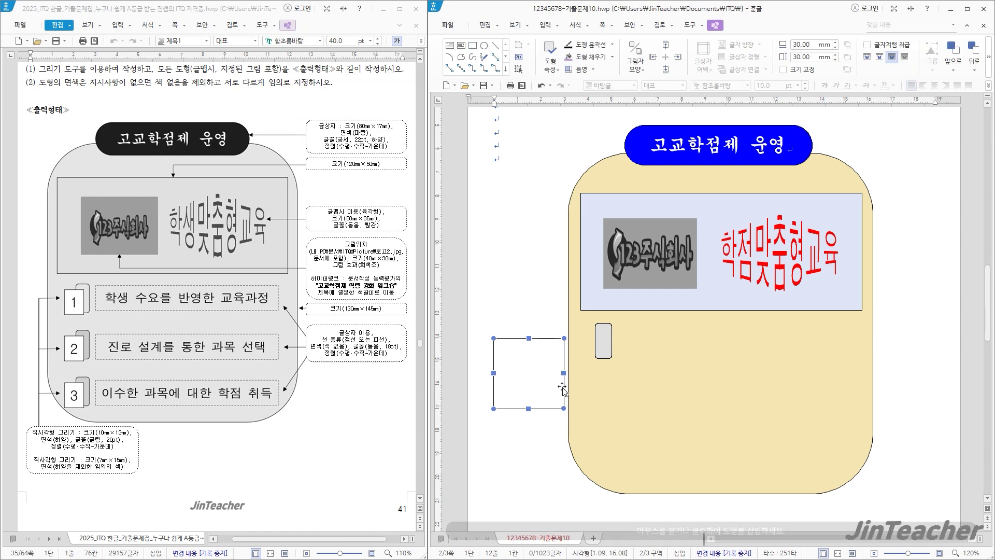
pyautogui.doubleClick(559, 389)
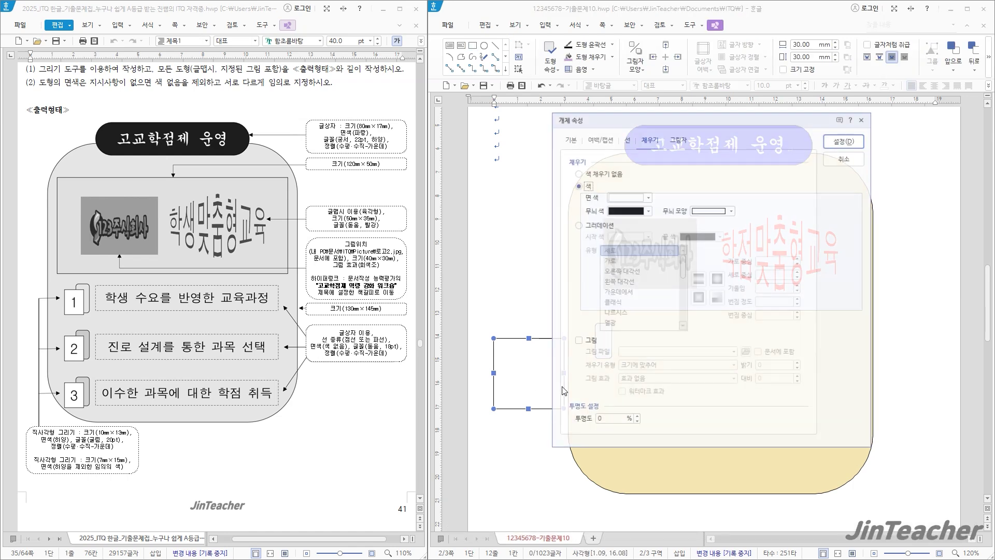
pyautogui.click(570, 140)
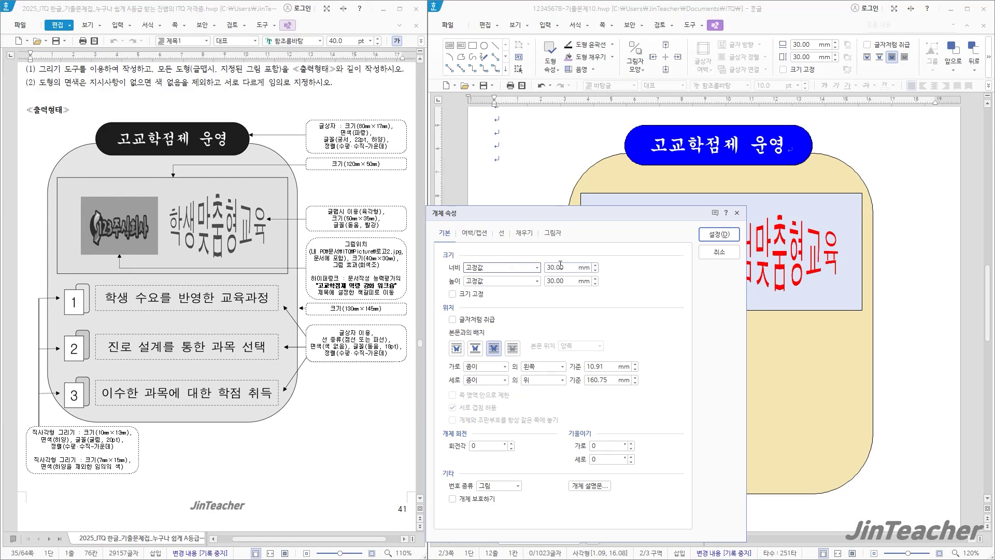
pyautogui.moveTo(558, 268); pyautogui.dragTo(504, 271)
pyautogui.moveTo(567, 268); pyautogui.dragTo(534, 269)
pyautogui.write('10')
pyautogui.press('Tab')
pyautogui.write('1')
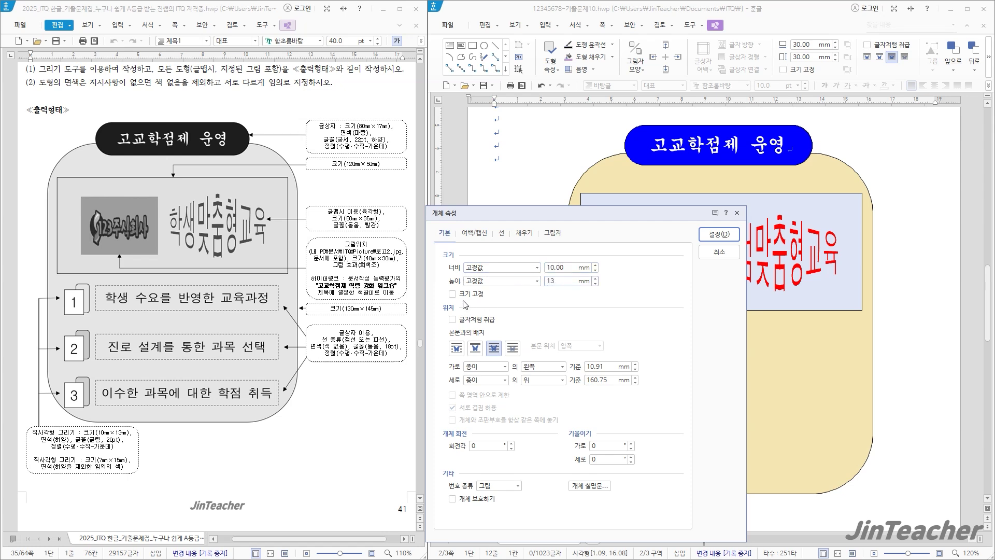
pyautogui.click(466, 298)
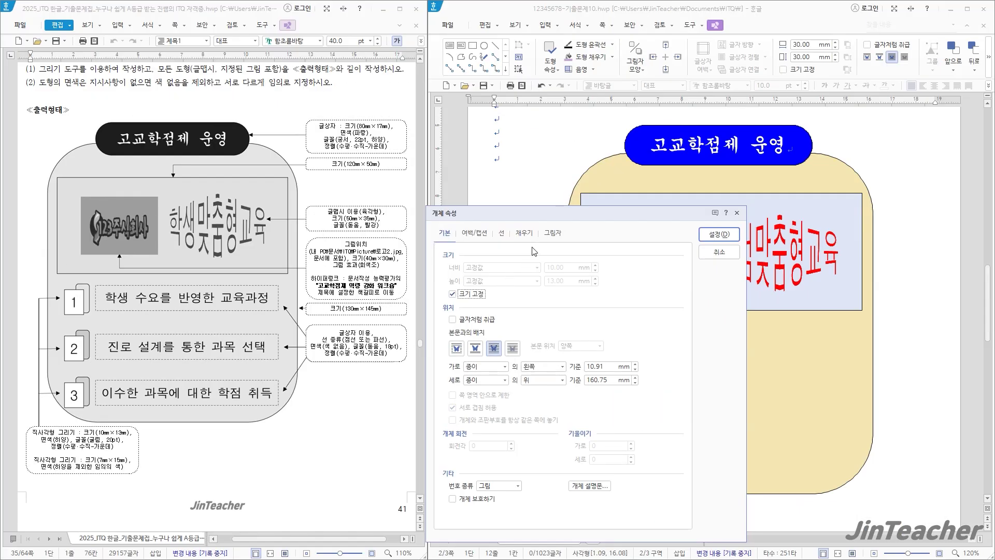
# Keep the second rectangle's face colour white and apply its properties.
pyautogui.click(530, 236)
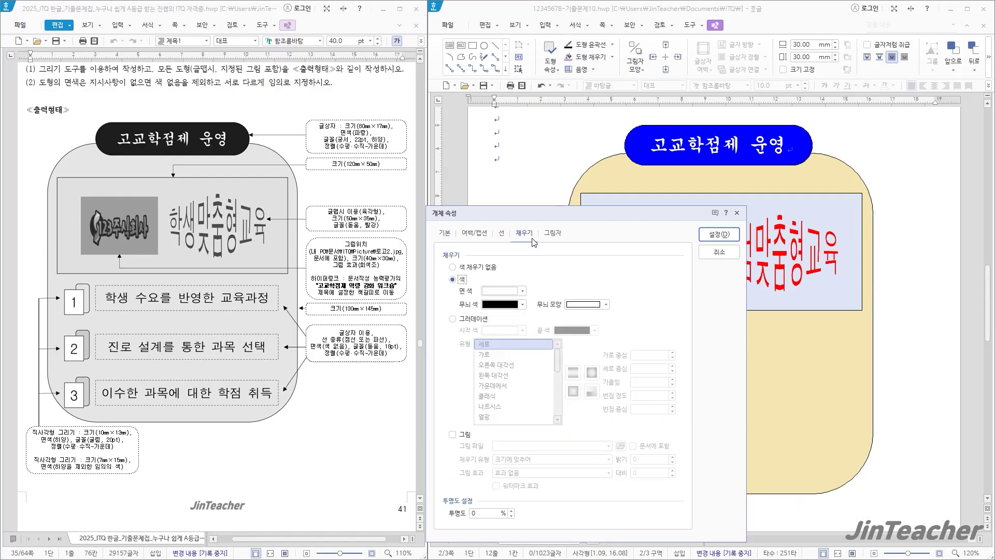
pyautogui.click(497, 292)
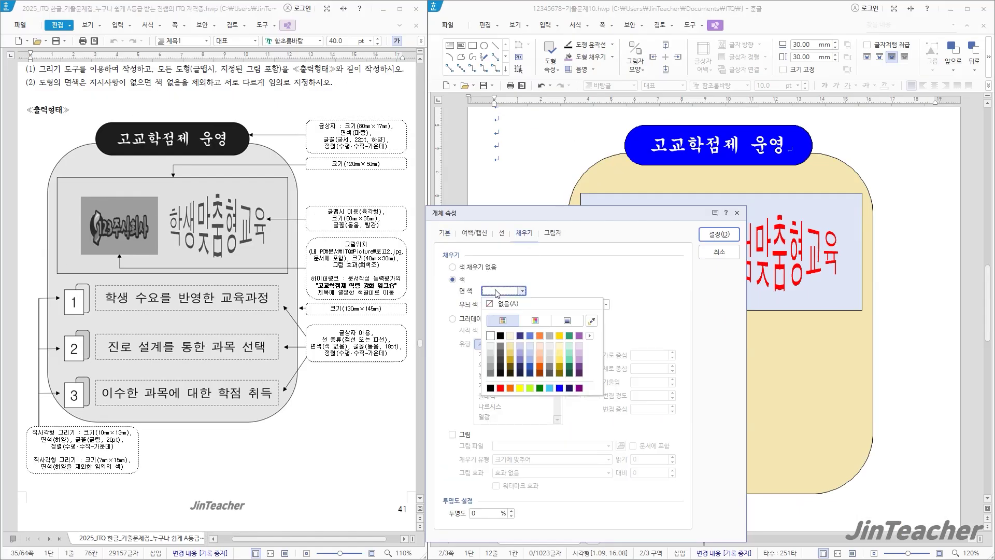
pyautogui.click(670, 298)
pyautogui.click(719, 233)
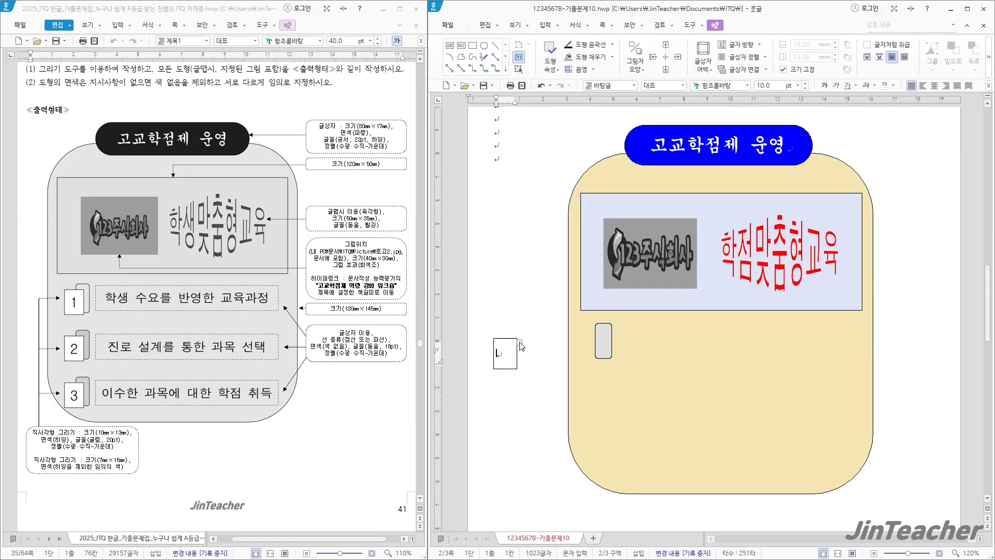
# Enter 1 in the white rectangle and format it in 굴림, 20 pt, centred.
pyautogui.moveTo(510, 354); pyautogui.dragTo(497, 355)
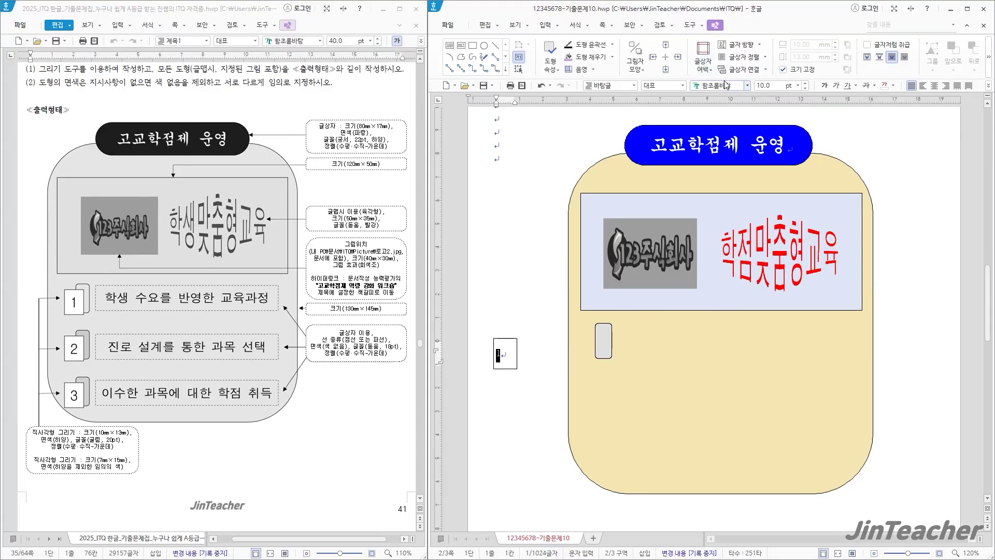
pyautogui.click(731, 85)
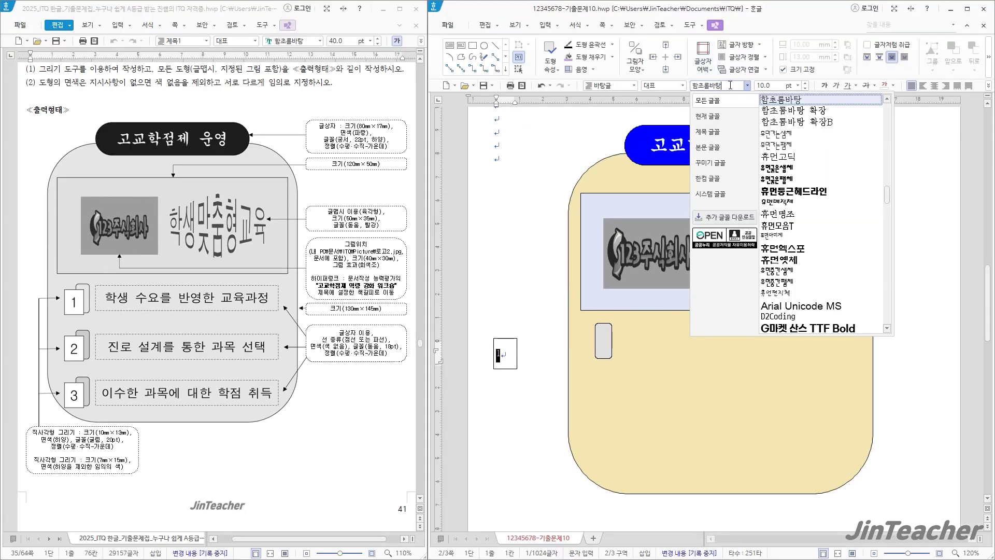
pyautogui.press('BackSpace')
pyautogui.press('BackSpace')
pyautogui.press('BackSpace')
pyautogui.press('BackSpace')
pyautogui.press('BackSpace')
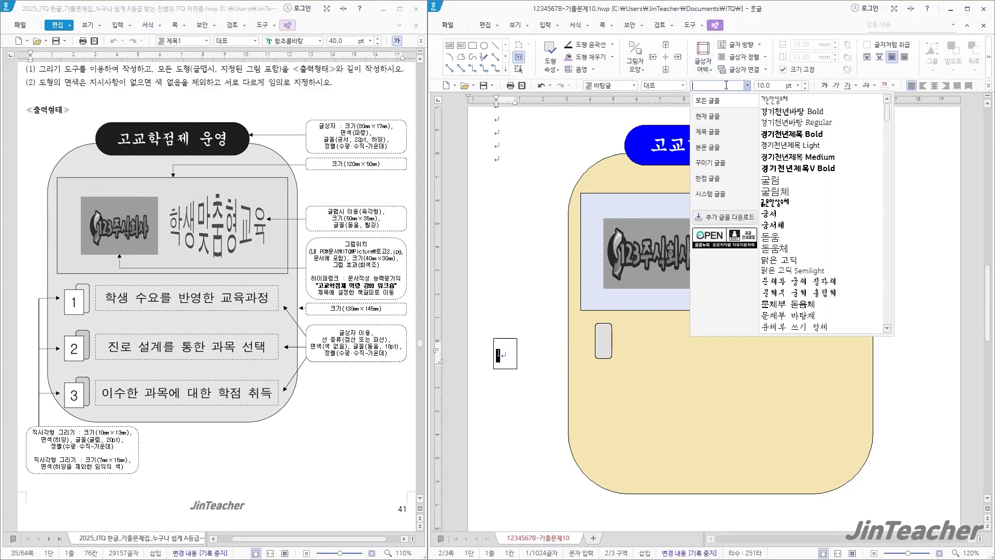
pyautogui.write('굴림')
pyautogui.press('Return')
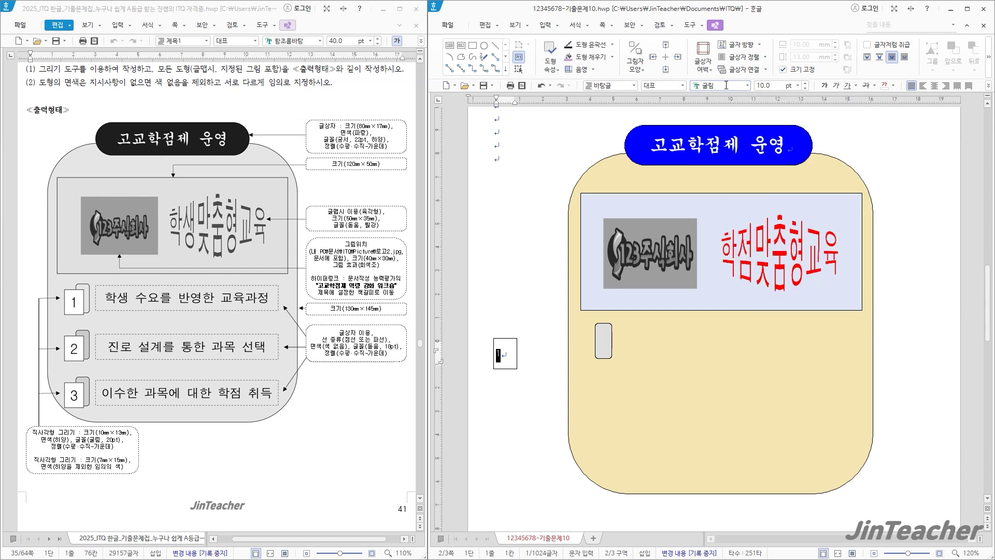
pyautogui.press('Return')
pyautogui.click(939, 87)
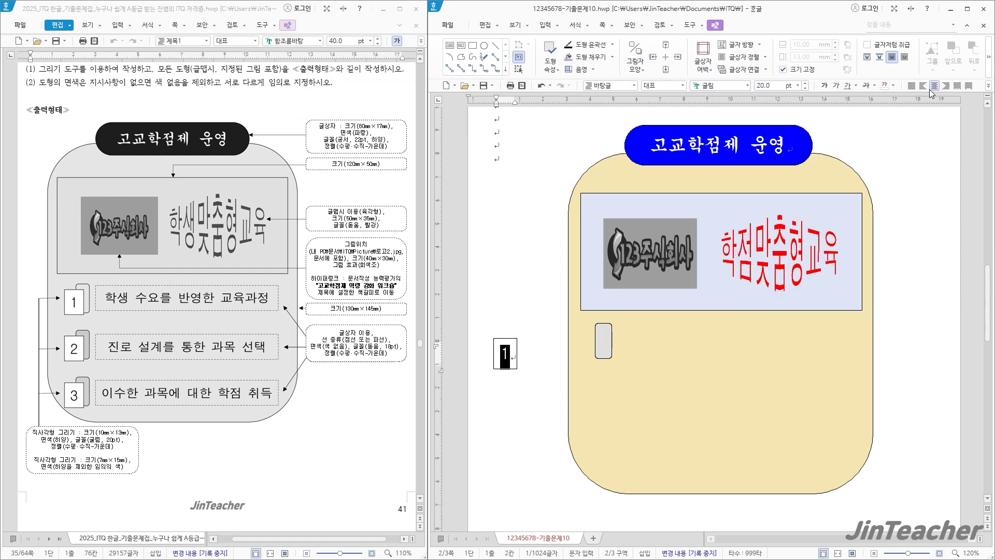
# Position the white rectangle numbered 1 over the grey rounded rectangle, offset slightly down and to its left.
pyautogui.click(536, 389)
pyautogui.click(516, 365)
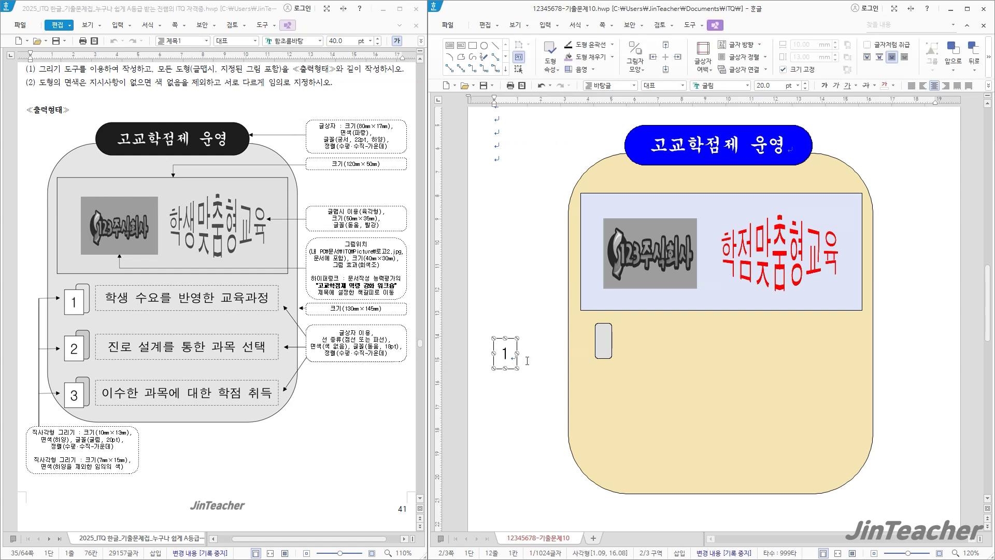
pyautogui.press('Escape')
pyautogui.moveTo(517, 367); pyautogui.dragTo(599, 367)
pyautogui.press('Right')
pyautogui.press('Right')
pyautogui.press('Up')
pyautogui.press('Up')
pyautogui.press('Up')
pyautogui.press('Right')
pyautogui.press('Right')
pyautogui.press('Up')
pyautogui.press('Up')
pyautogui.press('Up')
pyautogui.press('Right')
pyautogui.keyDown('shift'); pyautogui.click(613, 343); pyautogui.keyUp('shift')
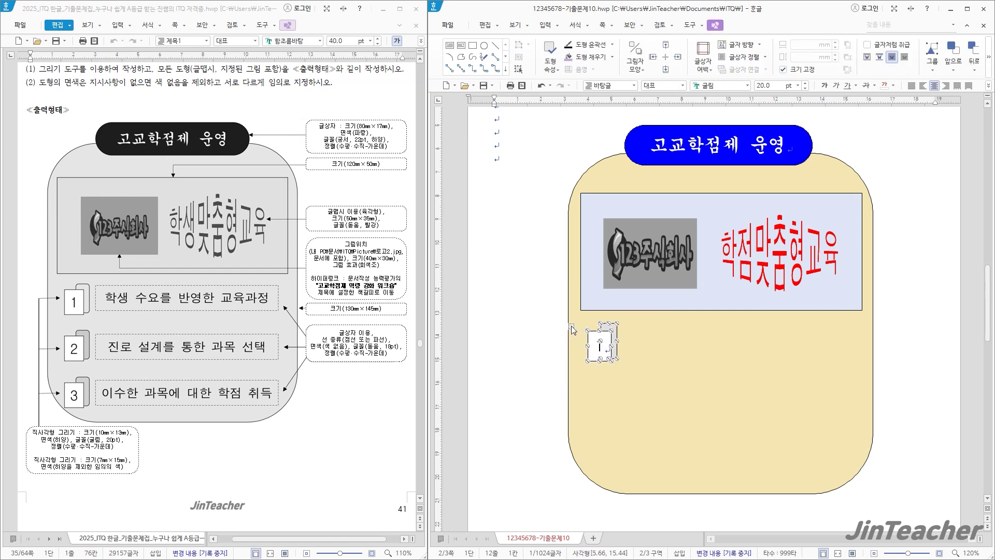
pyautogui.click(622, 415)
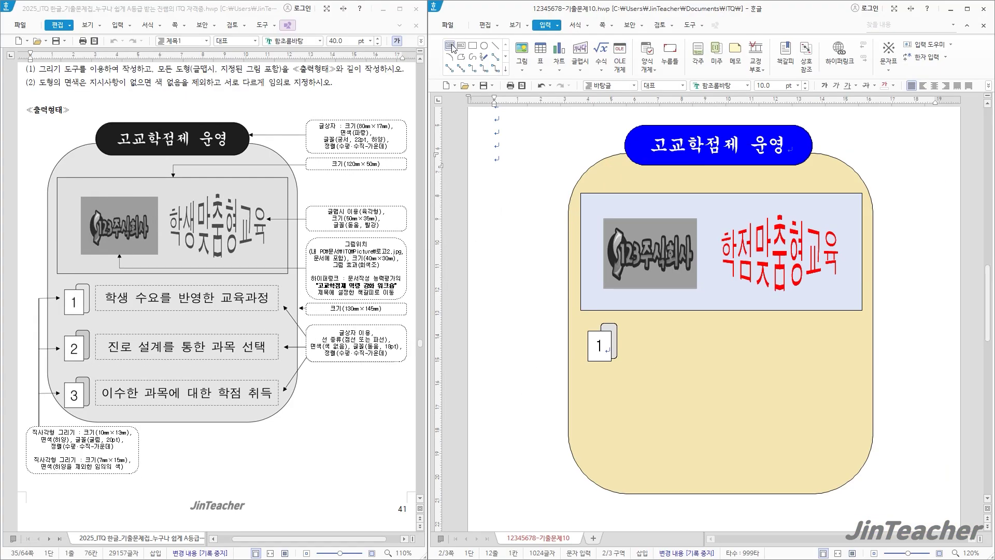
# Draw a text box about 99 × 14 mm to the right of the number 1 shapes.
pyautogui.click(450, 45)
pyautogui.moveTo(624, 327); pyautogui.dragTo(851, 362)
pyautogui.click(804, 329)
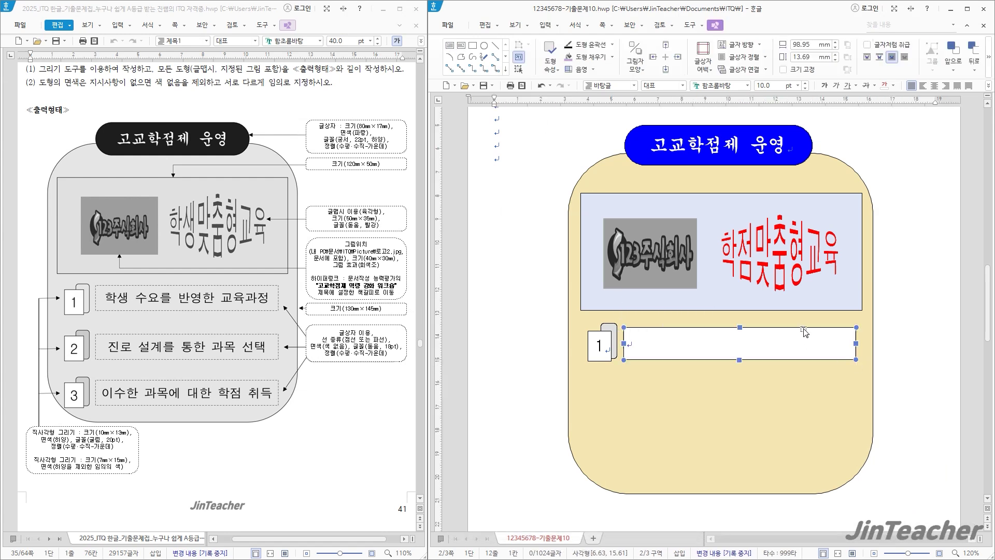
# Give the text box beside number 1 a dashed outline and no fill colour.
pyautogui.doubleClick(804, 329)
pyautogui.moveTo(648, 127); pyautogui.dragTo(534, 174)
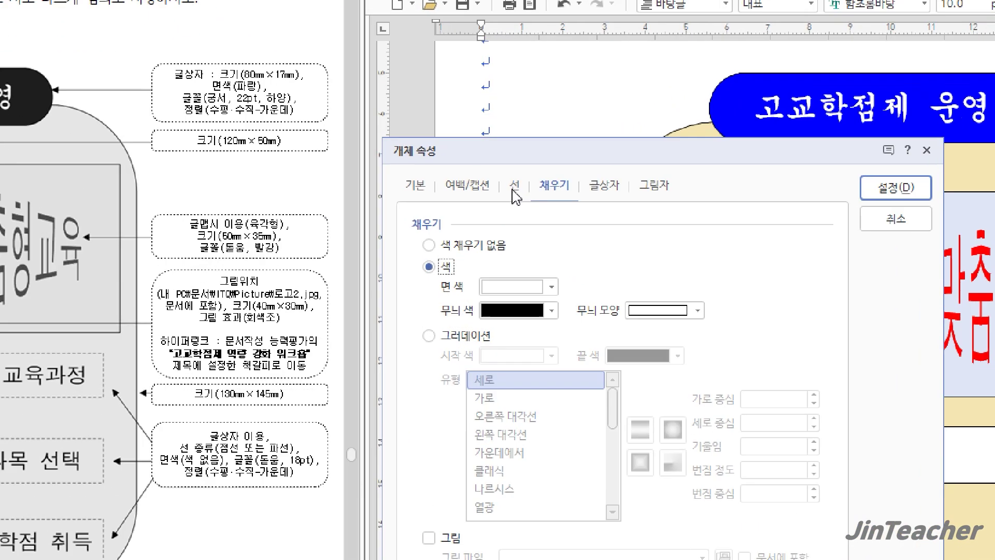
pyautogui.click(514, 190)
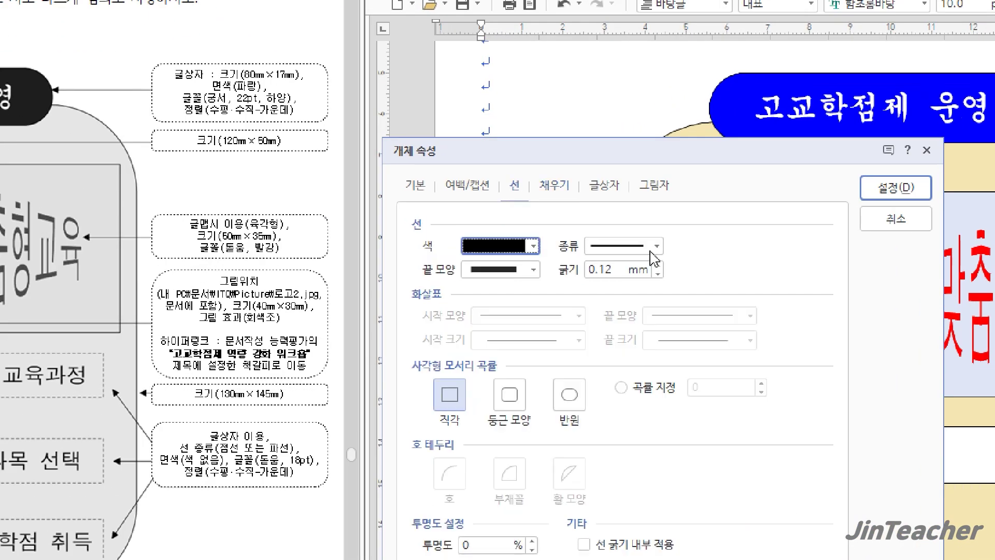
pyautogui.click(594, 225)
pyautogui.click(649, 297)
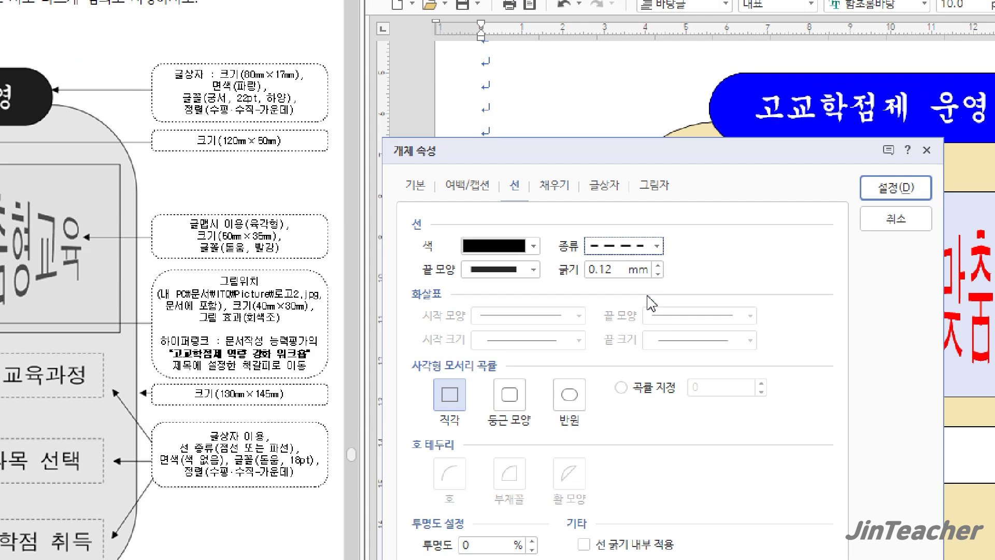
pyautogui.click(554, 196)
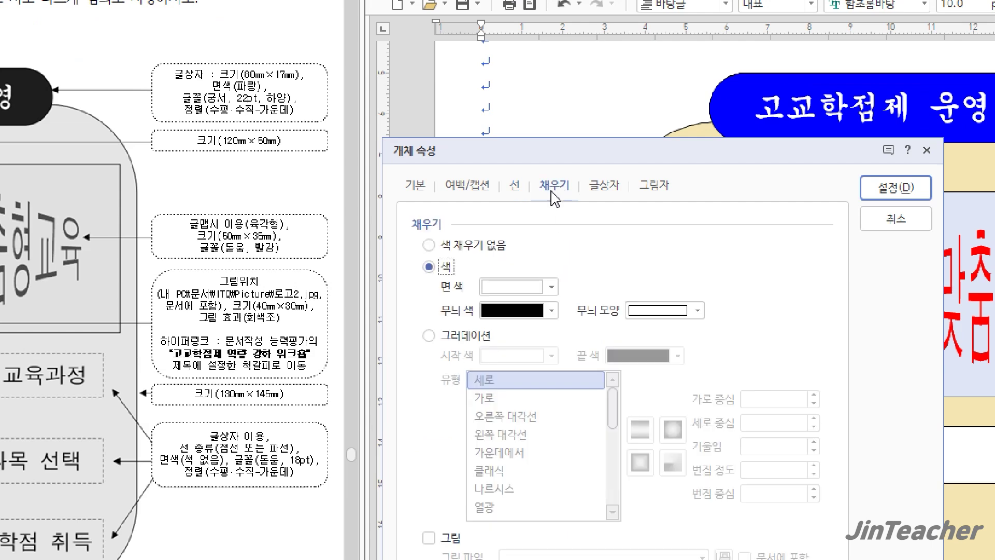
pyautogui.click(475, 249)
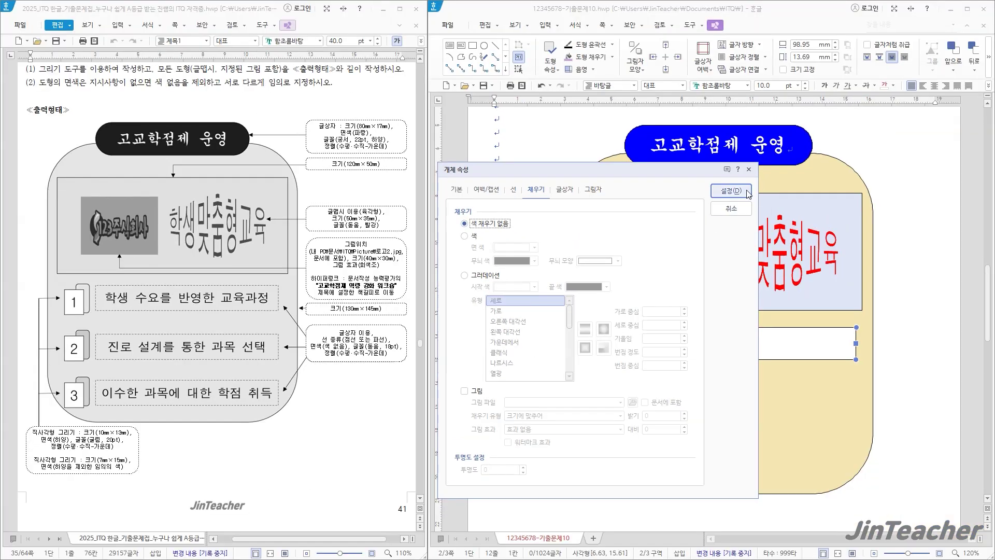
pyautogui.click(731, 190)
# Enter 학생 수요를 반영한 교육과정 in the dashed text box beside number 1.
pyautogui.click(688, 346)
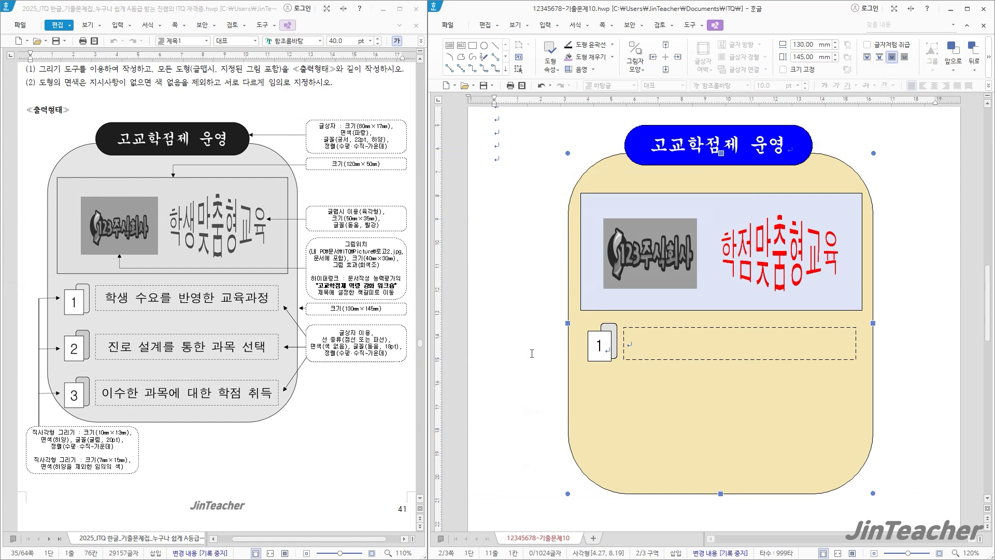
pyautogui.click(512, 343)
pyautogui.click(632, 341)
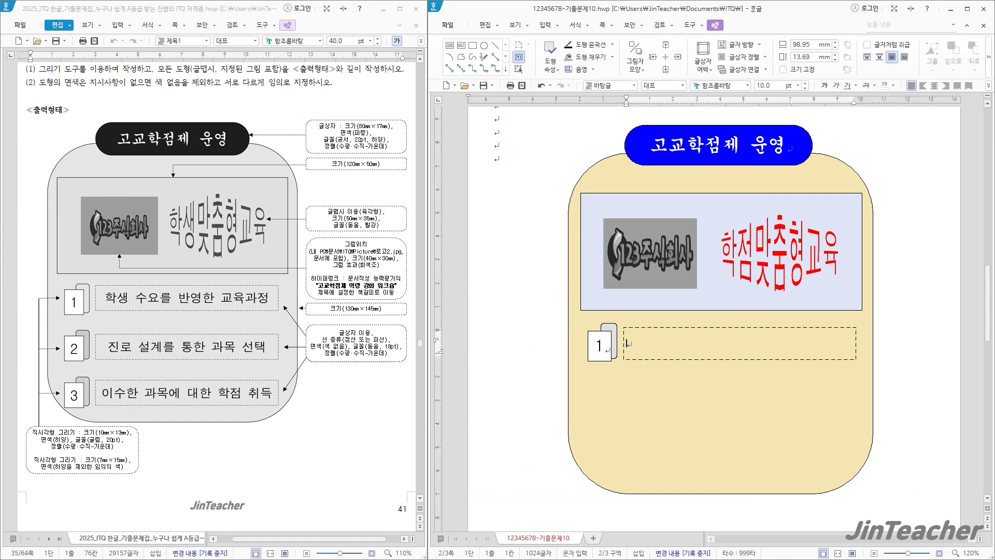
pyautogui.write('학생 수요를 반영한 굥')
pyautogui.write('육과정')
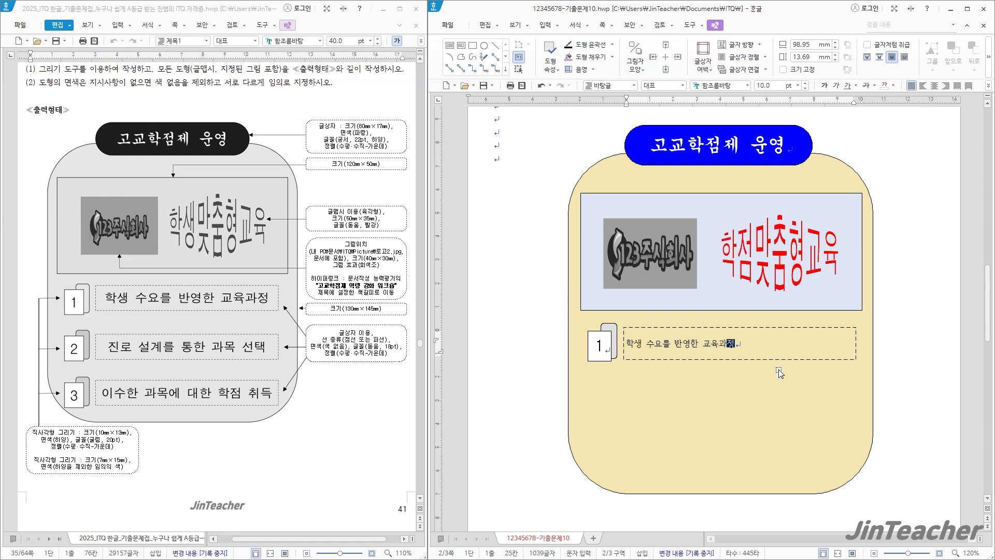
# Format the text 학생 수요를 반영한 교육과정 in 돋움, 18 pt, centred.
pyautogui.moveTo(737, 344); pyautogui.dragTo(583, 369)
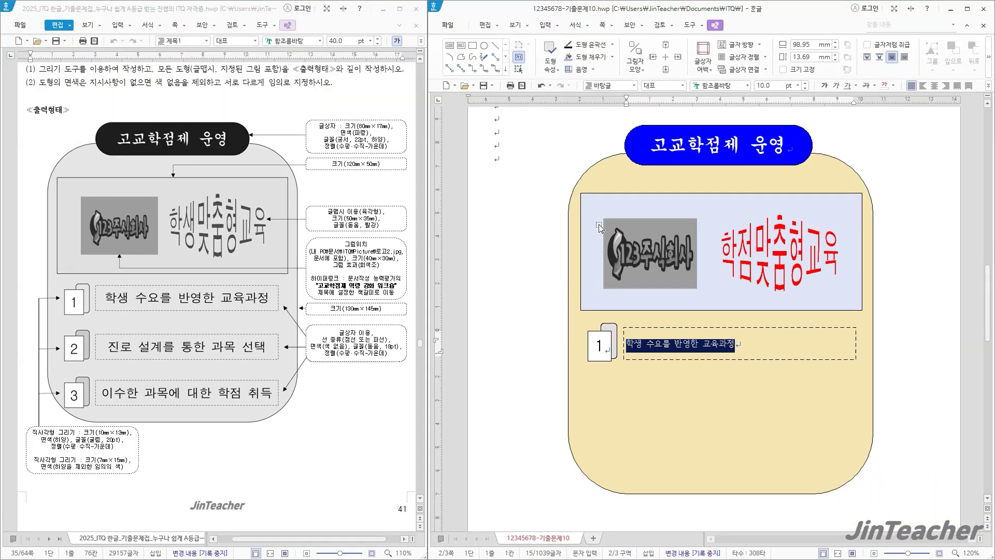
pyautogui.click(726, 86)
pyautogui.write('돋움')
pyautogui.press('Return')
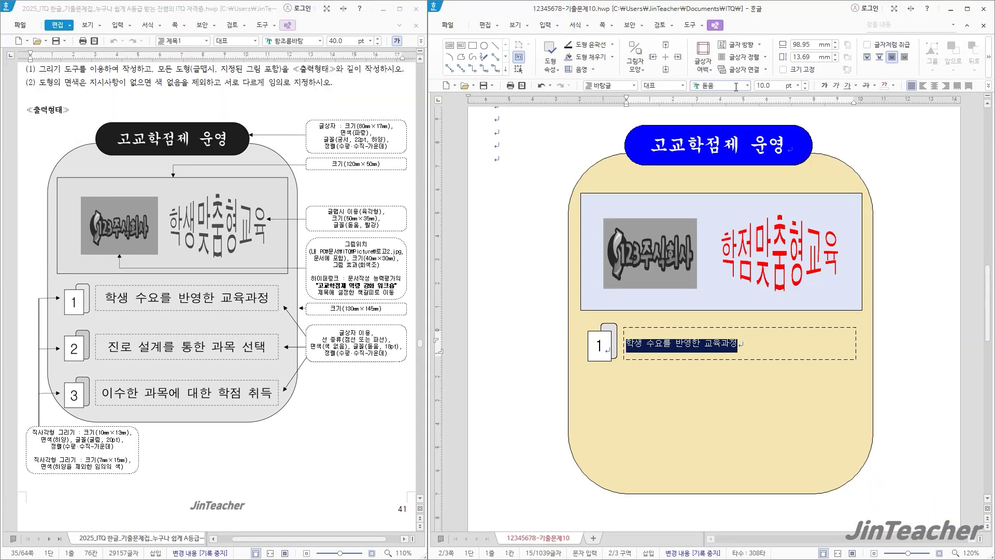
pyautogui.click(776, 86)
pyautogui.write('18')
pyautogui.press('Return')
pyautogui.click(934, 86)
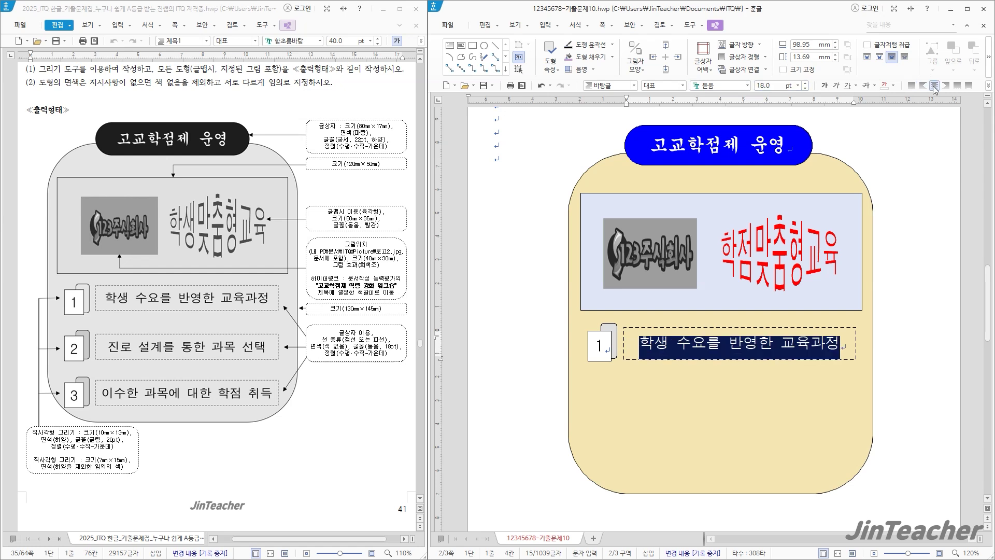
pyautogui.click(928, 359)
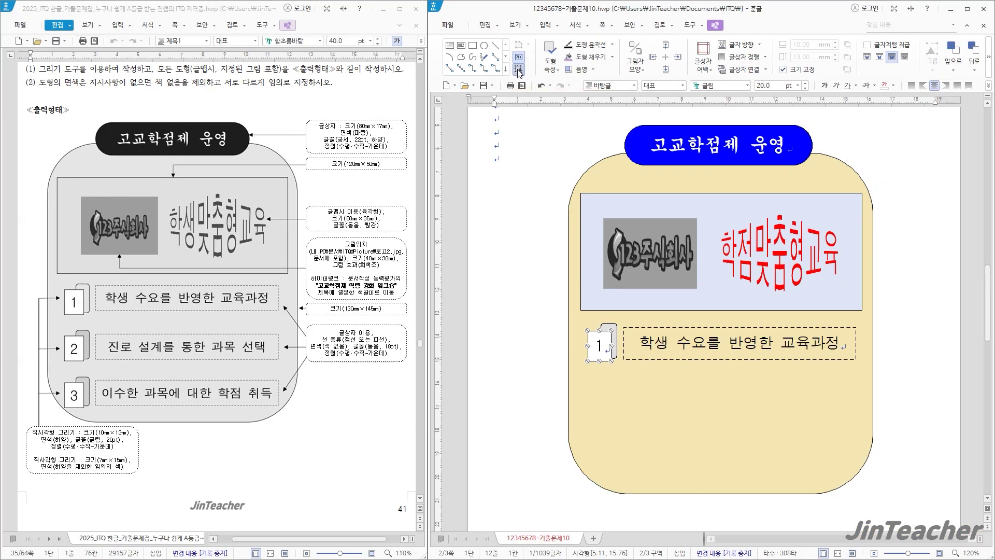
# Select both number 1 shapes together with their dashed text box and nudge them slightly left and down.
pyautogui.click(518, 70)
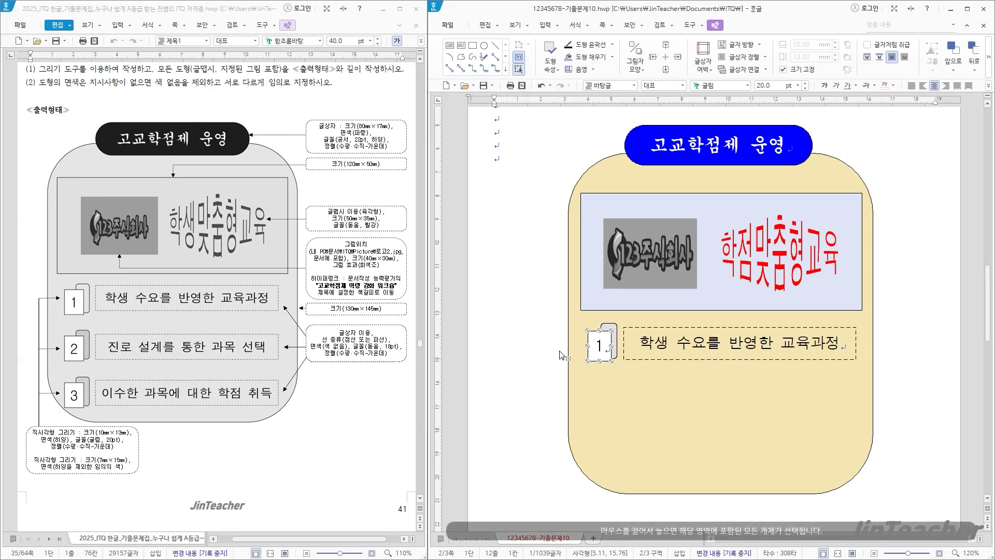
pyautogui.moveTo(551, 317); pyautogui.dragTo(906, 387)
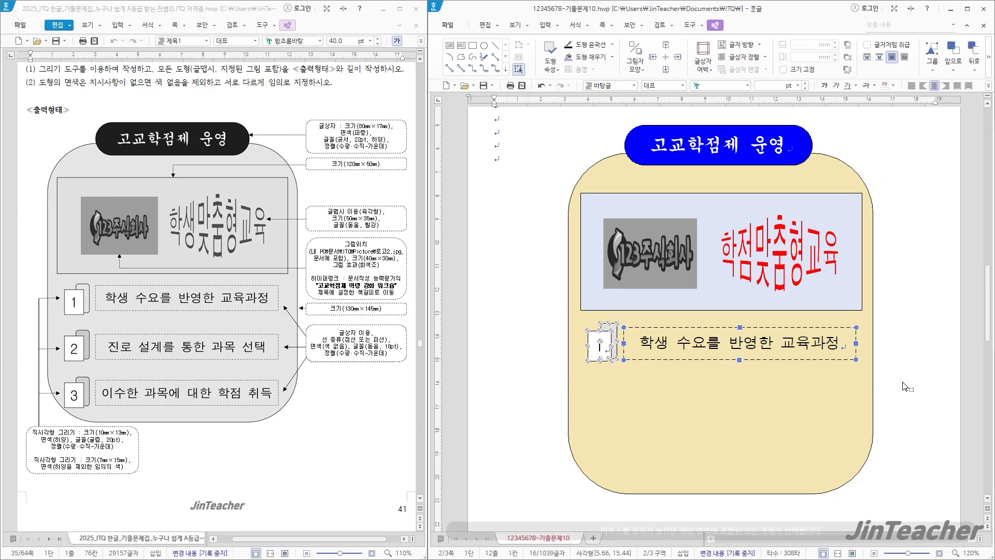
pyautogui.press('Left')
pyautogui.press('Left')
pyautogui.press('Left')
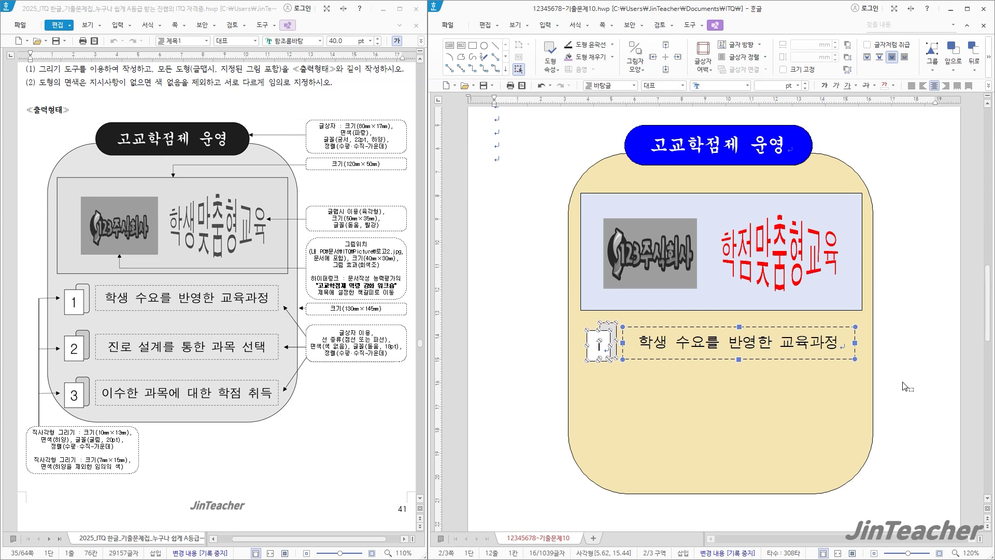
pyautogui.press('Right')
pyautogui.press('Down')
pyautogui.press('Down')
pyautogui.press('Down')
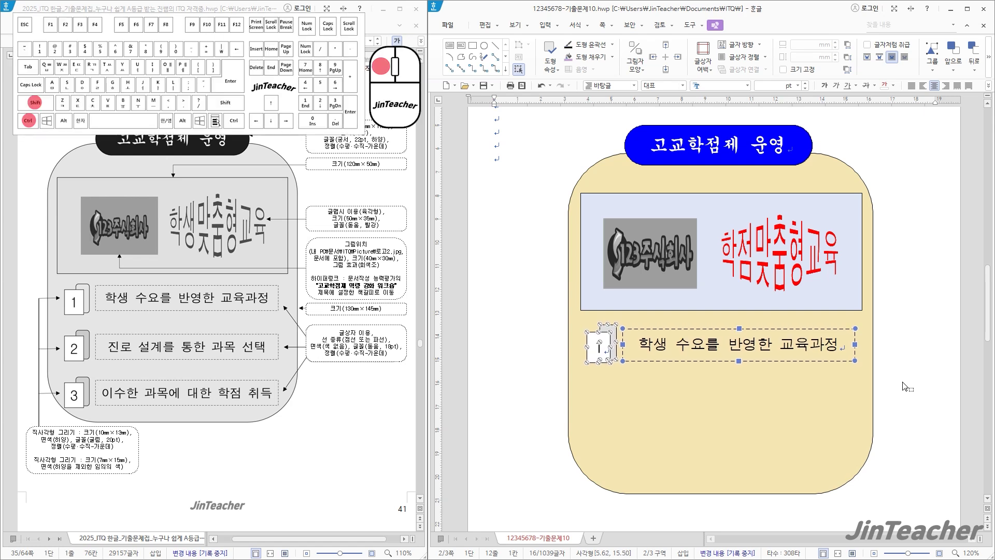
# Copy the number 1 row straight down twice at even spacing and renumber the copies 2 and 3.
pyautogui.moveTo(597, 356); pyautogui.dragTo(596, 405)
pyautogui.click(504, 413)
pyautogui.write('2')
pyautogui.click(605, 459)
pyautogui.hotkey('shift', 'Left')
pyautogui.write('3')
# Fill the rounded rectangle behind number 2 with light purple and the one behind number 3 with light orange.
pyautogui.click(614, 388)
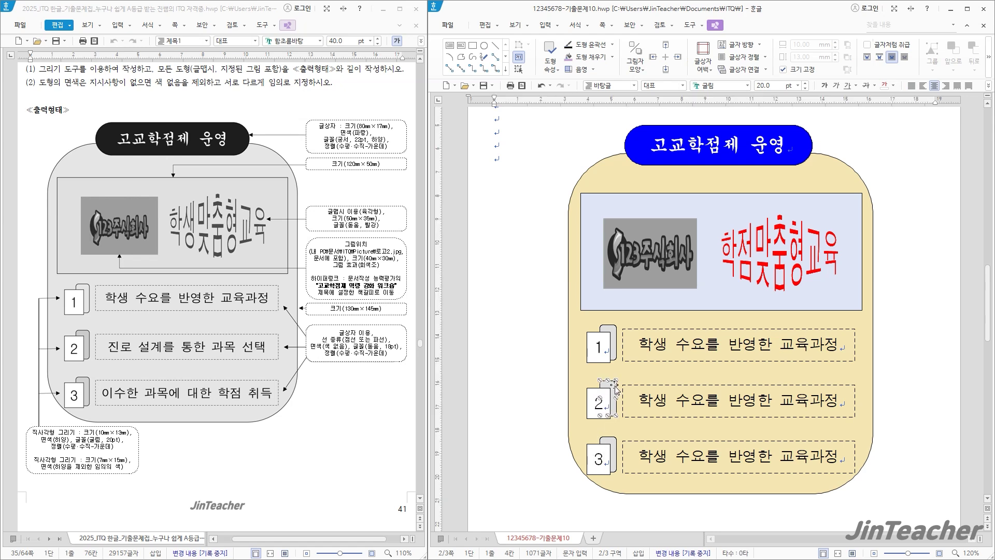
pyautogui.click(614, 57)
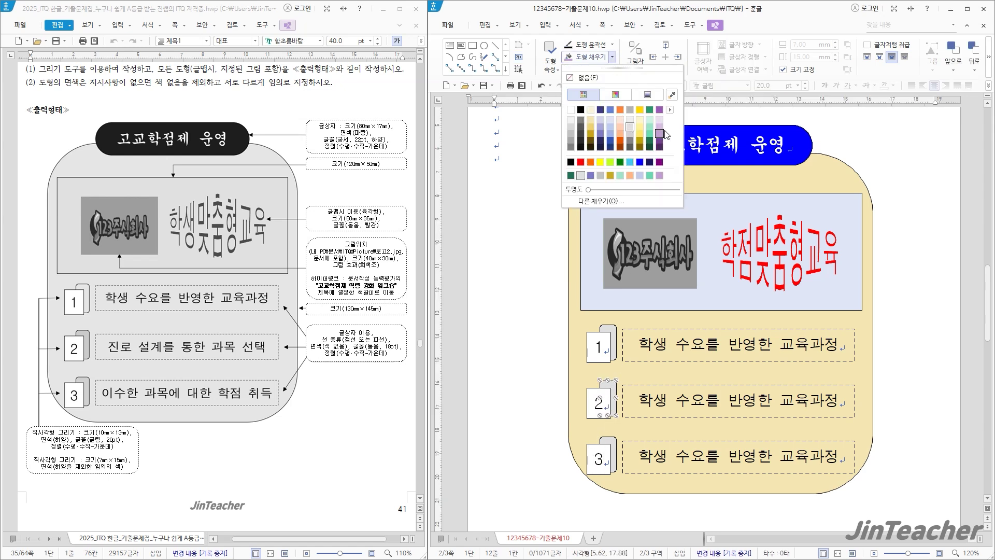
pyautogui.click(659, 134)
pyautogui.click(615, 450)
pyautogui.click(614, 57)
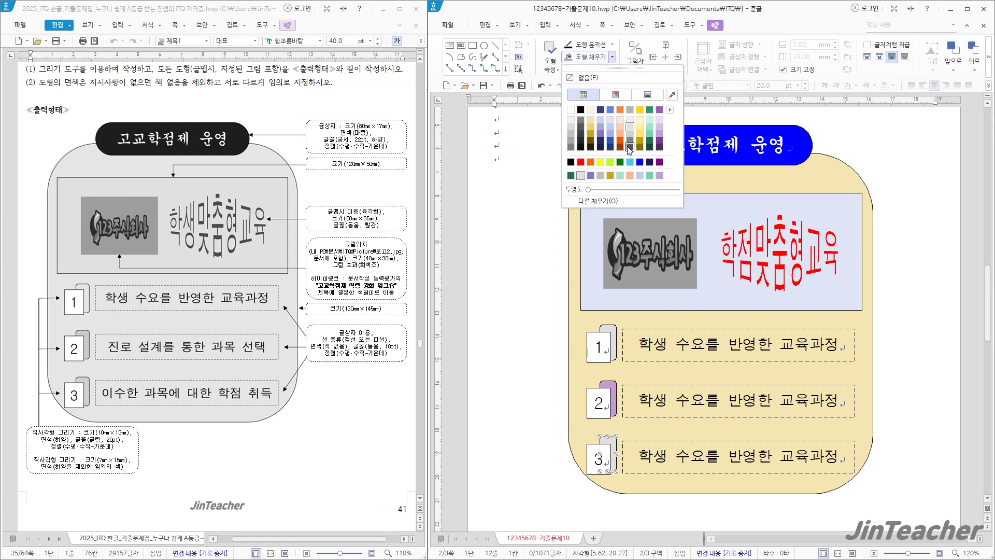
pyautogui.click(621, 136)
pyautogui.click(541, 357)
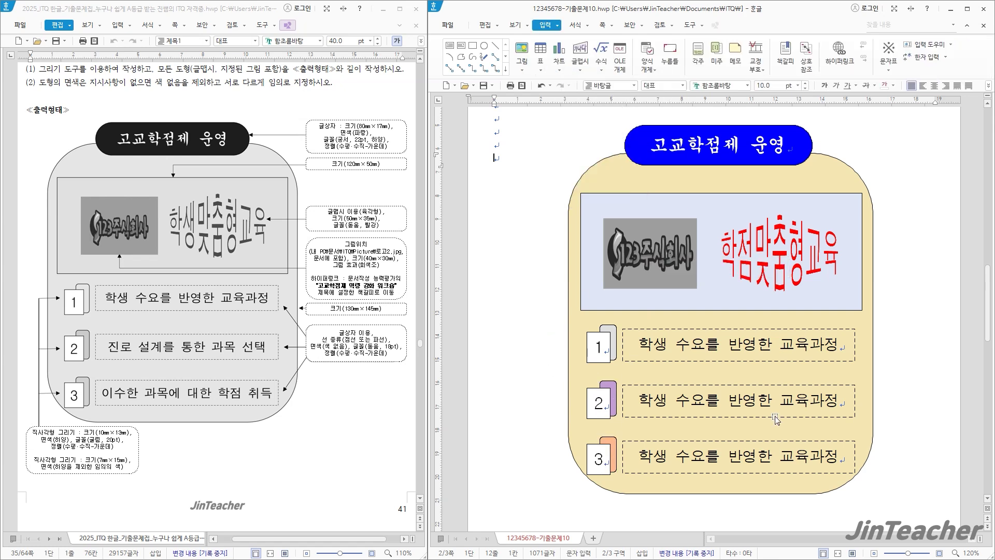
# Replace the text in row 2 with 진로 설계를 통한 과목 선택 and in row 3 with 이수한 과목에 대한 학점 취득.
pyautogui.tripleClick(797, 402)
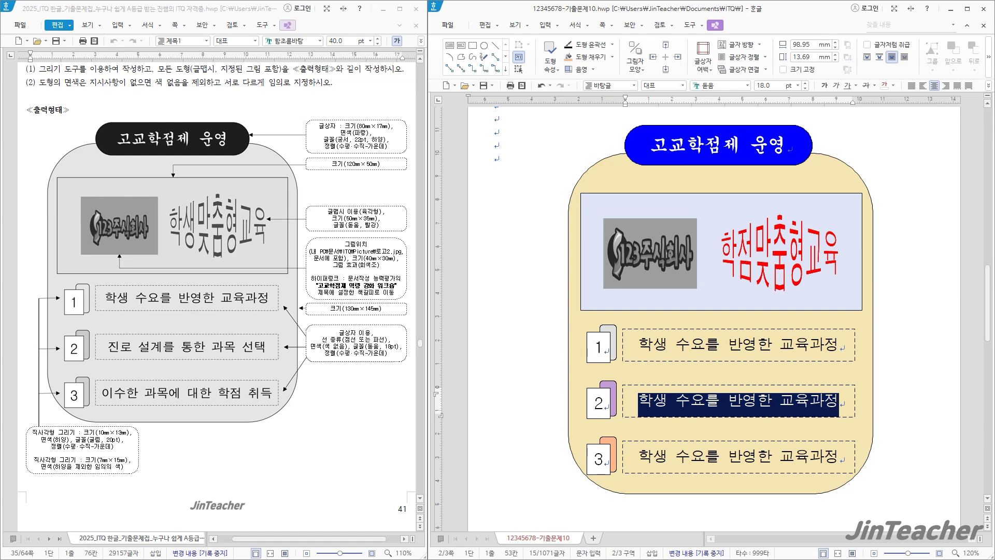
pyautogui.write('진로 설계를 통한 과목 선택')
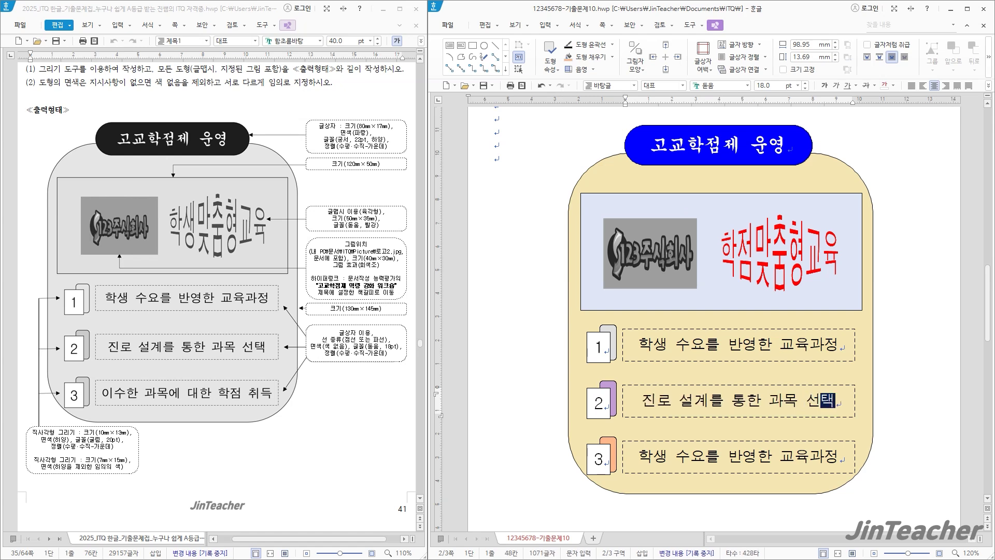
pyautogui.tripleClick(828, 460)
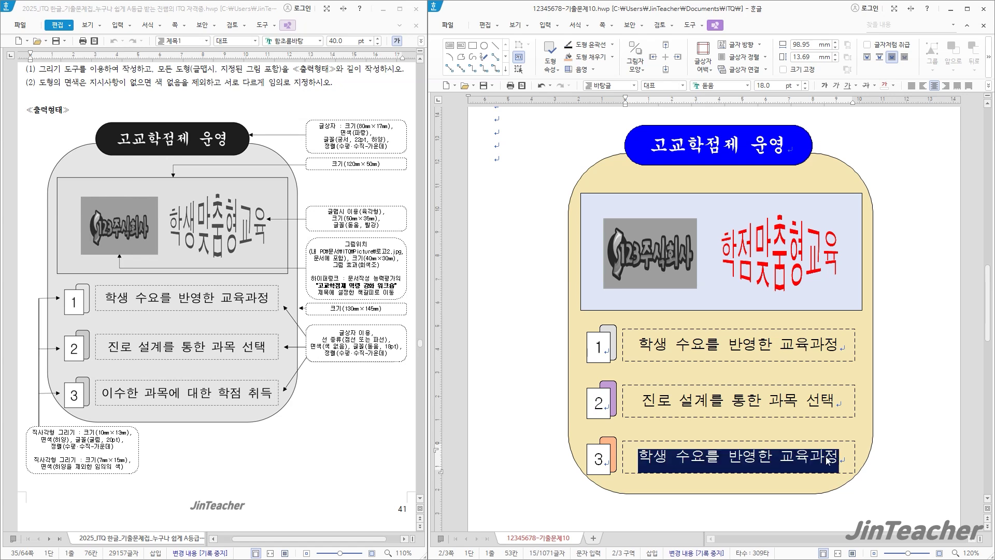
pyautogui.write('이')
pyautogui.write('과')
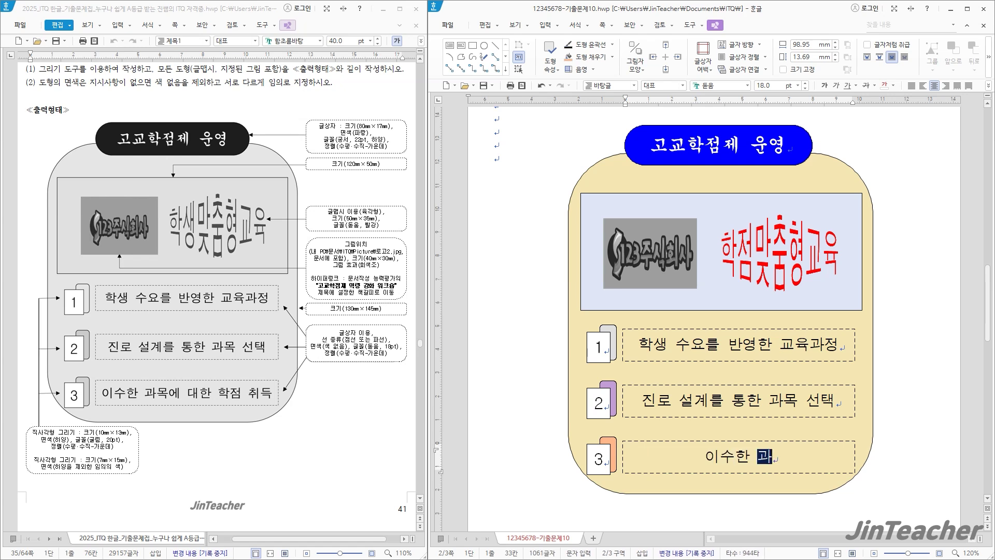
pyautogui.write('목에 대한 학점 취득')
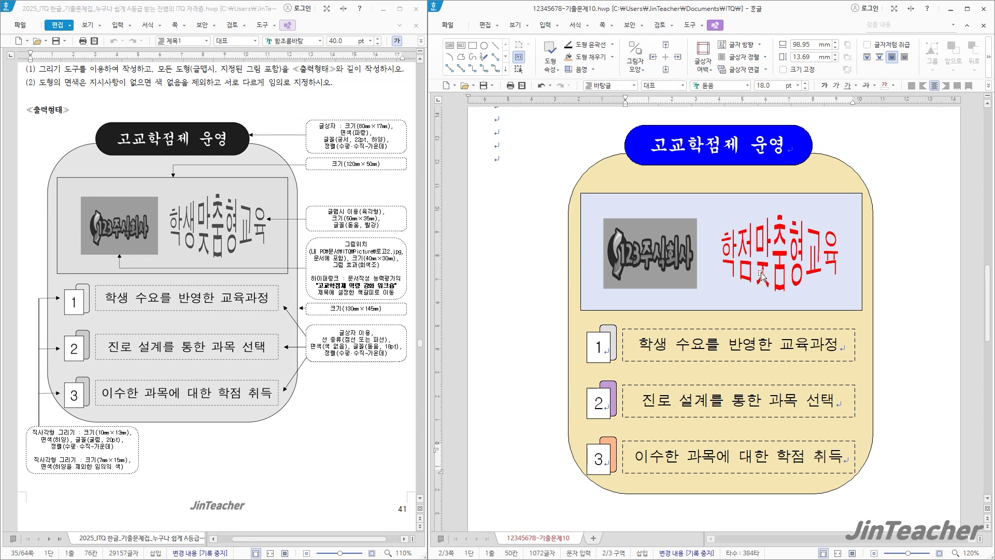
# Insert a table of 5 rows and 6 columns below item 2. and enter the exercise table's headings and figures without thousands separators, leaving the averages blank.
pyautogui.scroll(15, 291, 402)
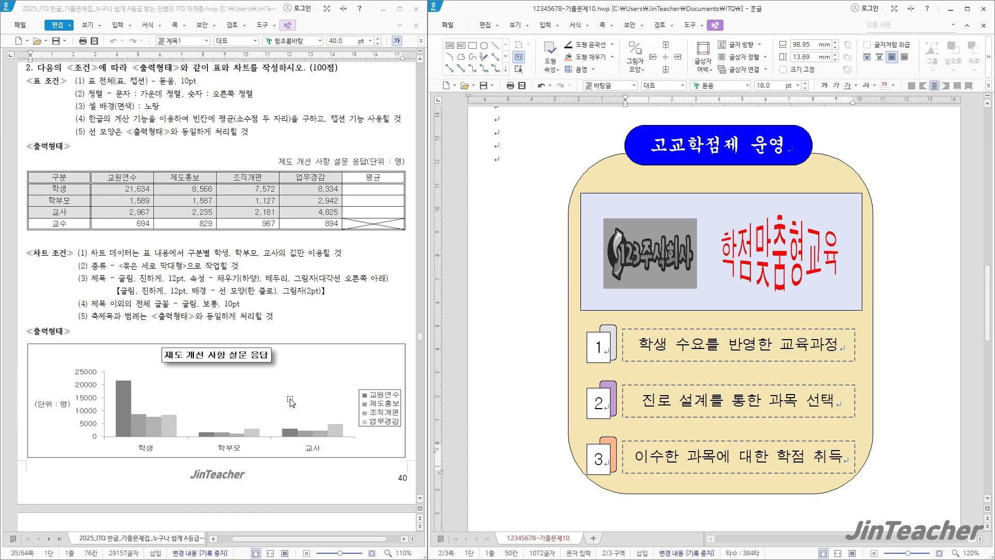
pyautogui.scroll(10, 565, 336)
pyautogui.scroll(5, 564, 336)
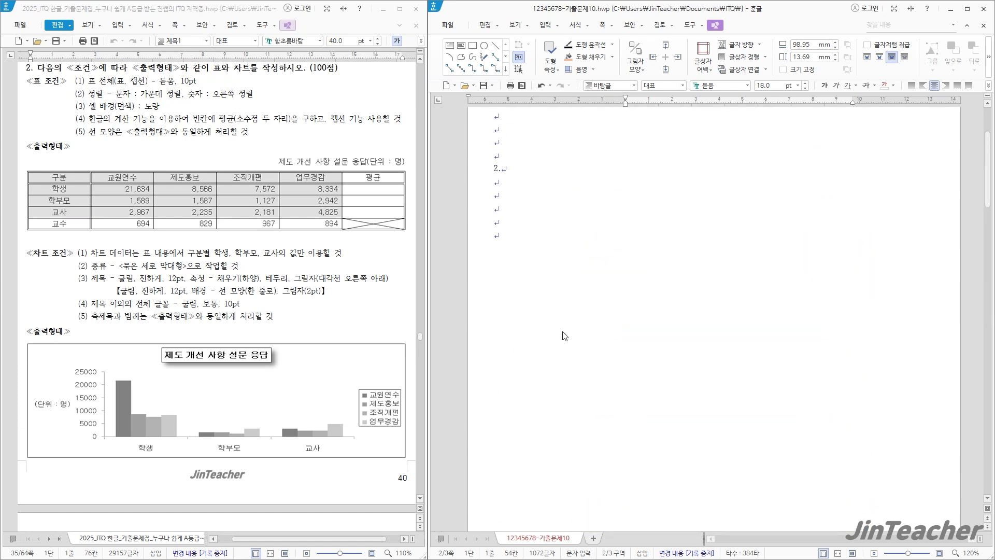
pyautogui.click(516, 188)
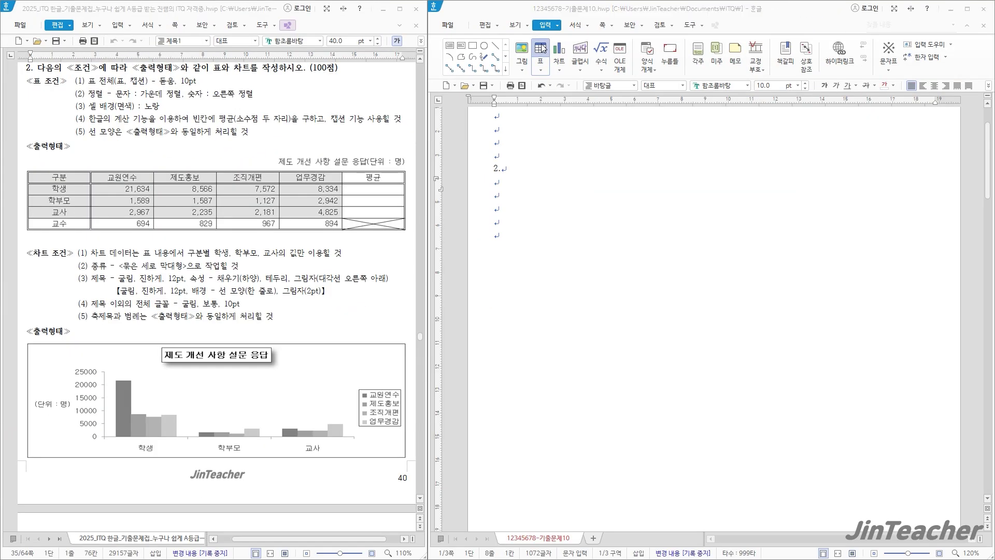
pyautogui.click(539, 78)
pyautogui.moveTo(527, 162); pyautogui.dragTo(469, 167)
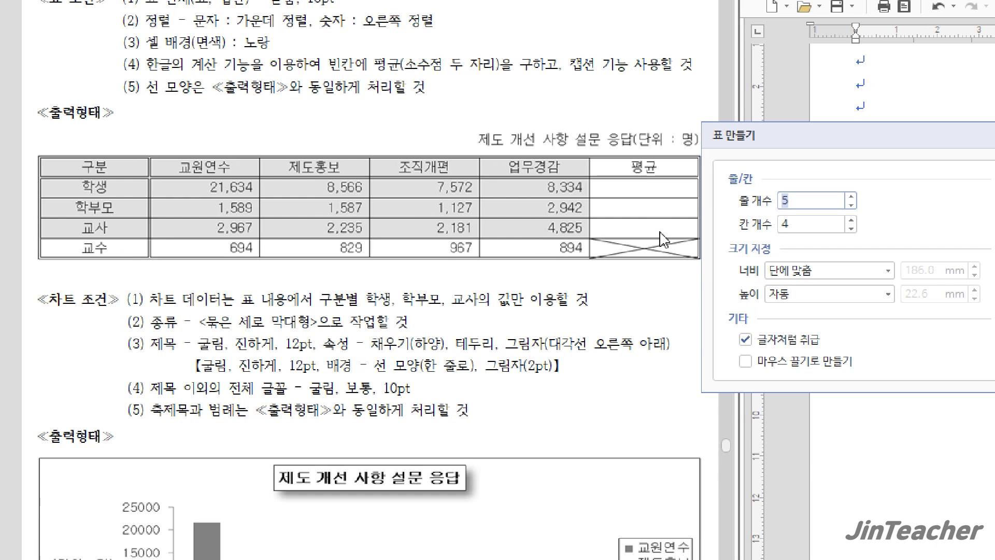
pyautogui.click(852, 221)
pyautogui.click(851, 221)
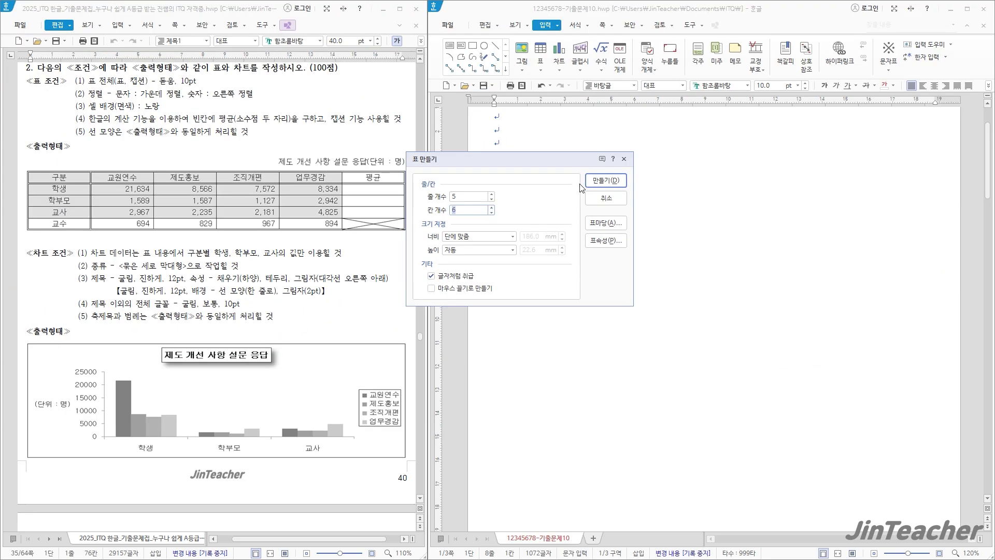
pyautogui.click(600, 181)
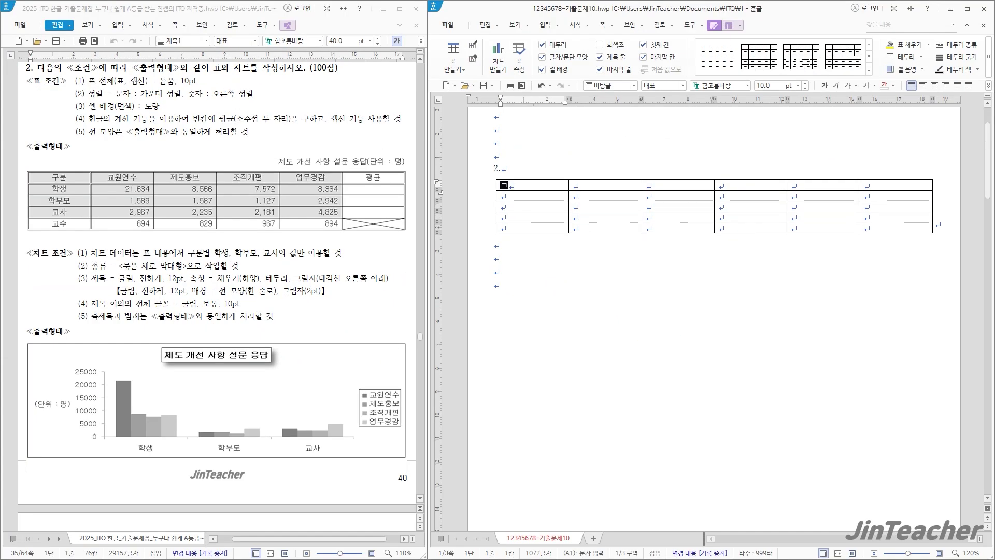
pyautogui.write('구분')
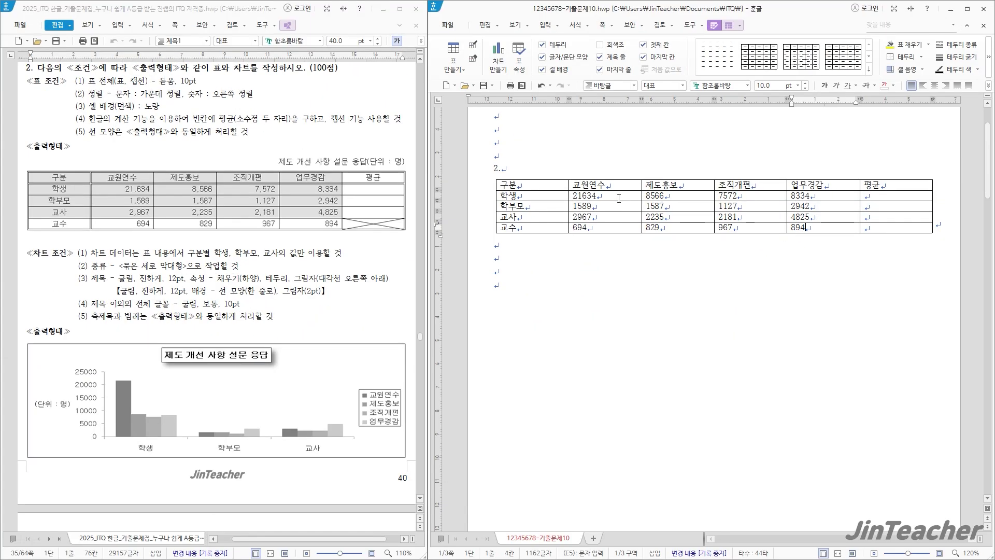
# Add thousands separators to all the figures in the survey table, from the 학생 row through the 교수 row.
pyautogui.moveTo(619, 199); pyautogui.dragTo(919, 235)
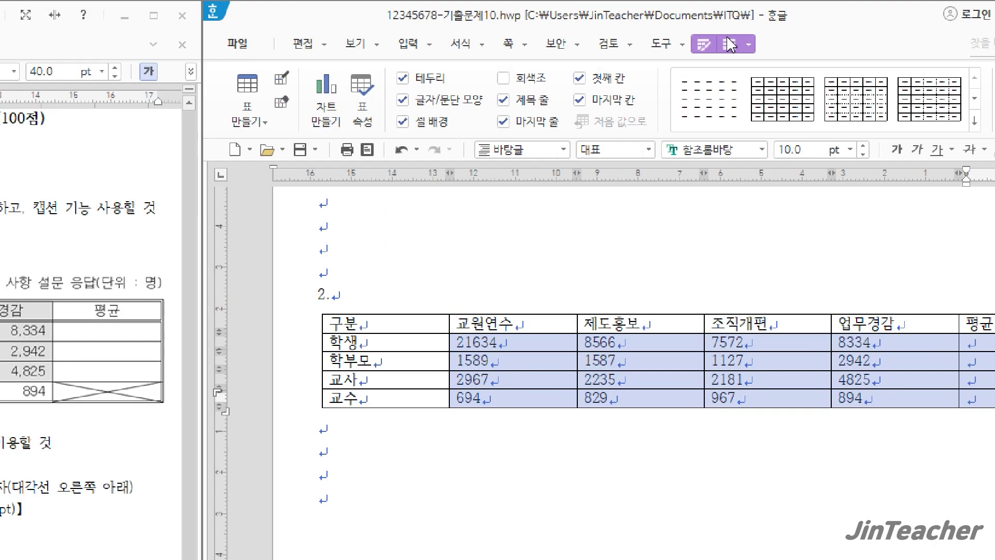
pyautogui.click(730, 26)
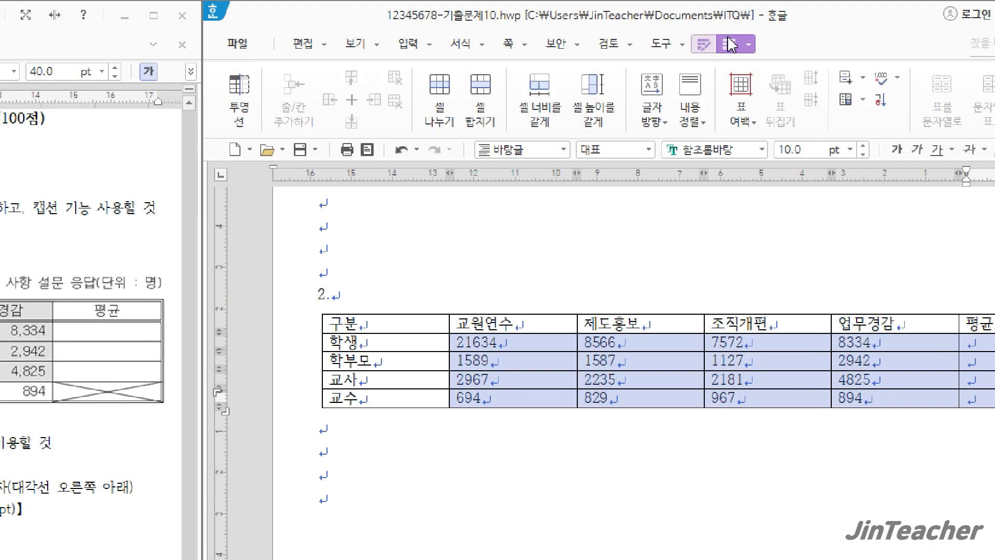
pyautogui.click(860, 81)
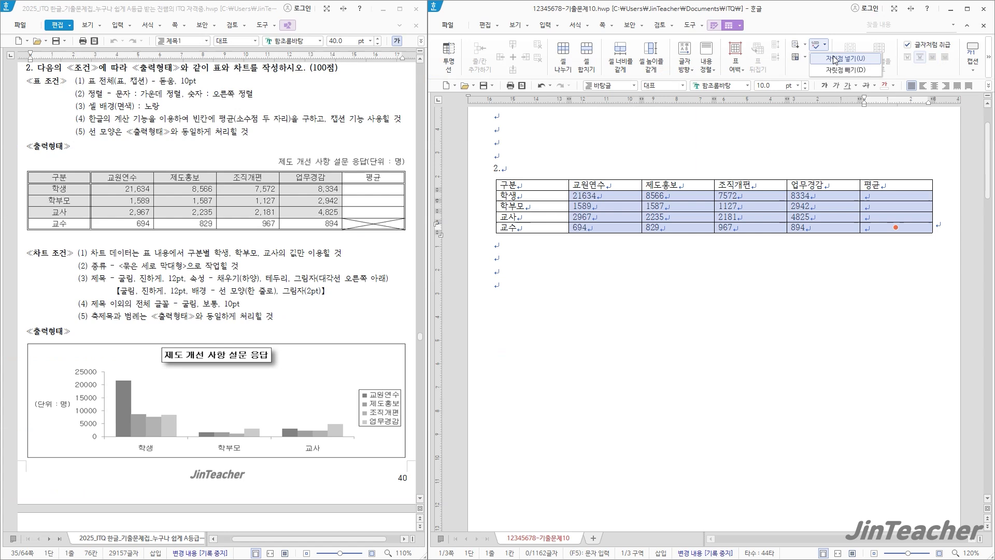
pyautogui.click(911, 98)
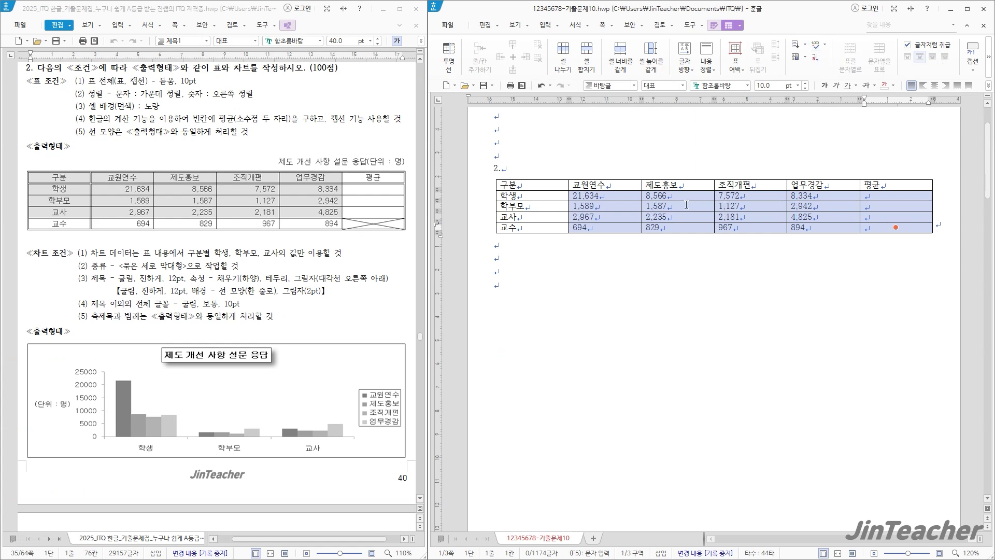
pyautogui.click(901, 227)
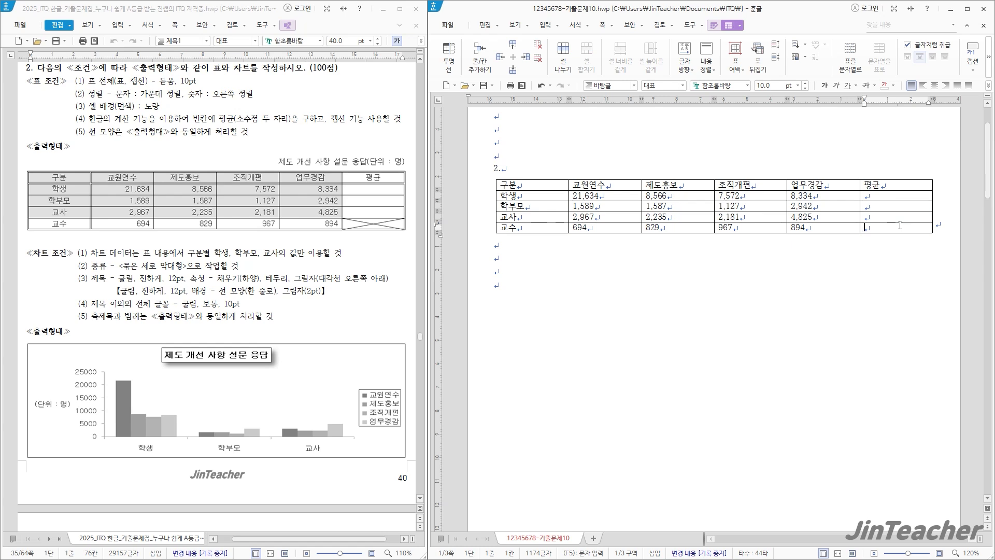
# Remove the thousands separators from the table's figures and add them back again.
pyautogui.click(552, 186)
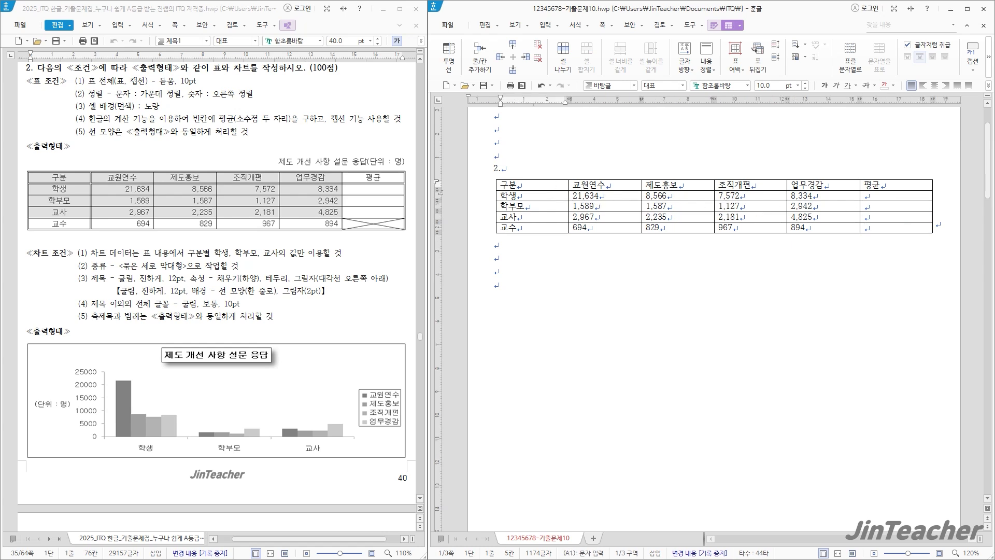
pyautogui.moveTo(596, 198); pyautogui.dragTo(909, 228)
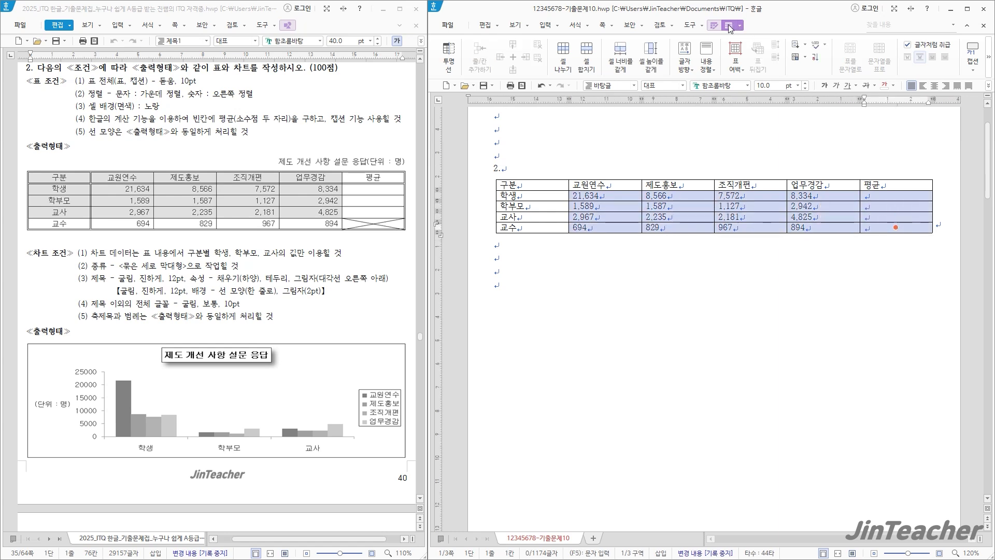
pyautogui.click(825, 46)
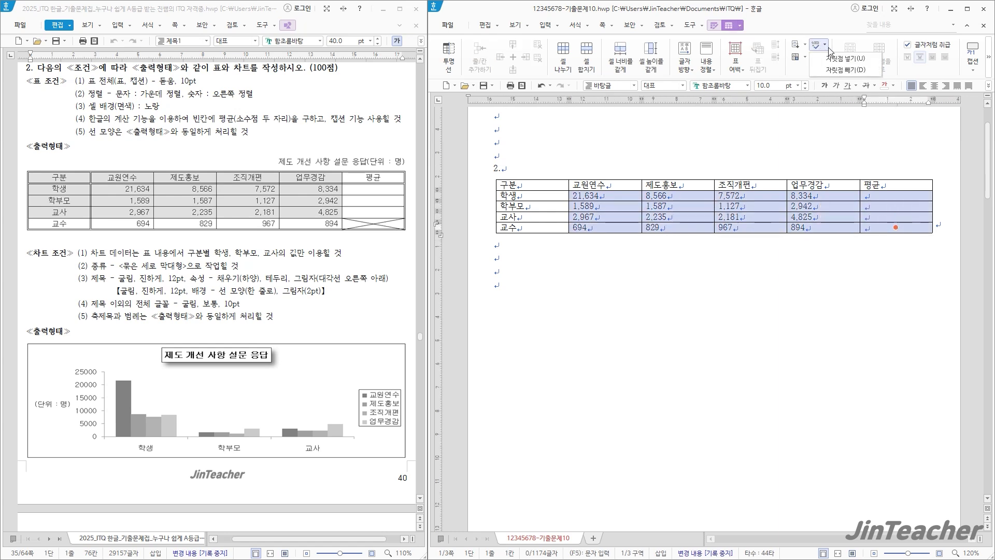
pyautogui.click(863, 72)
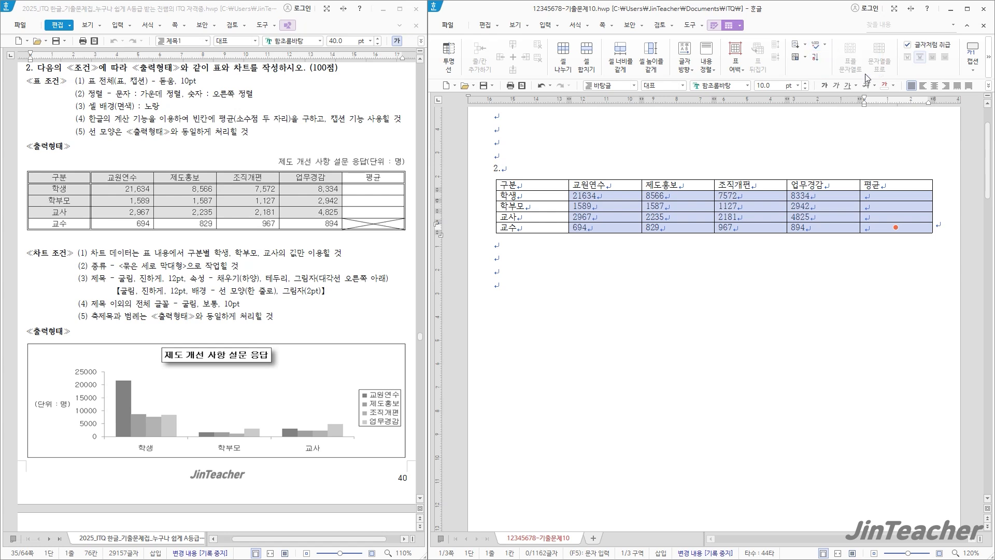
pyautogui.click(826, 45)
pyautogui.click(851, 64)
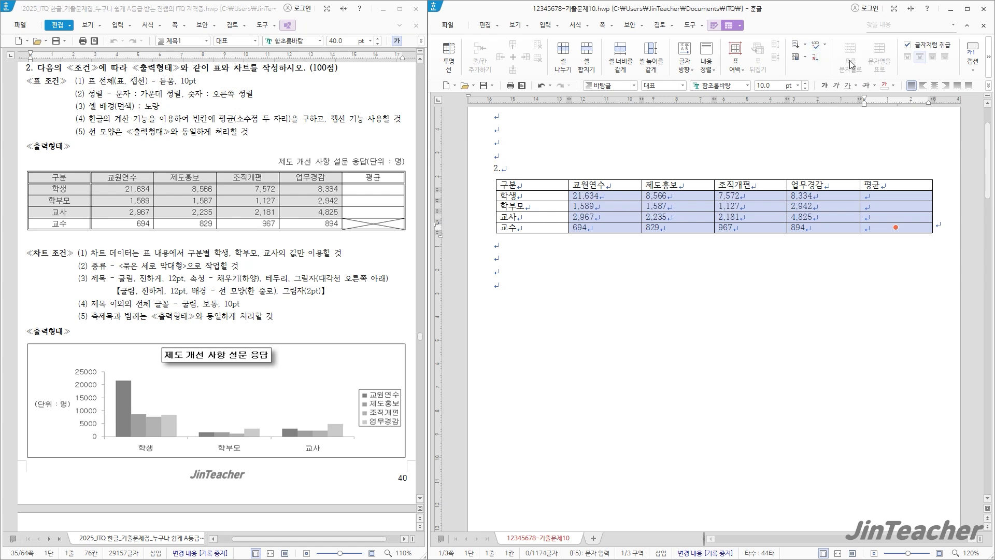
pyautogui.click(895, 227)
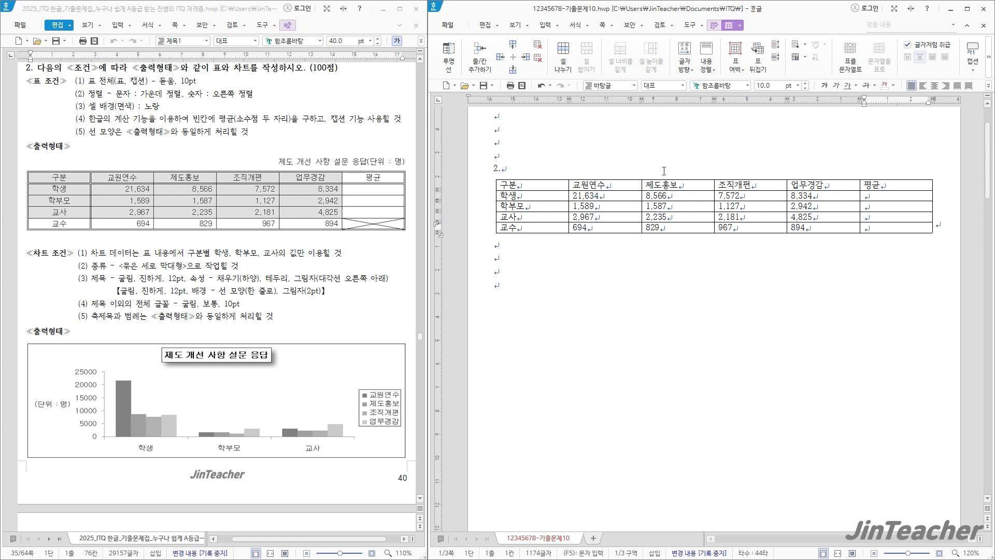
# Set the font of the whole table to 돋움 and centre the contents of all its cells.
pyautogui.moveTo(563, 182); pyautogui.dragTo(876, 229)
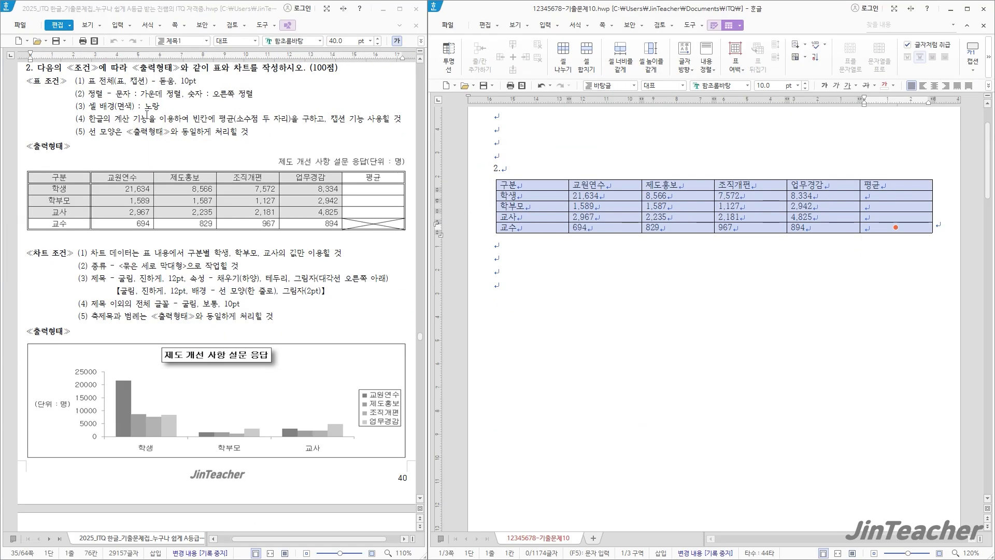
pyautogui.click(711, 86)
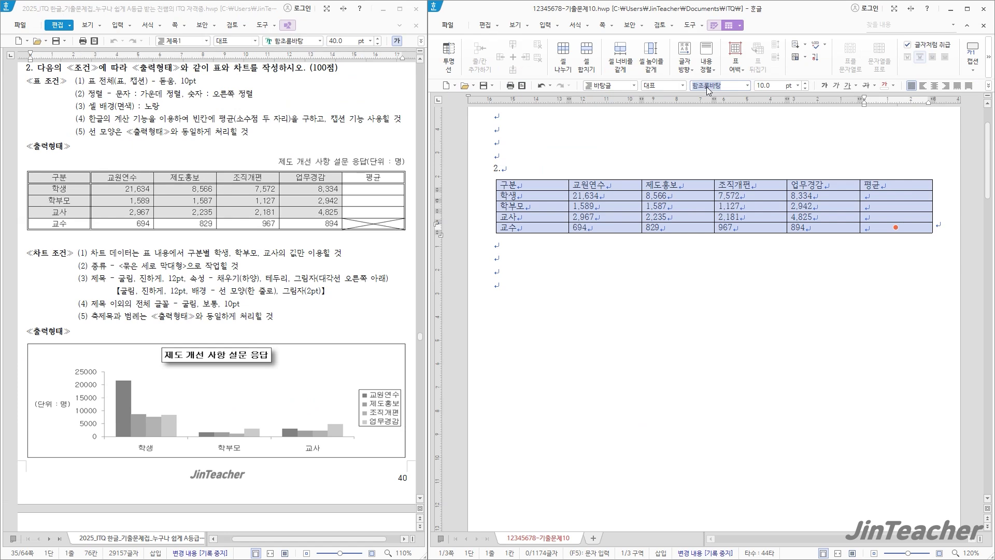
pyautogui.write('돋움')
pyautogui.press('Return')
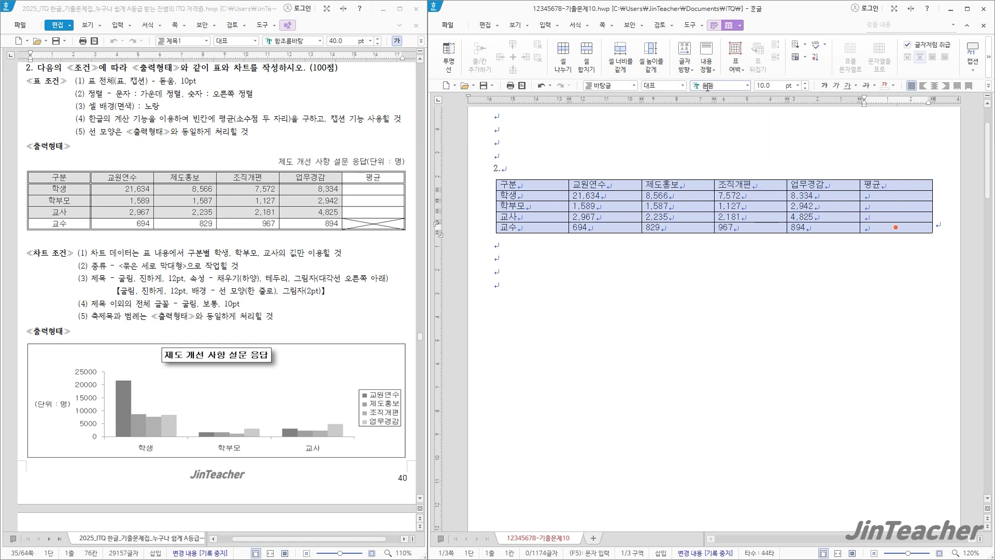
pyautogui.click(935, 86)
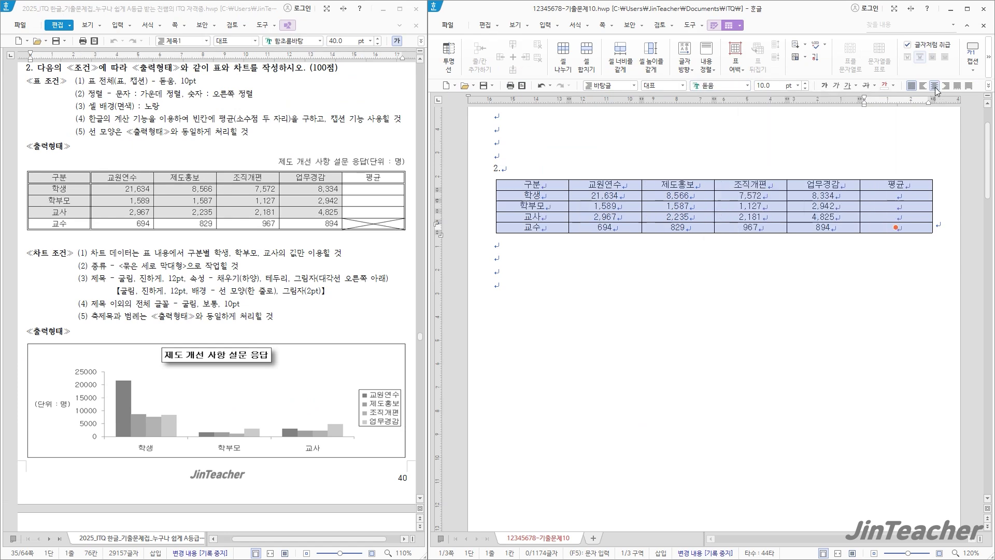
pyautogui.click(767, 250)
# Right-align the number cells and the 평균 cells in the four rows below the header.
pyautogui.moveTo(631, 195); pyautogui.dragTo(900, 229)
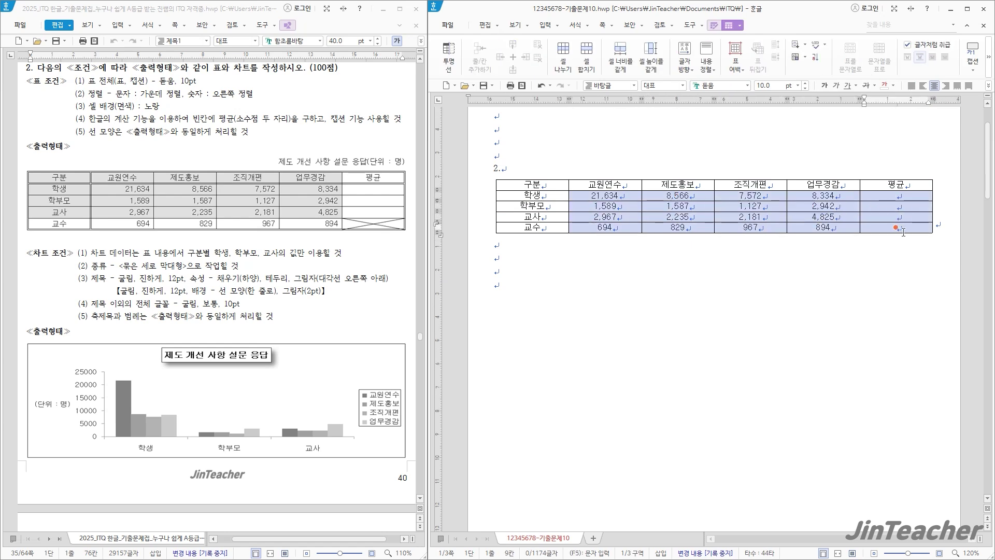
pyautogui.click(946, 87)
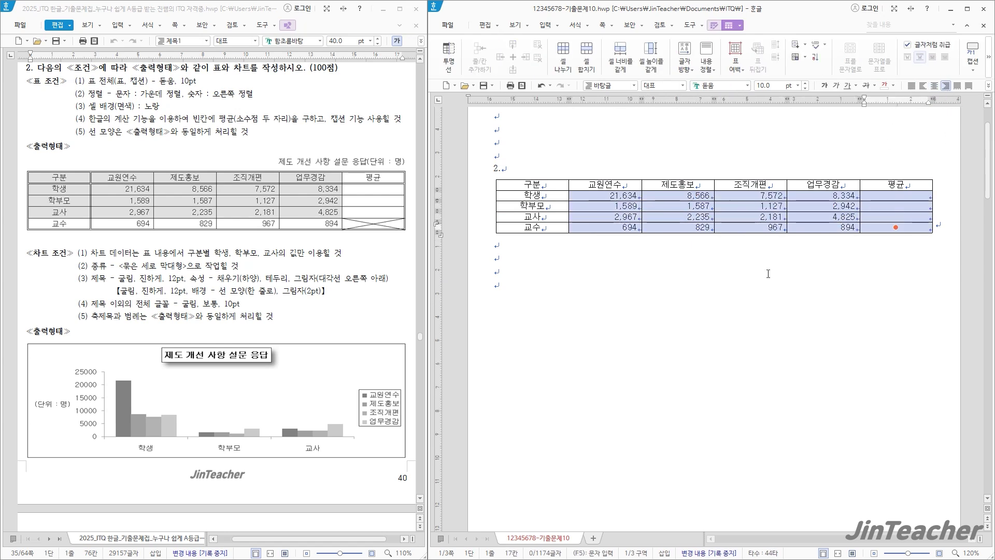
pyautogui.click(614, 236)
# Fill the cells from the 구분 header through the 업무경감 figure of the 교사 row with yellow.
pyautogui.moveTo(557, 186); pyautogui.dragTo(835, 217)
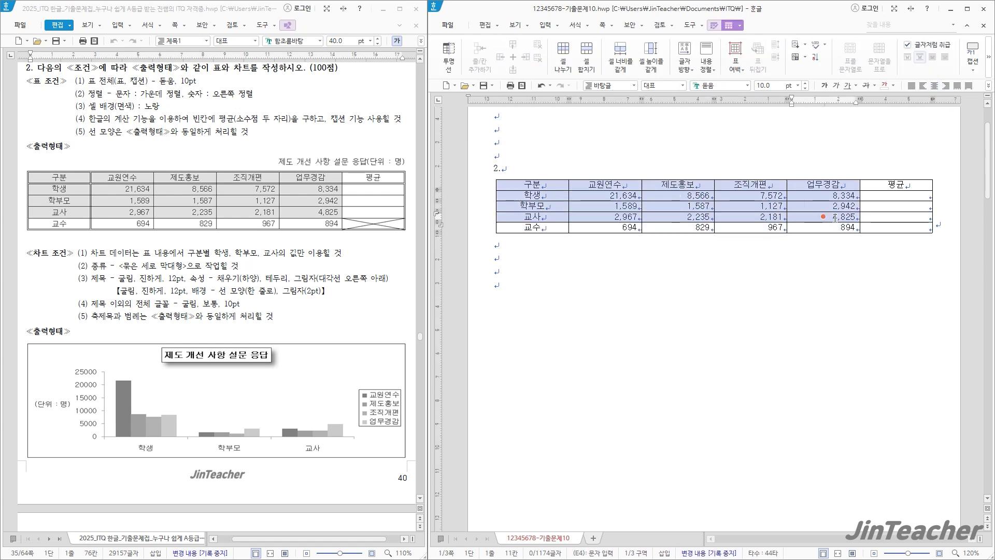
pyautogui.click(715, 26)
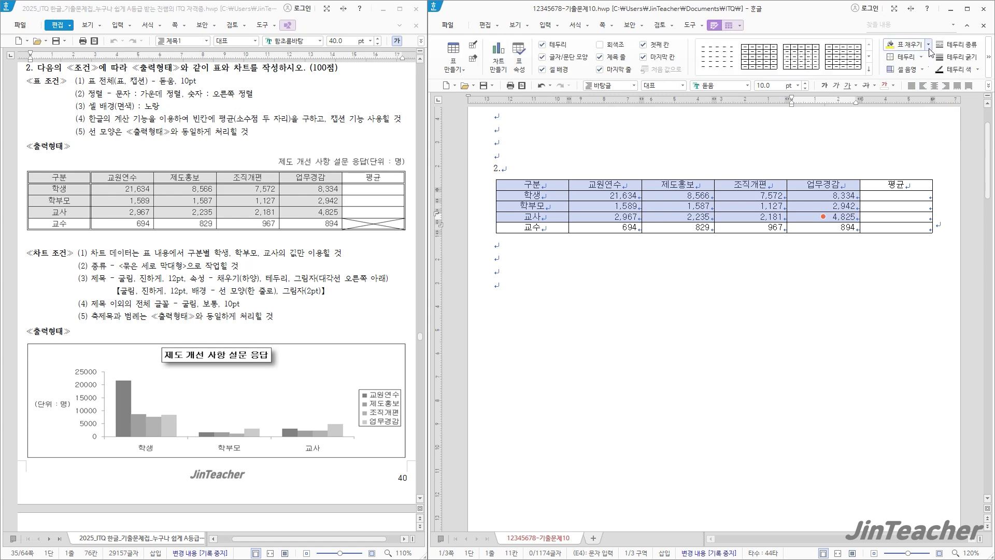
pyautogui.click(930, 45)
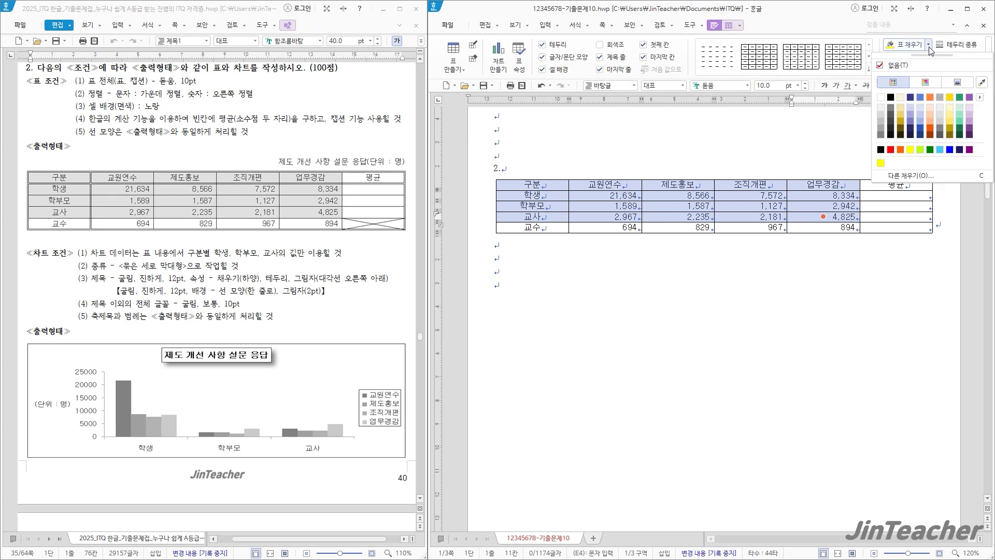
pyautogui.click(910, 150)
pyautogui.click(603, 263)
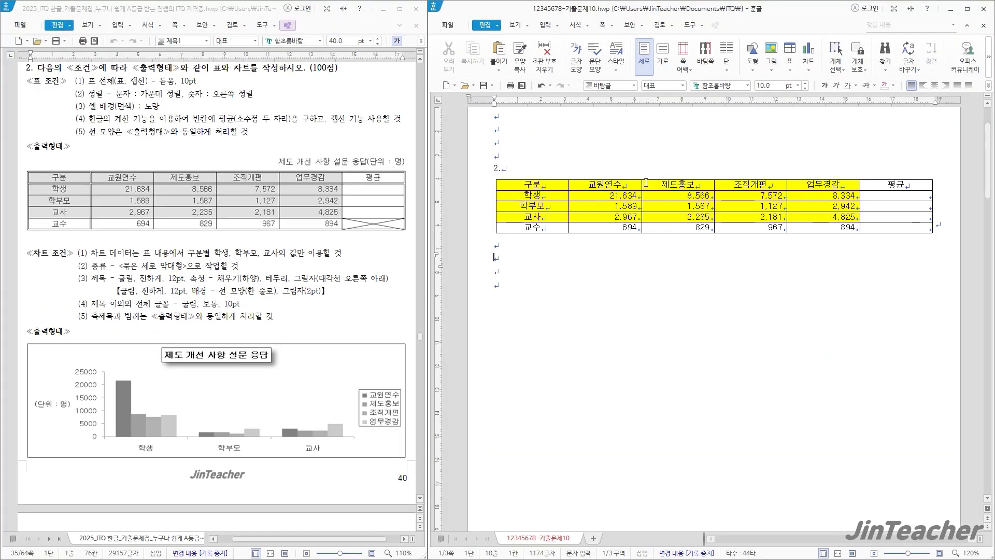
# Calculate the 평균 cells for 학생, 학부모 and 교사 with the block average formula.
pyautogui.moveTo(627, 195); pyautogui.dragTo(896, 216)
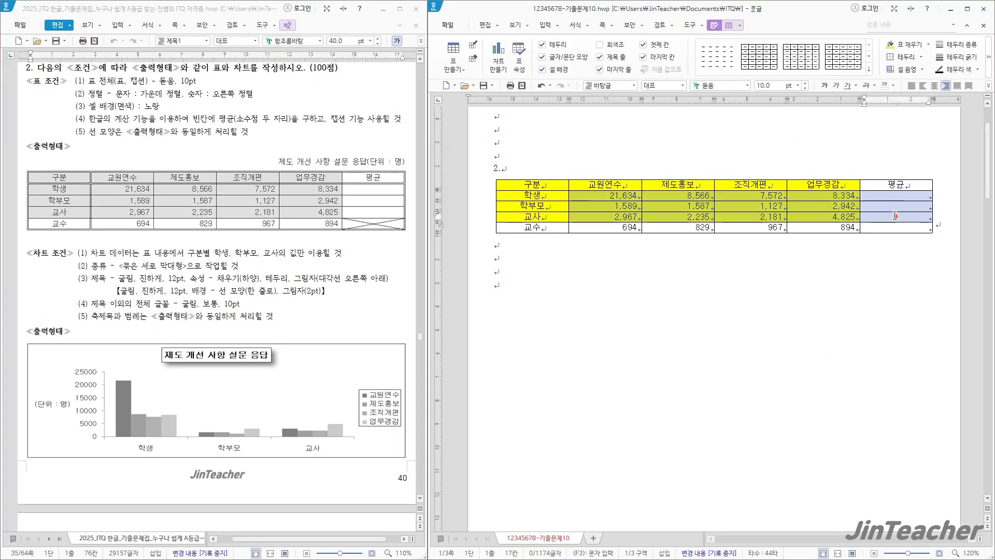
pyautogui.rightClick(896, 215)
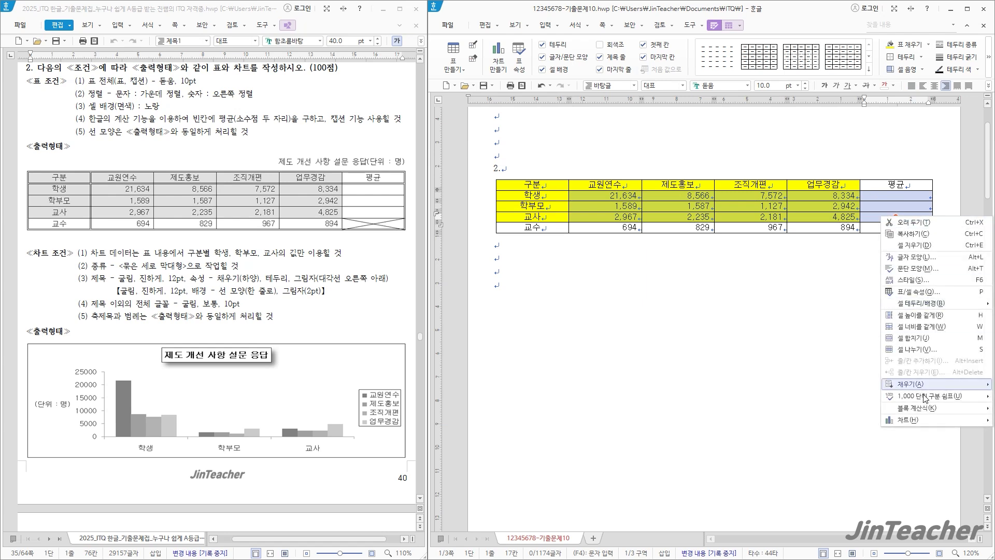
pyautogui.moveTo(930, 409)
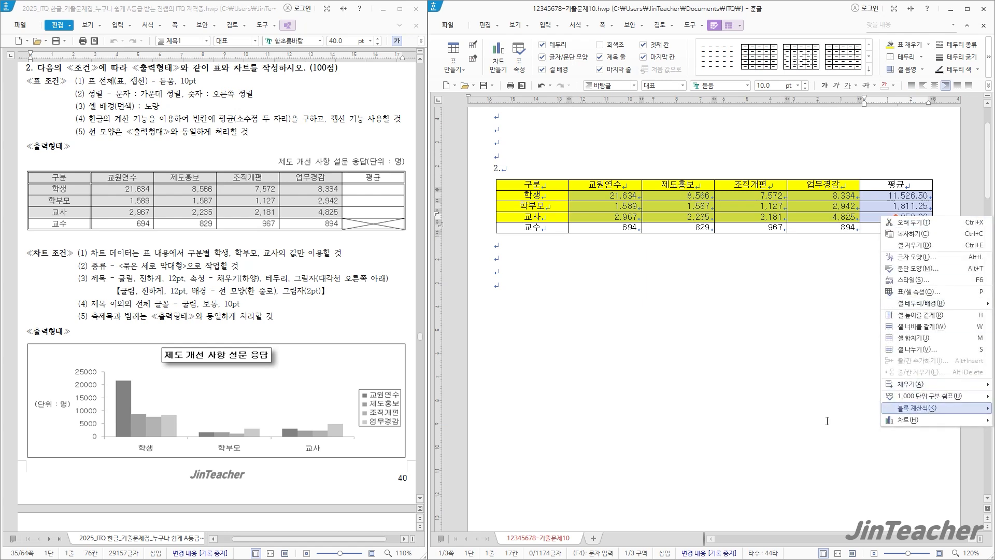
pyautogui.click(830, 420)
pyautogui.click(762, 297)
# Apply a double line to the outer border of the whole table.
pyautogui.moveTo(546, 188); pyautogui.dragTo(888, 229)
pyautogui.press('l')
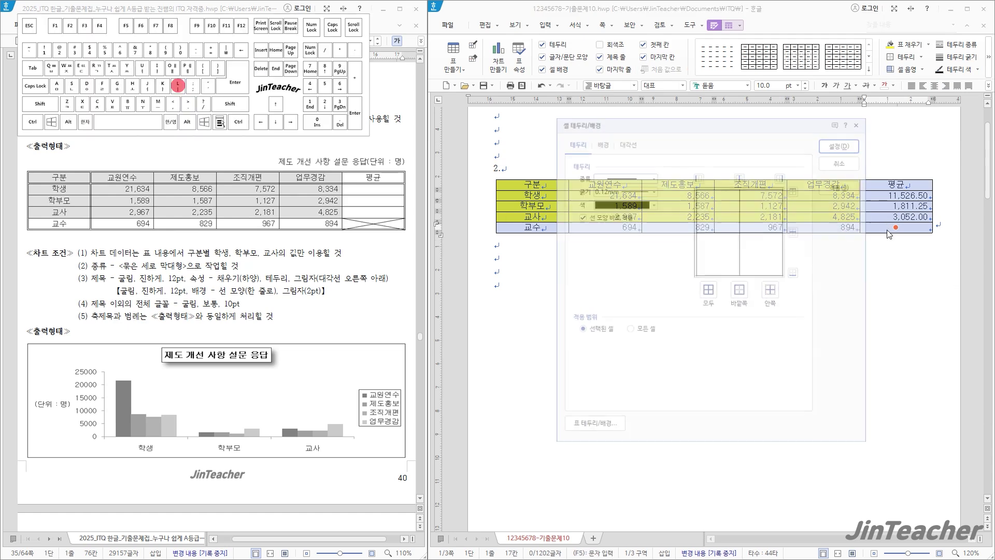
pyautogui.click(652, 177)
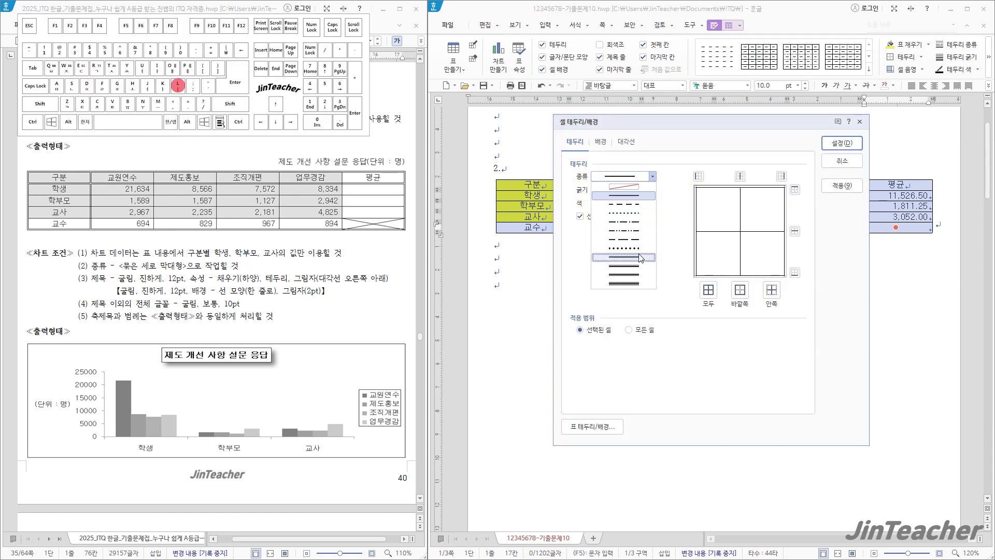
pyautogui.click(623, 266)
pyautogui.click(740, 290)
pyautogui.click(861, 141)
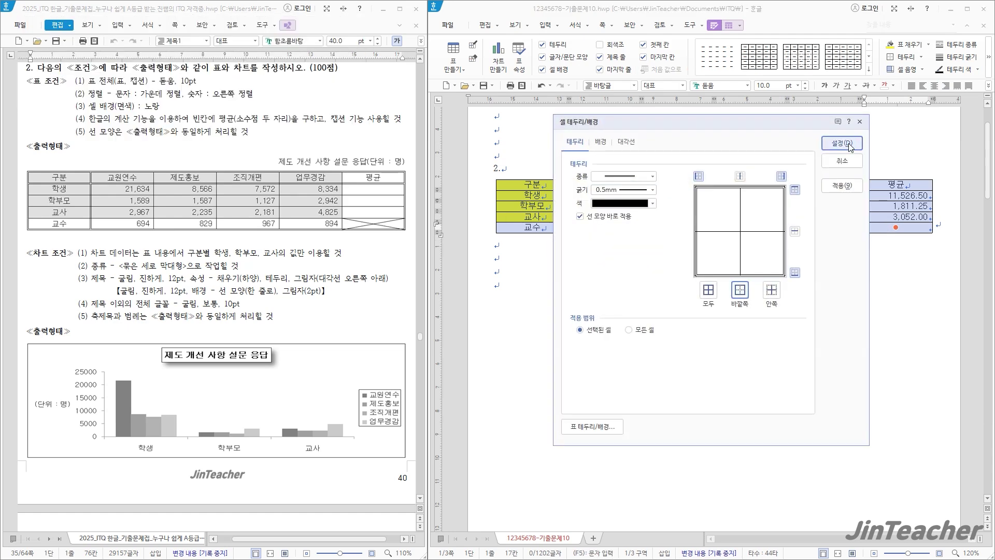
pyautogui.click(495, 270)
# Apply a double line to the right border of the table's first column, from 구분 down to 교수.
pyautogui.moveTo(557, 188); pyautogui.dragTo(555, 225)
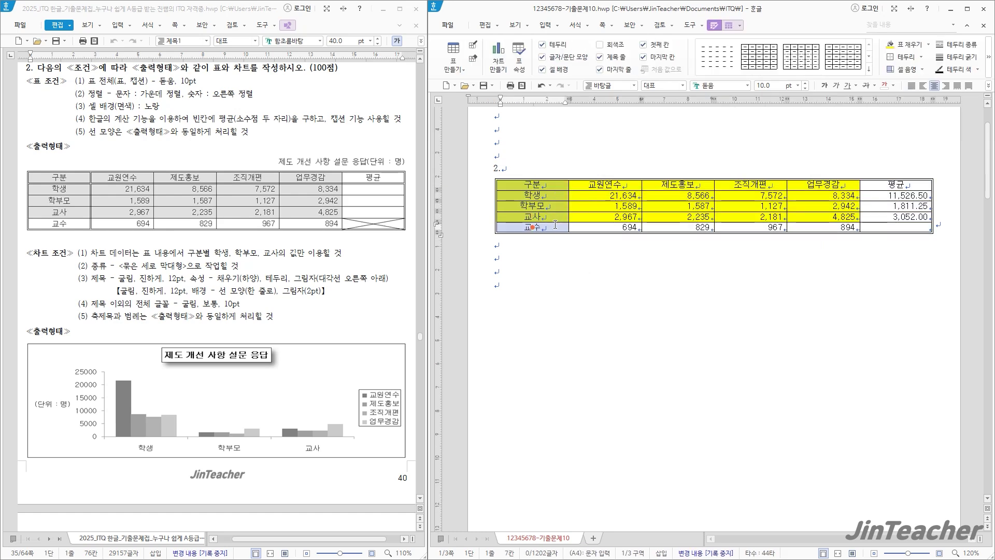
pyautogui.press('l')
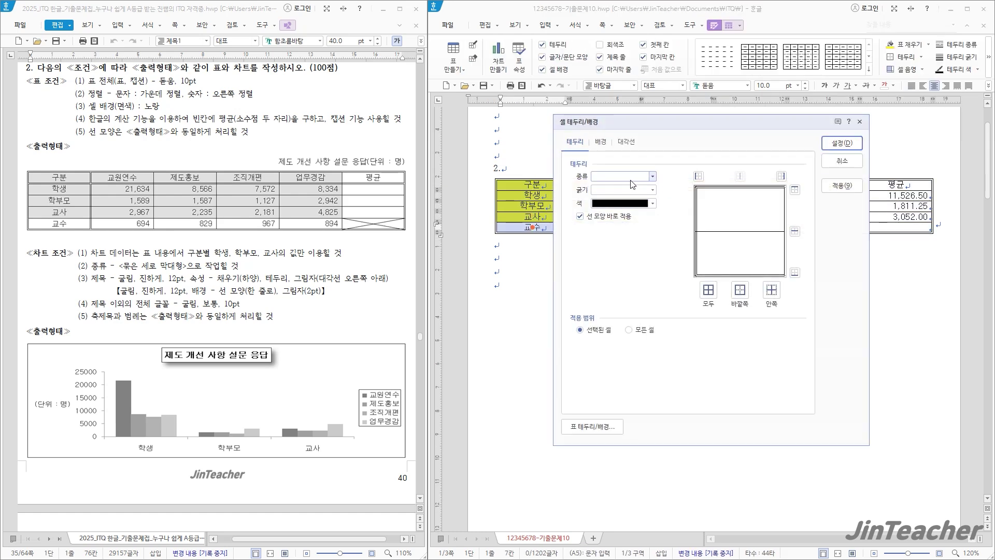
pyautogui.click(652, 176)
pyautogui.click(624, 257)
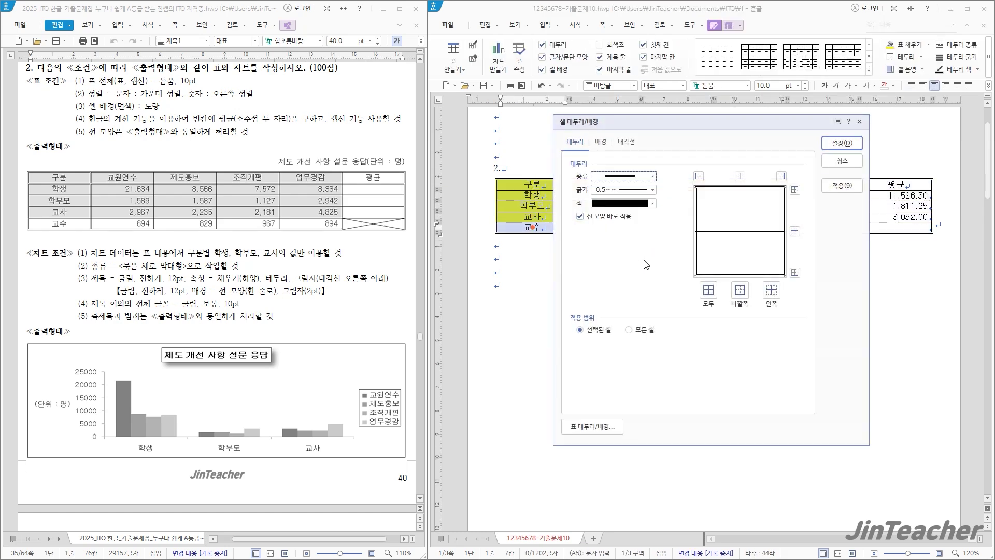
pyautogui.click(781, 178)
pyautogui.click(848, 145)
pyautogui.click(622, 296)
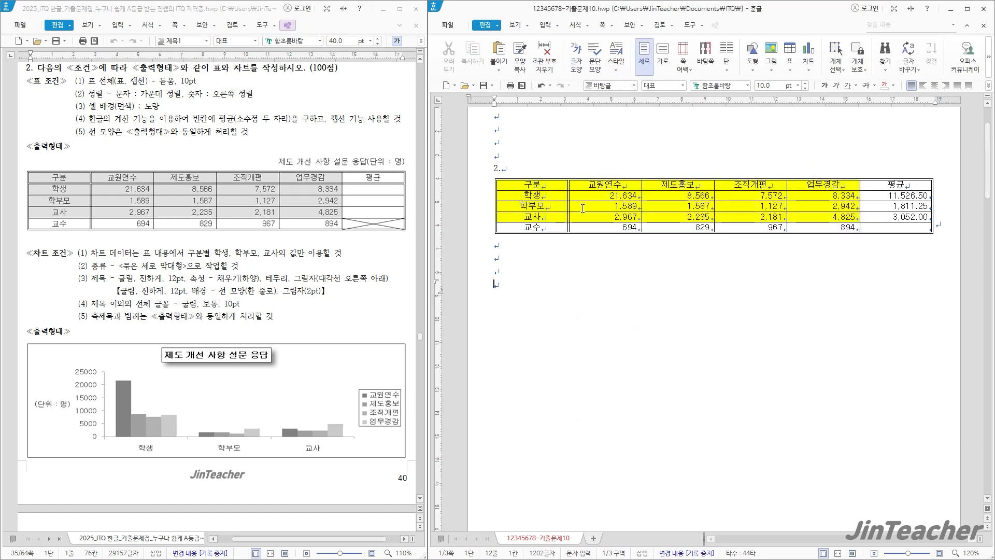
# Apply a double line to the bottom border of the table's header row.
pyautogui.moveTo(555, 186); pyautogui.dragTo(896, 184)
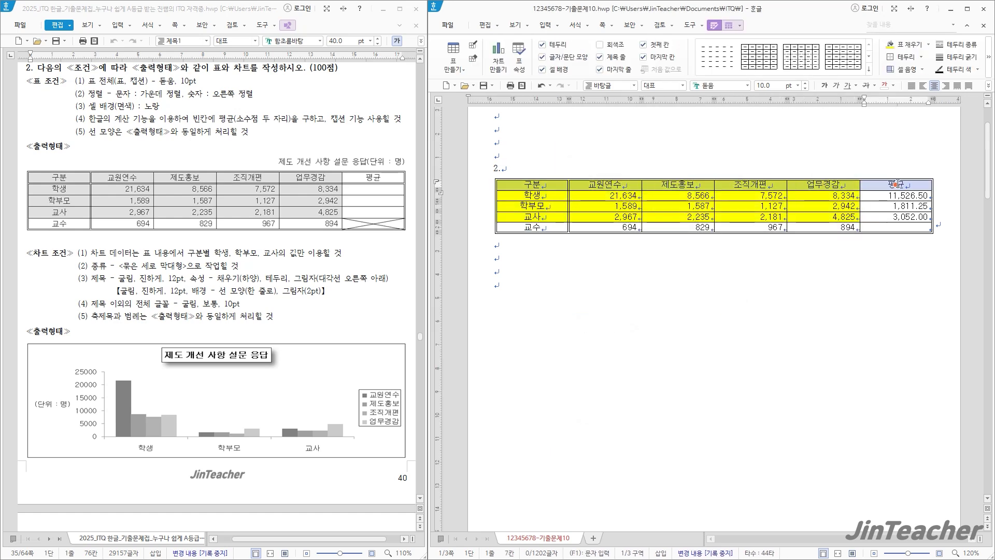
pyautogui.press('l')
pyautogui.click(652, 177)
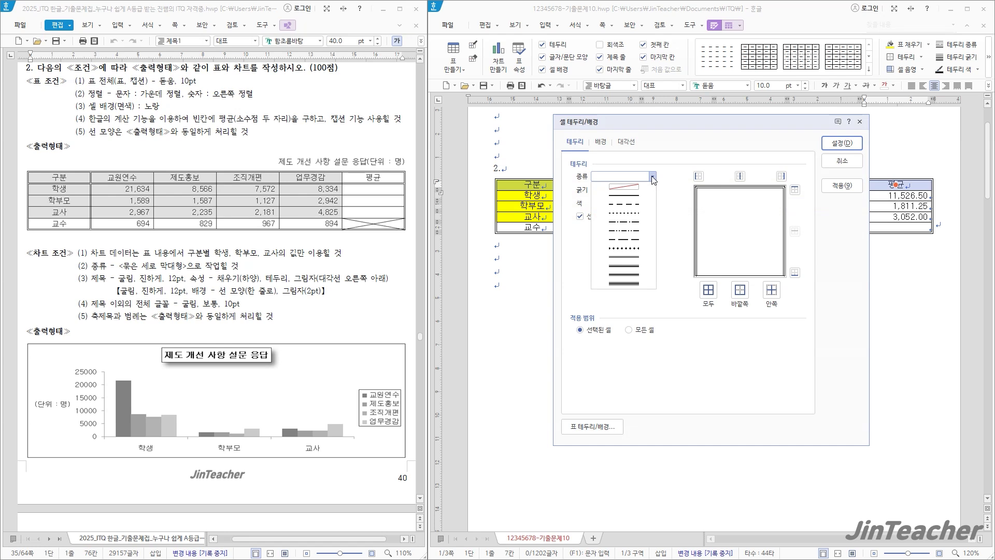
pyautogui.click(622, 254)
pyautogui.click(795, 272)
pyautogui.click(842, 144)
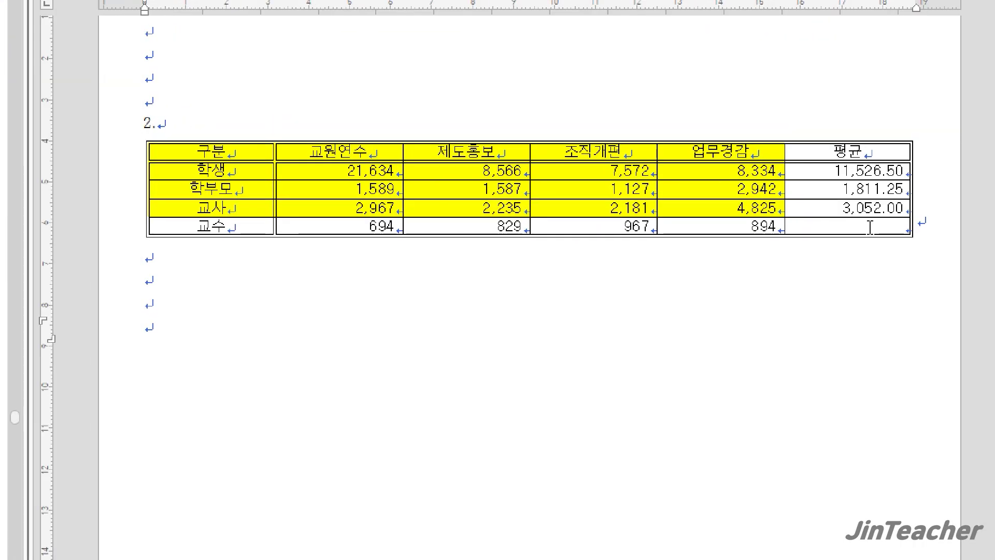
# Draw both diagonal lines, forming an X, in the empty 평균 cell of the 교수 row.
pyautogui.moveTo(895, 216); pyautogui.dragTo(912, 223)
pyautogui.click(872, 224)
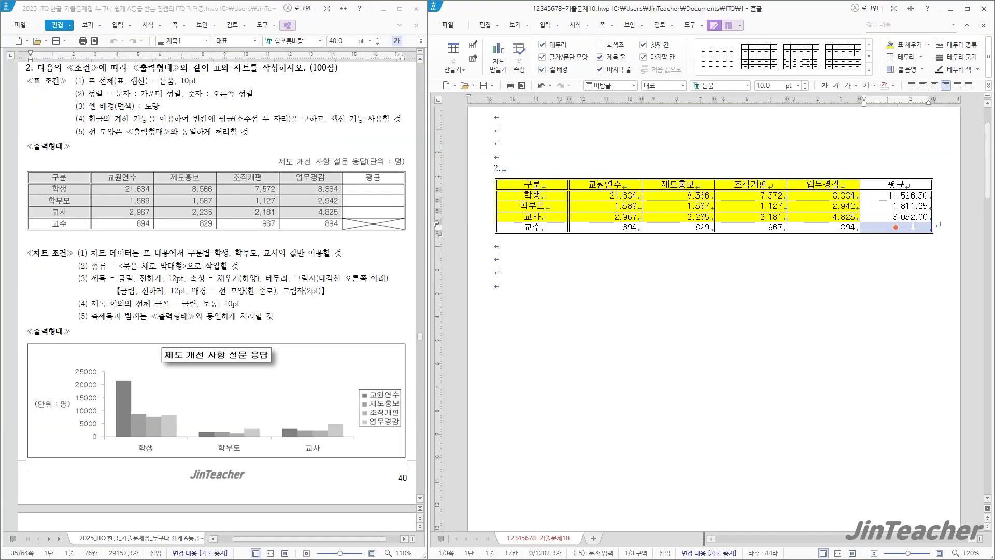
pyautogui.press('l')
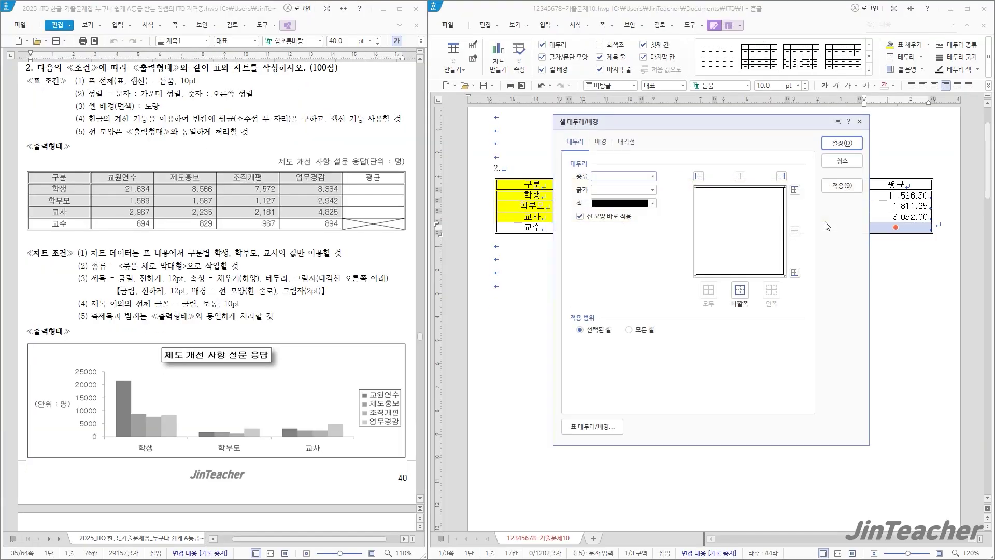
pyautogui.click(615, 143)
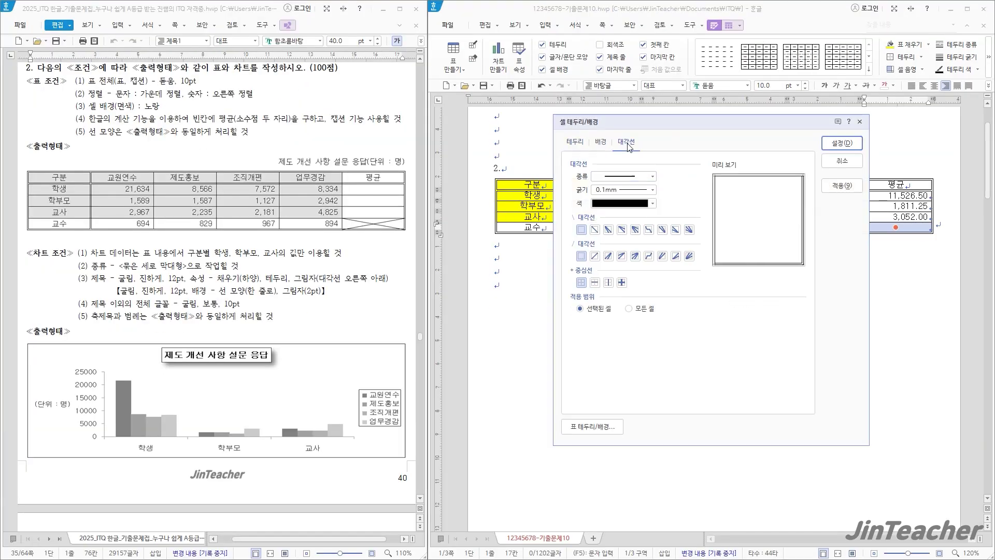
pyautogui.click(594, 229)
pyautogui.click(595, 255)
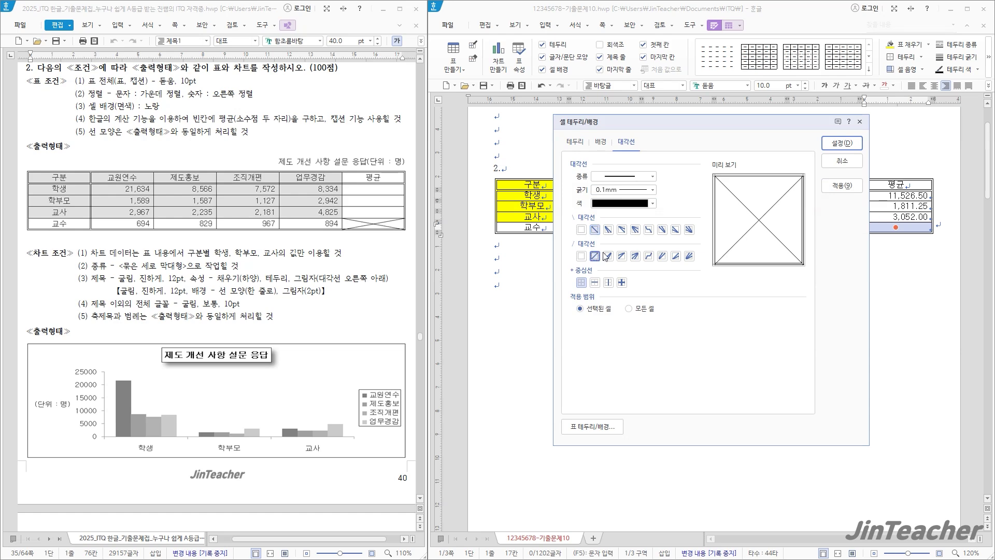
pyautogui.click(841, 146)
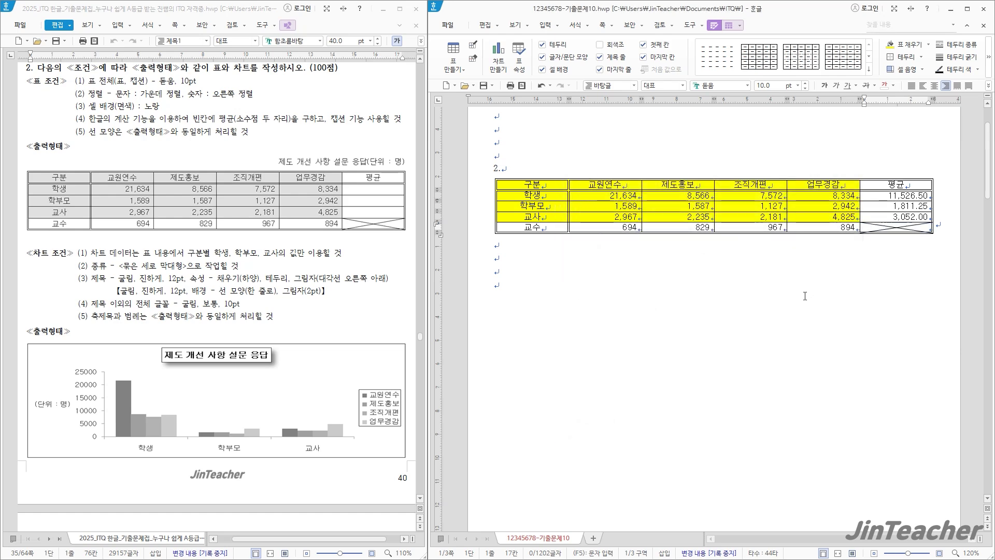
pyautogui.click(568, 188)
pyautogui.click(575, 271)
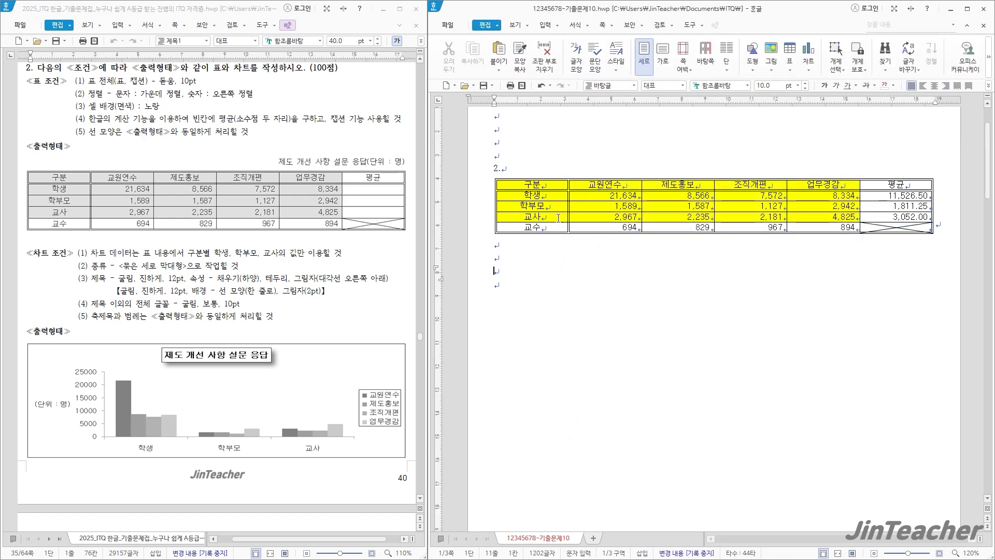
# Increase the height of all the table's rows by two increments.
pyautogui.moveTo(561, 190); pyautogui.dragTo(933, 241)
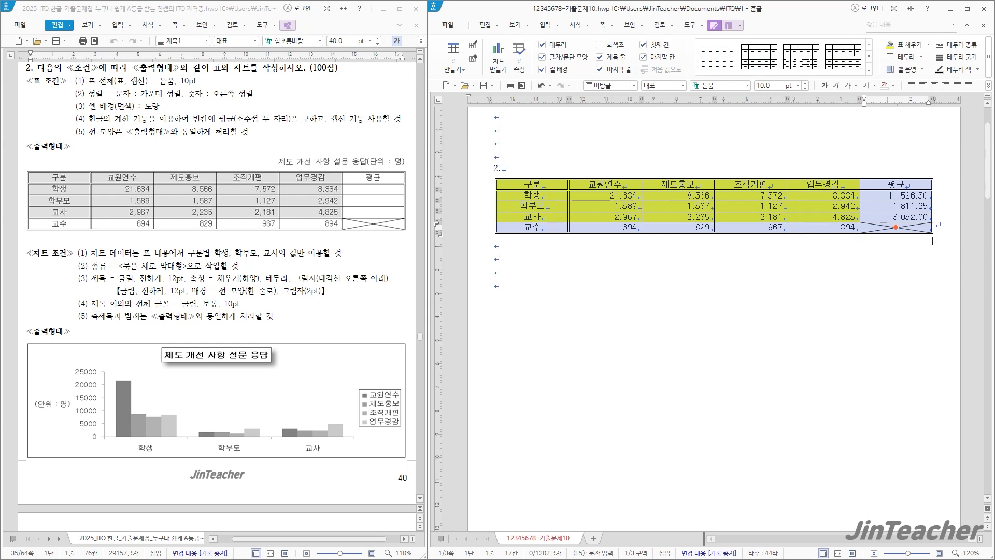
pyautogui.hotkey('ctrl', 'Down')
pyautogui.hotkey('ctrl', 'Down')
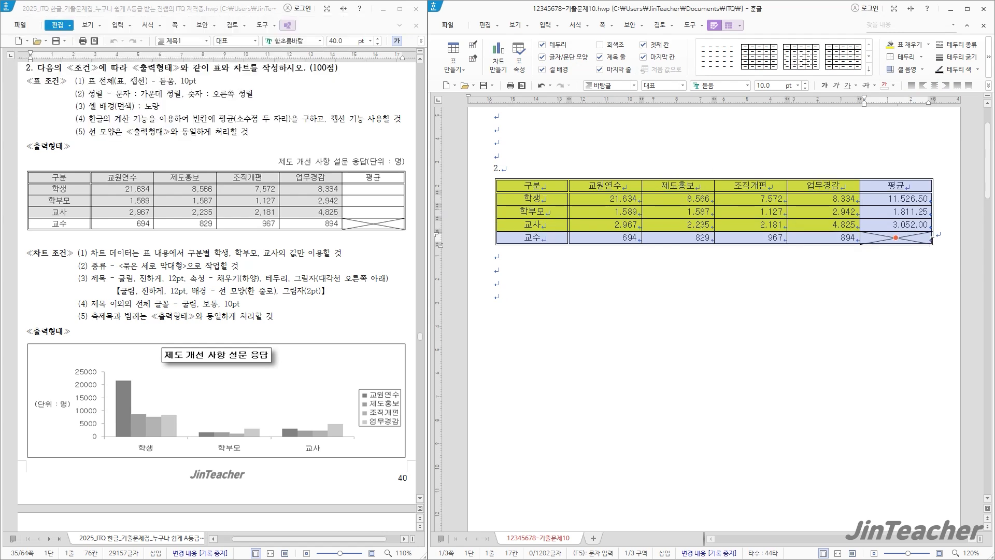
pyautogui.click(569, 268)
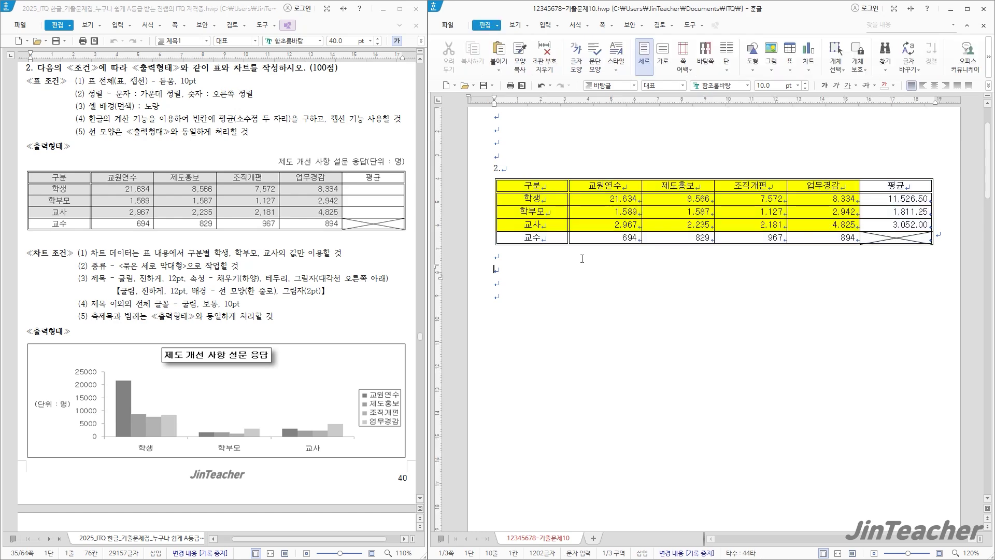
# Add a caption above the table.
pyautogui.click(617, 179)
pyautogui.doubleClick(616, 179)
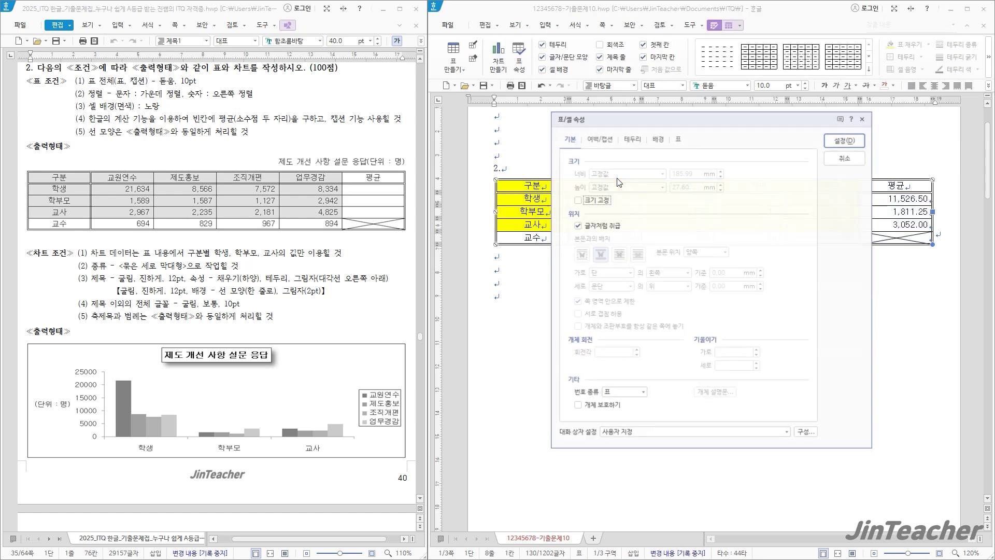
pyautogui.click(607, 144)
pyautogui.click(618, 218)
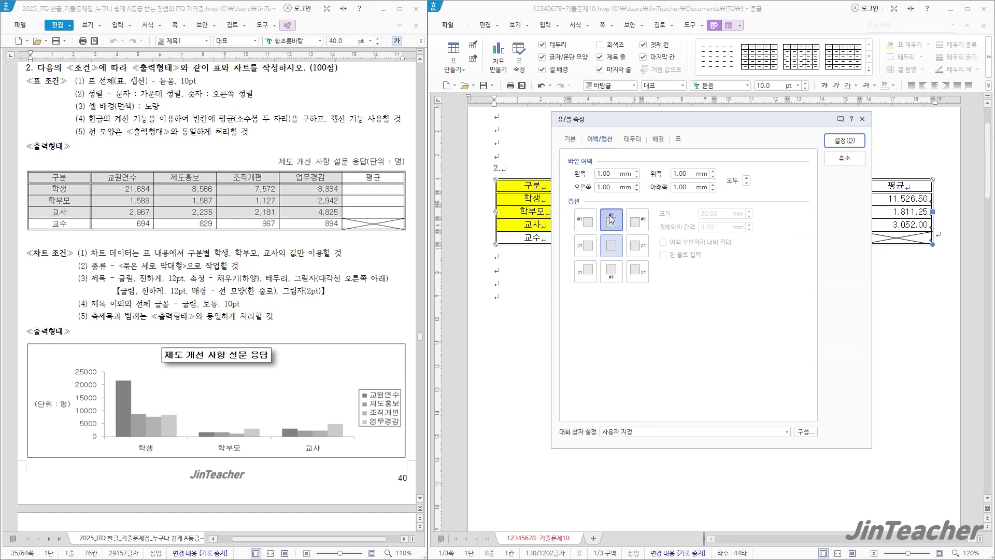
pyautogui.click(845, 140)
# Replace the default caption text with "제도 개선 사항 설문 응답(단위 : 명)".
pyautogui.hotkey('shift', 'Home')
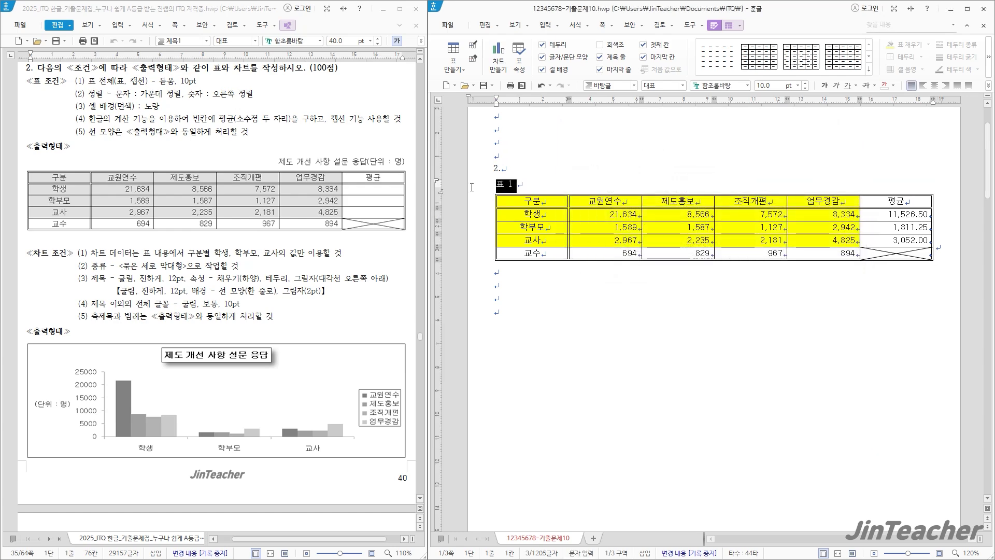
pyautogui.press('F12')
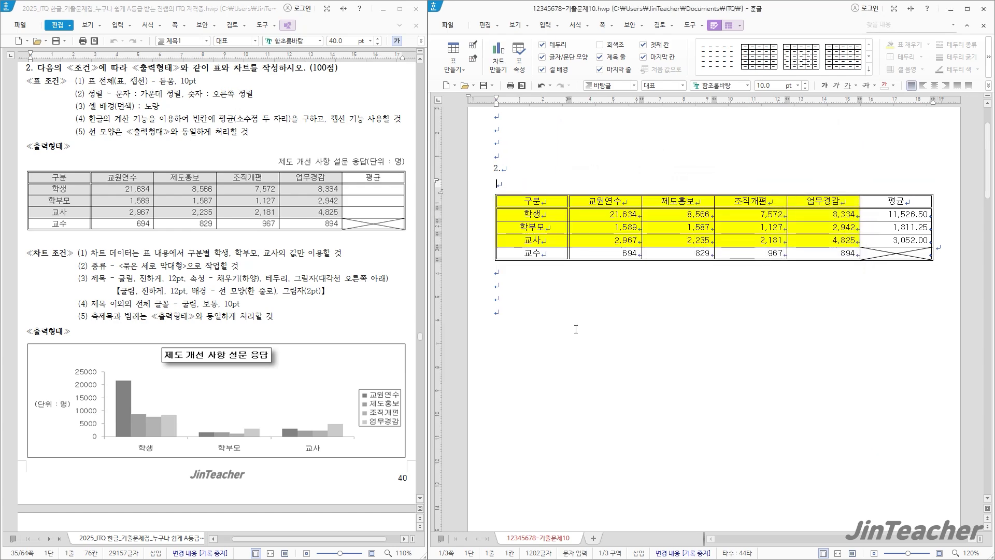
pyautogui.write('제도 개선')
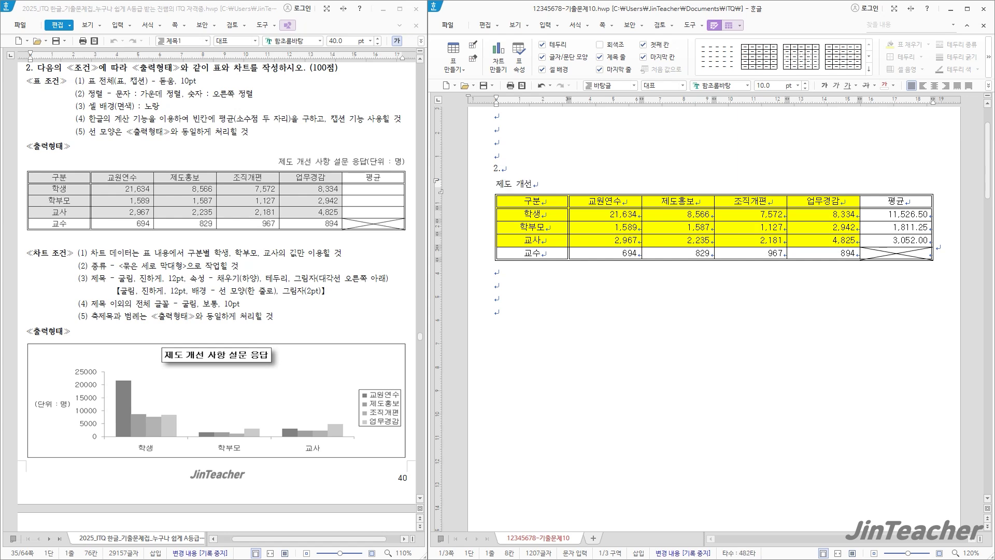
pyautogui.write(' 사하ㅇ 설문 응답')
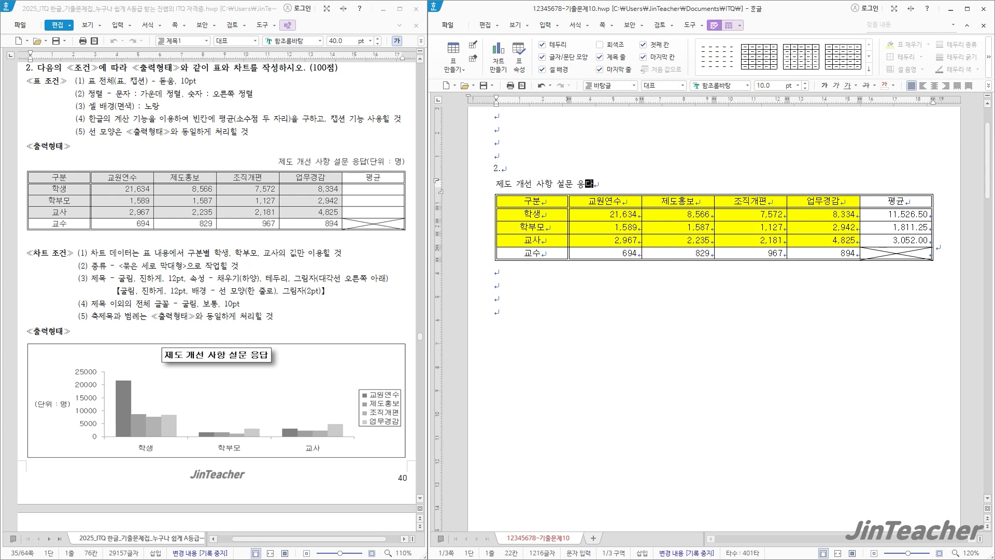
pyautogui.write('(단위 : 명)')
# Set the table caption's font to 돋움 and align it to the right.
pyautogui.moveTo(634, 185); pyautogui.dragTo(493, 186)
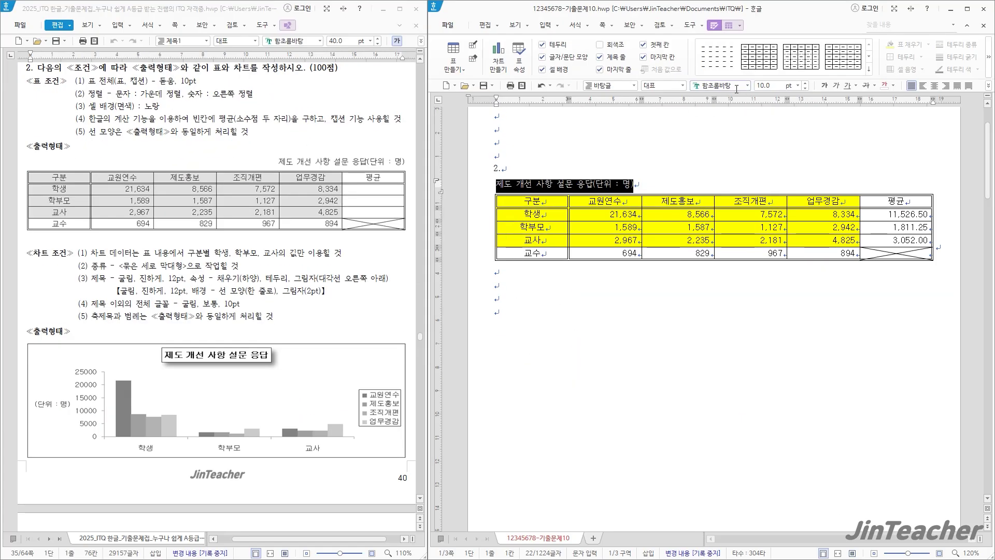
pyautogui.click(737, 89)
pyautogui.write('돋움')
pyautogui.press('Return')
pyautogui.click(946, 86)
pyautogui.click(835, 184)
pyautogui.click(829, 199)
pyautogui.click(820, 227)
pyautogui.click(828, 243)
pyautogui.click(818, 256)
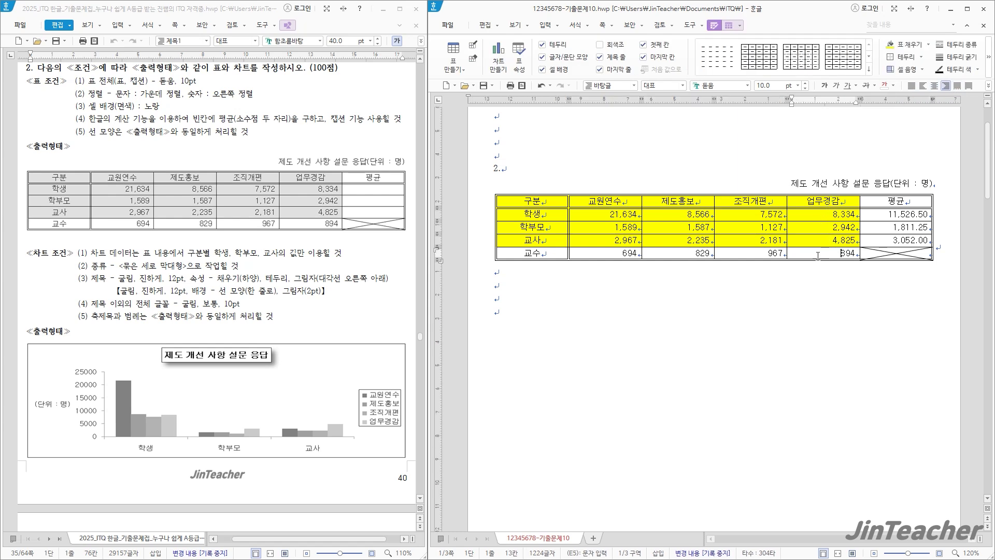
pyautogui.click(574, 273)
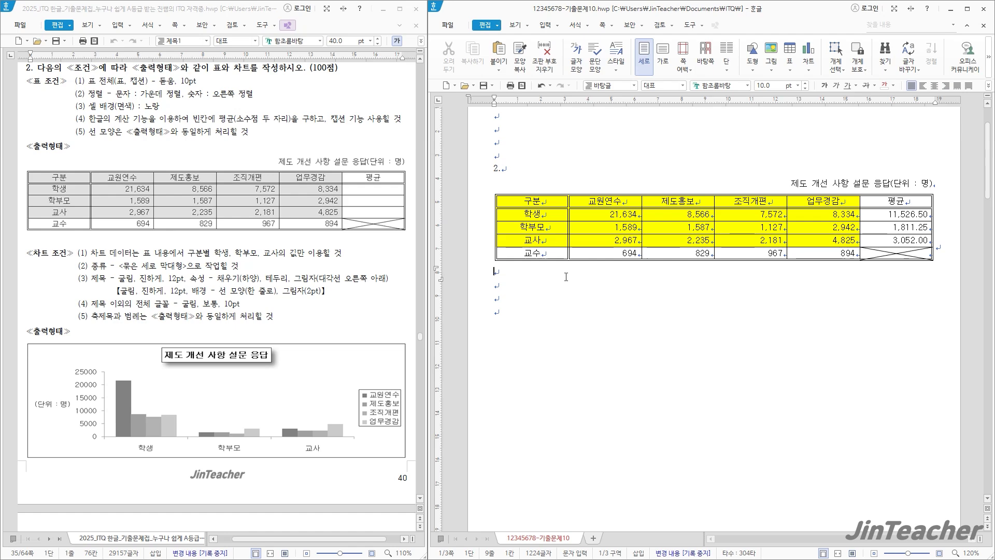
# Create a chart from the table's 구분 to 업무경감 columns, header through 교사 rows, and close the chart data editor.
pyautogui.scroll(-1, 566, 277)
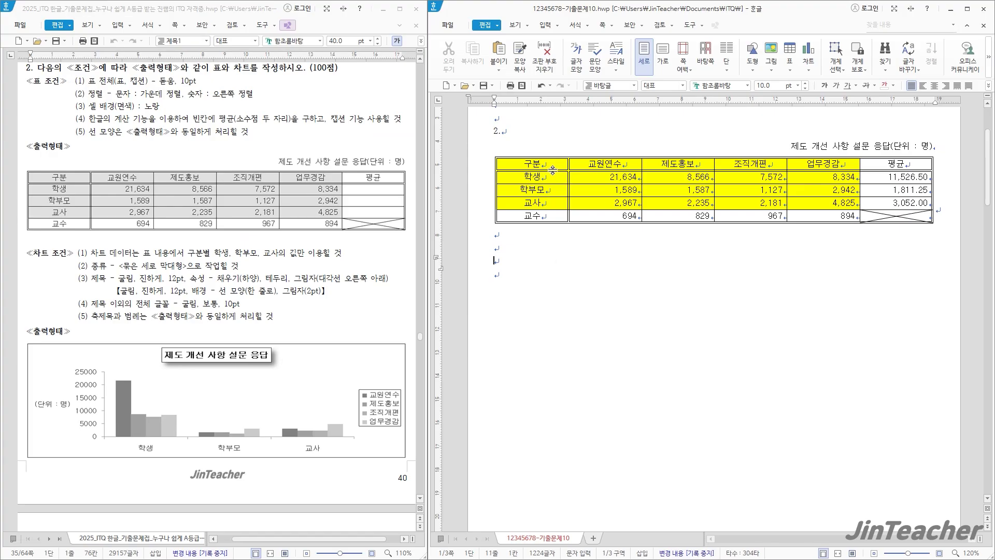
pyautogui.moveTo(552, 165); pyautogui.dragTo(840, 204)
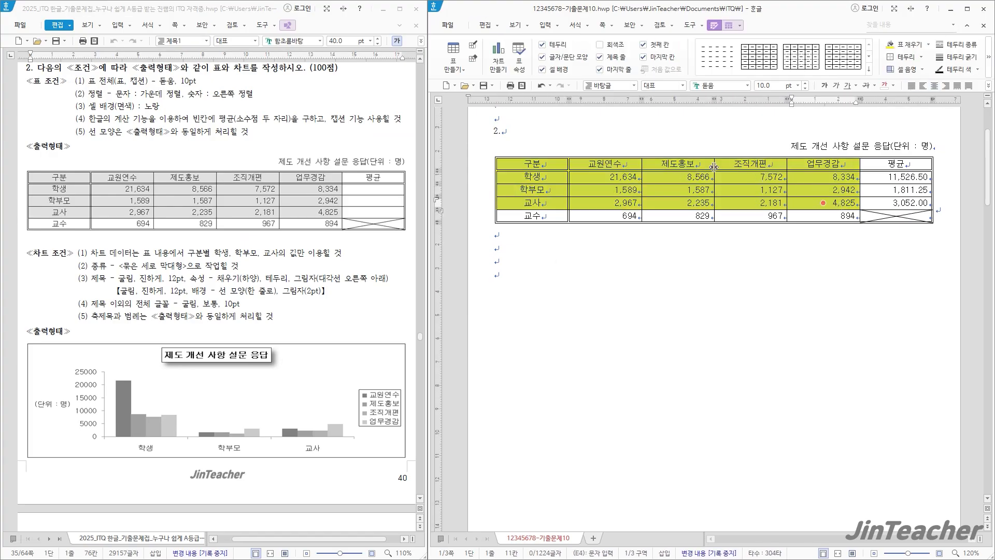
pyautogui.click(498, 57)
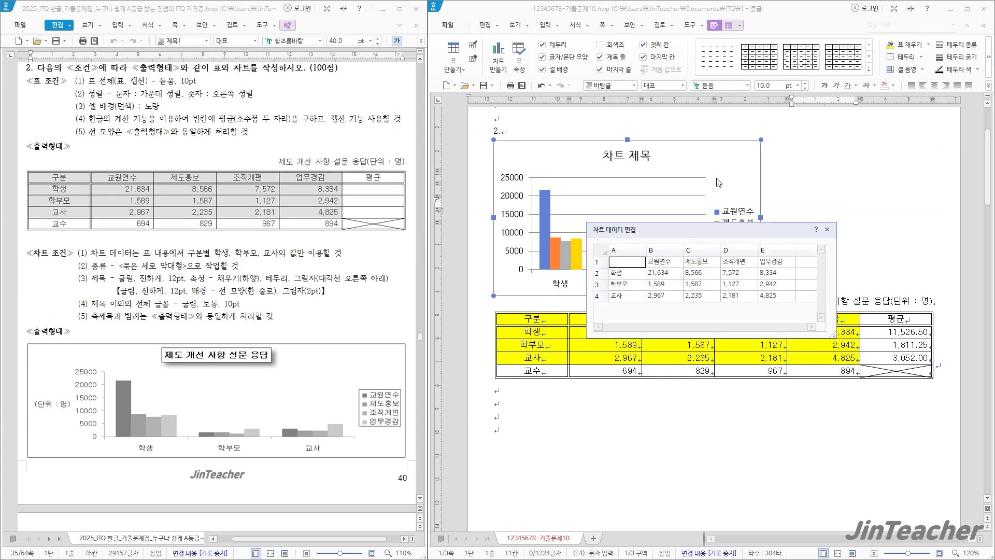
pyautogui.click(827, 229)
# Move the chart directly below the table and resize it to nearly the table's width.
pyautogui.moveTo(751, 157); pyautogui.dragTo(764, 252)
pyautogui.moveTo(911, 310); pyautogui.dragTo(924, 311)
pyautogui.moveTo(651, 253); pyautogui.dragTo(651, 249)
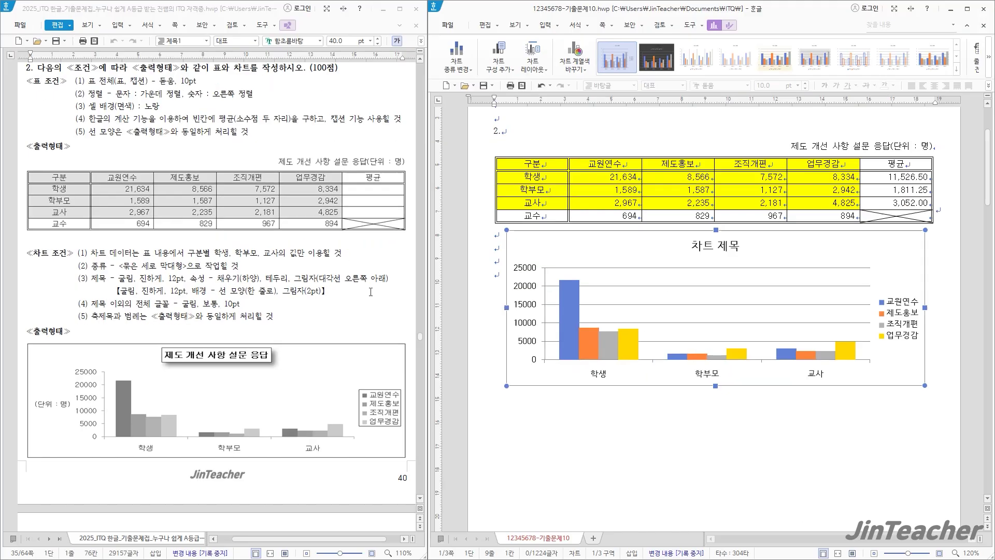
# Replace the chart title text with "제도 개산 사항 설문 응답".
pyautogui.click(715, 253)
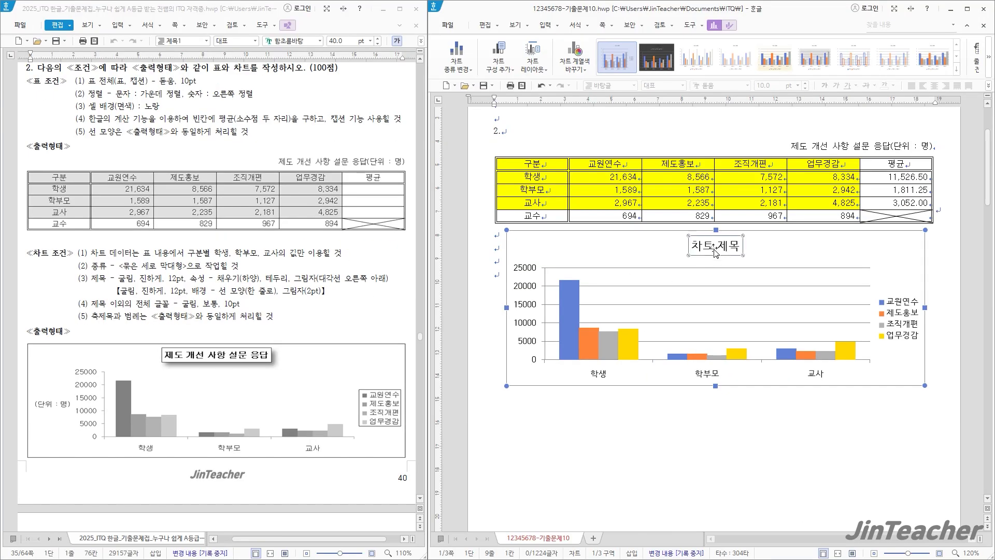
pyautogui.rightClick(716, 253)
pyautogui.click(742, 270)
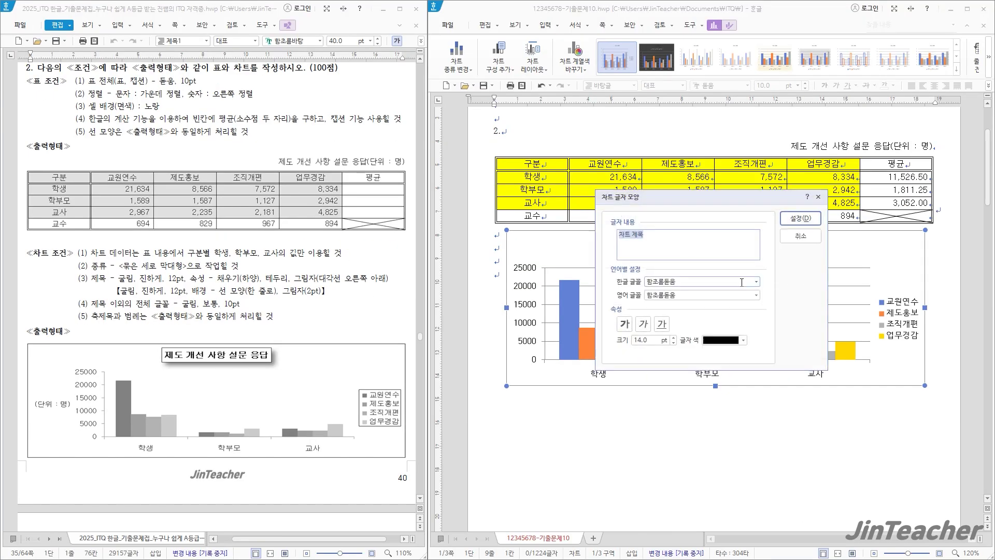
pyautogui.write('제도 개선 사하')
pyautogui.write(' 설문응답')
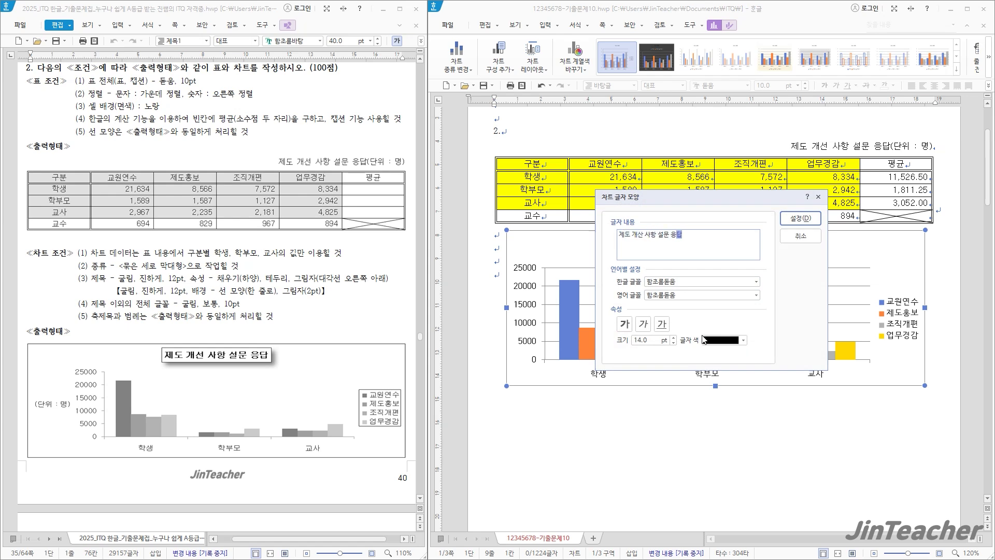
# Format the chart title in bold 12 pt 굴림 for both Korean and English fonts.
pyautogui.press('Tab')
pyautogui.write('굴림')
pyautogui.press('Tab')
pyautogui.write('굴')
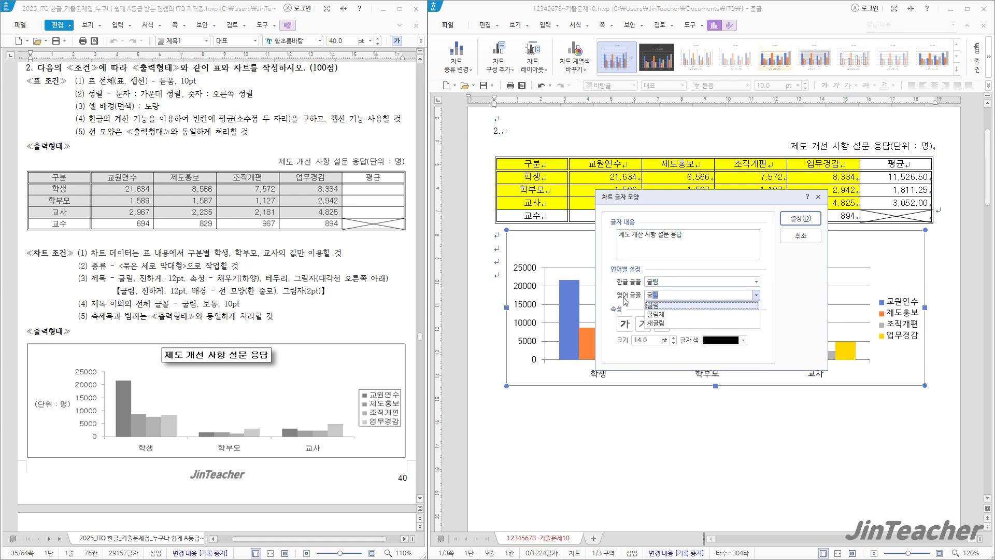
pyautogui.press('Return')
pyautogui.click(625, 324)
pyautogui.click(674, 342)
pyautogui.click(673, 342)
pyautogui.click(801, 218)
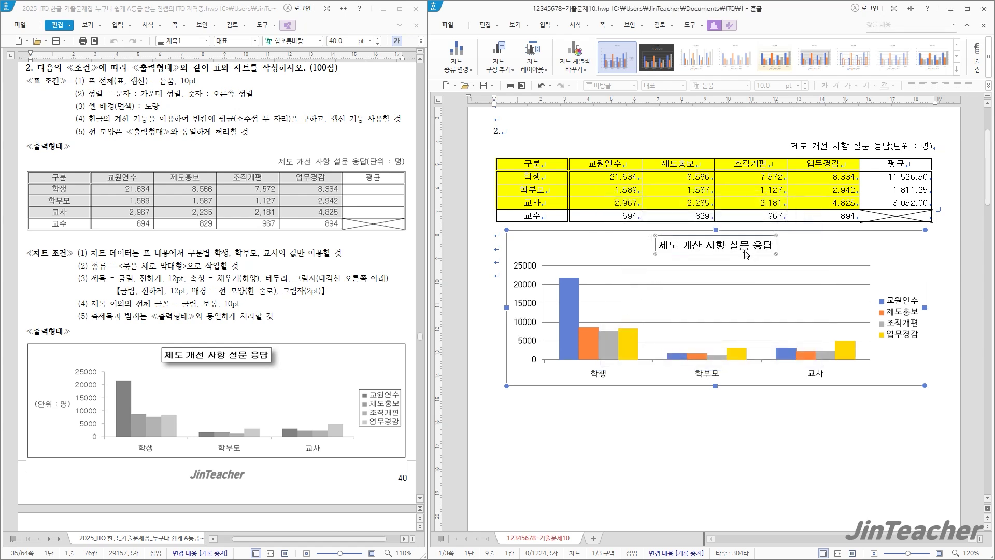
# Give the chart title a white fill, a black outline and a diagonal lower-right shadow.
pyautogui.doubleClick(745, 254)
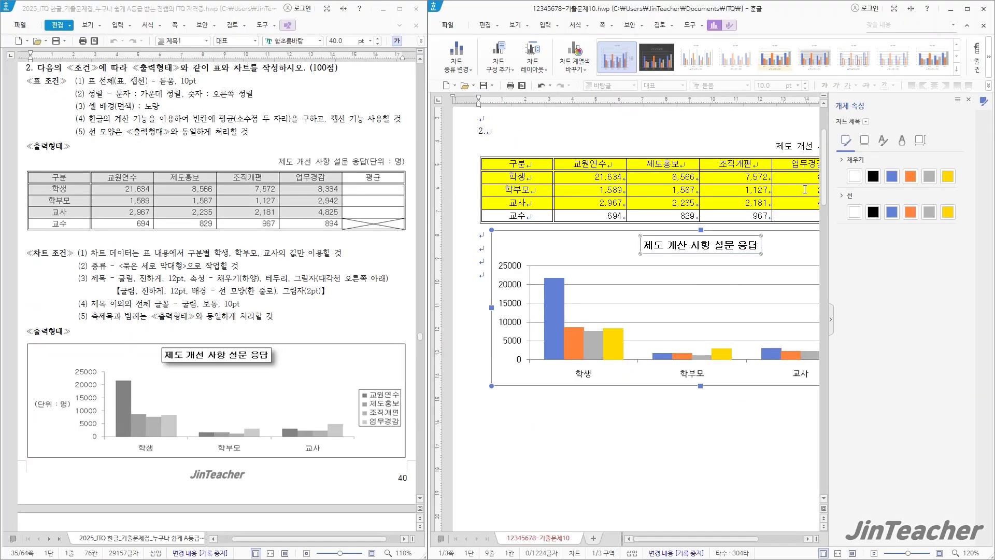
pyautogui.click(855, 176)
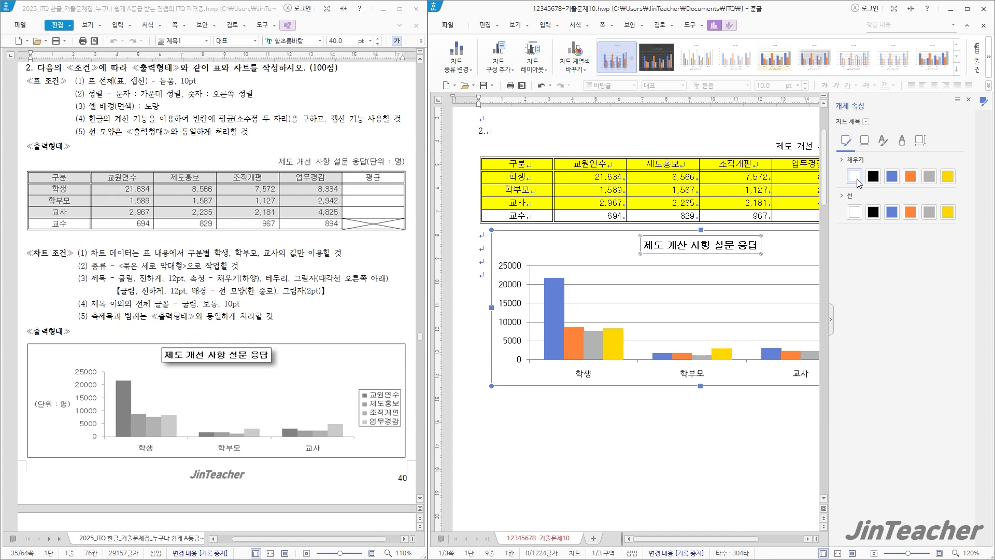
pyautogui.click(863, 141)
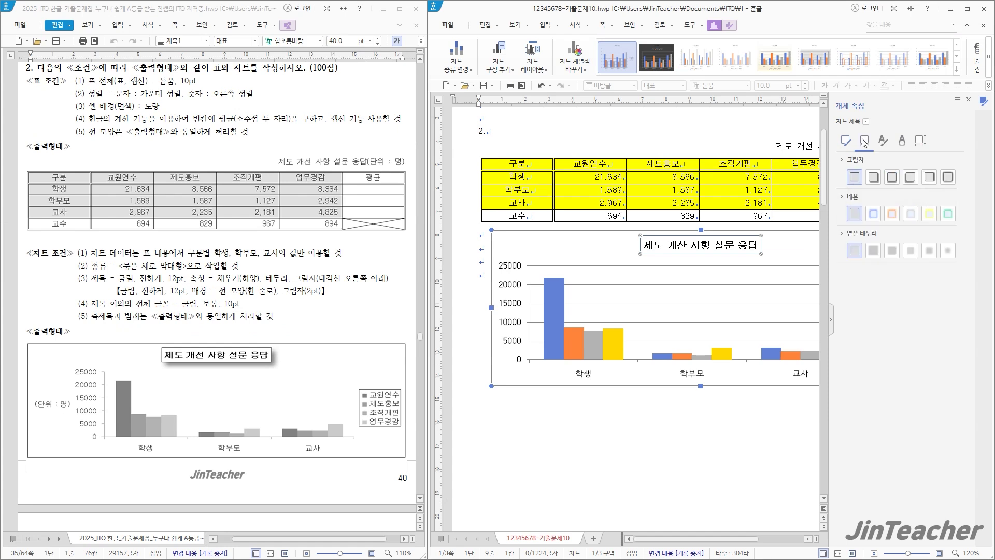
pyautogui.click(874, 178)
pyautogui.click(969, 101)
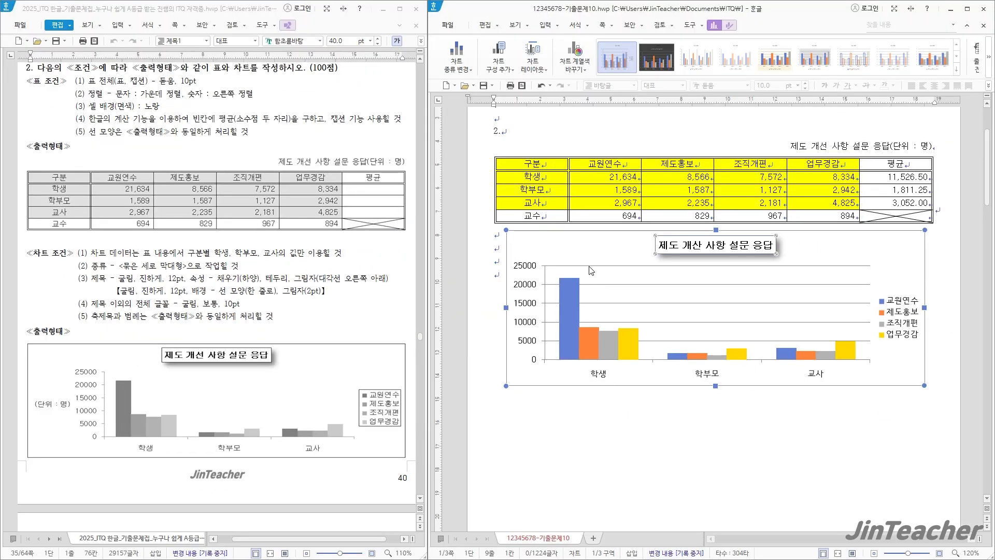
# Add a vertical (기본 세로) axis title to the chart.
pyautogui.click(589, 254)
pyautogui.click(502, 66)
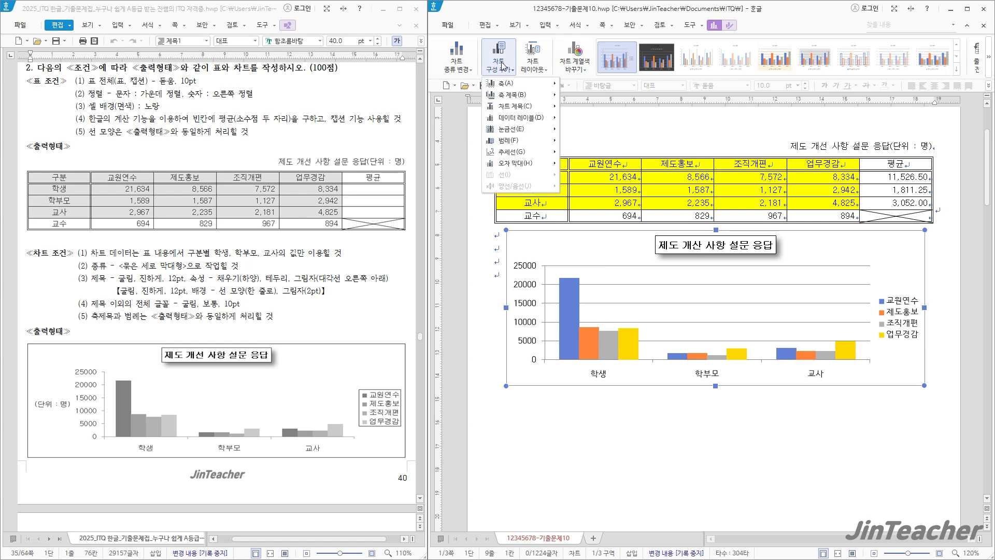
pyautogui.moveTo(524, 99)
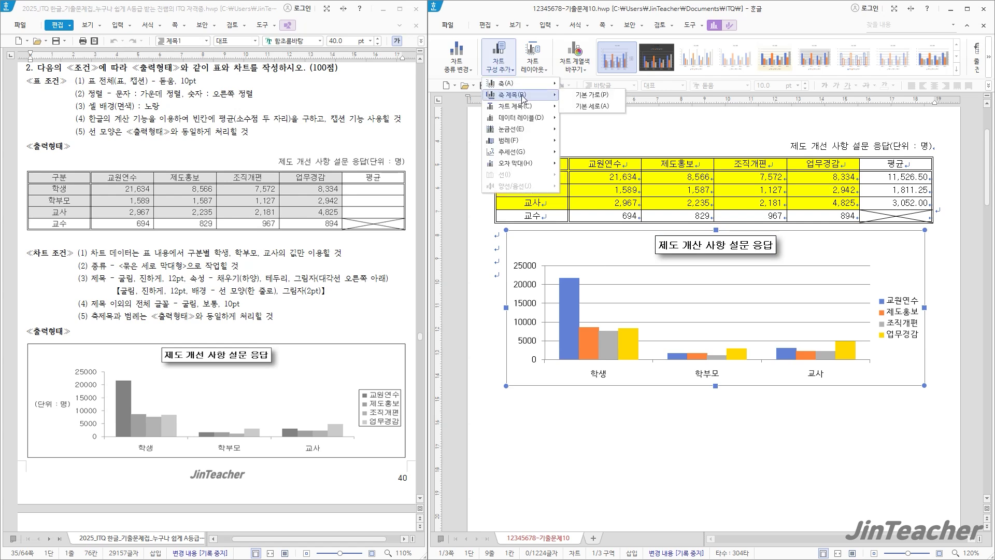
pyautogui.click(598, 111)
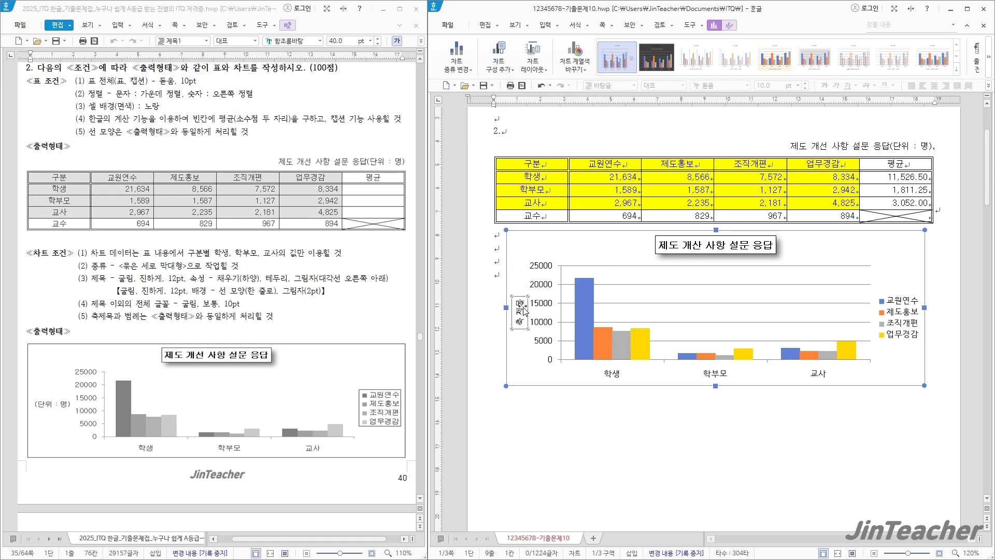
# Replace the value axis title text with "(단위 : 명)" and set its Korean and English fonts to 굴림.
pyautogui.rightClick(525, 311)
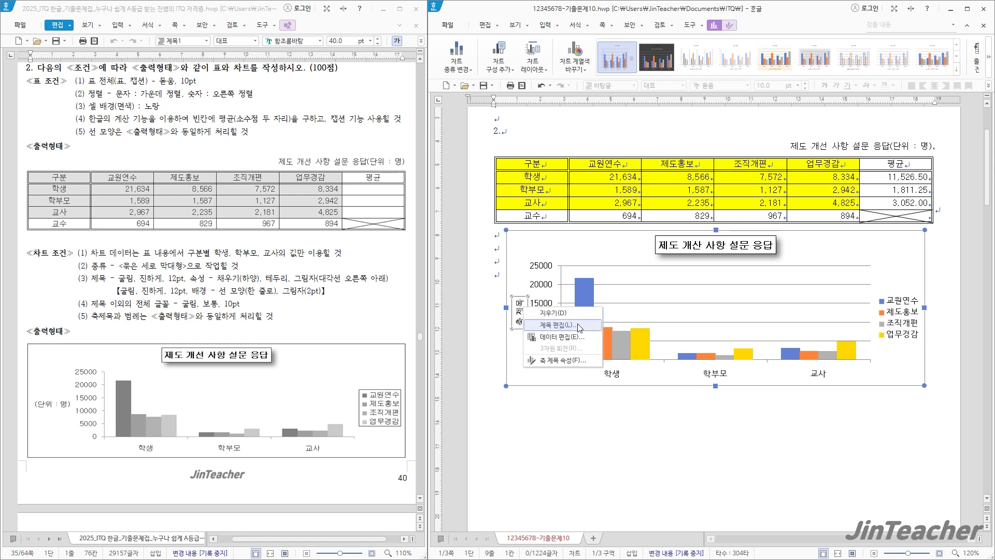
pyautogui.click(598, 326)
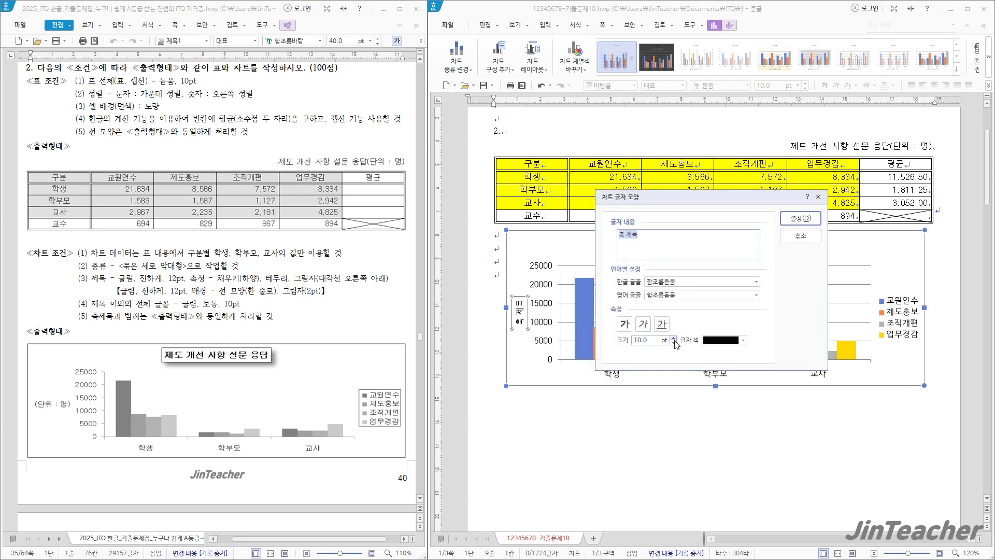
pyautogui.write('(ㄷ')
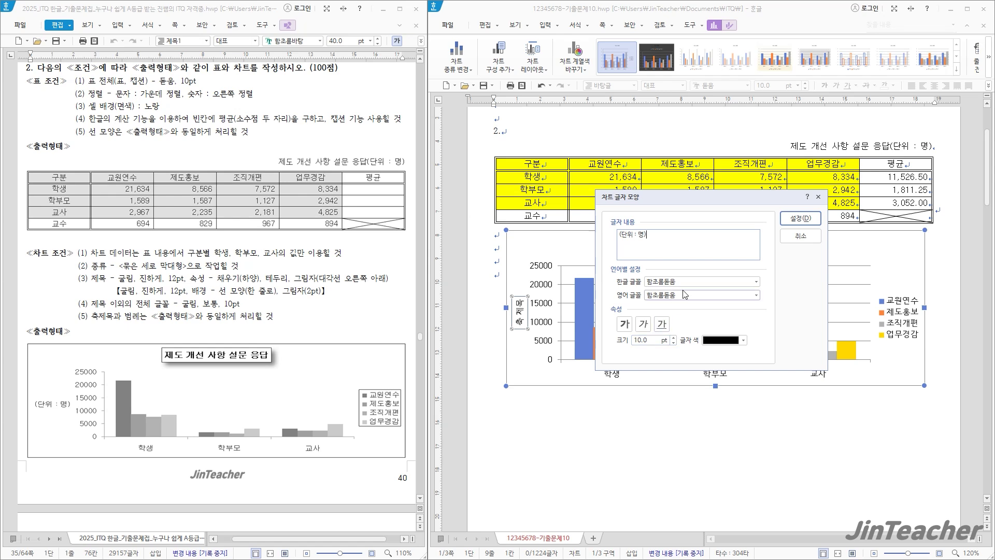
pyautogui.click(645, 285)
pyautogui.write('굴림')
pyautogui.press('Return')
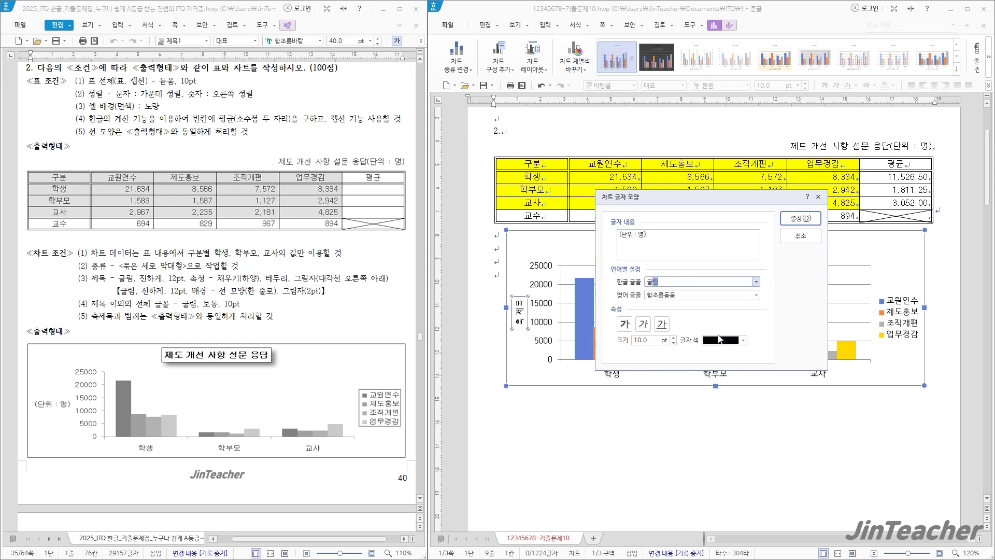
pyautogui.moveTo(664, 296); pyautogui.dragTo(628, 298)
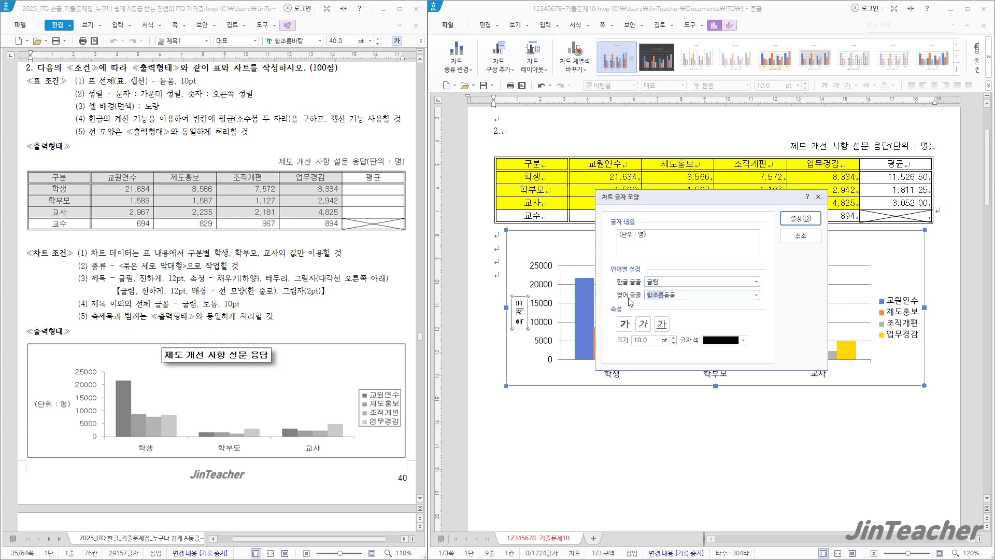
pyautogui.write('굴림')
pyautogui.press('Return')
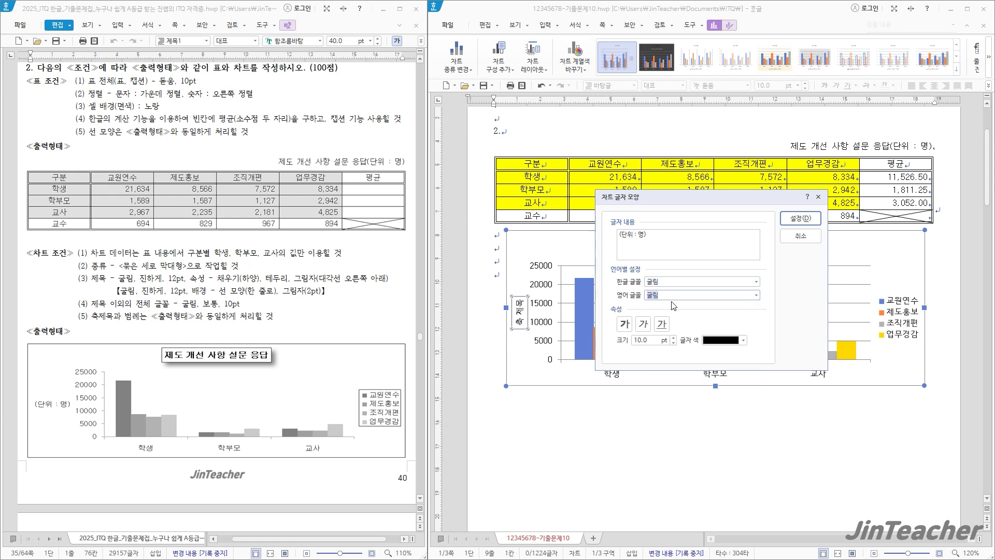
pyautogui.click(800, 219)
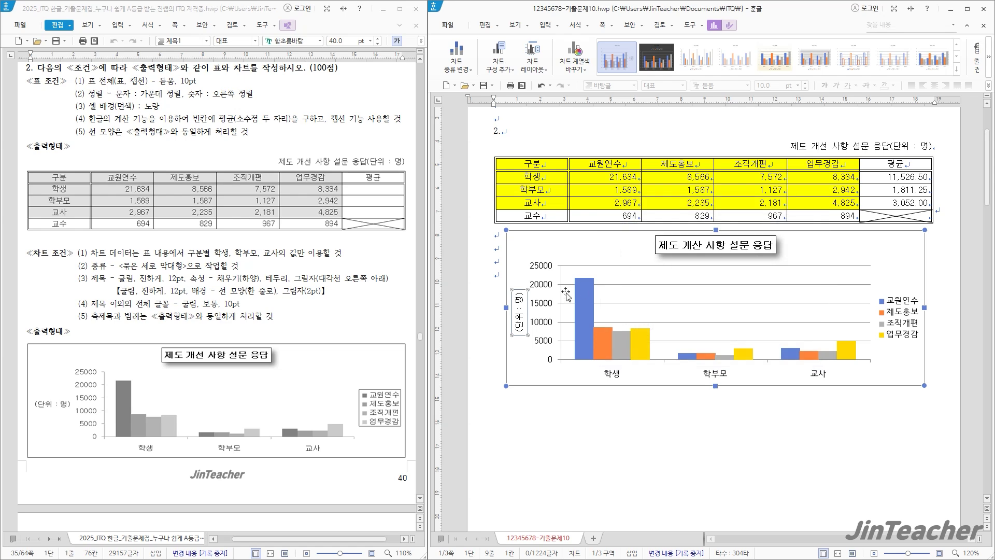
# Set the text direction of the value axis title to 가로 (horizontal).
pyautogui.doubleClick(527, 300)
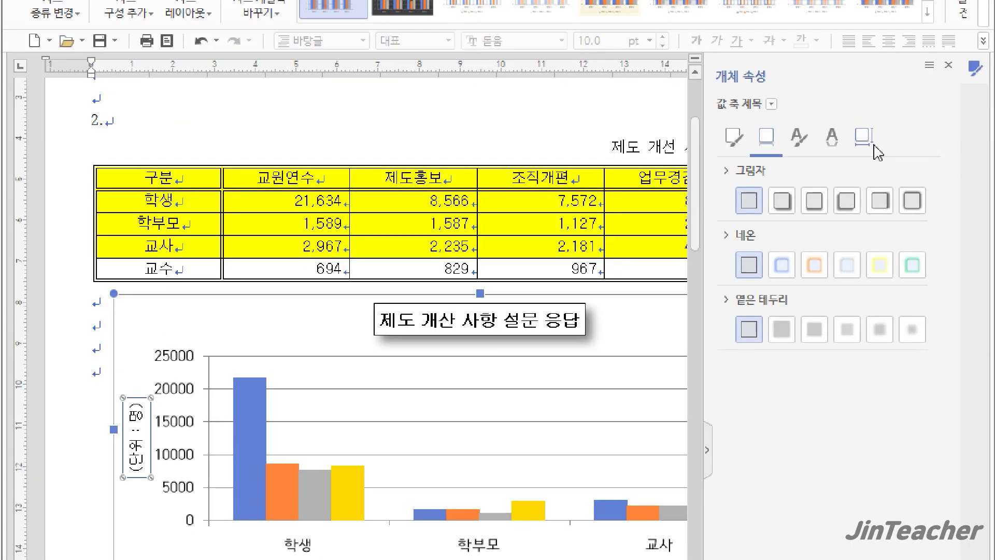
pyautogui.click(921, 141)
pyautogui.click(860, 179)
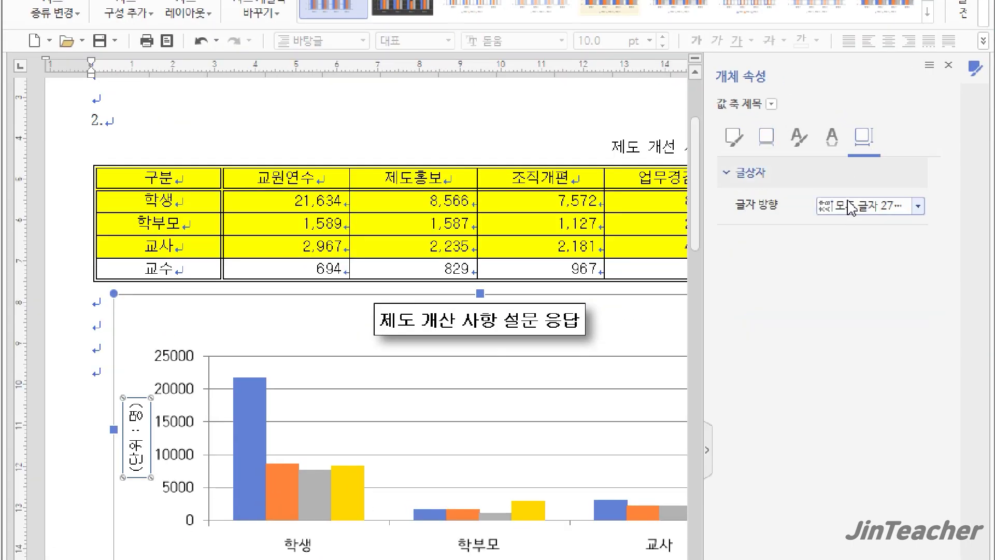
pyautogui.click(850, 206)
pyautogui.click(852, 232)
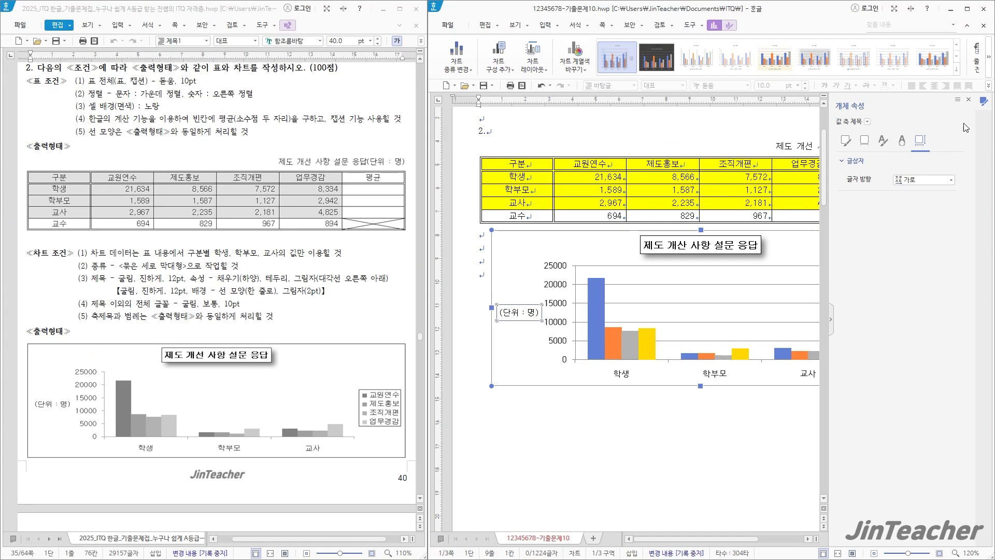
pyautogui.click(949, 65)
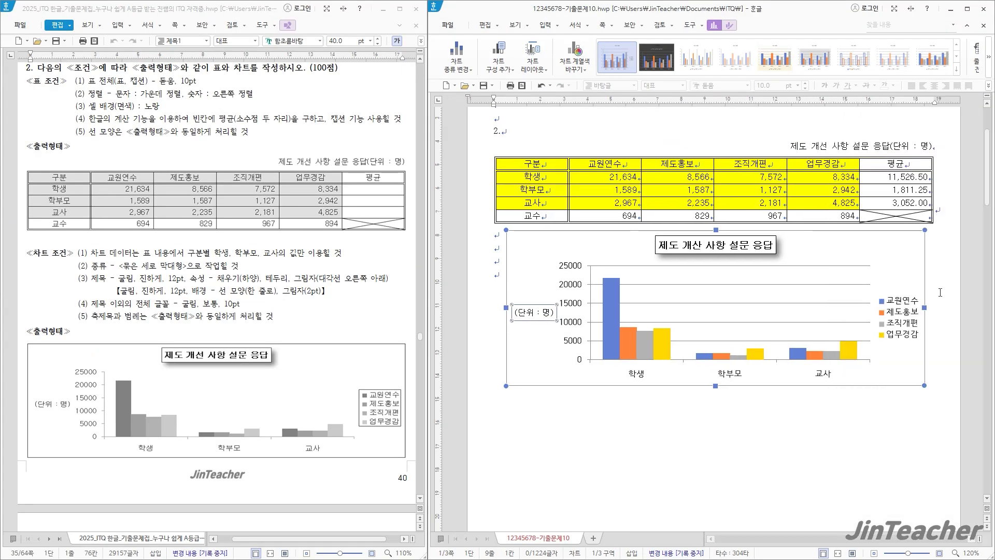
# Give the chart legend a black outline.
pyautogui.doubleClick(905, 324)
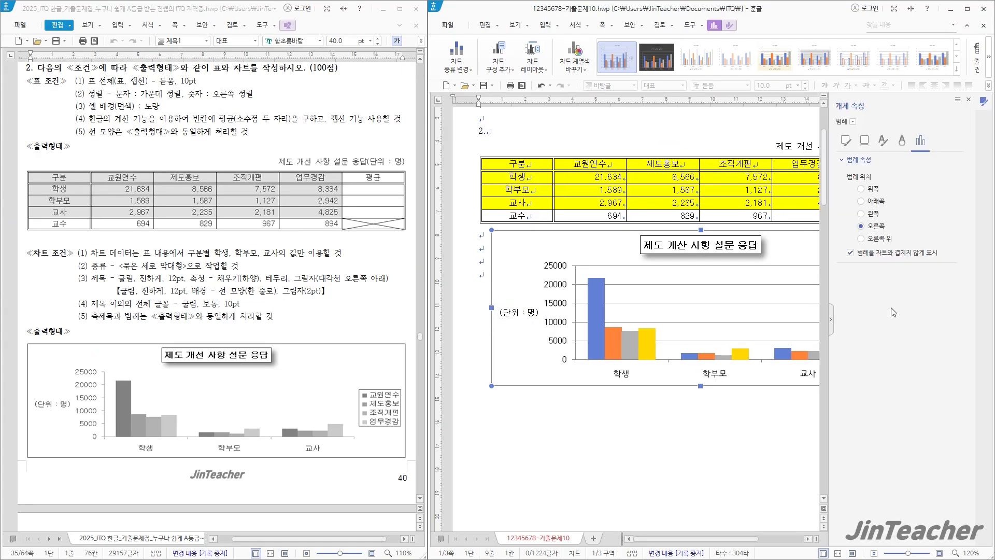
pyautogui.click(846, 142)
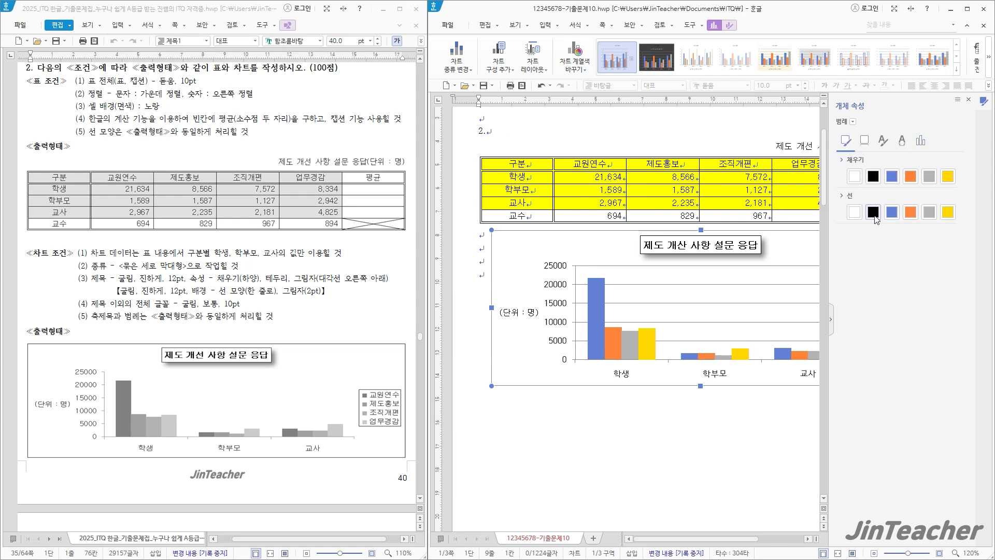
pyautogui.click(968, 99)
# Set the legend's Korean and English fonts to 굴림.
pyautogui.rightClick(899, 310)
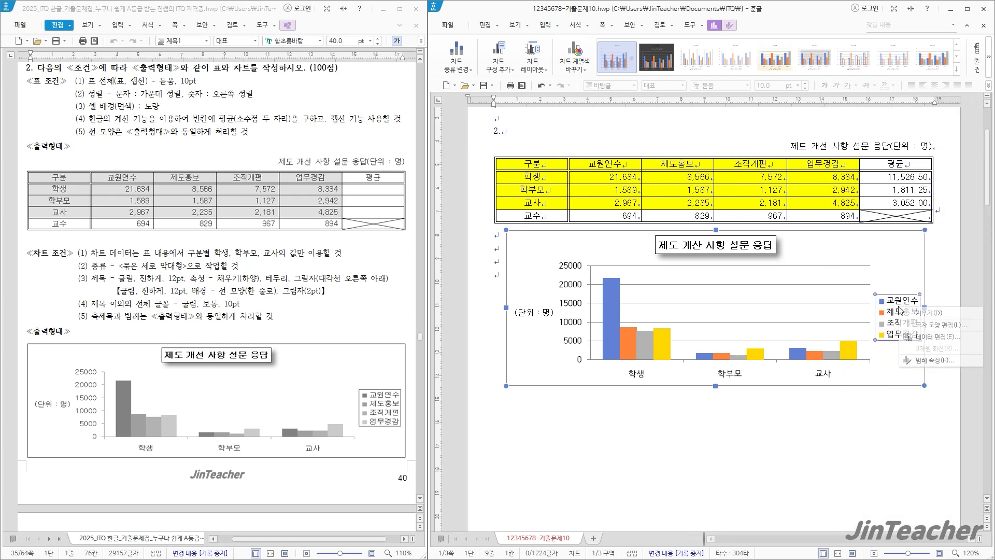
pyautogui.click(960, 325)
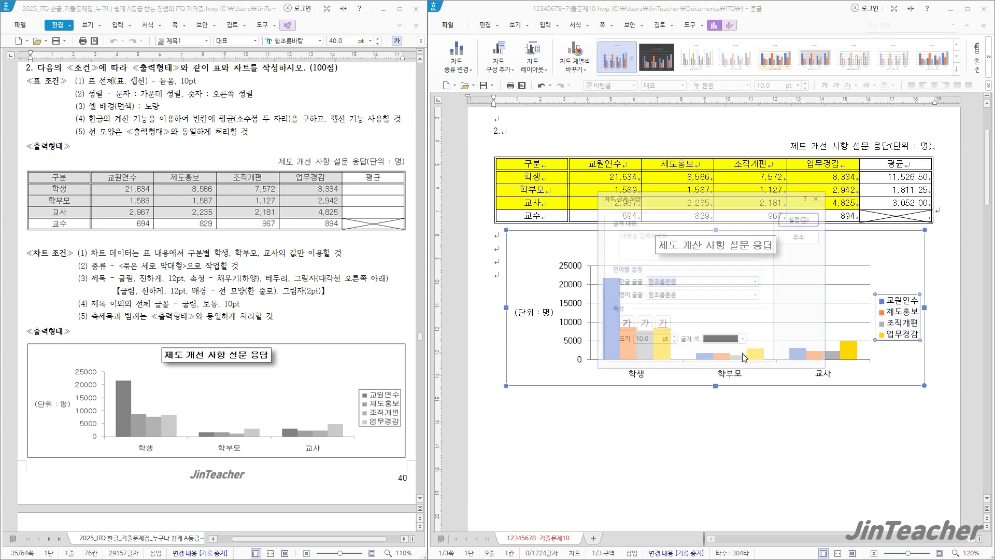
pyautogui.write('굴림')
pyautogui.press('Return')
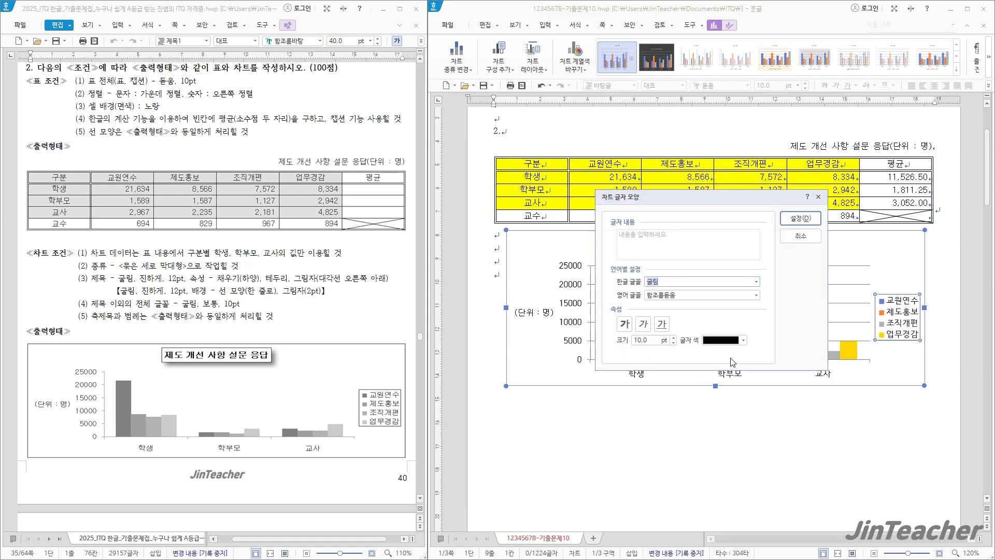
pyautogui.press('Tab')
pyautogui.press('BackSpace')
pyautogui.write('굴림')
pyautogui.press('Return')
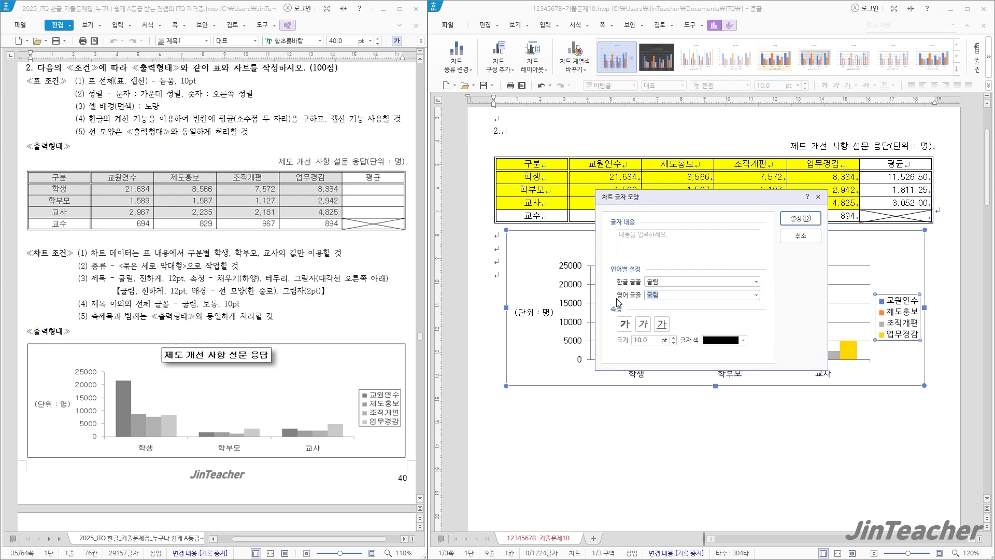
pyautogui.click(800, 218)
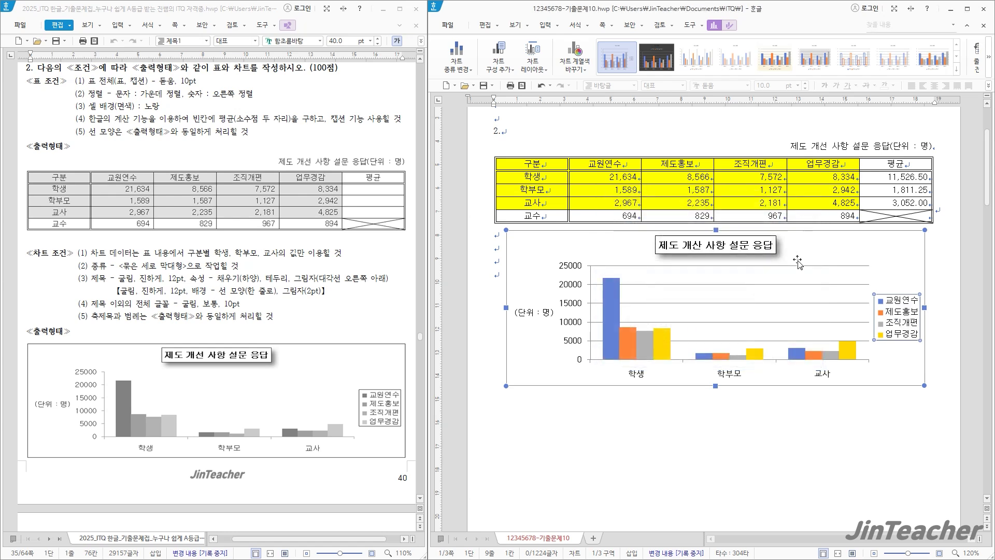
# Set the category axis labels to 굴림 for both Korean and English fonts.
pyautogui.click(738, 379)
pyautogui.rightClick(737, 377)
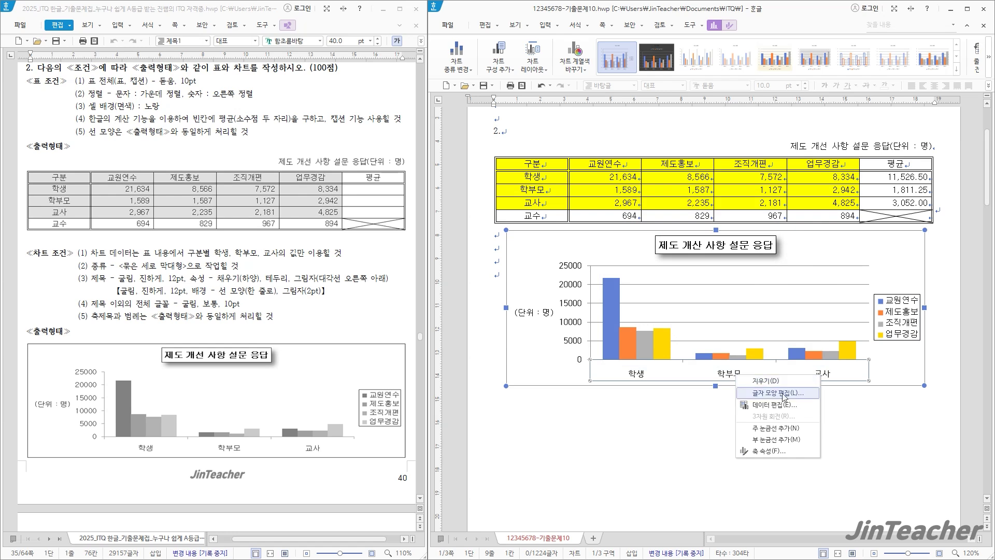
pyautogui.click(795, 395)
pyautogui.write('굴림')
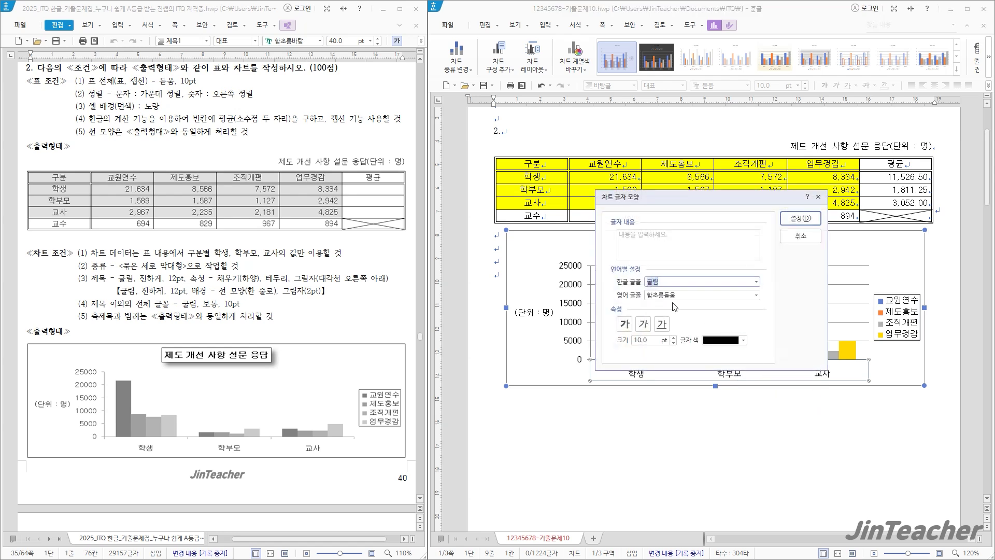
pyautogui.press('Tab')
pyautogui.write('굴림')
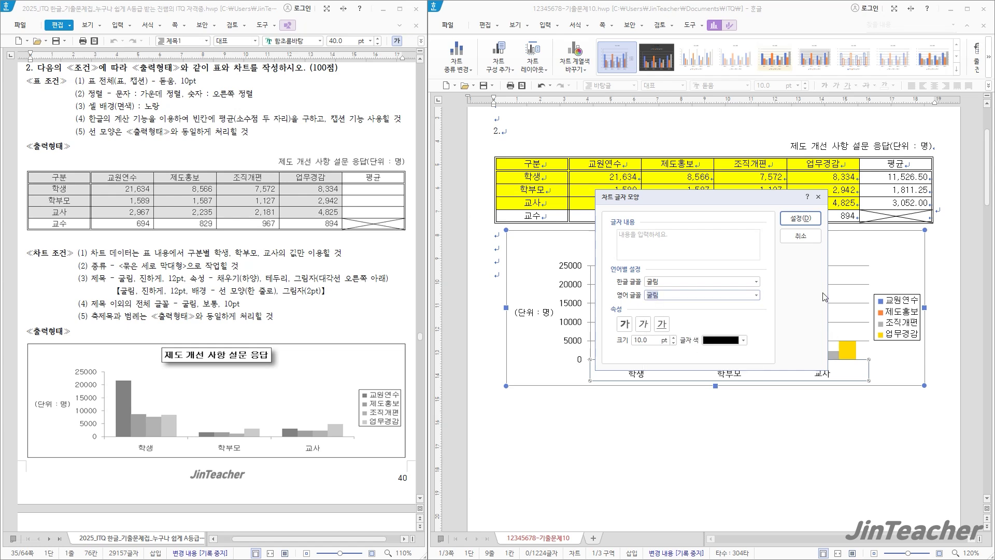
pyautogui.click(801, 218)
# Set the value axis labels to 굴림 for both Korean and English fonts, and delete the chart's horizontal gridlines.
pyautogui.click(579, 285)
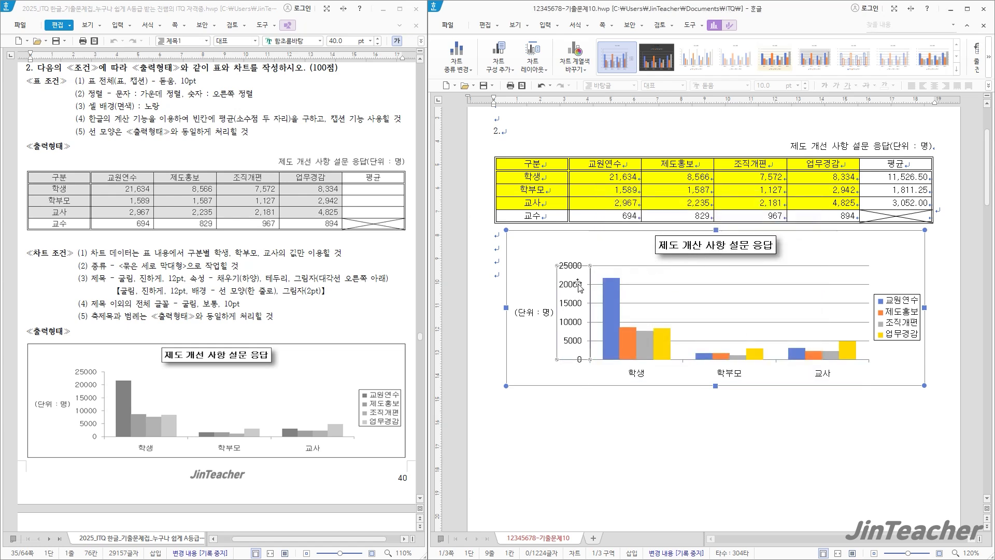
pyautogui.hotkey('alt', 'l')
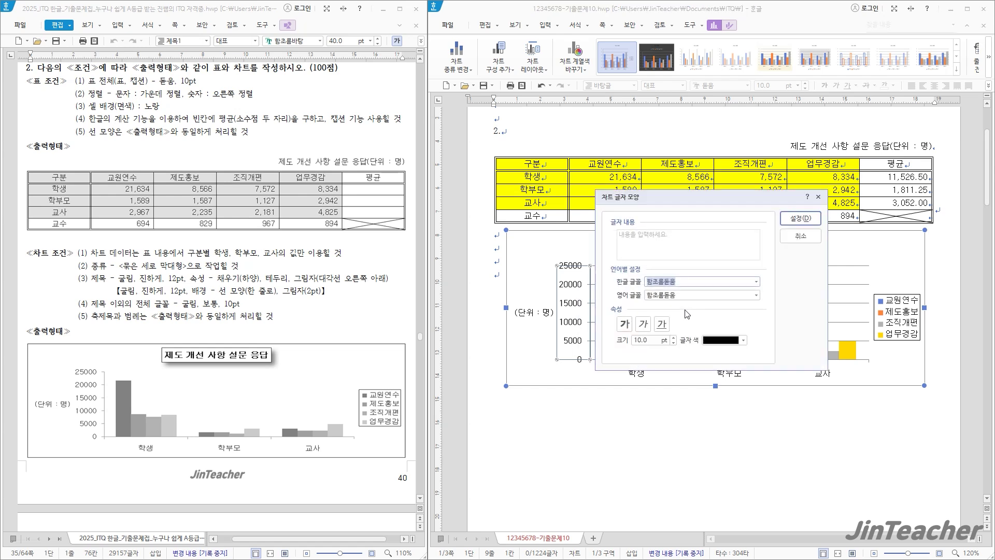
pyautogui.write('굴림')
pyautogui.press('Tab')
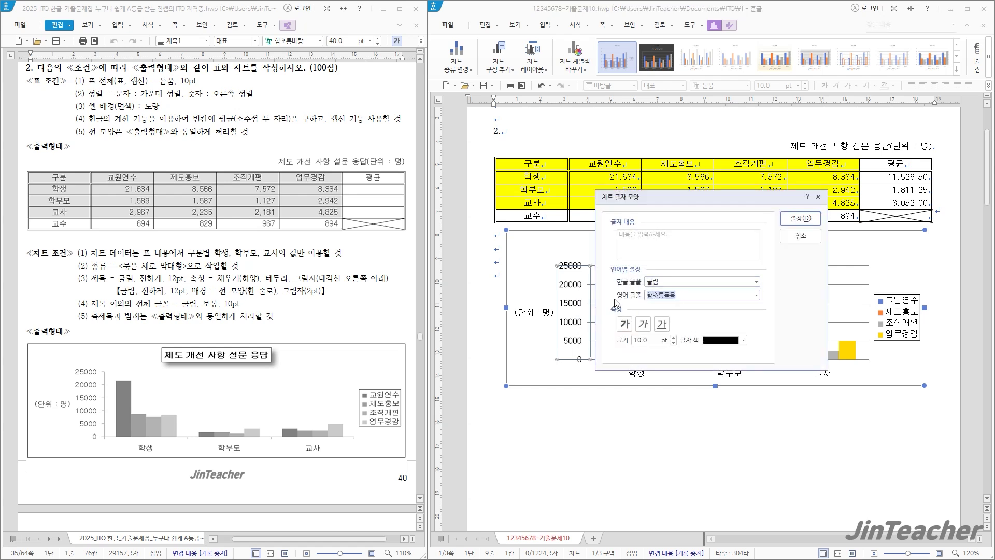
pyautogui.write('굴림')
pyautogui.press('Return')
pyautogui.press('Return')
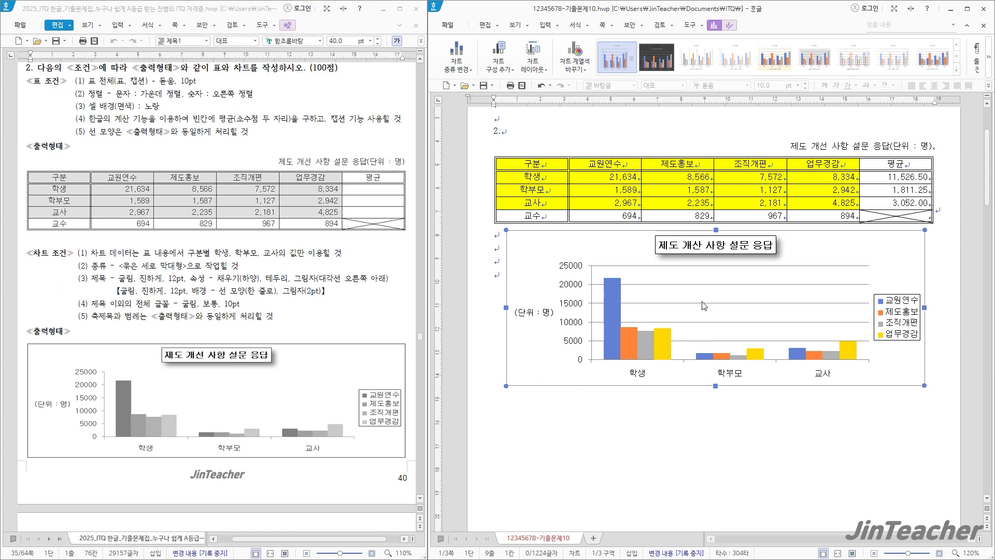
pyautogui.press('Delete')
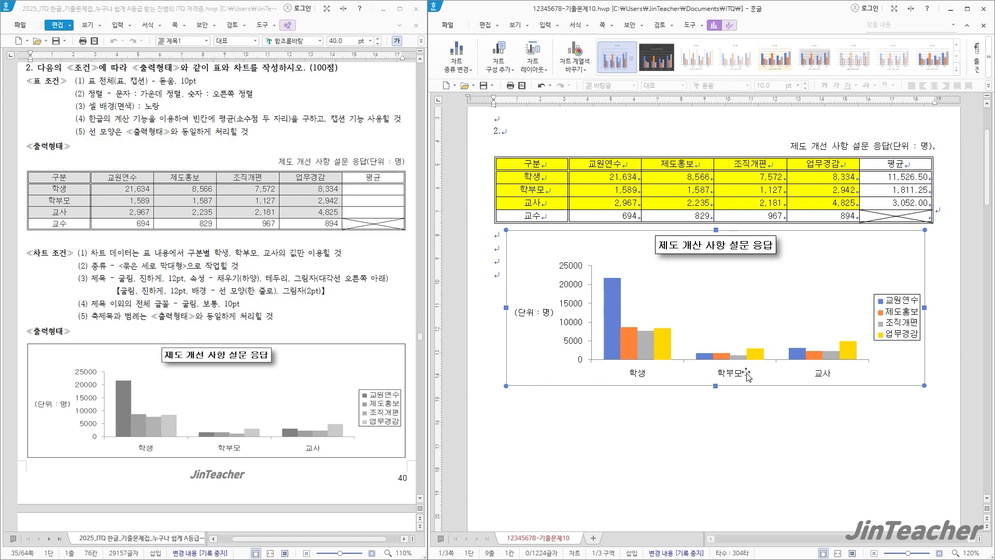
# Enter below "1." the exercise's English paragraph starting "A high school credit system" and its Korean paragraph starting "고교학점제란".
pyautogui.scroll(5, 345, 340)
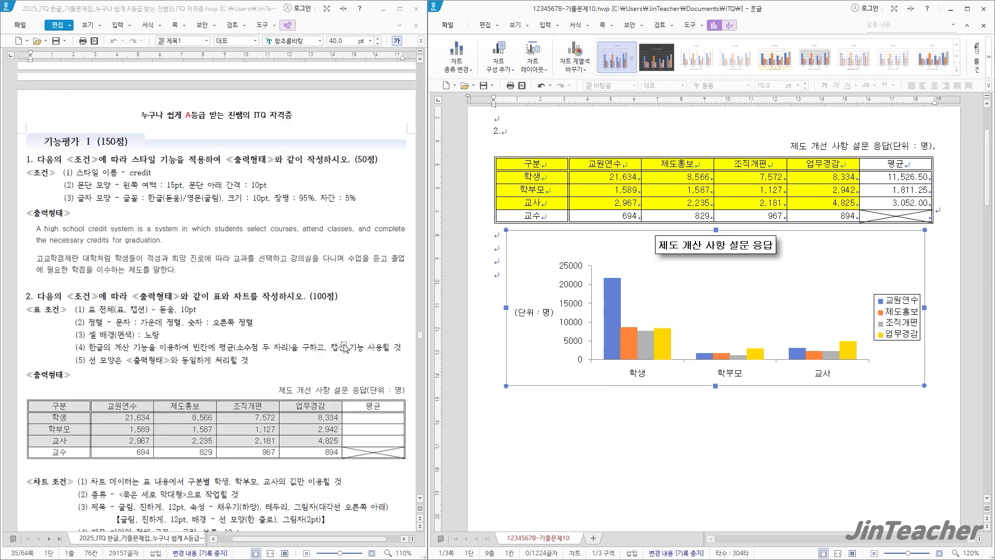
pyautogui.scroll(3, 548, 315)
pyautogui.scroll(1, 548, 315)
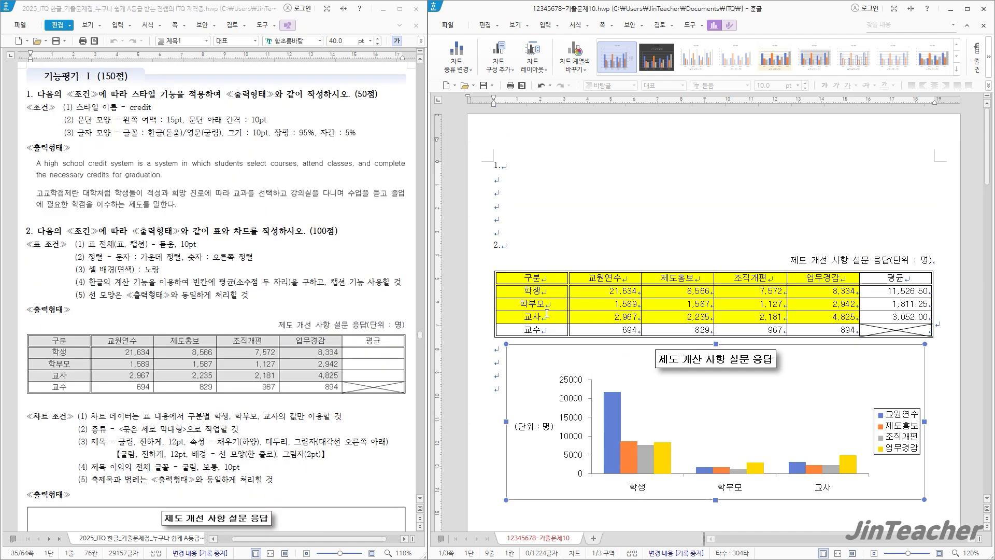
pyautogui.click(508, 185)
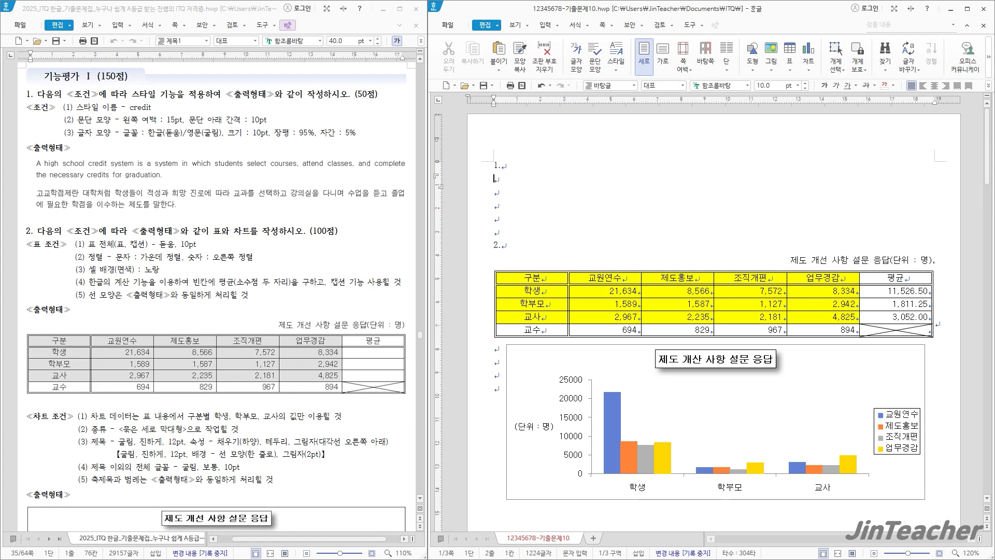
pyautogui.write('A high school credit system is a system in which students select courses, attend classes, and complete the necessary credits for graduation. 고교학점제란 대학처럼 학생들이 적성과 희망 진로에 따라 교과를 선택하고 강의실을 다니며 수업을 듣고 졸업에 필요한 학점을 이수하는 제도를 말한다.')
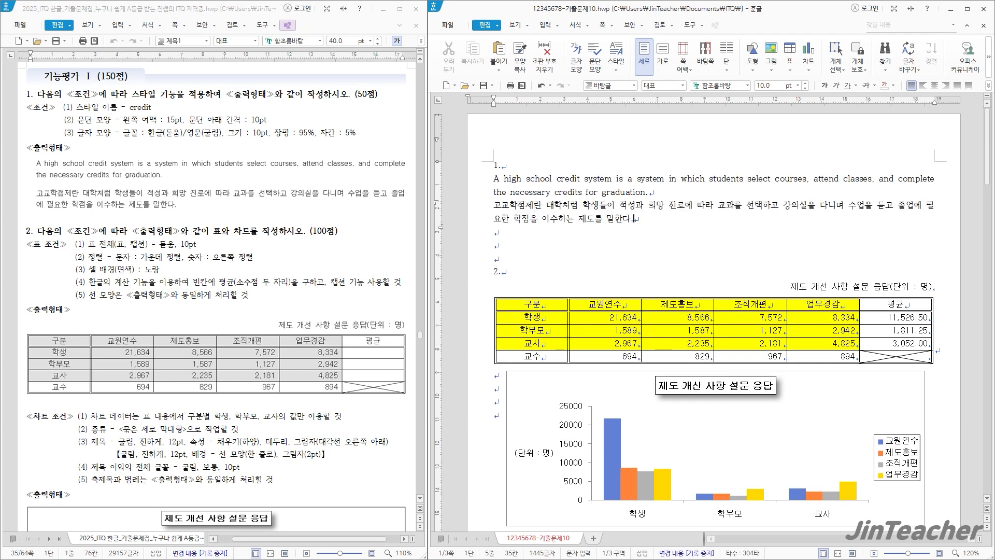
# Select the English and Korean paragraphs under "1." and start a new paragraph style named credit.
pyautogui.moveTo(646, 222); pyautogui.dragTo(492, 178)
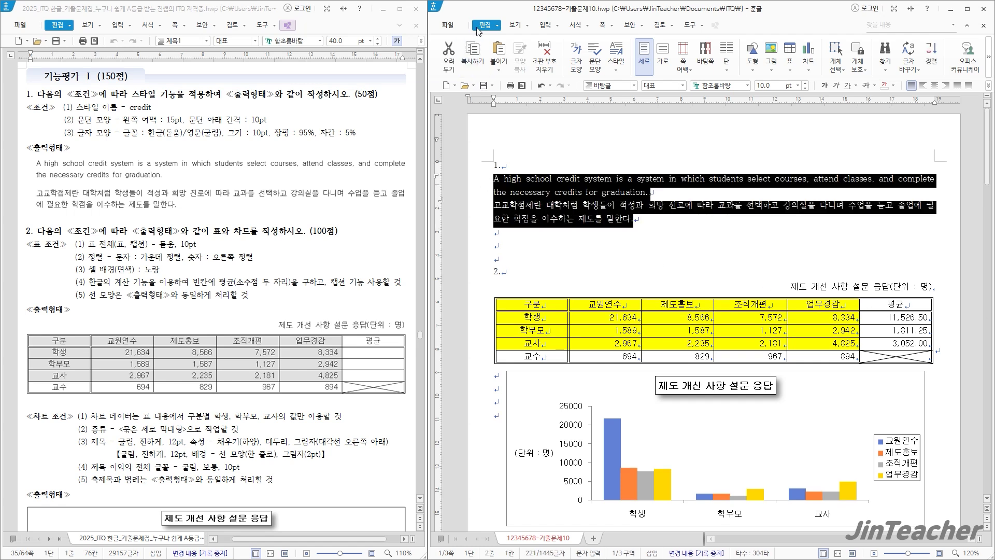
pyautogui.click(622, 65)
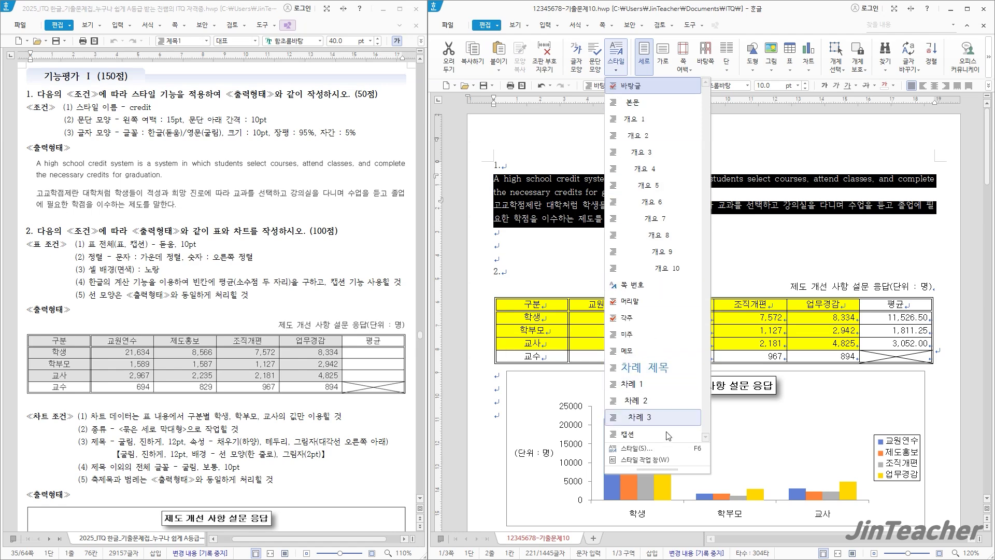
pyautogui.click(637, 448)
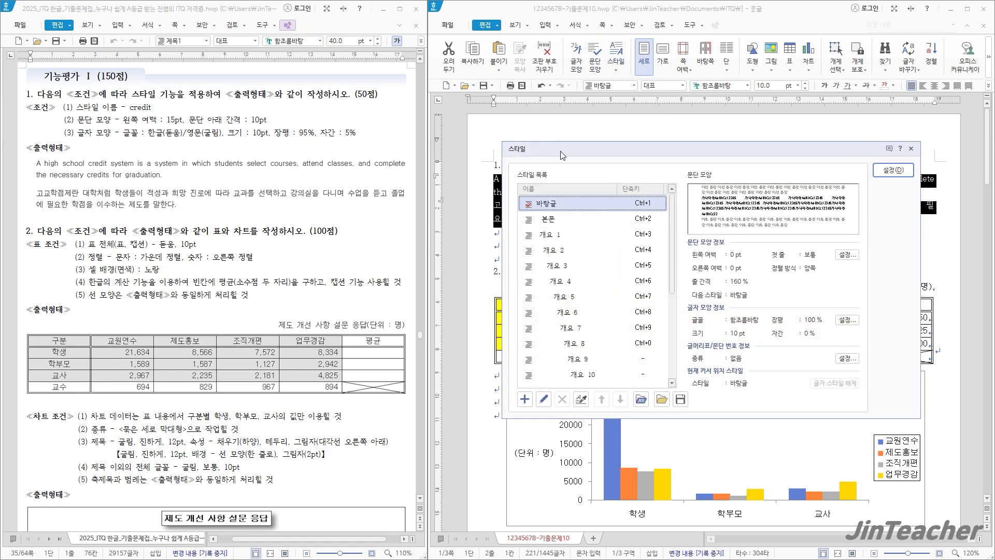
pyautogui.moveTo(560, 152); pyautogui.dragTo(523, 94)
pyautogui.click(495, 342)
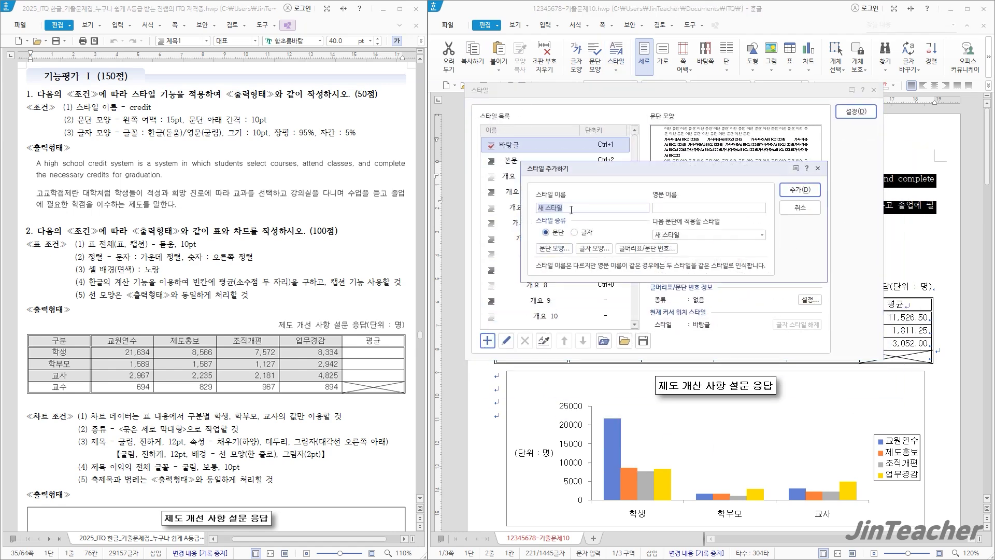
pyautogui.moveTo(571, 172); pyautogui.dragTo(459, 75)
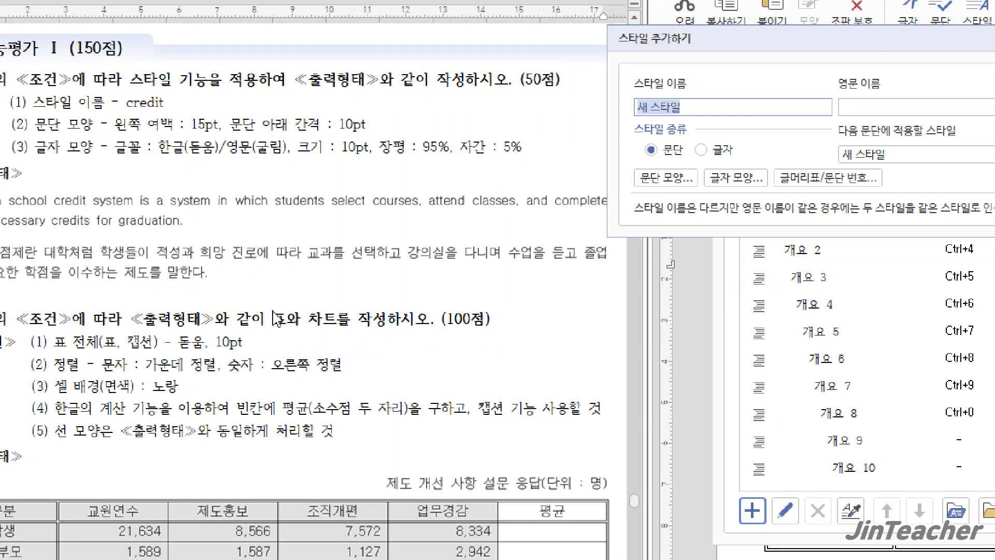
pyautogui.press('BackSpace')
pyautogui.write('credit')
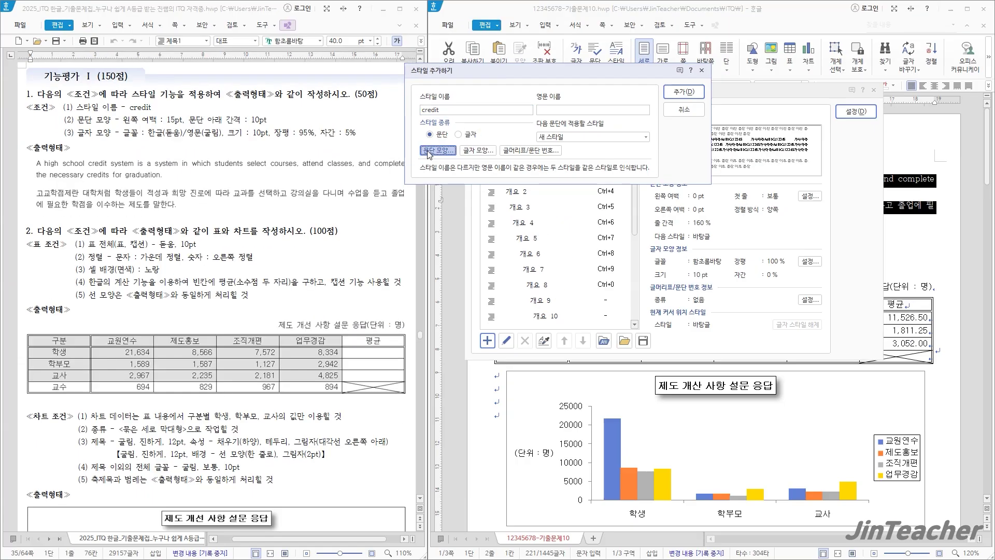
# Set the credit style's paragraph shape to a 15 pt left margin and 10 pt spacing below the paragraph.
pyautogui.click(428, 154)
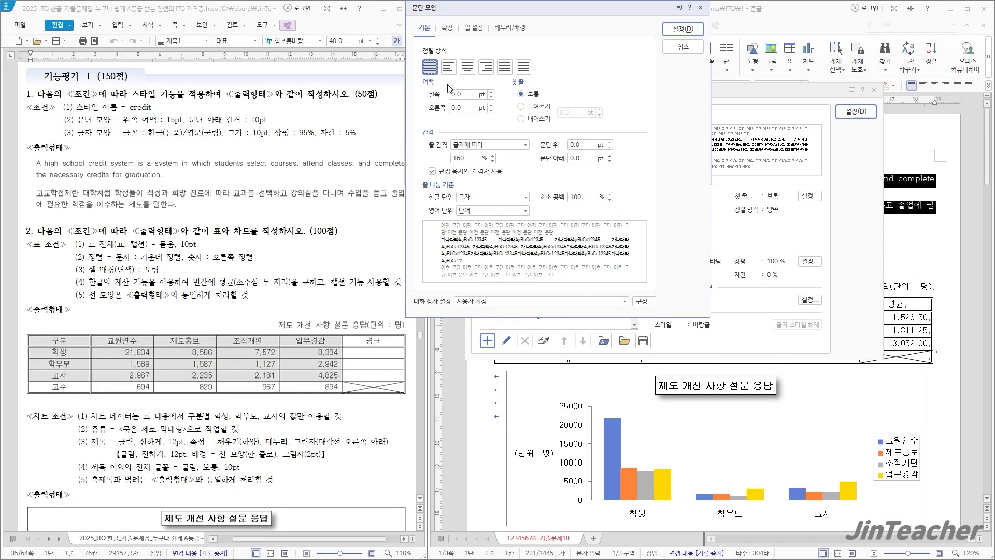
pyautogui.click(468, 95)
pyautogui.write('15')
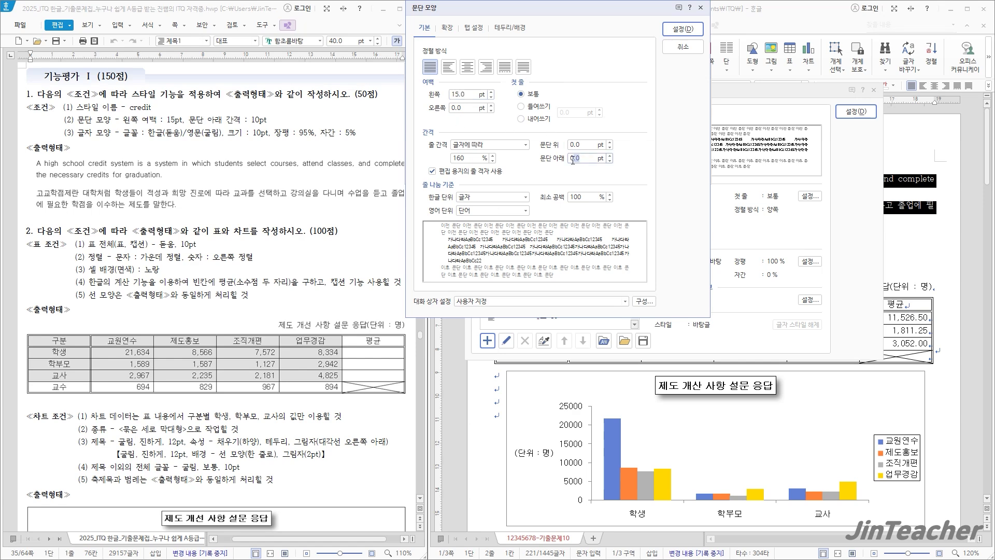
pyautogui.write('10')
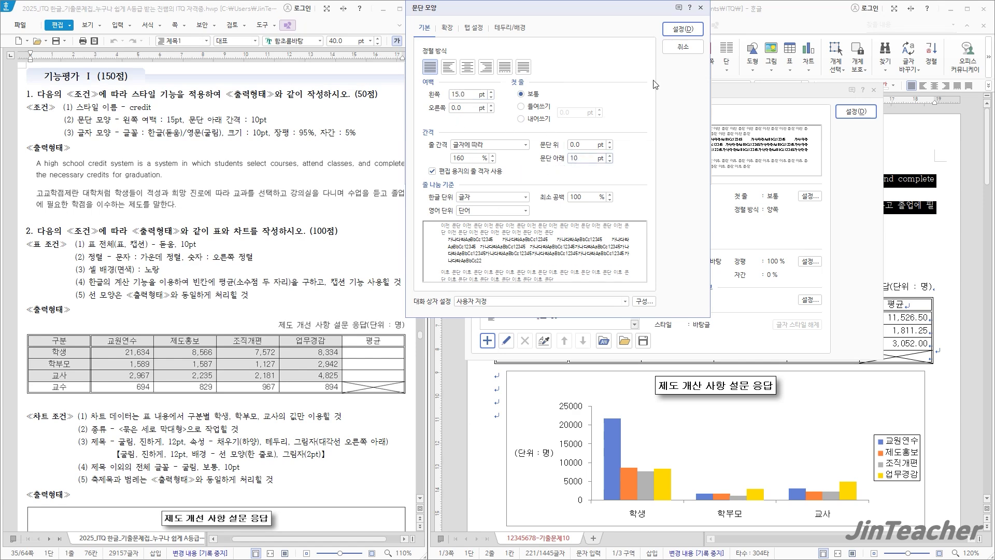
pyautogui.click(684, 30)
# Set the credit style's character spacing (자간) to 5% and character width (장평) to 95%.
pyautogui.click(473, 150)
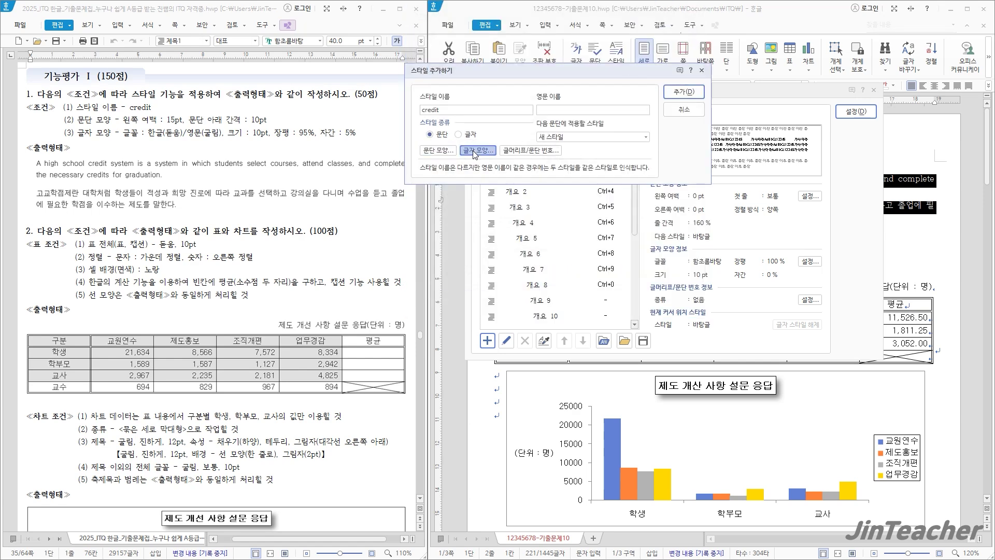
pyautogui.moveTo(495, 7); pyautogui.dragTo(449, 60)
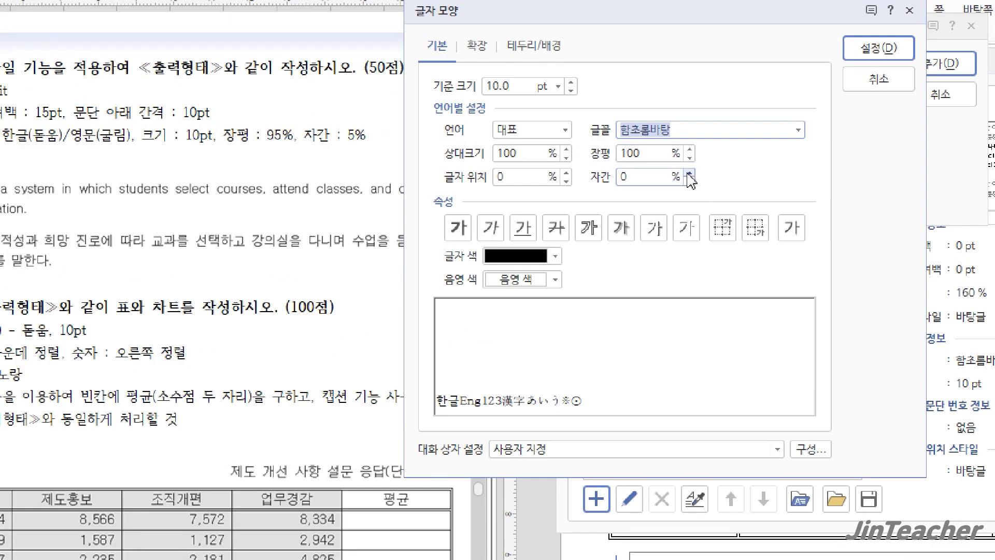
pyautogui.click(690, 173)
pyautogui.click(690, 173)
pyautogui.click(689, 174)
pyautogui.click(690, 173)
pyautogui.click(689, 173)
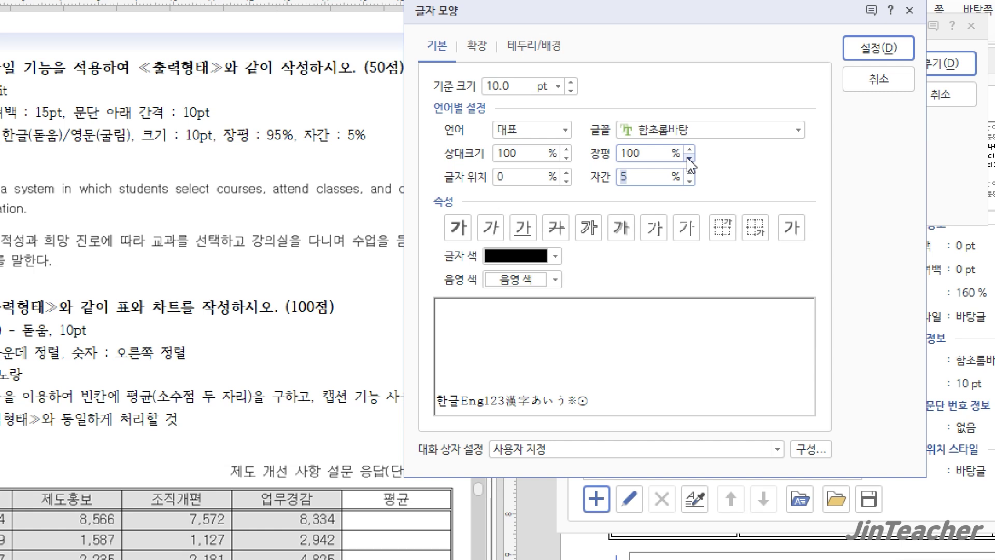
pyautogui.click(690, 157)
pyautogui.click(689, 157)
pyautogui.click(689, 157)
pyautogui.click(689, 157)
pyautogui.click(690, 159)
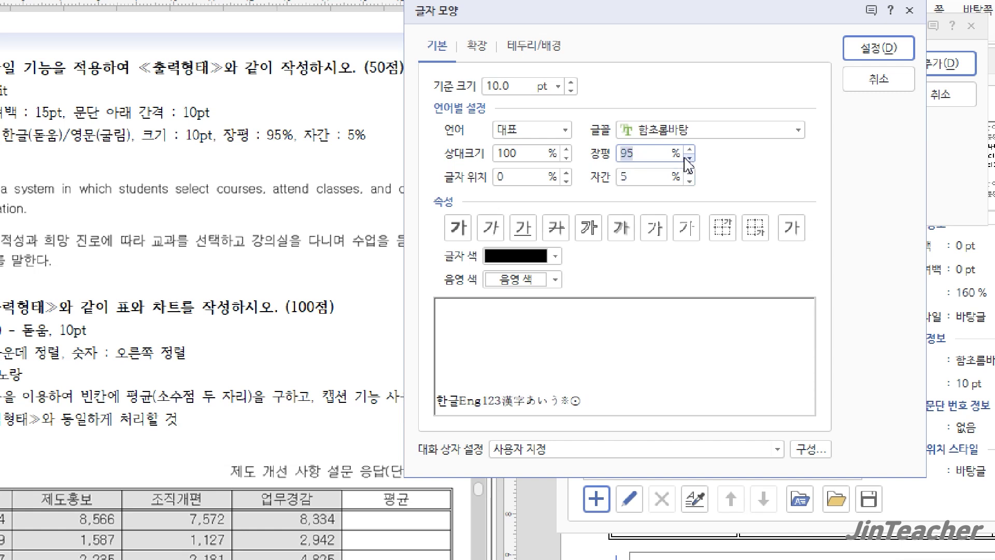
# Set the credit style's Korean (한글) font to 돋움.
pyautogui.click(509, 133)
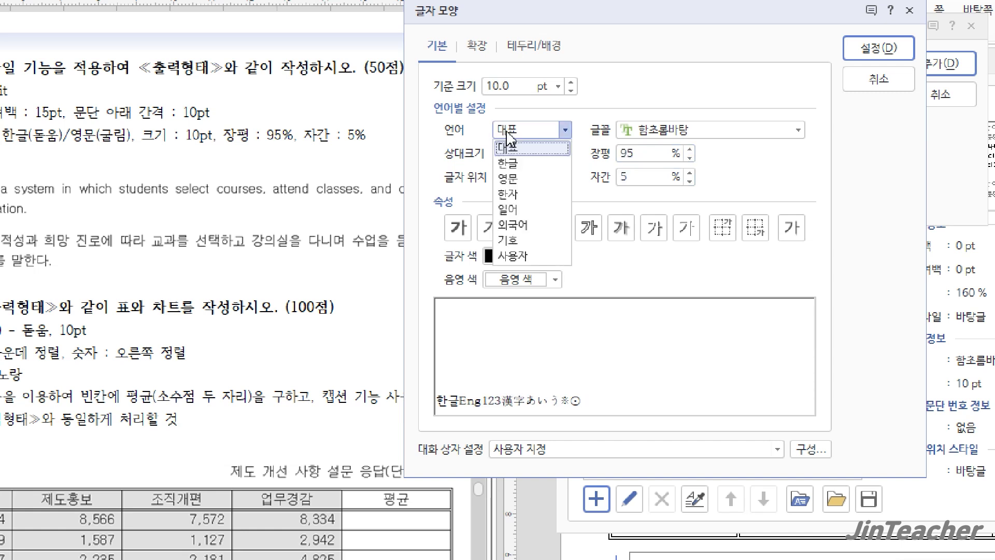
pyautogui.click(528, 164)
pyautogui.click(710, 129)
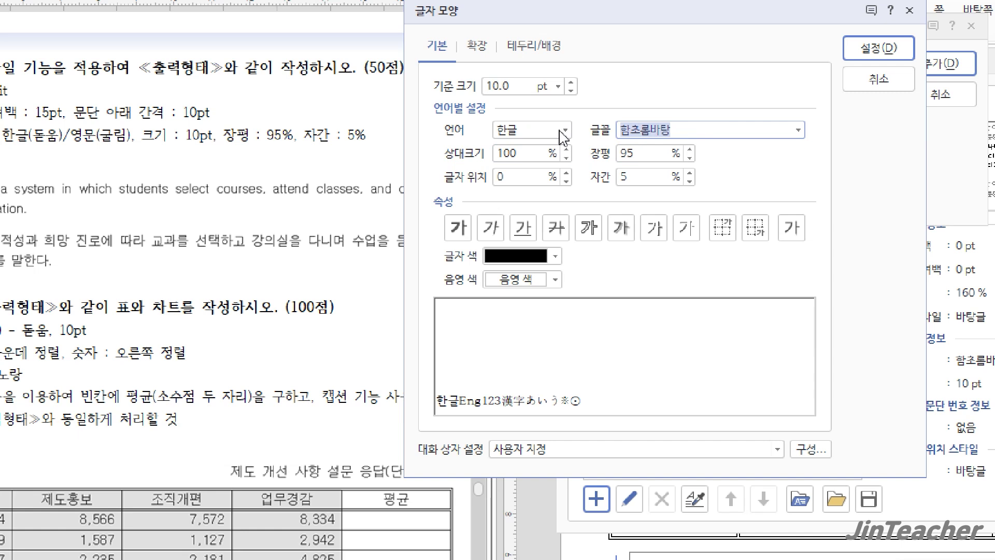
pyautogui.press('BackSpace')
pyautogui.write('돋움')
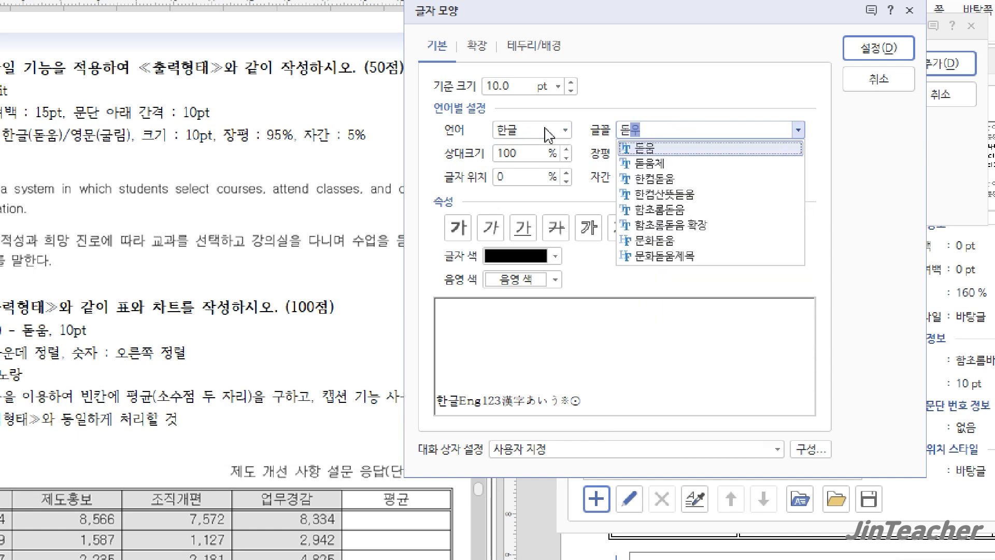
pyautogui.press('Return')
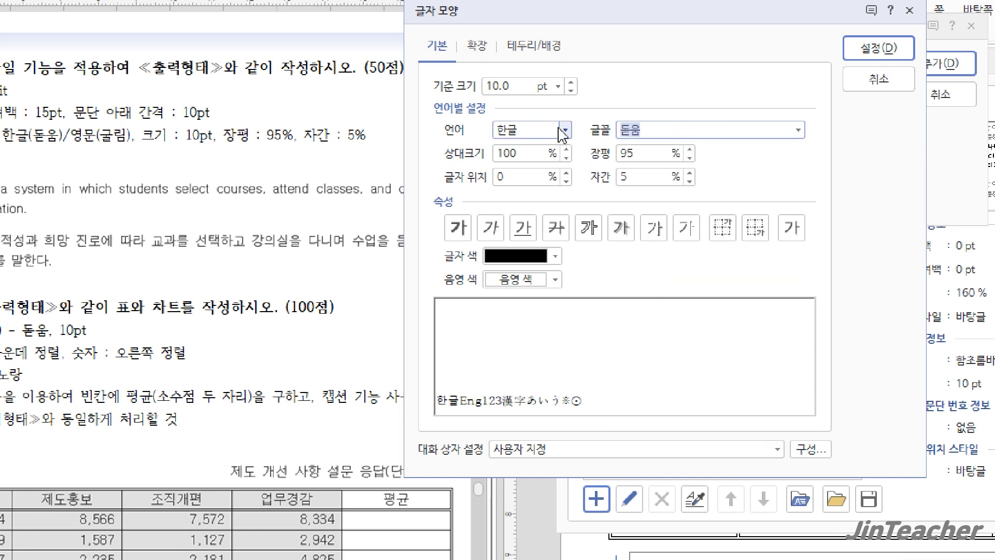
# Set the credit style's English (영문) font to 굴림 and accept the character shape settings.
pyautogui.click(565, 130)
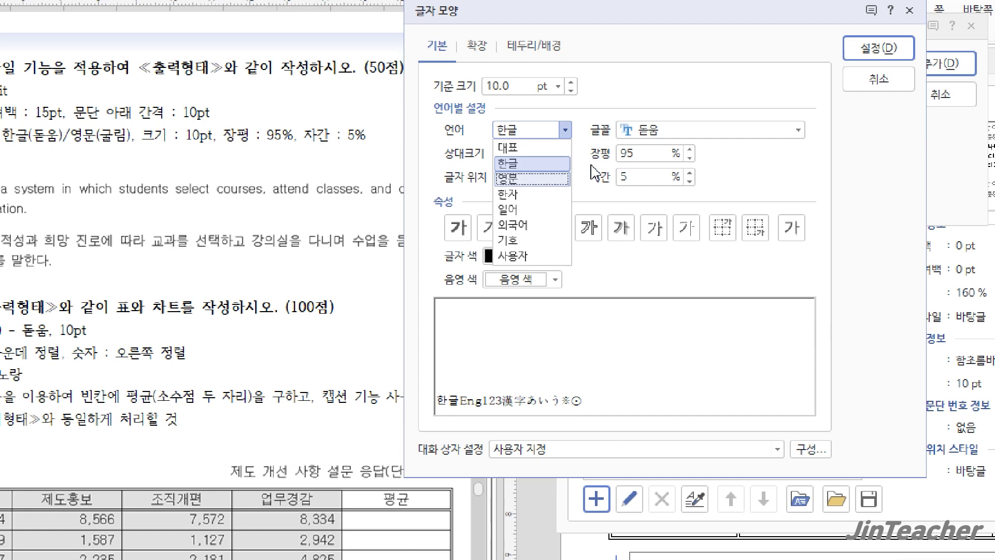
pyautogui.click(550, 179)
pyautogui.press('Tab')
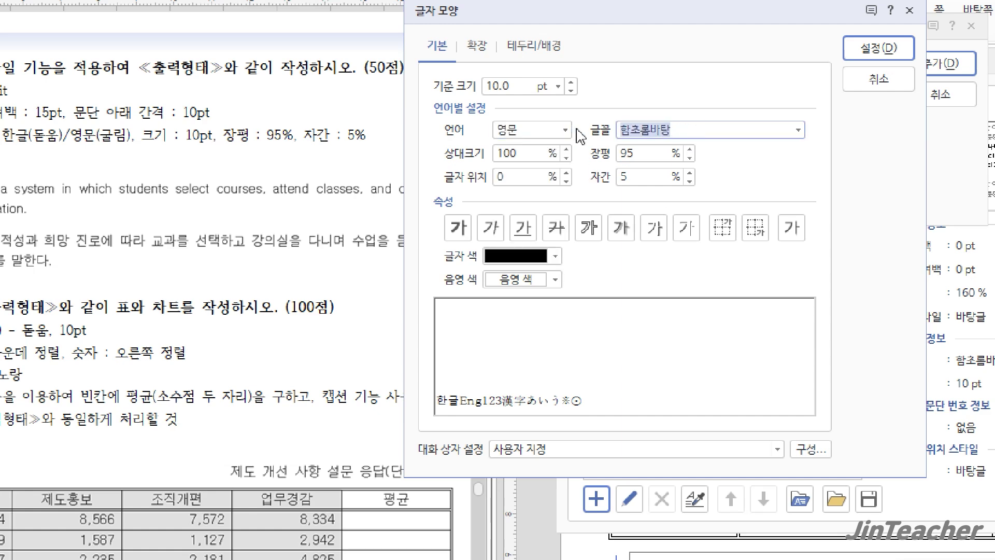
pyautogui.write('굴림')
pyautogui.press('Return')
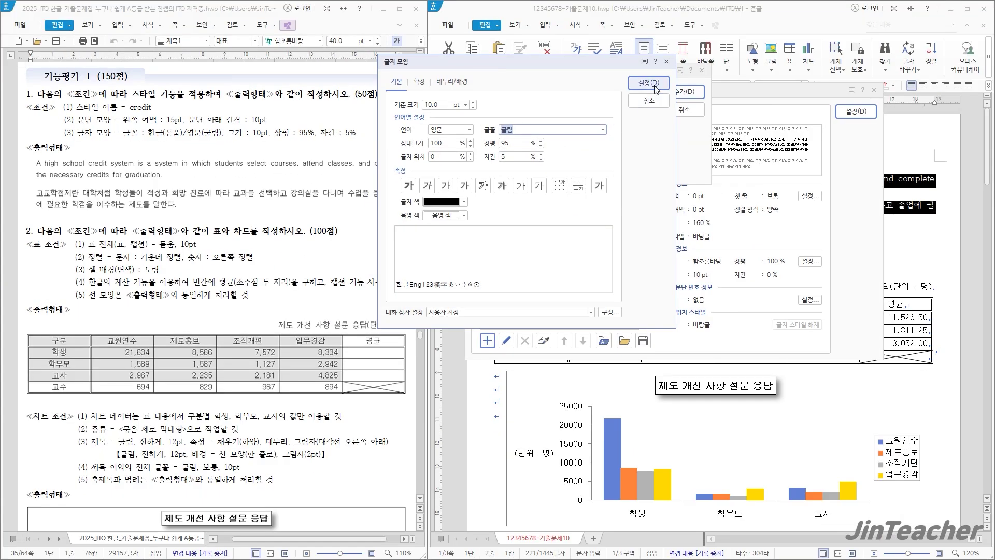
pyautogui.click(879, 48)
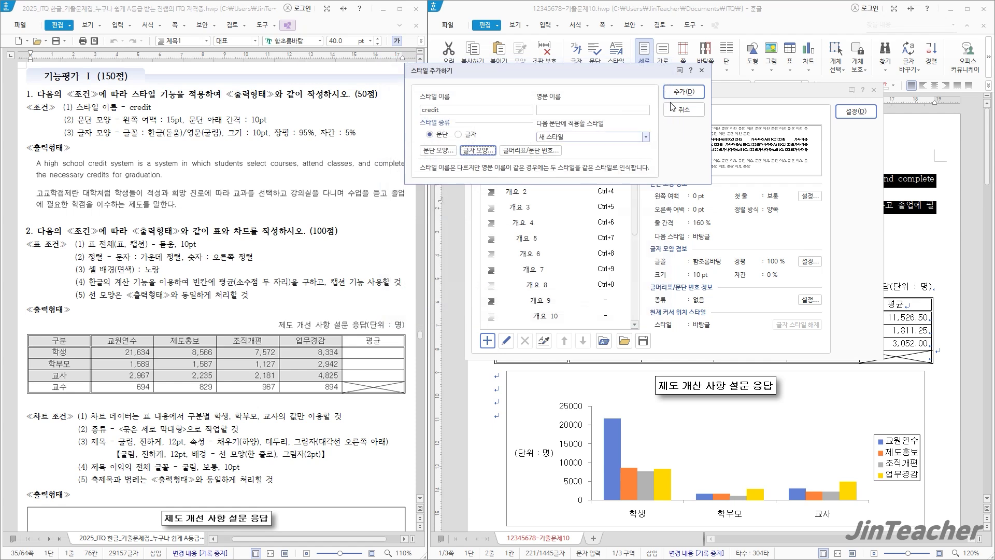
# Add the credit style to the style list and apply it to the two selected paragraphs.
pyautogui.click(684, 92)
pyautogui.click(856, 112)
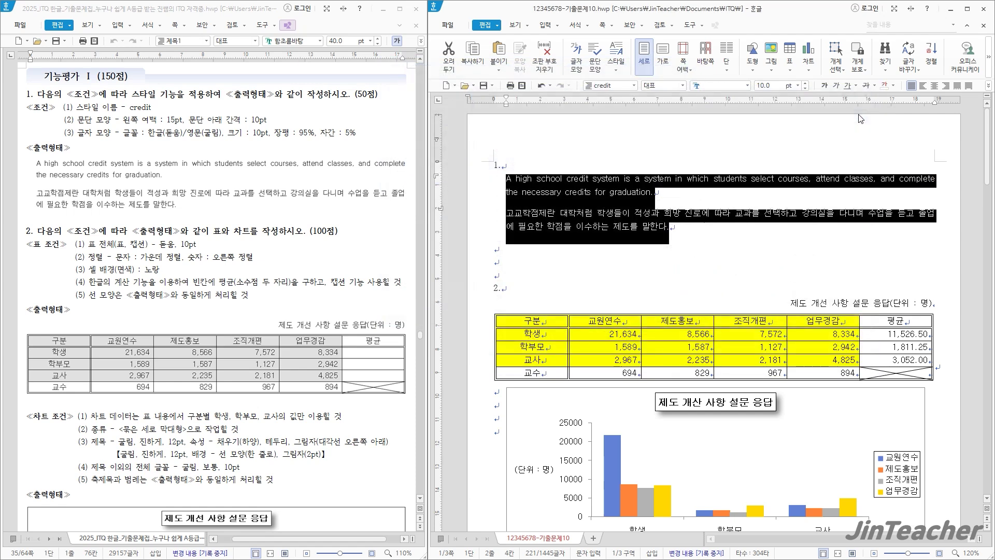
pyautogui.click(716, 228)
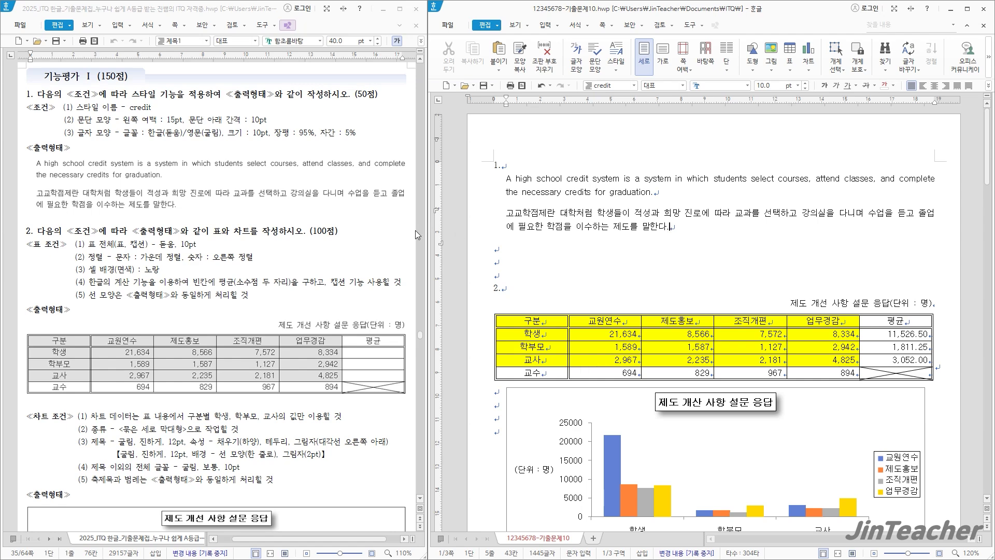
# Enter "(1)" on the line below "3." and start a new equation after it.
pyautogui.scroll(-15, 326, 233)
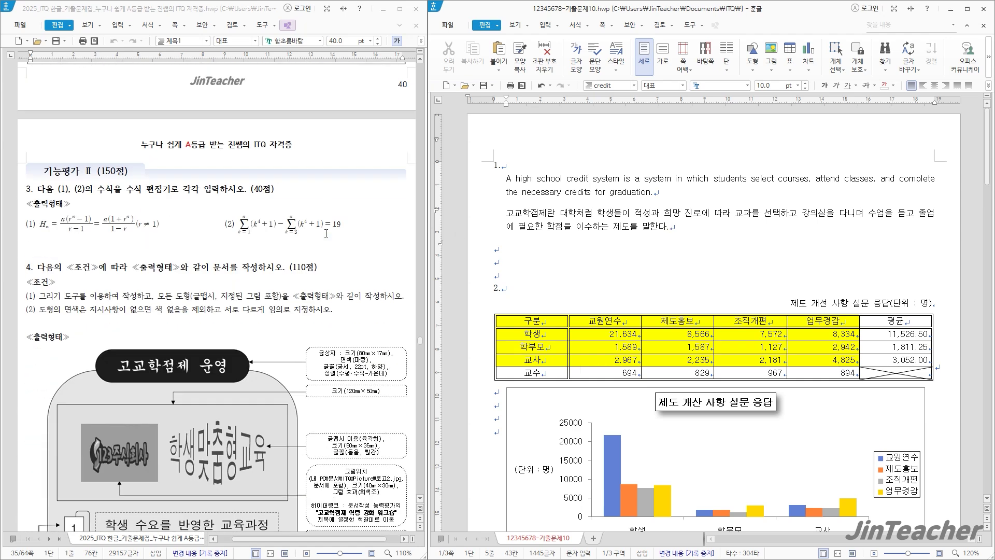
pyautogui.scroll(-1, 326, 234)
pyautogui.scroll(-10, 587, 210)
pyautogui.scroll(-1, 587, 211)
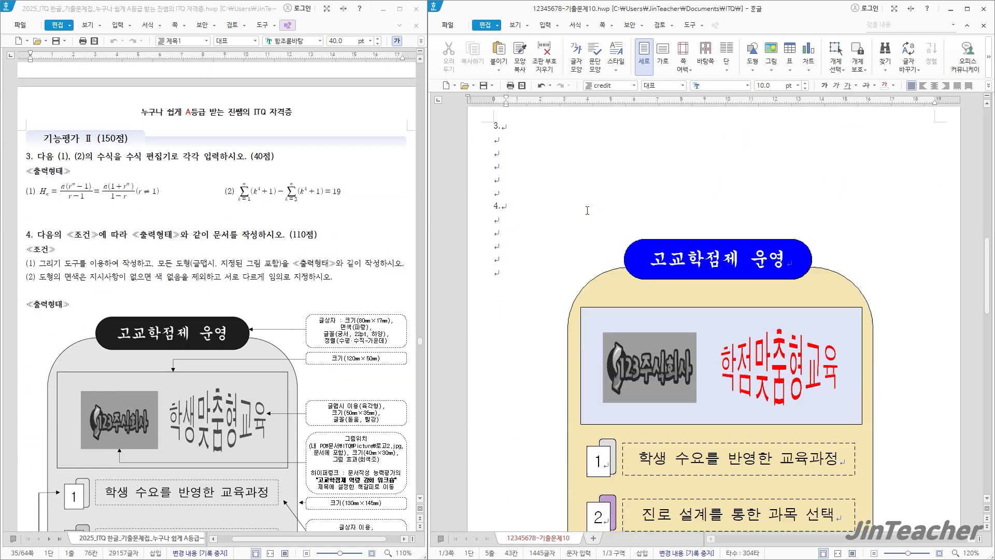
pyautogui.click(507, 141)
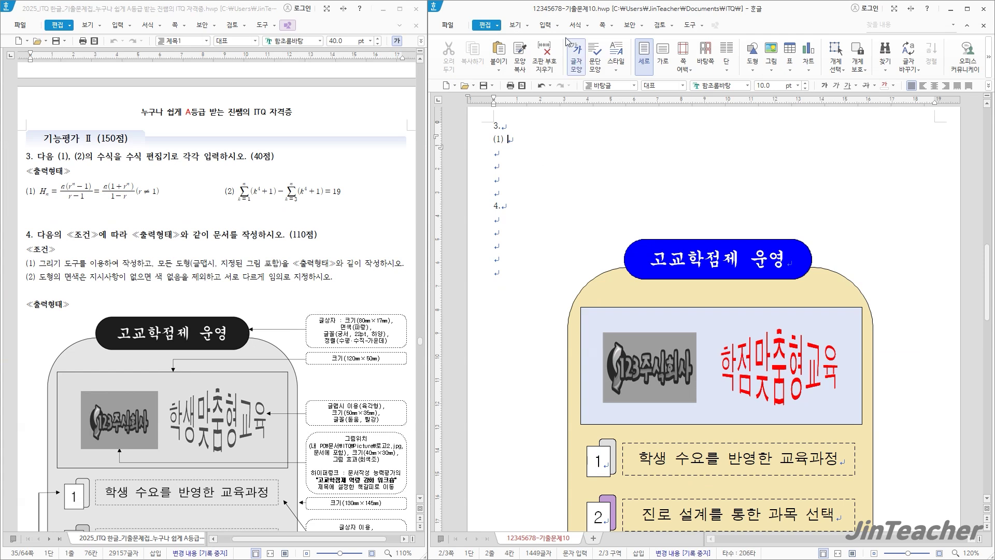
pyautogui.click(545, 25)
pyautogui.click(604, 53)
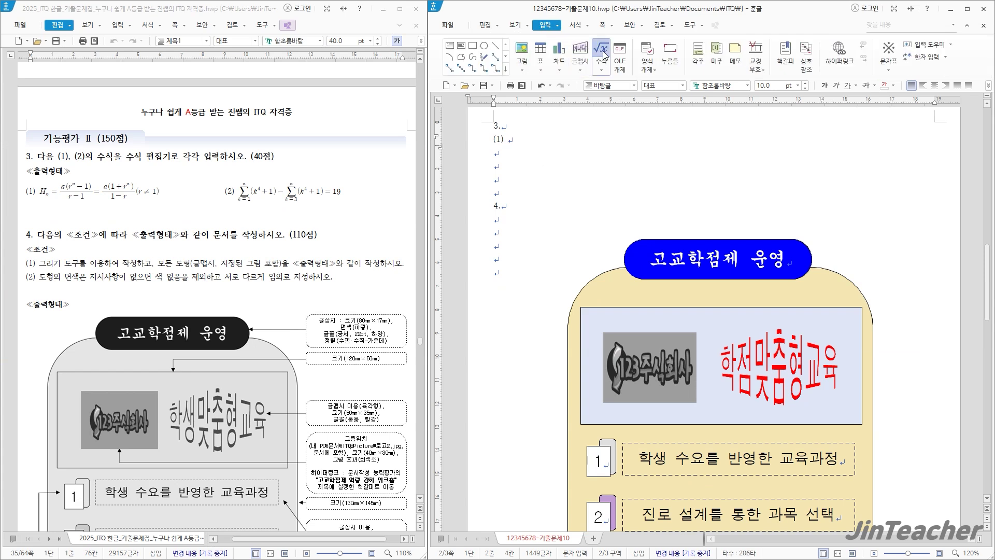
pyautogui.moveTo(532, 134); pyautogui.dragTo(380, 141)
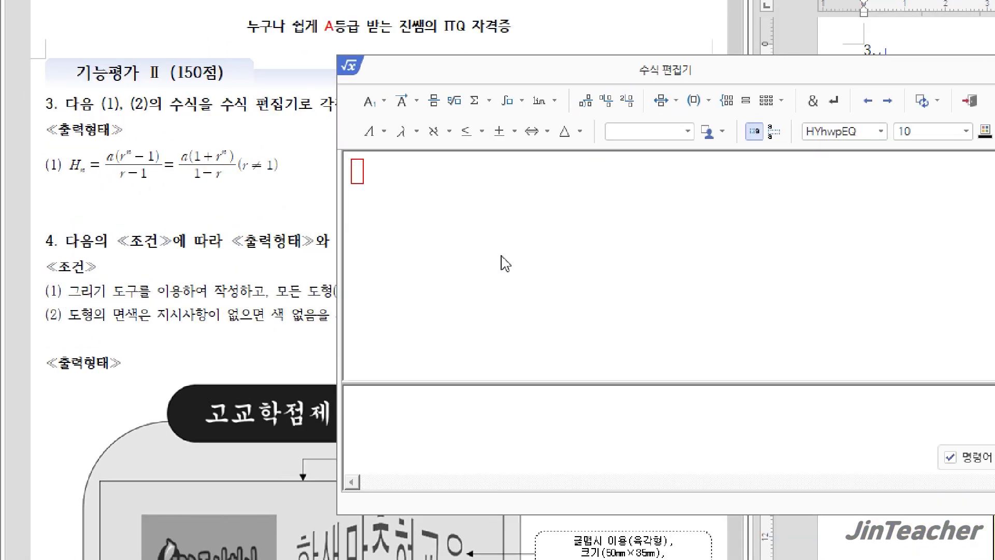
# Enter H with subscript n followed by an equals sign in the equation.
pyautogui.write('H')
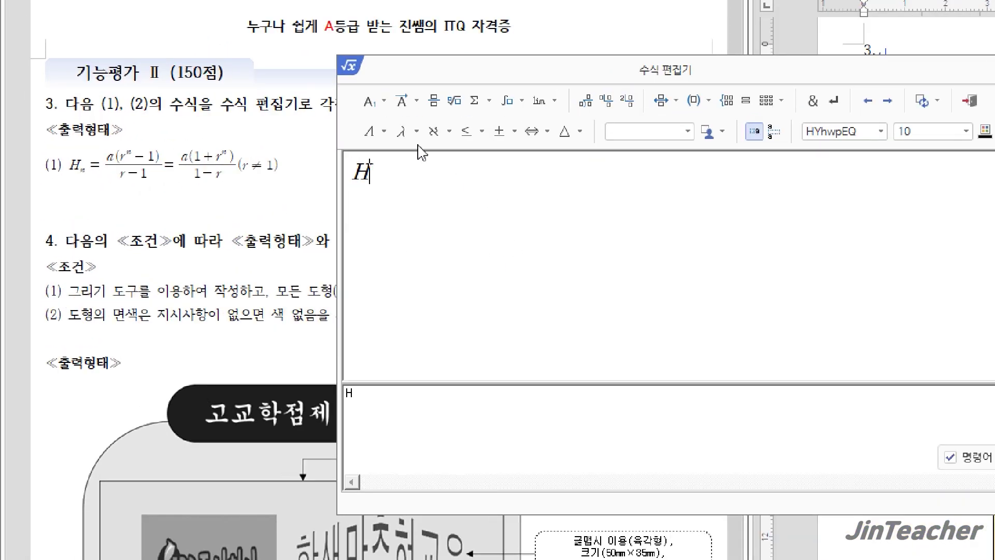
pyautogui.click(372, 102)
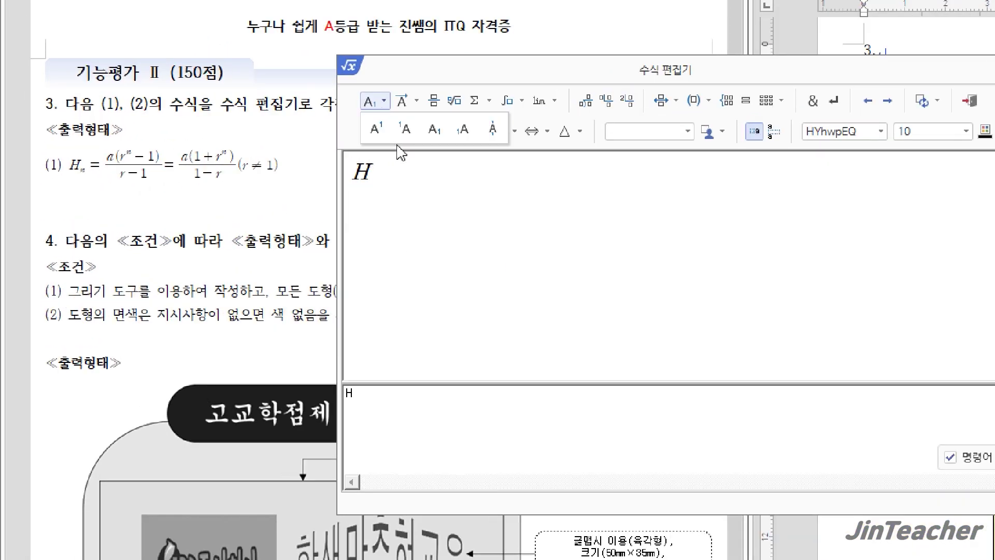
pyautogui.click(435, 134)
pyautogui.write('n')
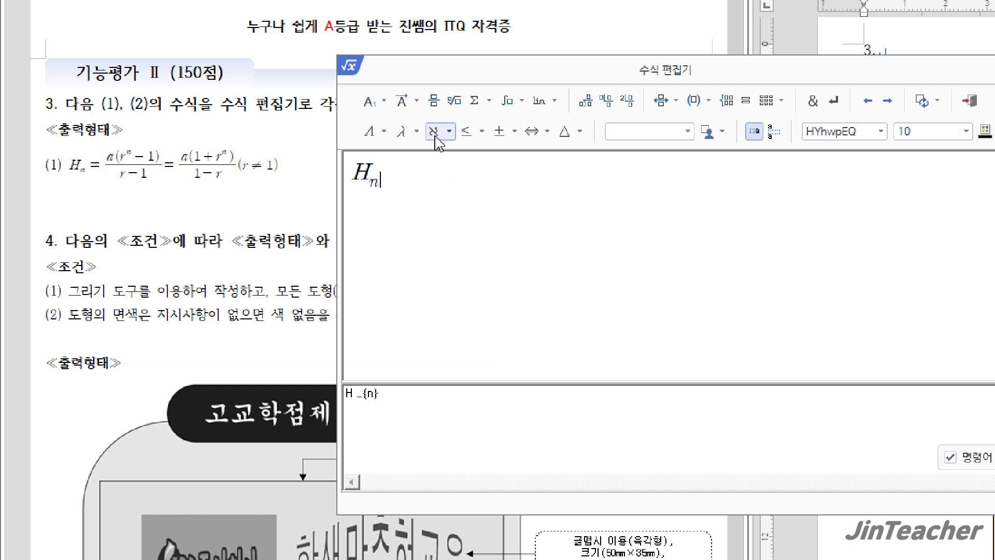
pyautogui.press('Right')
pyautogui.write('=')
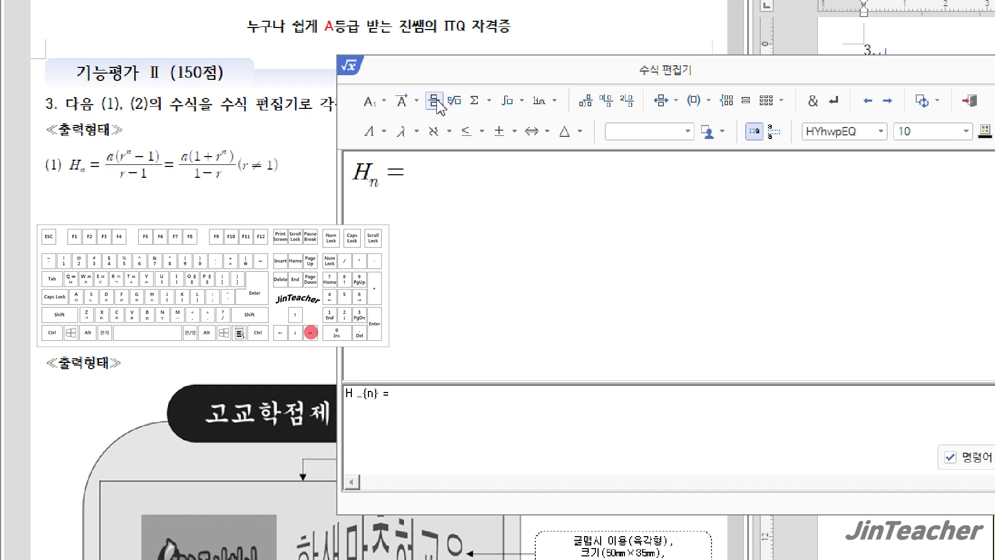
# Enter the fraction a(r^n − 1) over r − 1 after the equals sign, followed by another equals sign.
pyautogui.click(434, 133)
pyautogui.write('a')
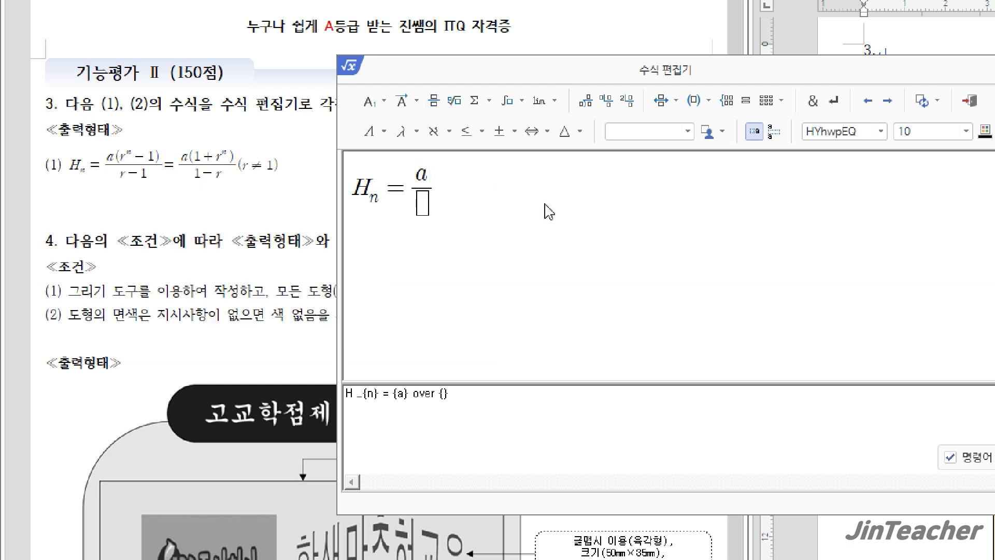
pyautogui.write('(r')
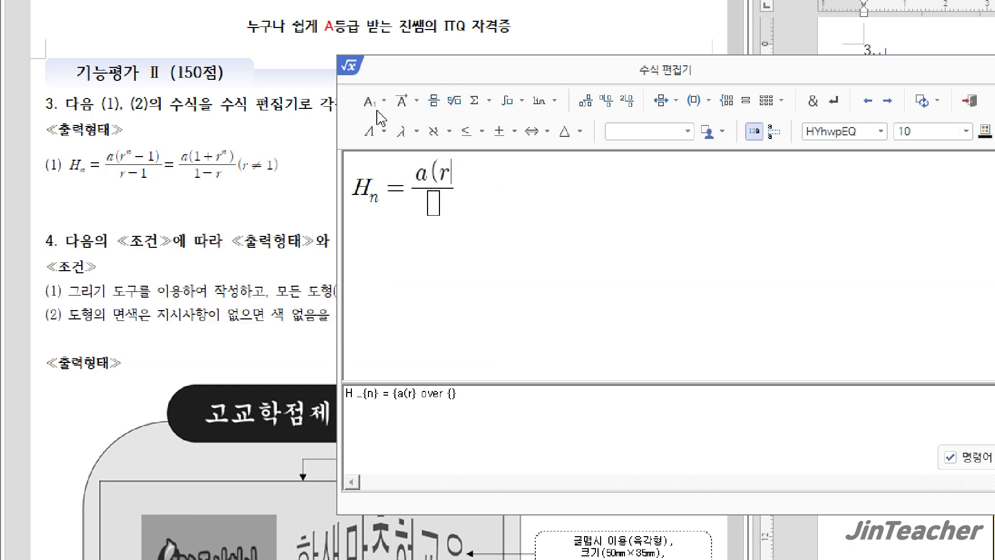
pyautogui.click(373, 101)
pyautogui.click(374, 128)
pyautogui.write('n} ')
pyautogui.write('-1')
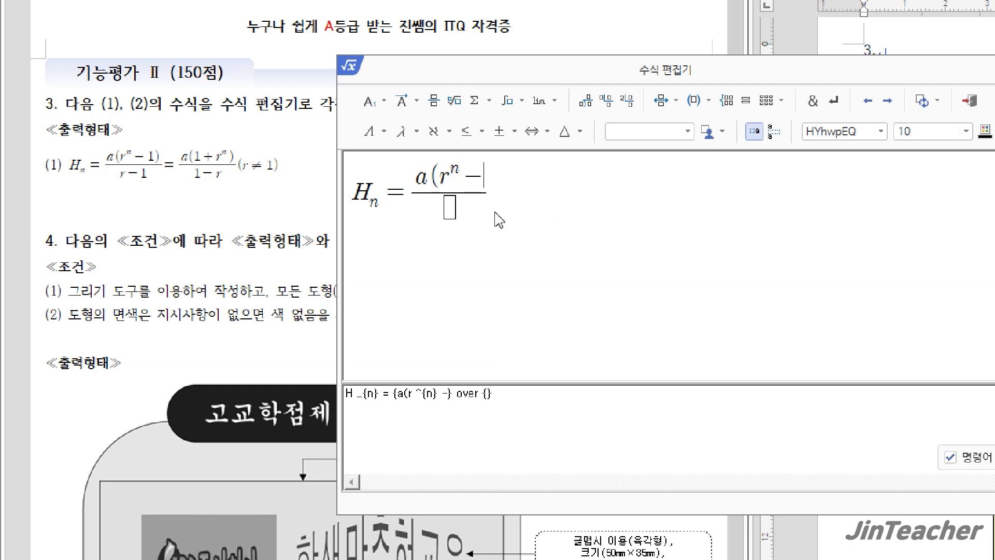
pyautogui.write(')')
pyautogui.press('Tab')
pyautogui.write('r-1} ')
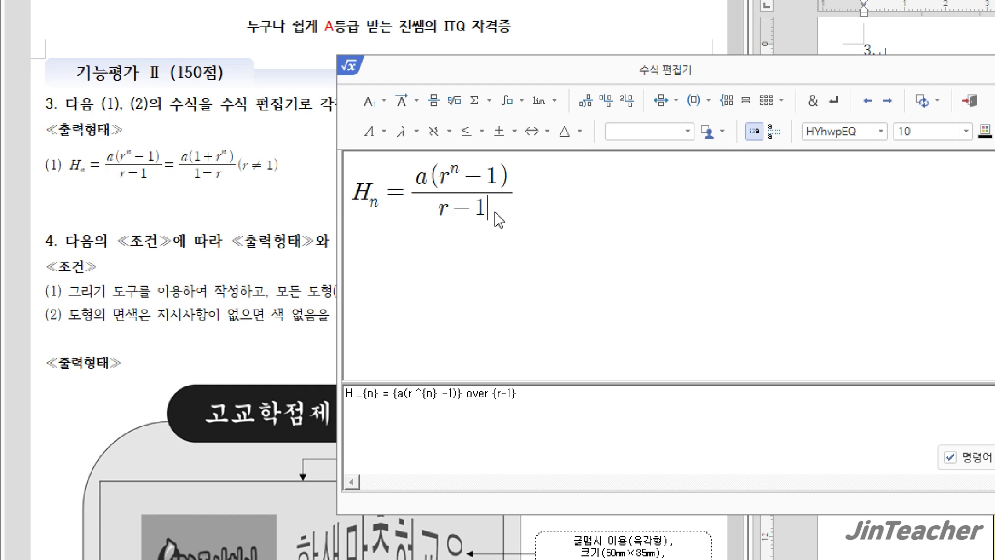
pyautogui.write('=')
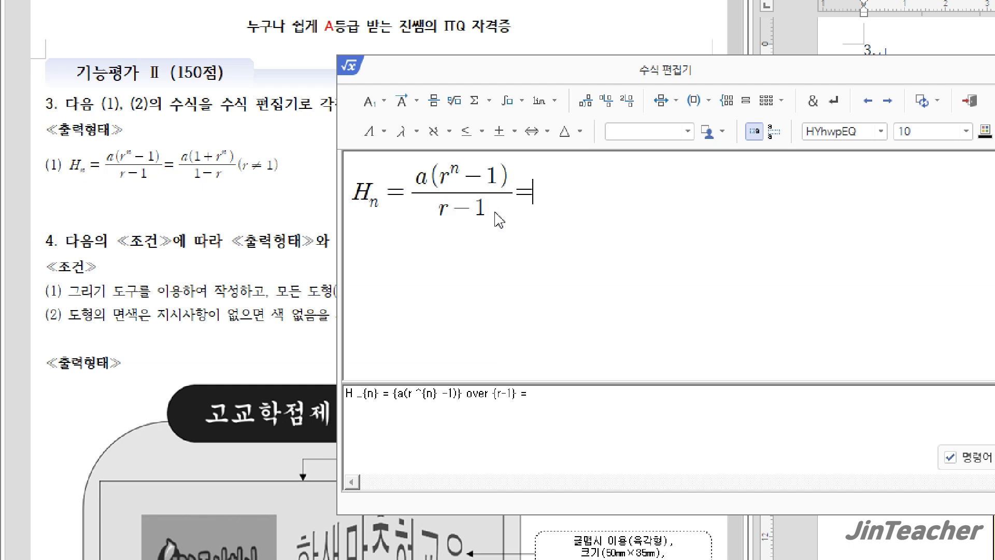
# Add a second fraction with a(1 + r^n) over 1 − r, followed by the opening of the condition, "(r".
pyautogui.click(440, 107)
pyautogui.write('a(')
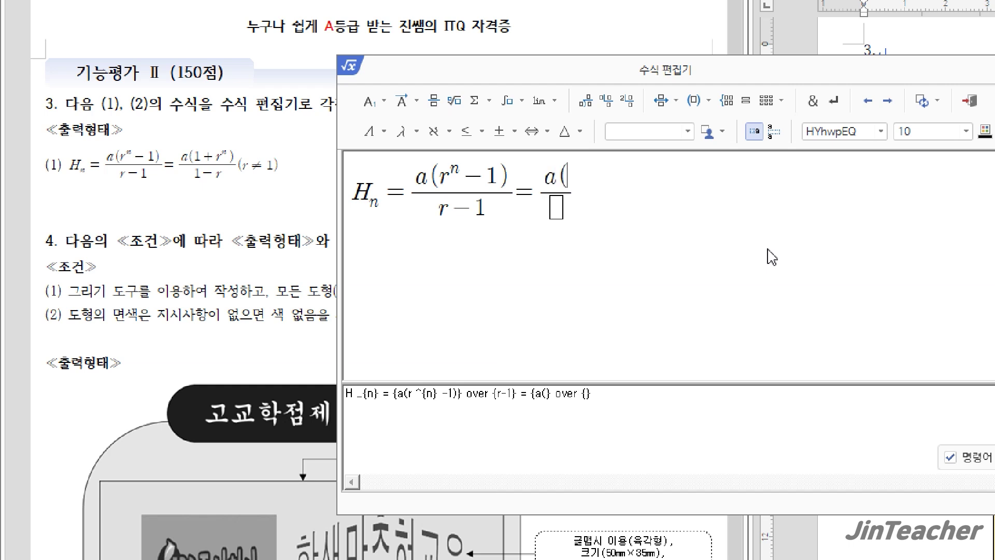
pyautogui.write('1+r')
pyautogui.click(375, 106)
pyautogui.click(385, 131)
pyautogui.write('n} ')
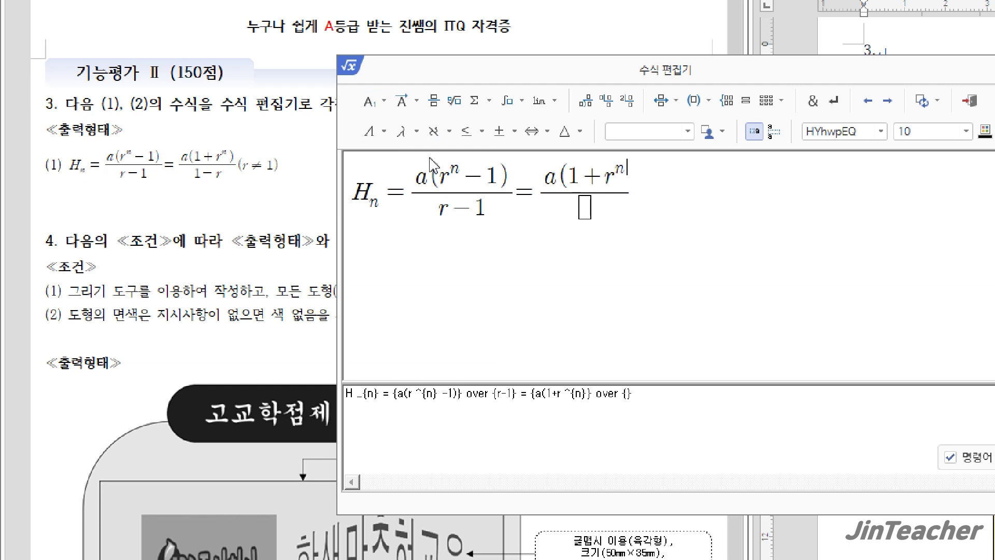
pyautogui.write(')')
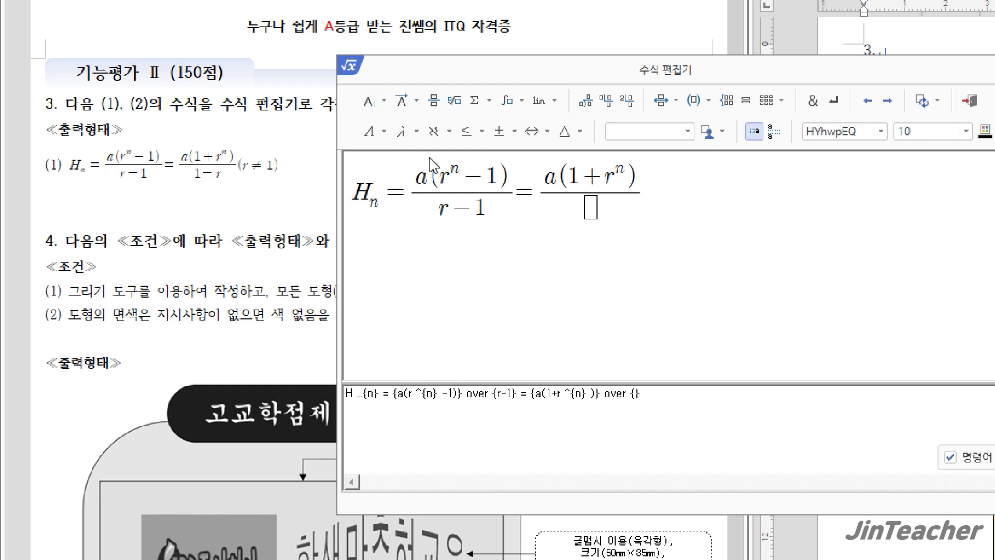
pyautogui.press('Tab')
pyautogui.write('1-r} (r')
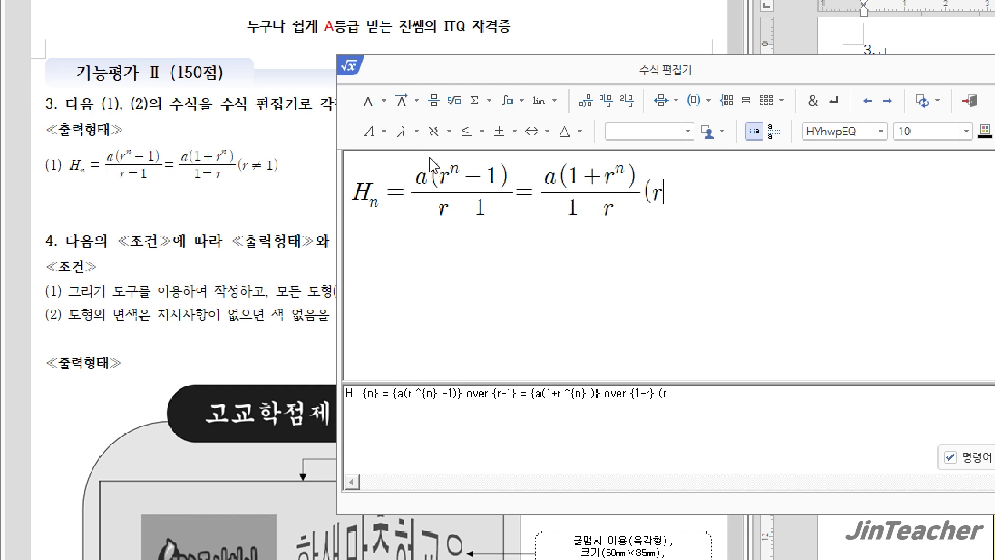
# Complete the condition as (r ≠ 1) and insert the finished equation into the document.
pyautogui.click(502, 132)
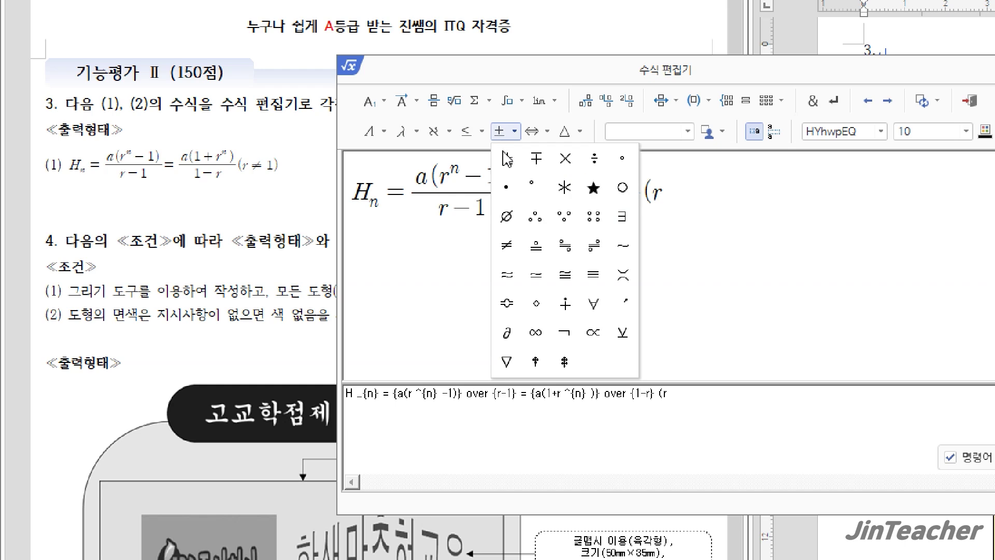
pyautogui.click(506, 248)
pyautogui.write('1)')
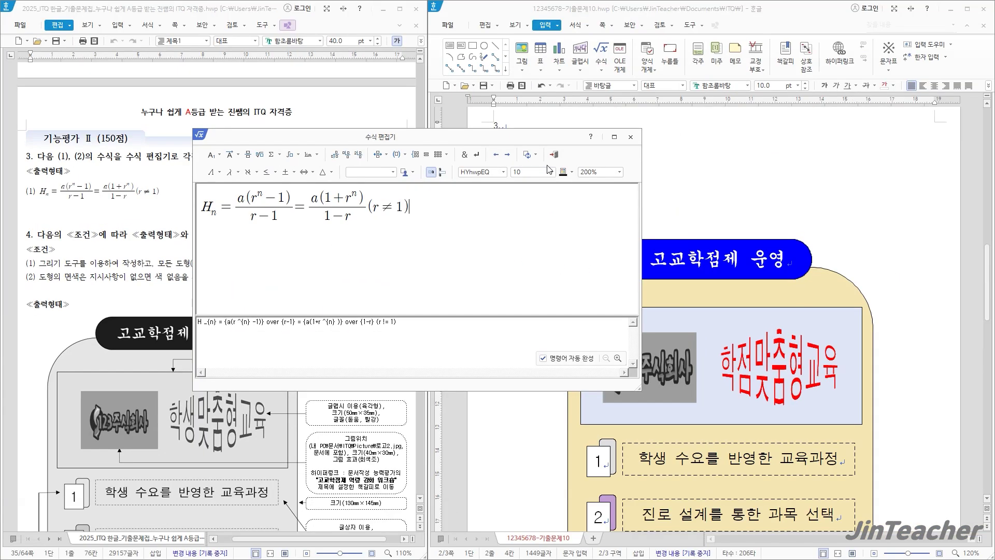
pyautogui.click(557, 158)
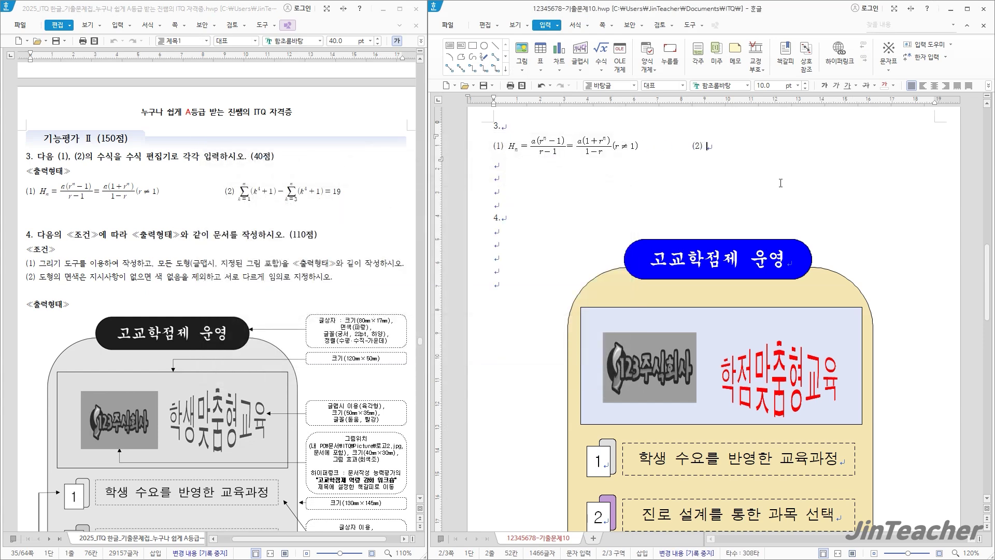
# Start a new equation after "(2)" and enter a summation from k=1 to n.
pyautogui.click(601, 51)
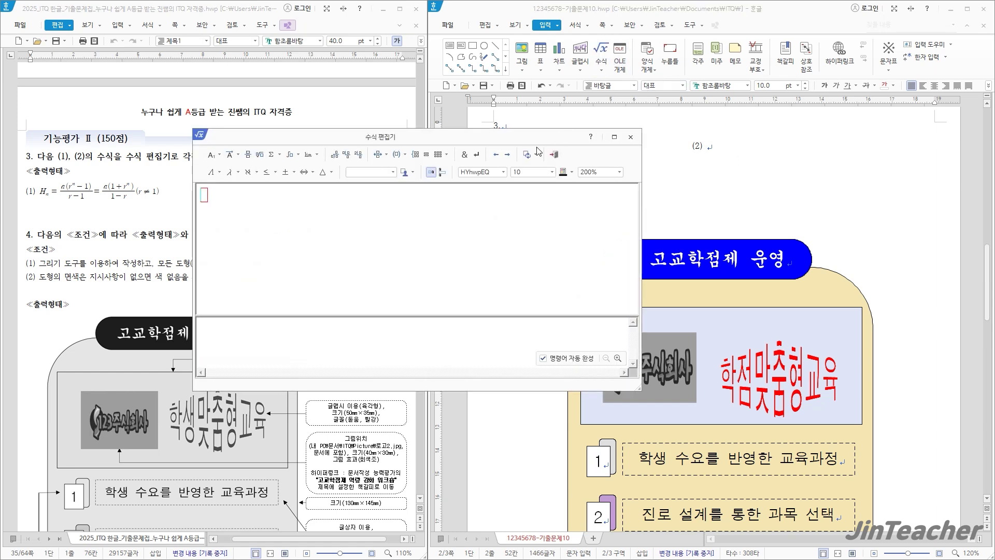
pyautogui.moveTo(559, 139); pyautogui.dragTo(736, 130)
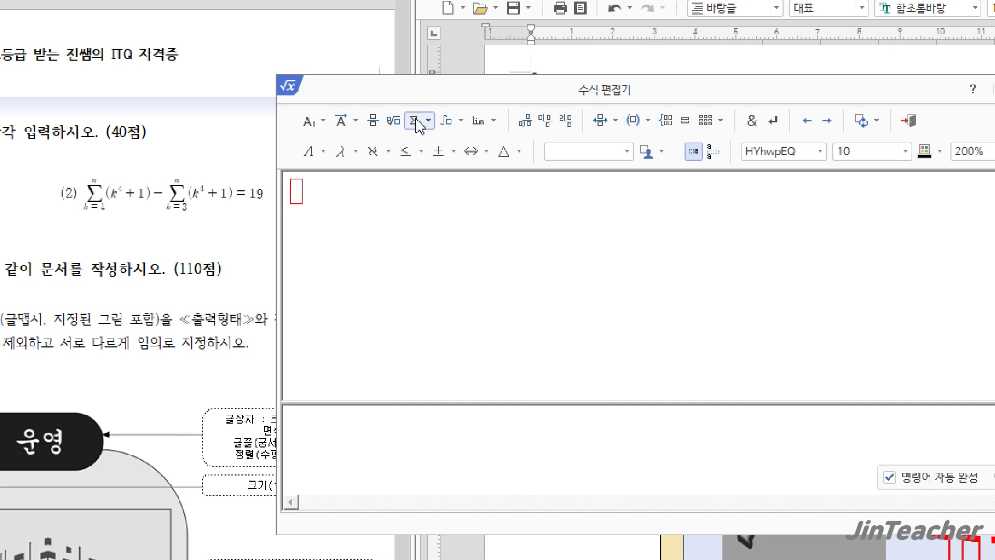
pyautogui.click(416, 125)
pyautogui.click(416, 147)
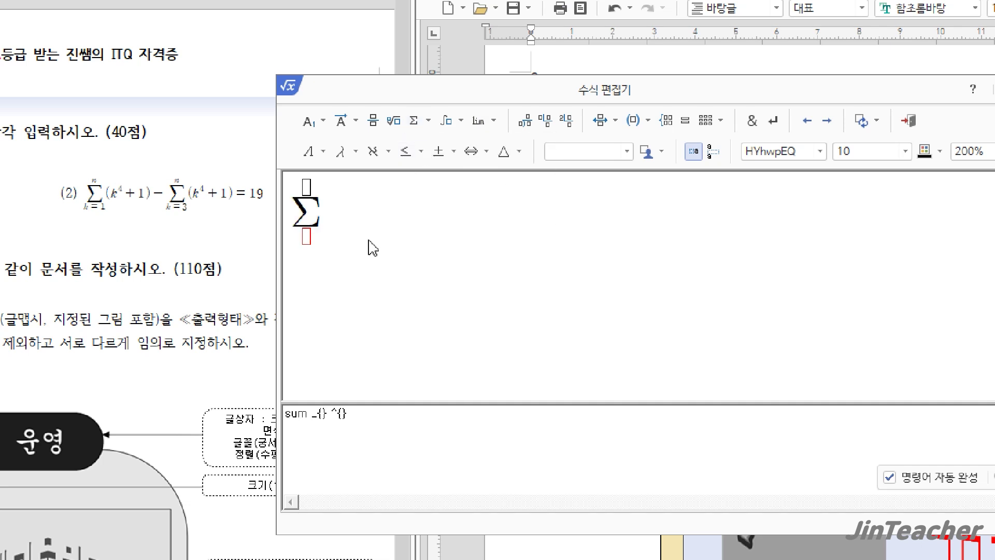
pyautogui.write('k=1')
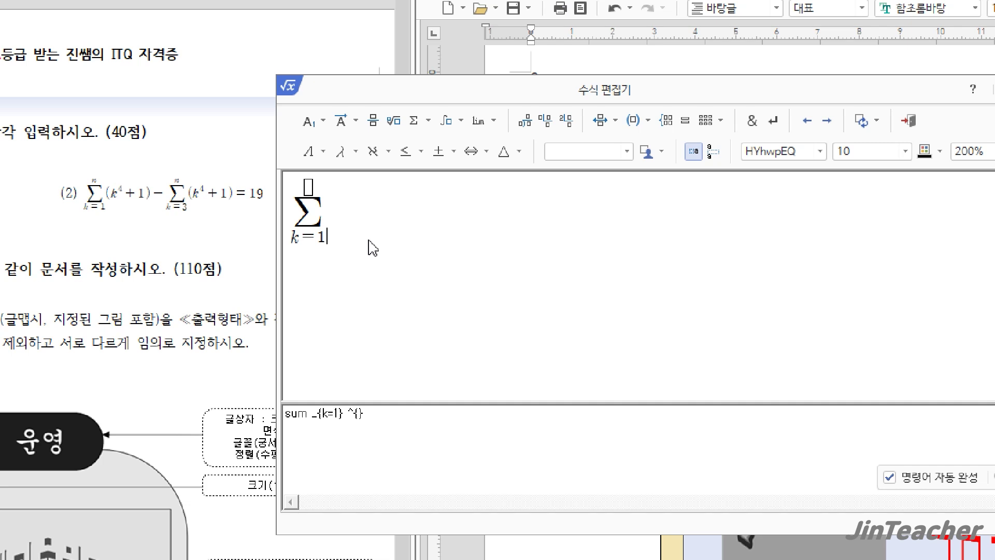
pyautogui.press('Tab')
pyautogui.write('n')
pyautogui.press('Tab')
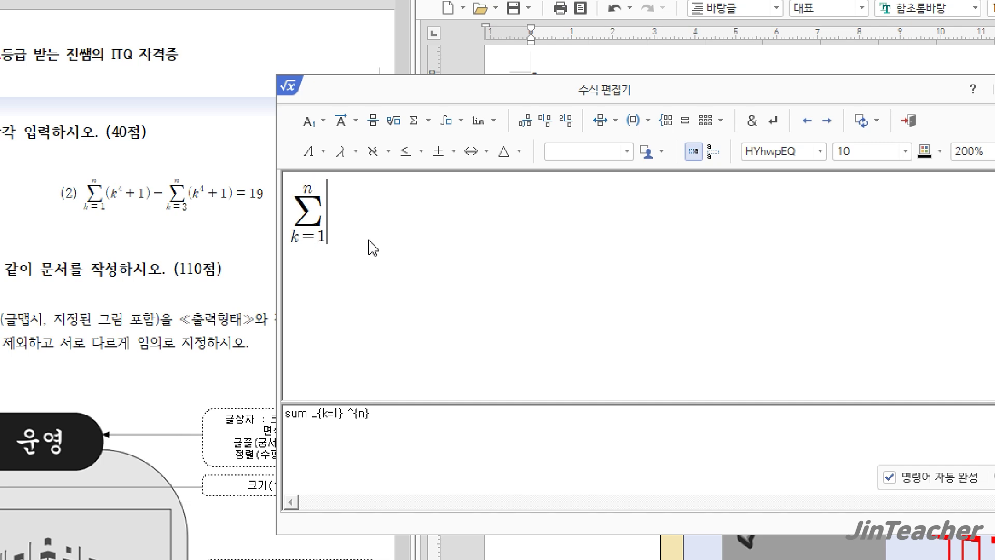
# Enter (k^4 + 1) followed by a minus sign after the first summation.
pyautogui.write('(k')
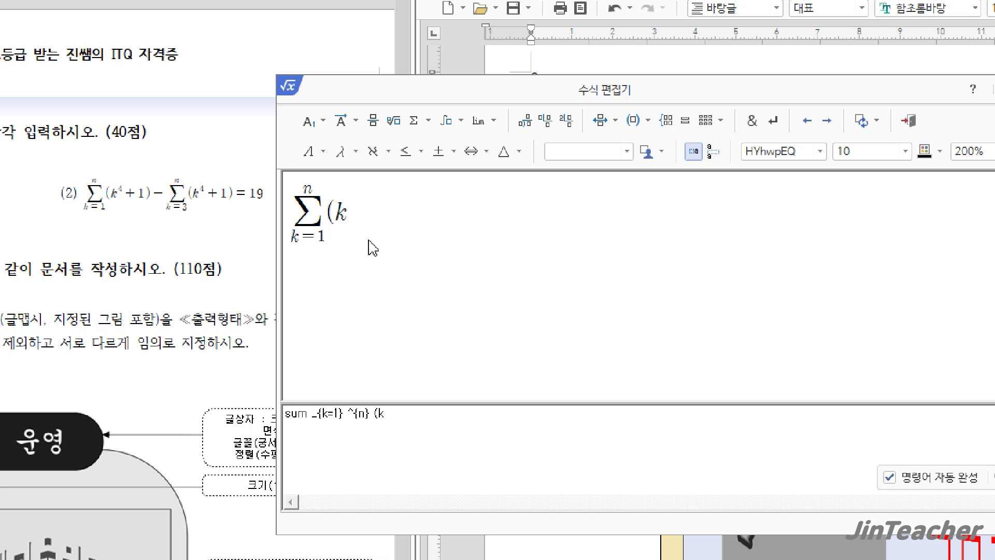
pyautogui.click(315, 122)
pyautogui.write('4} +1)-')
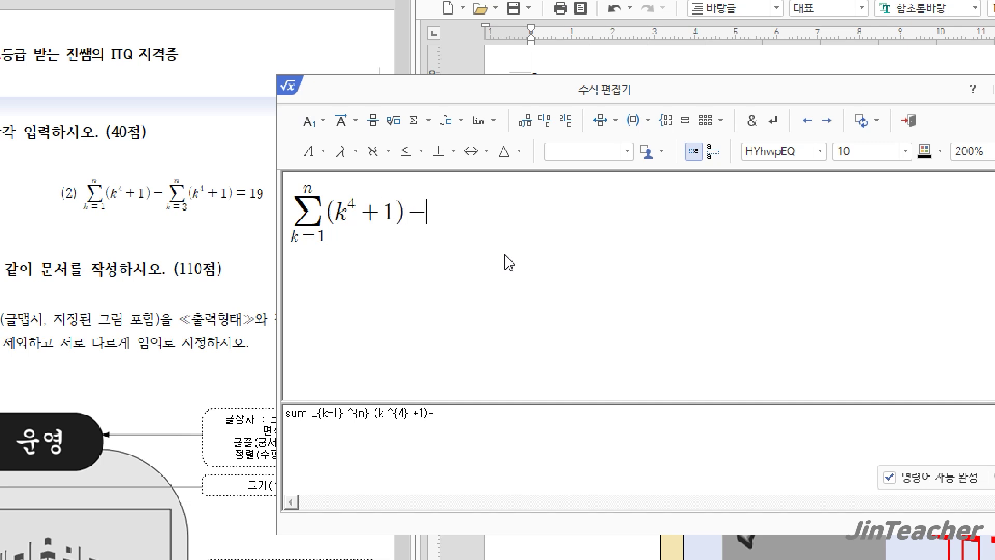
# Add a second summation with lower limit k=3 and upper limit n after the minus sign.
pyautogui.click(430, 123)
pyautogui.click(428, 154)
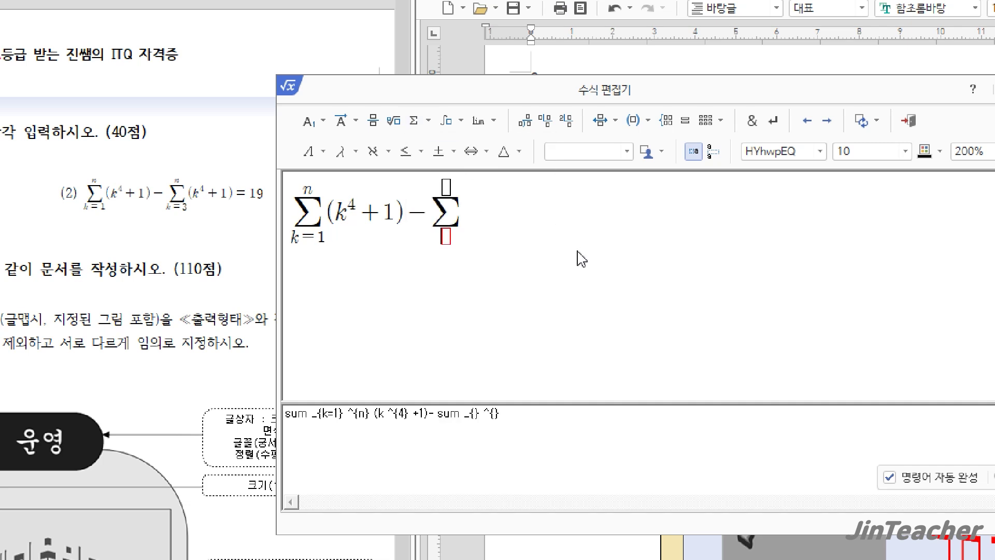
pyautogui.write('k=3')
pyautogui.press('Tab')
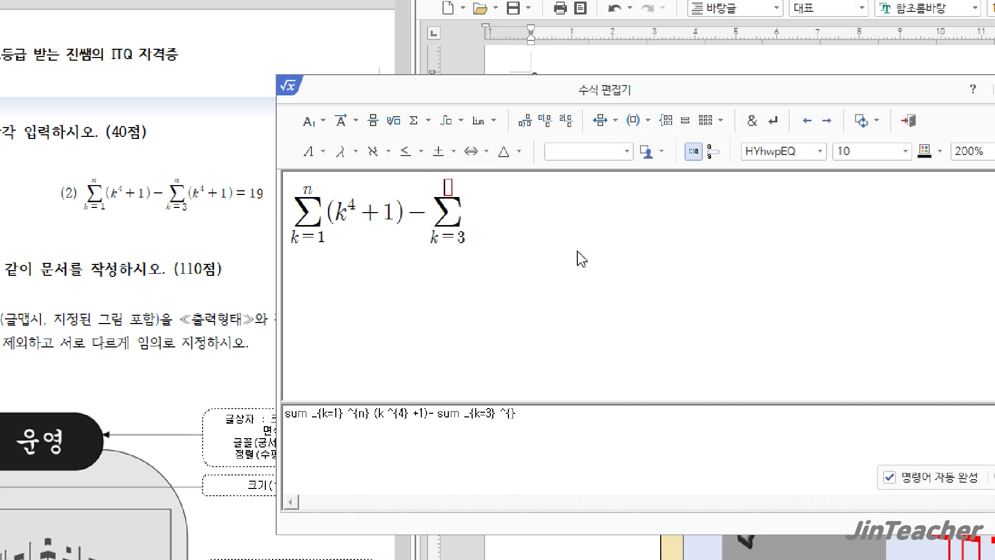
pyautogui.write('n')
pyautogui.press('Tab')
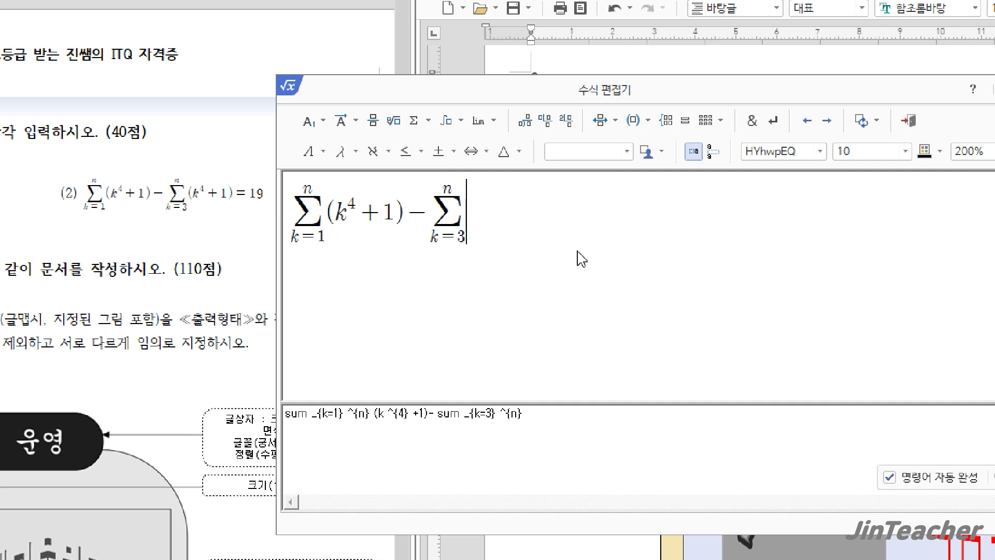
# Enter (k^4 + 1) = 19 after the second summation and insert the equation into the document.
pyautogui.write('(k')
pyautogui.click(323, 121)
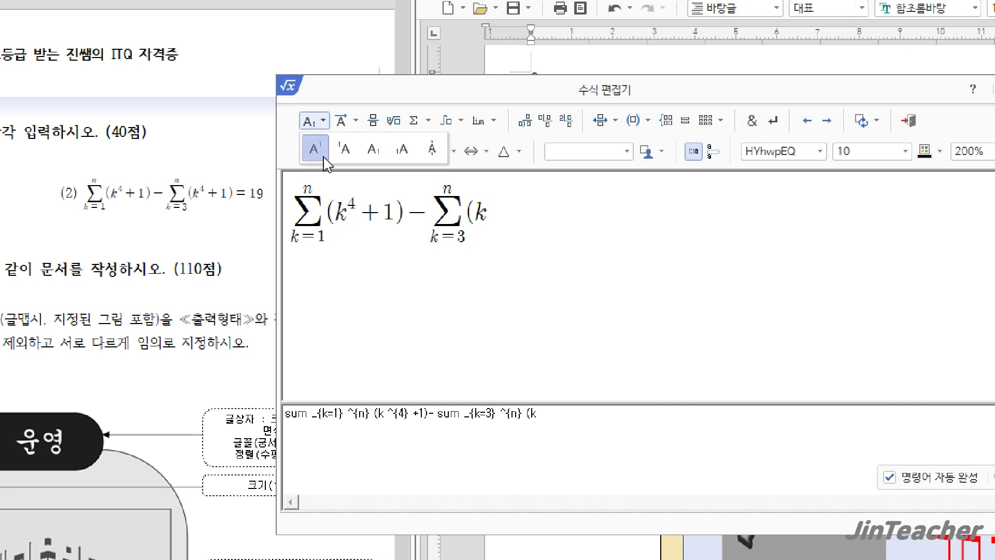
pyautogui.click(322, 158)
pyautogui.write('4} ')
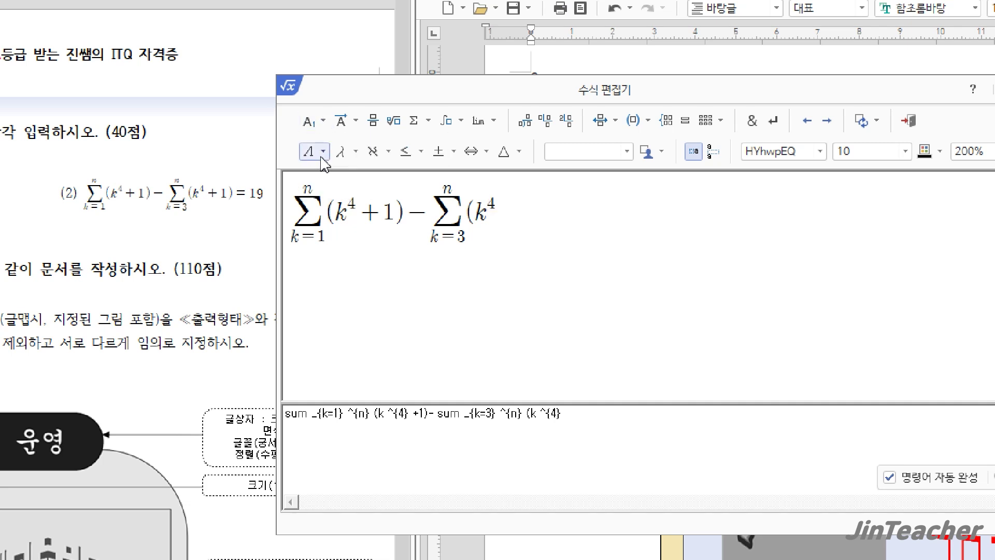
pyautogui.write('+1)=19')
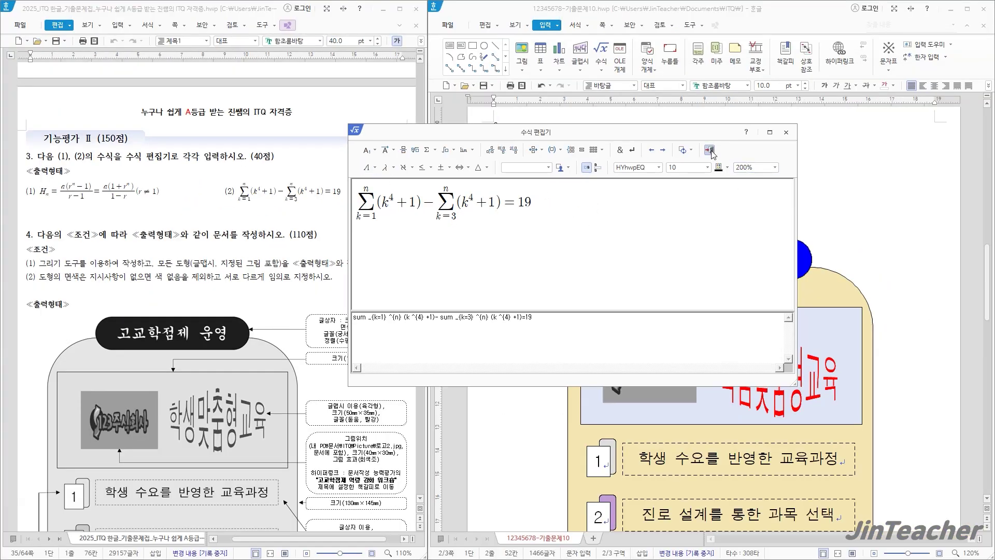
pyautogui.click(749, 147)
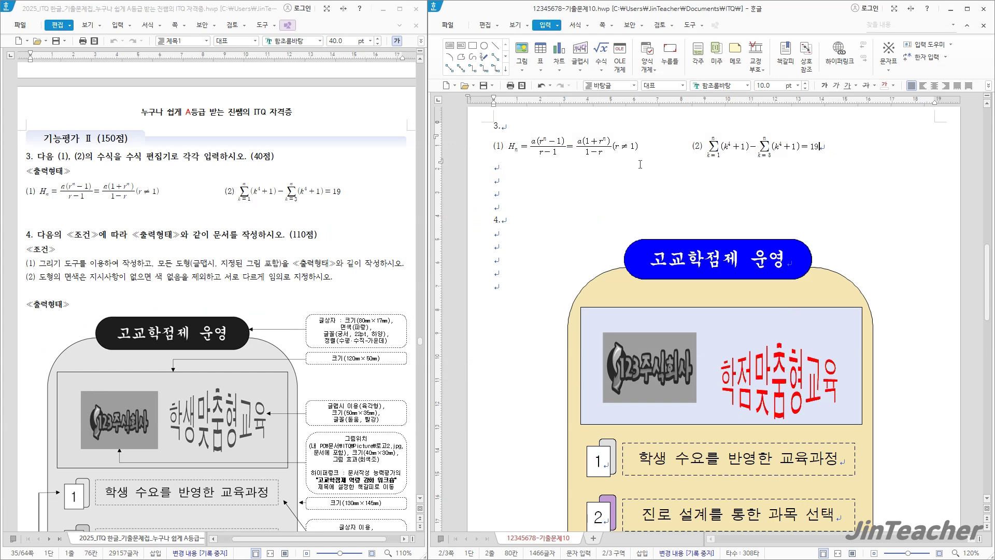
# Move the red 학점맞춤형교육 WordArt in item 4 slightly up, to a vertical position of about 10.88 cm, and deselect it.
pyautogui.scroll(-5, 314, 275)
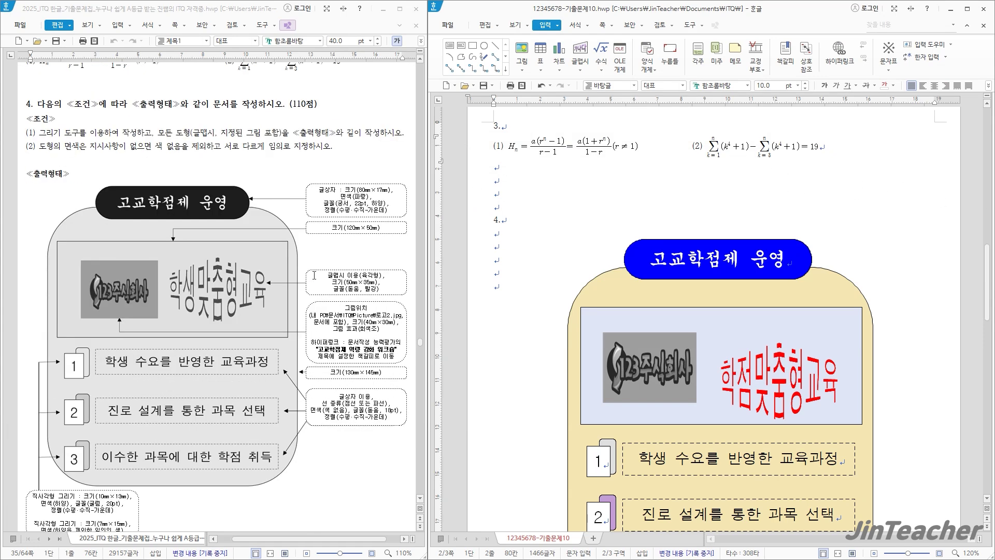
pyautogui.scroll(-3, 658, 283)
pyautogui.click(784, 275)
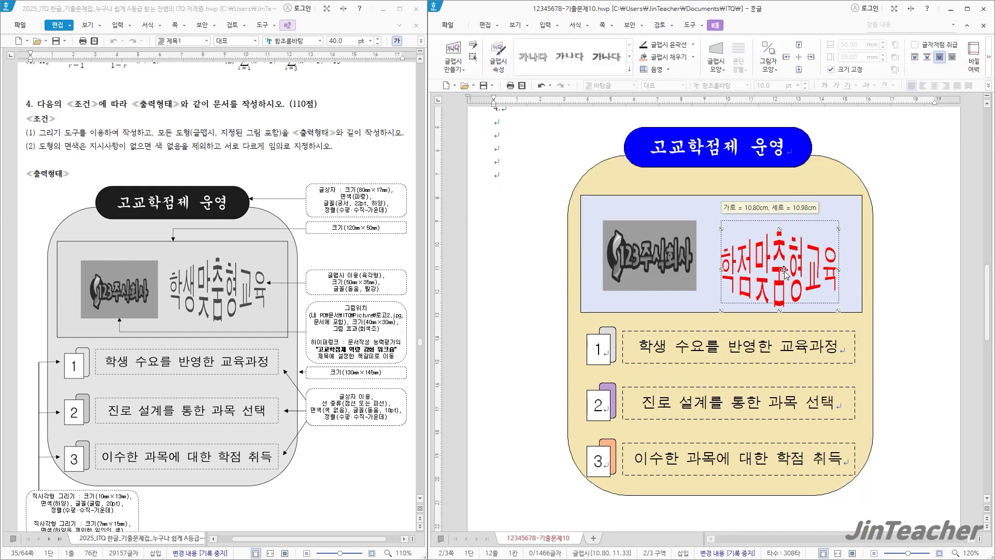
pyautogui.moveTo(784, 275); pyautogui.dragTo(784, 275)
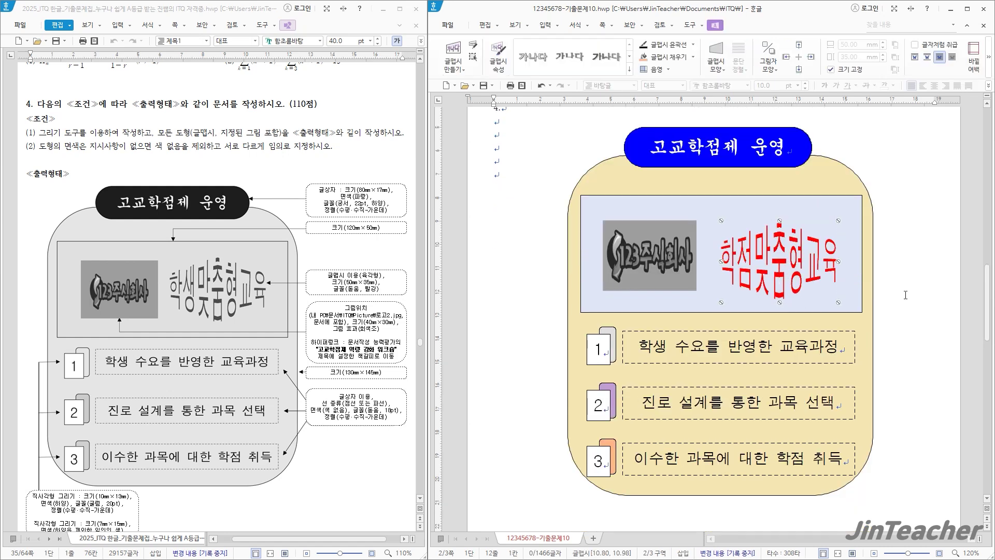
pyautogui.press('Up')
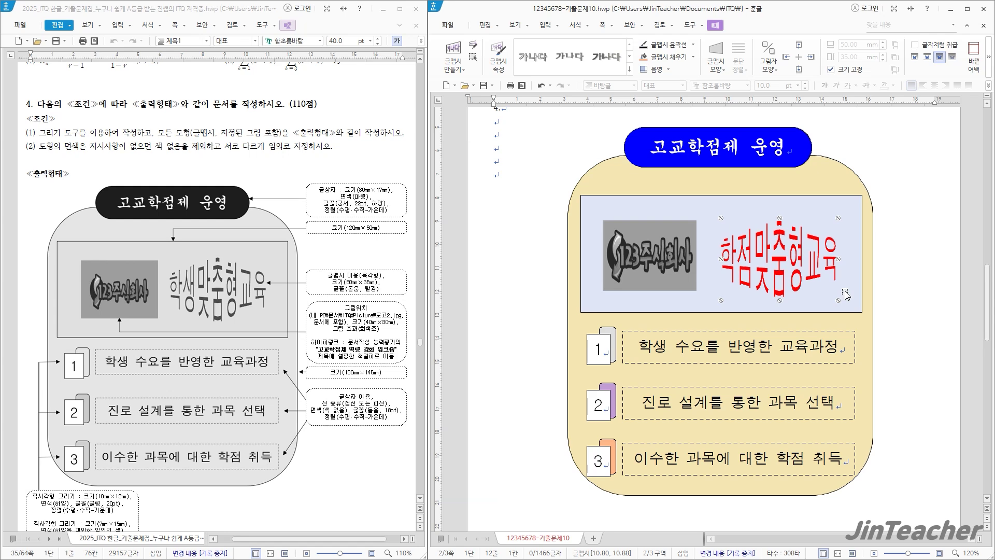
pyautogui.click(524, 293)
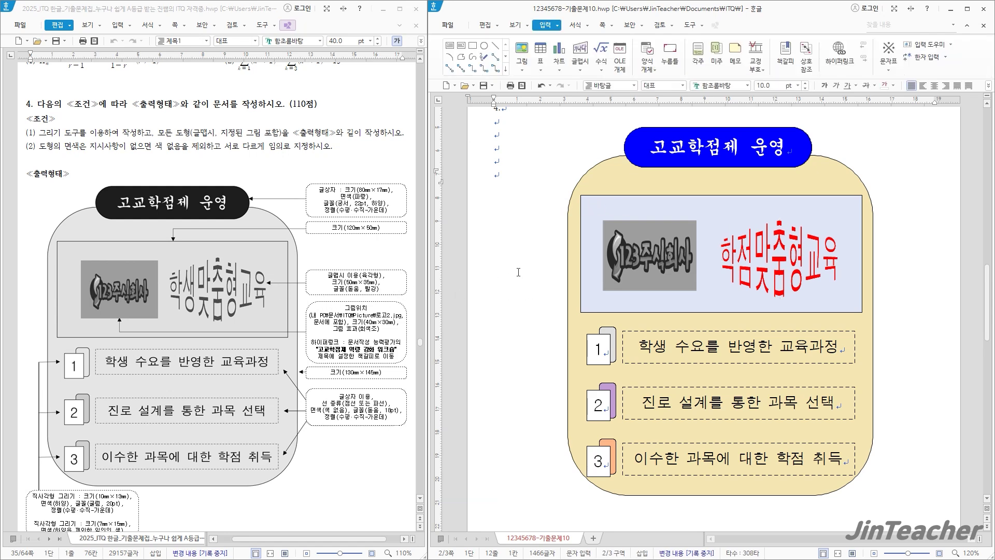
pyautogui.scroll(-2, 518, 272)
pyautogui.scroll(2, 540, 213)
pyautogui.scroll(-1, 374, 249)
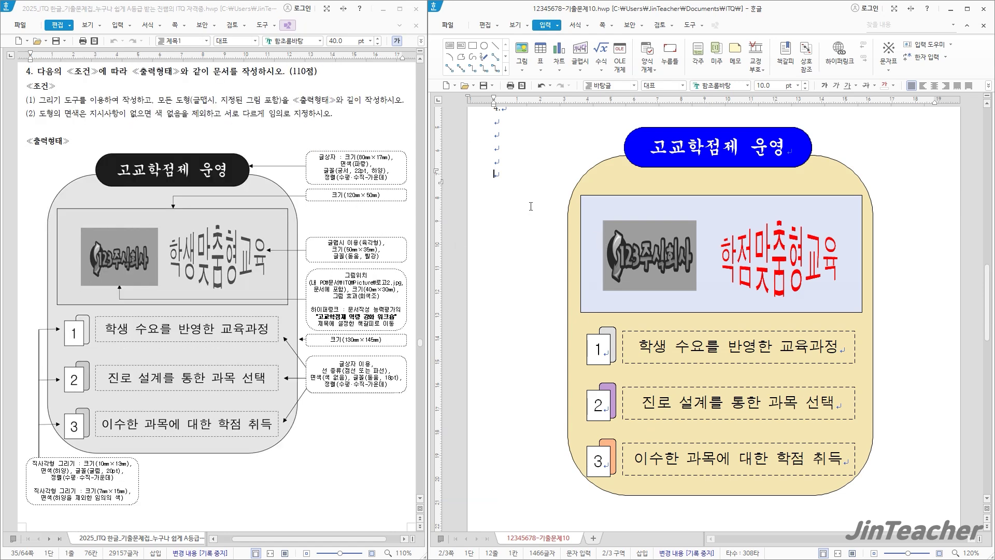